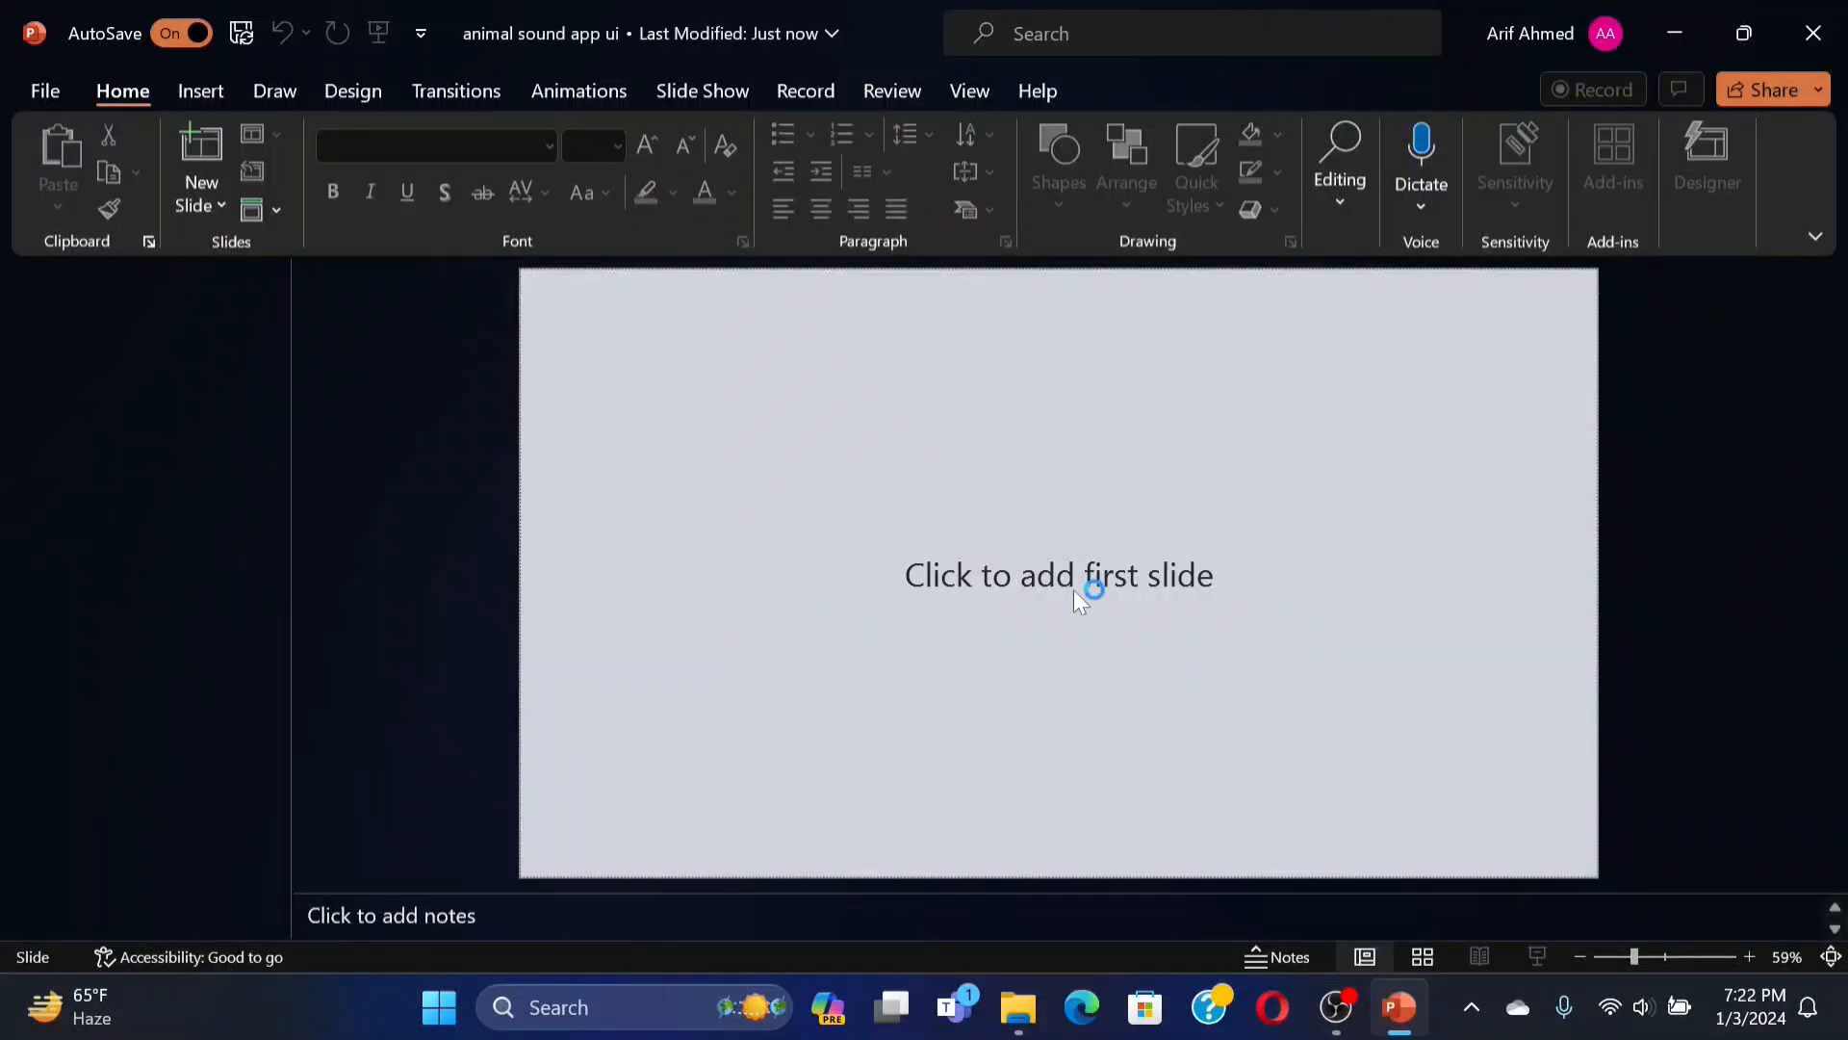
Add the first slide and change the slide size to portrait orientation, 7.5 in wide by 13.333 in high.
left_click(1072, 589)
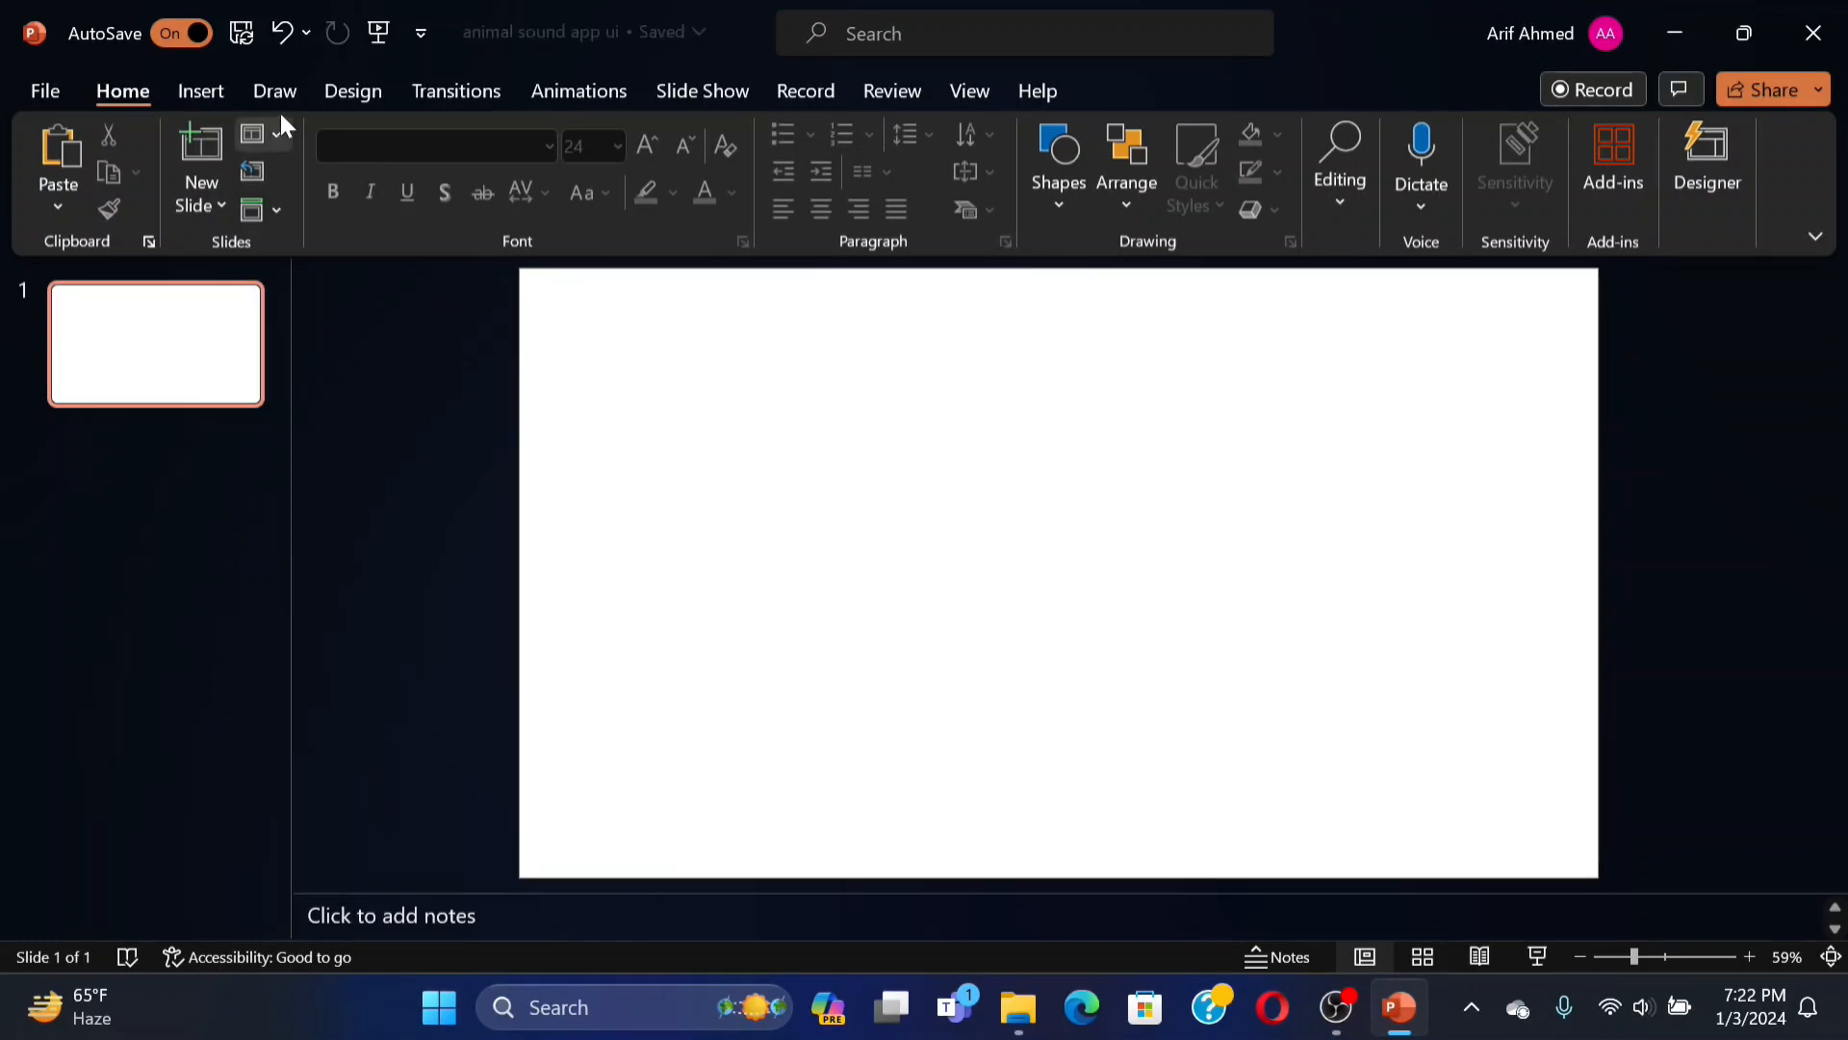
left_click(352, 91)
left_click(1508, 216)
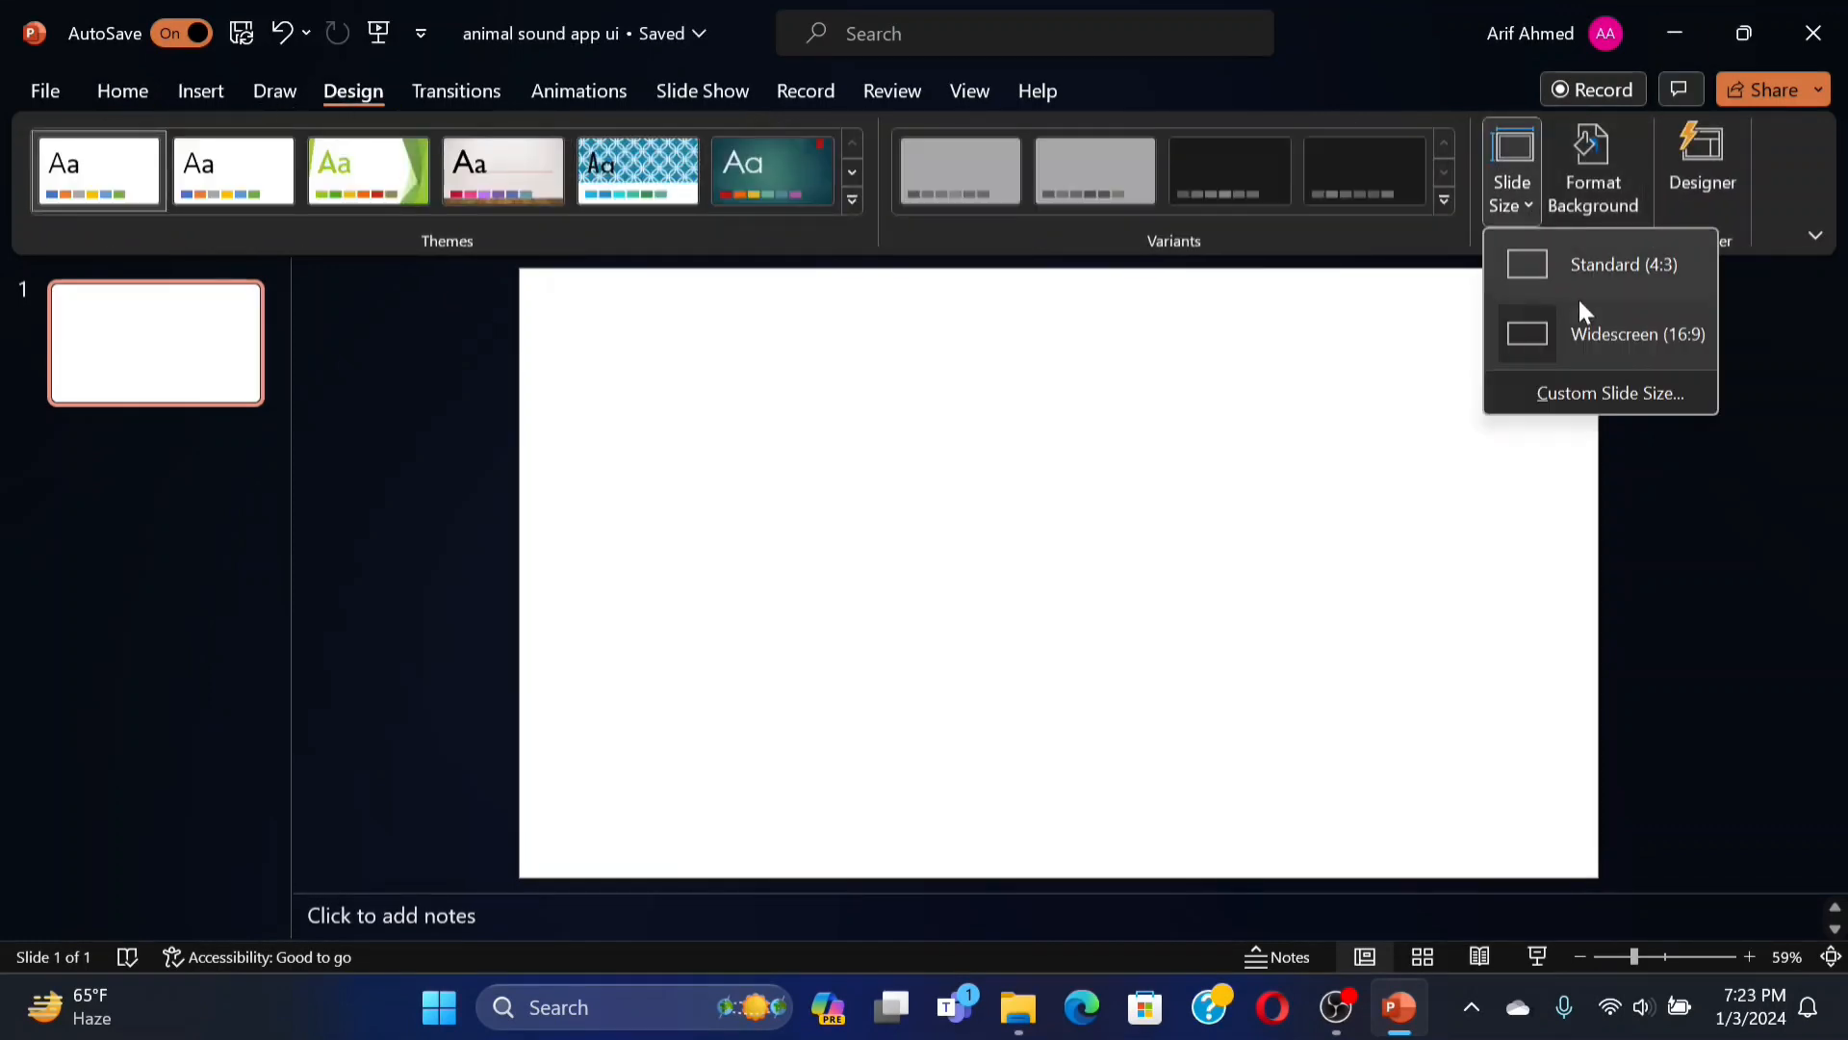
left_click(1596, 397)
left_click(1059, 433)
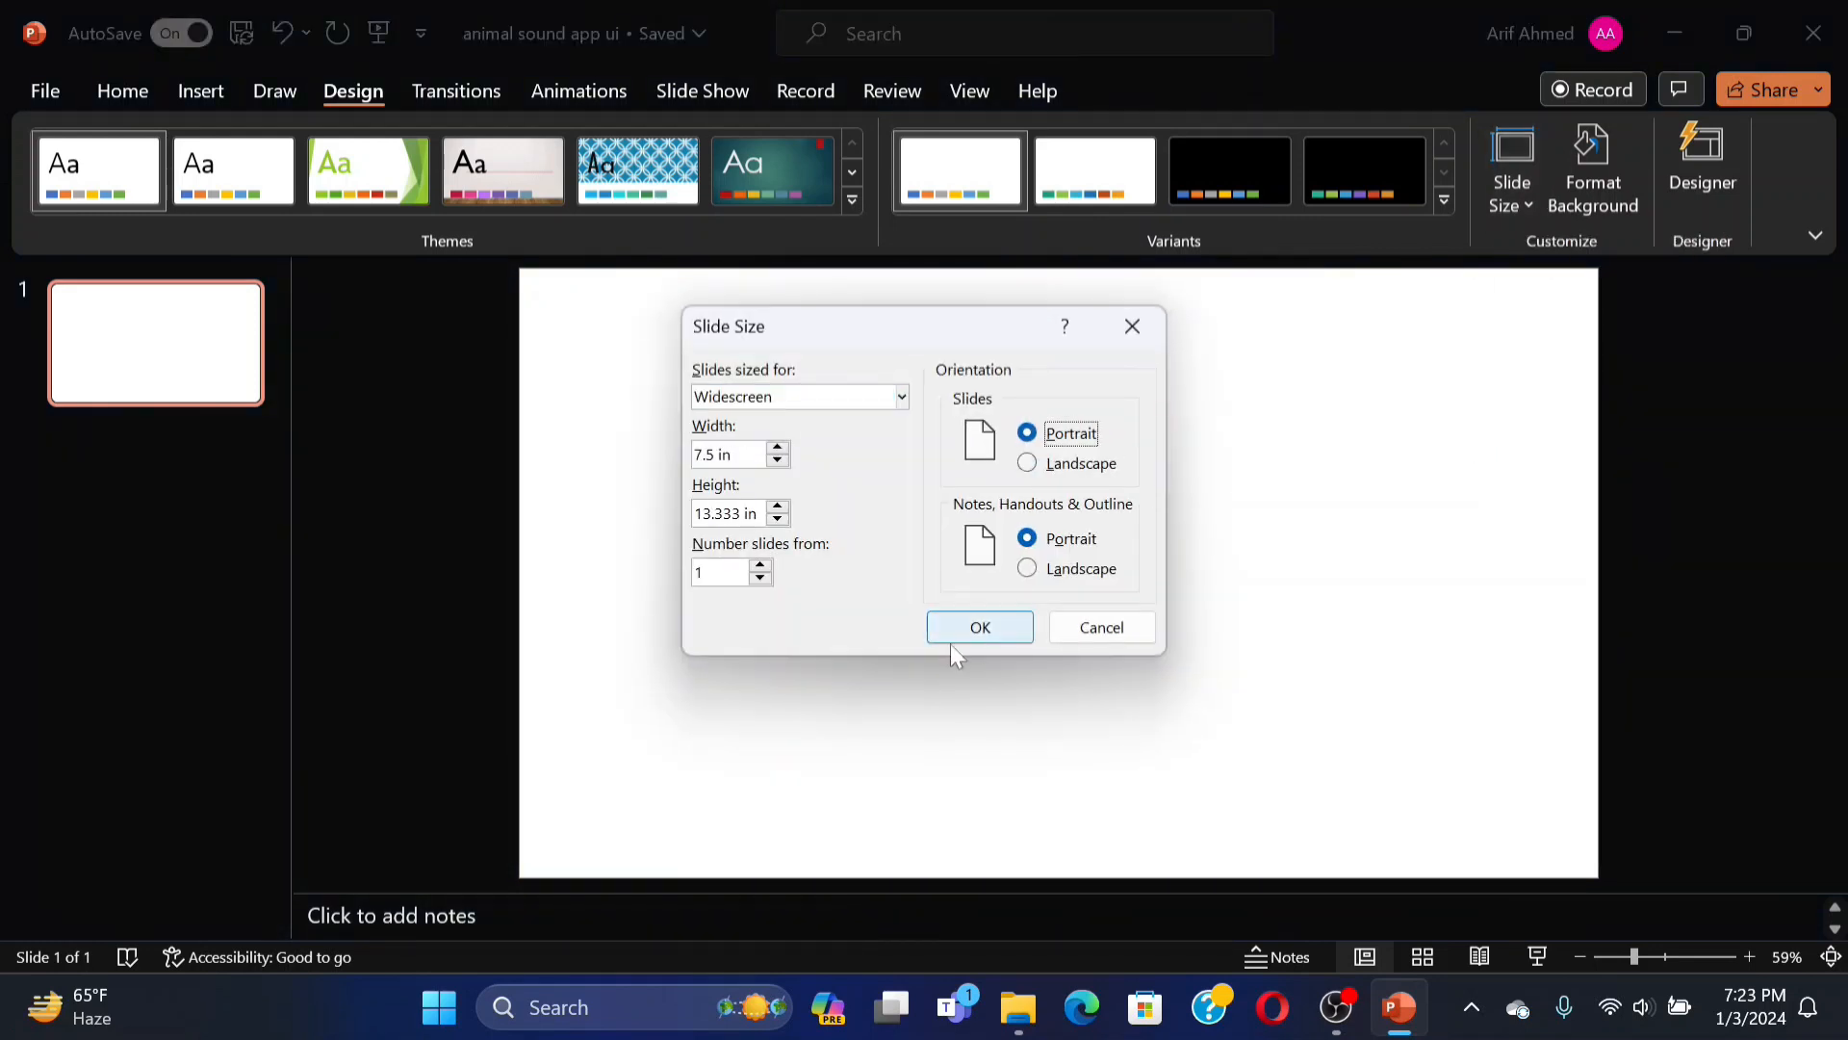
left_click(959, 631)
left_click(977, 694)
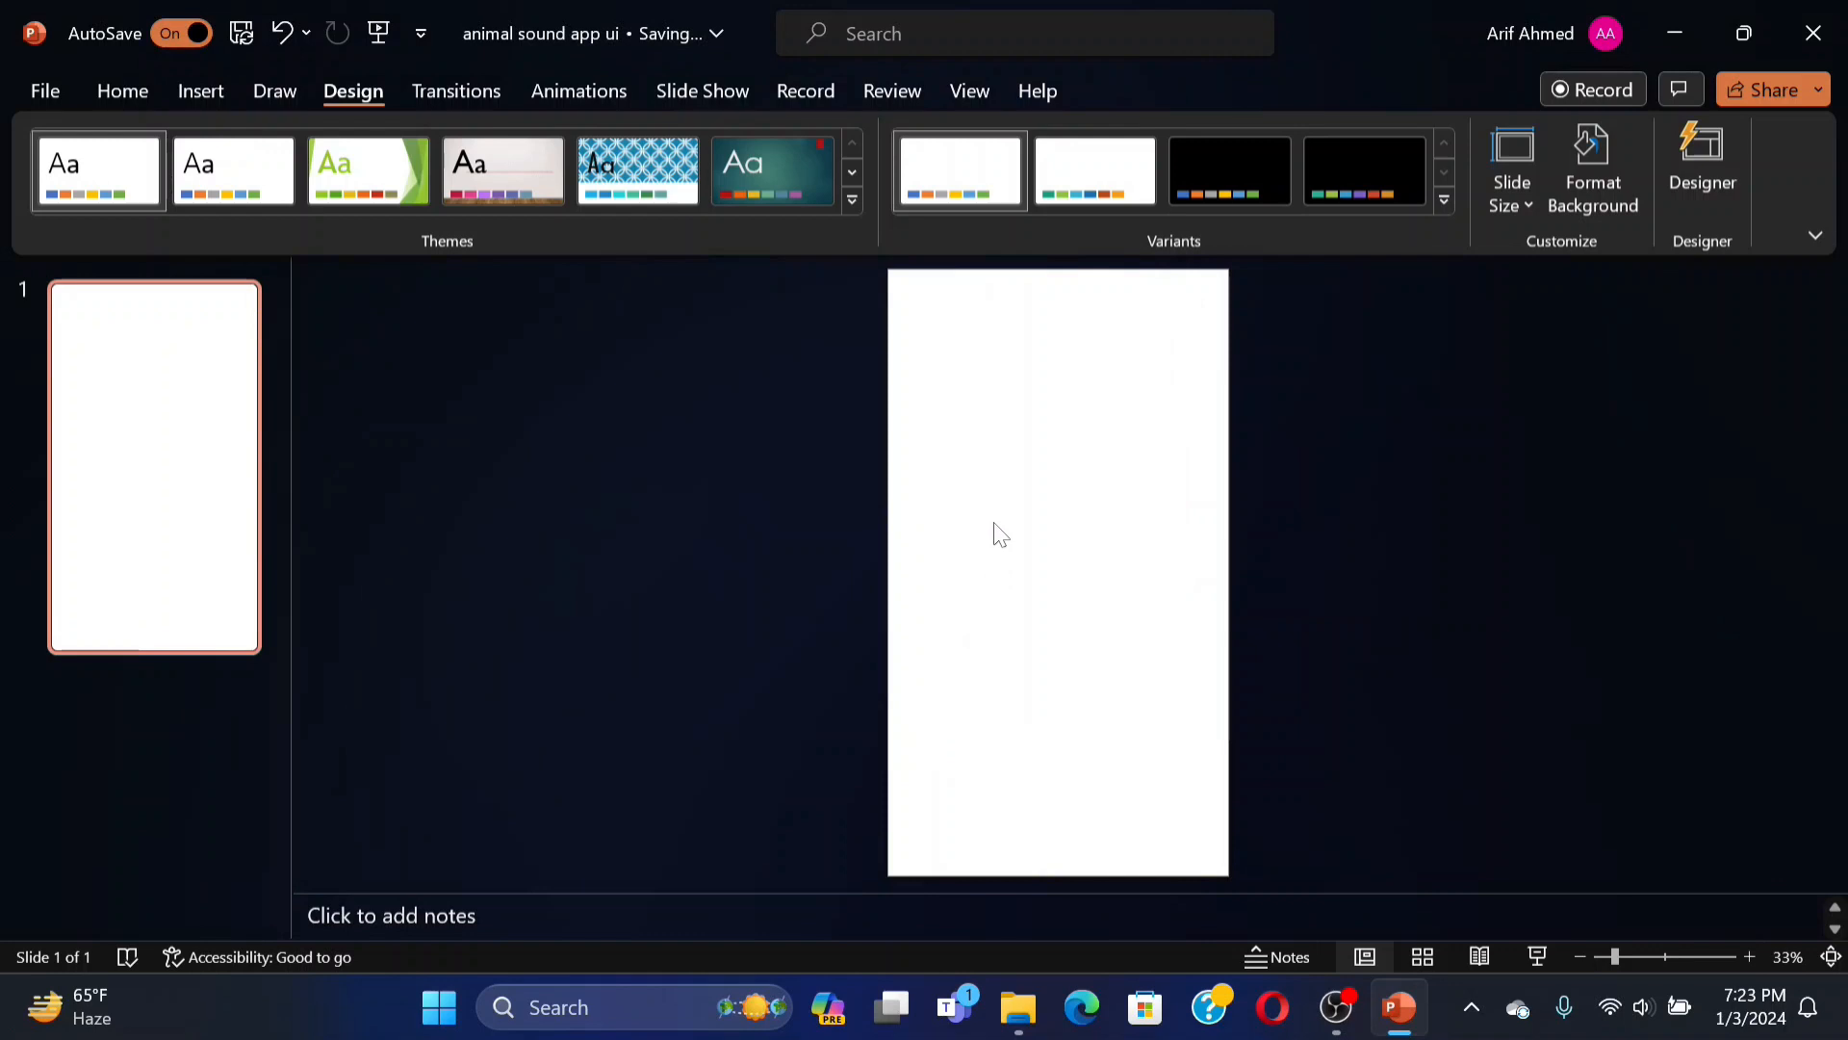
Fill the slide background with a solid custom green, RGB 0, 200, 90.
right_click(1172, 372)
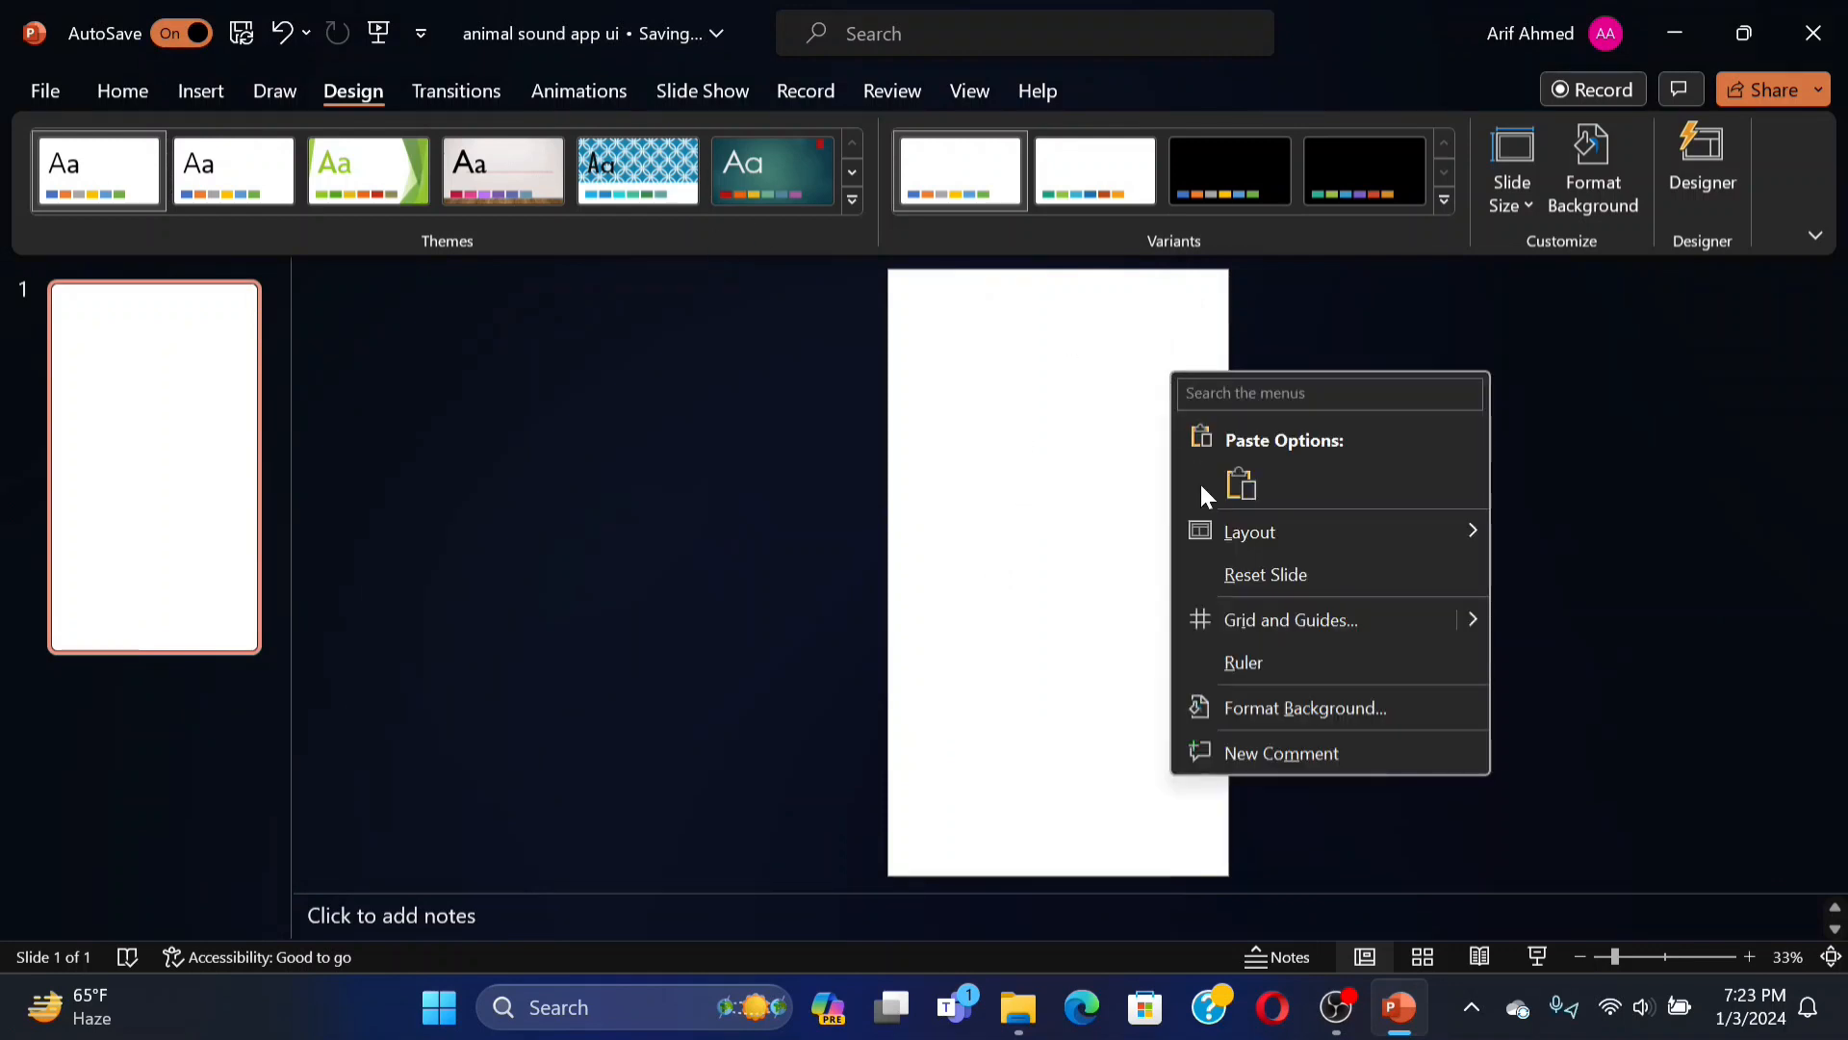
left_click(1262, 708)
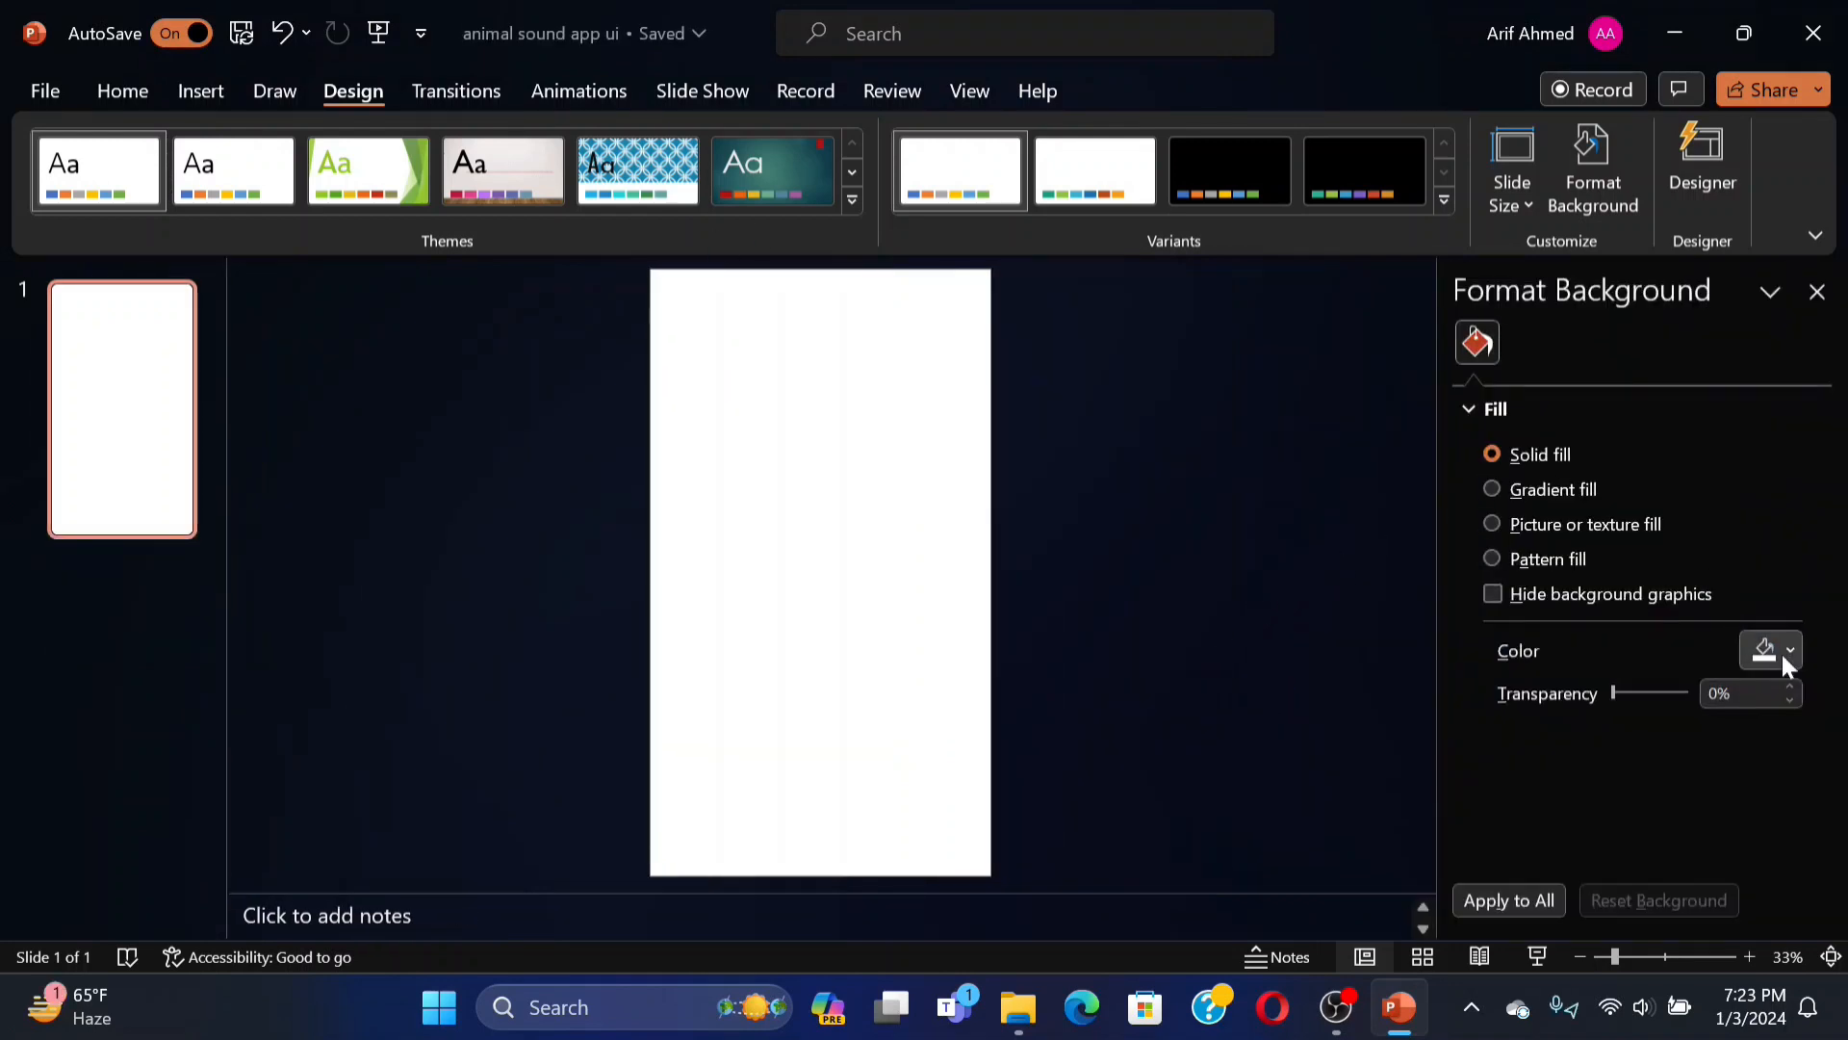
left_click(1781, 651)
left_click(1680, 580)
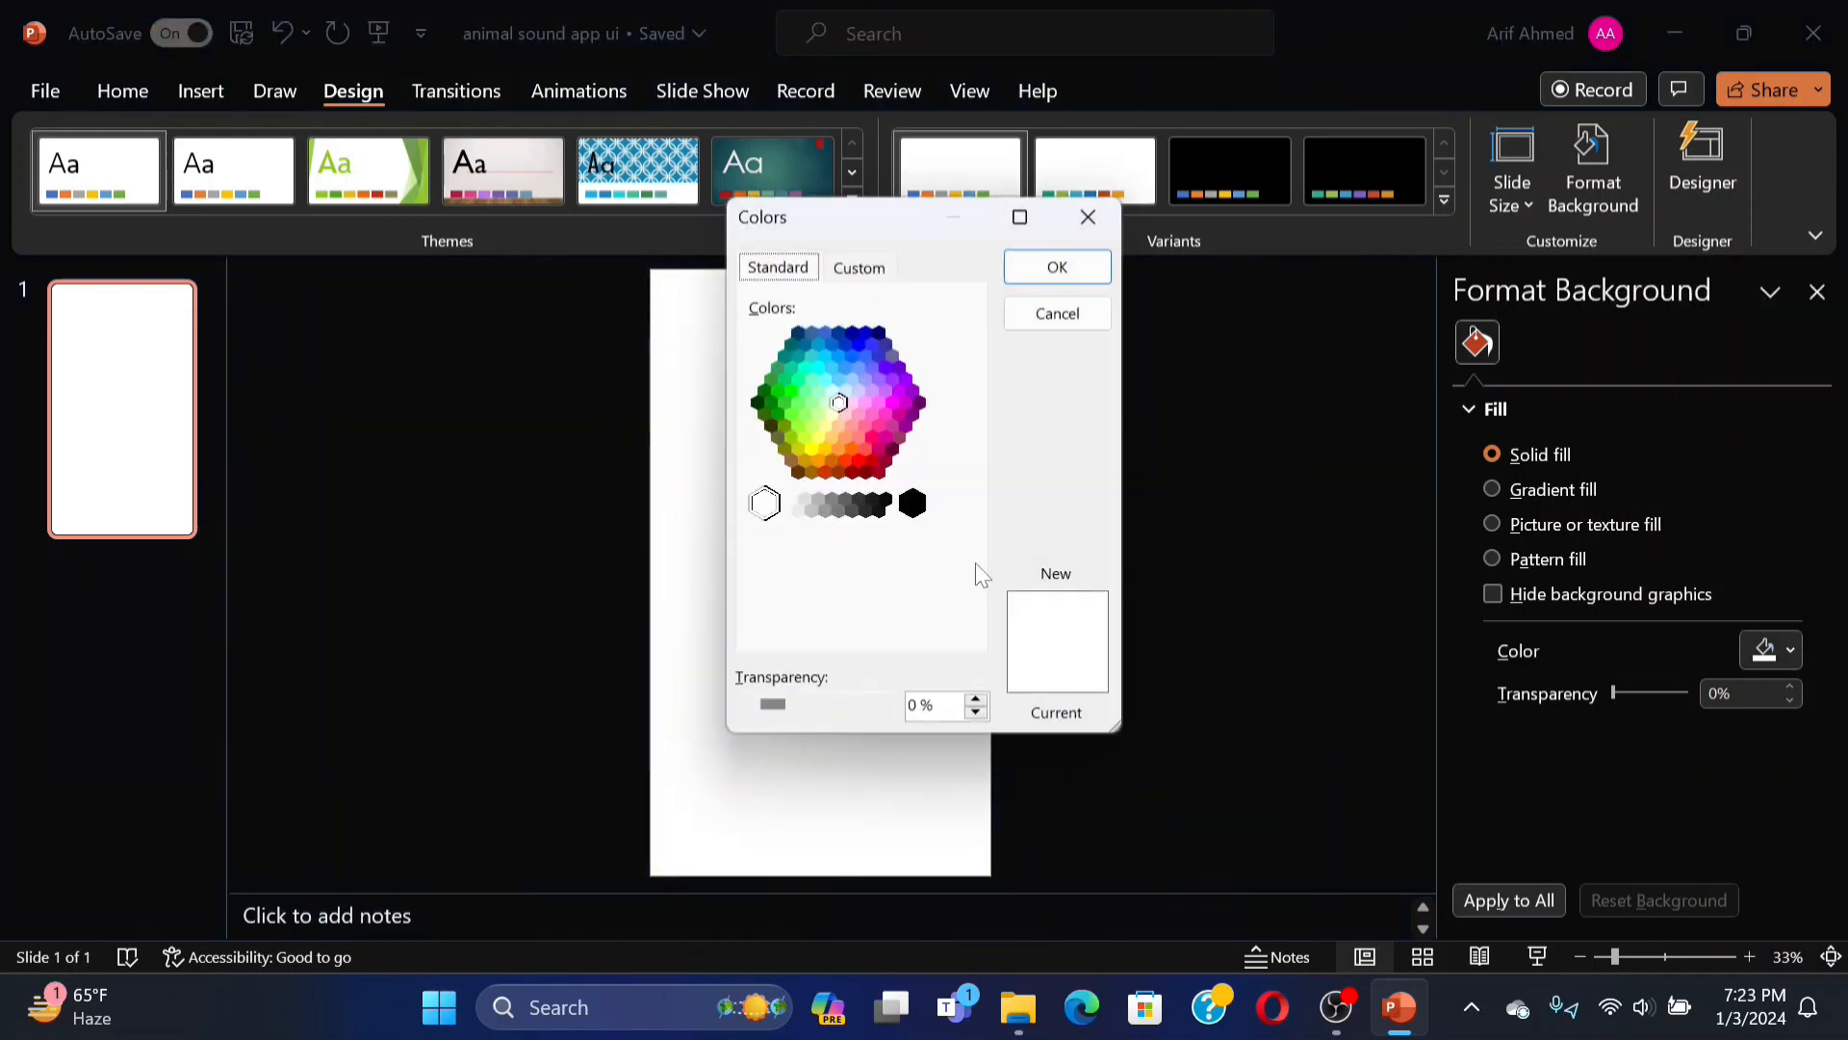
left_click(857, 268)
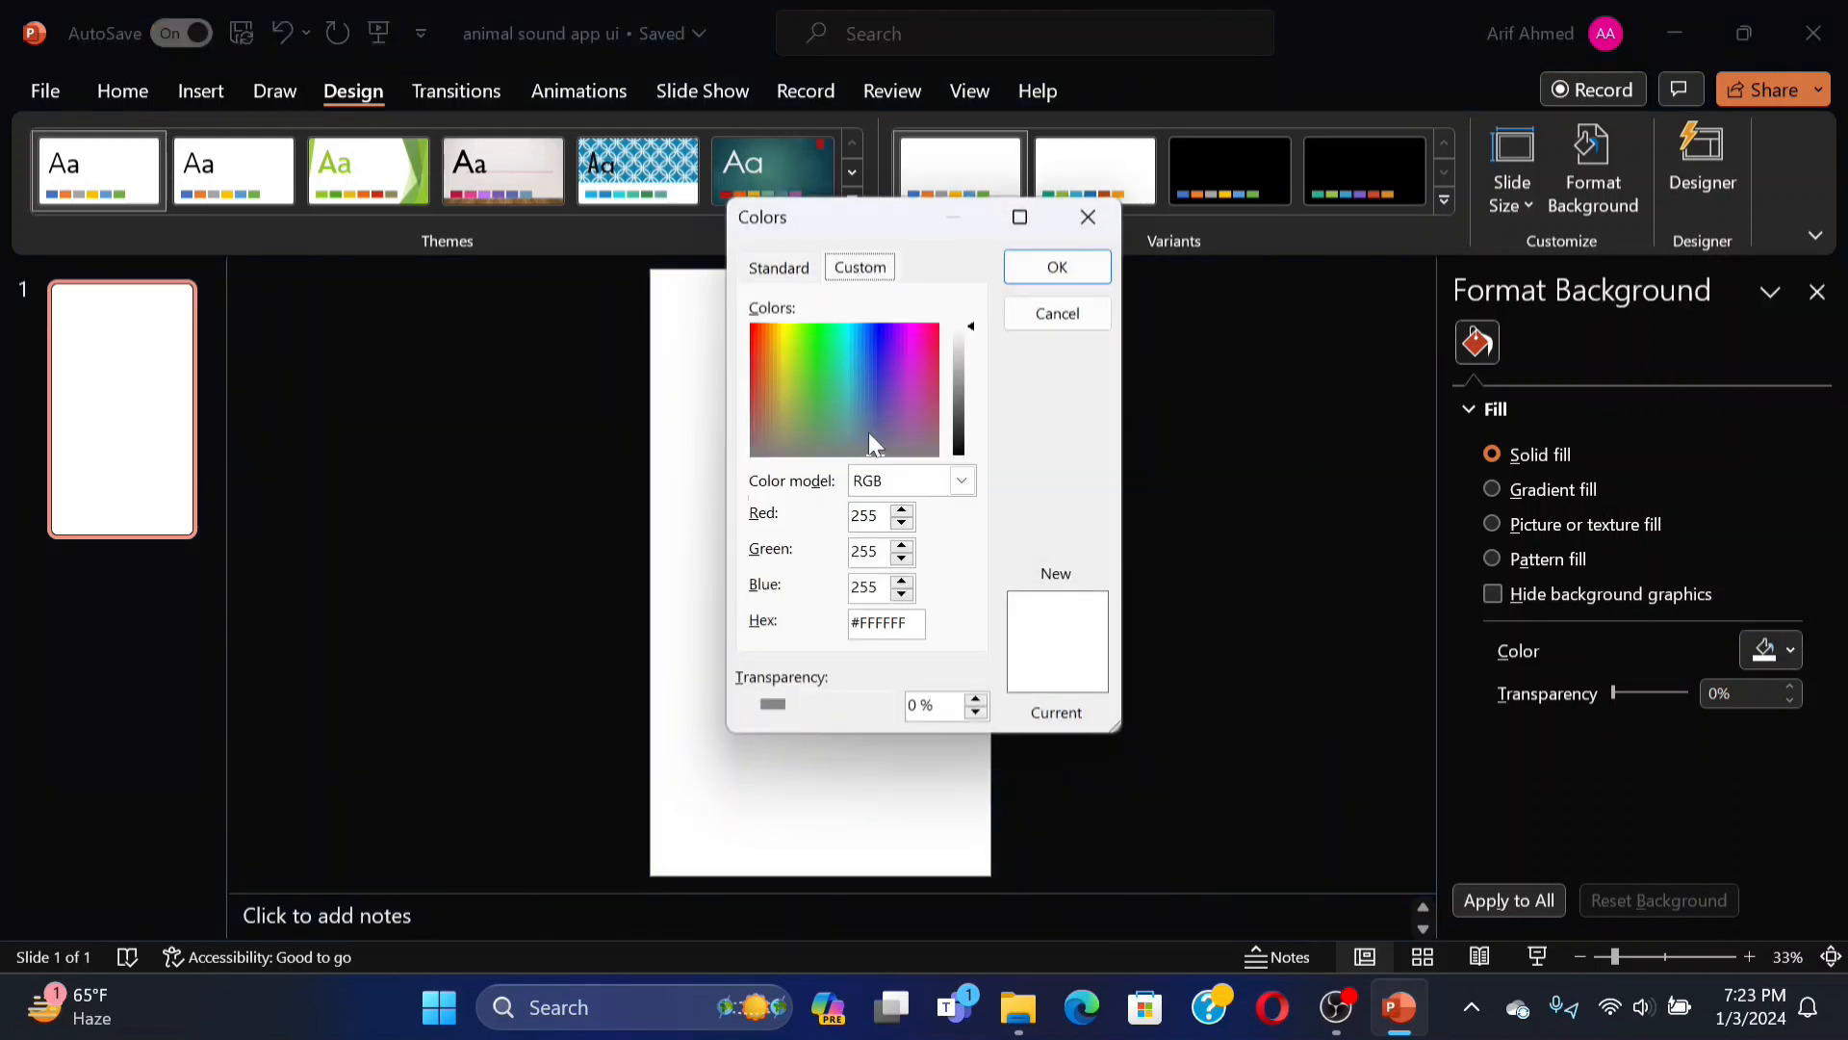
double_click(864, 516)
type("0")
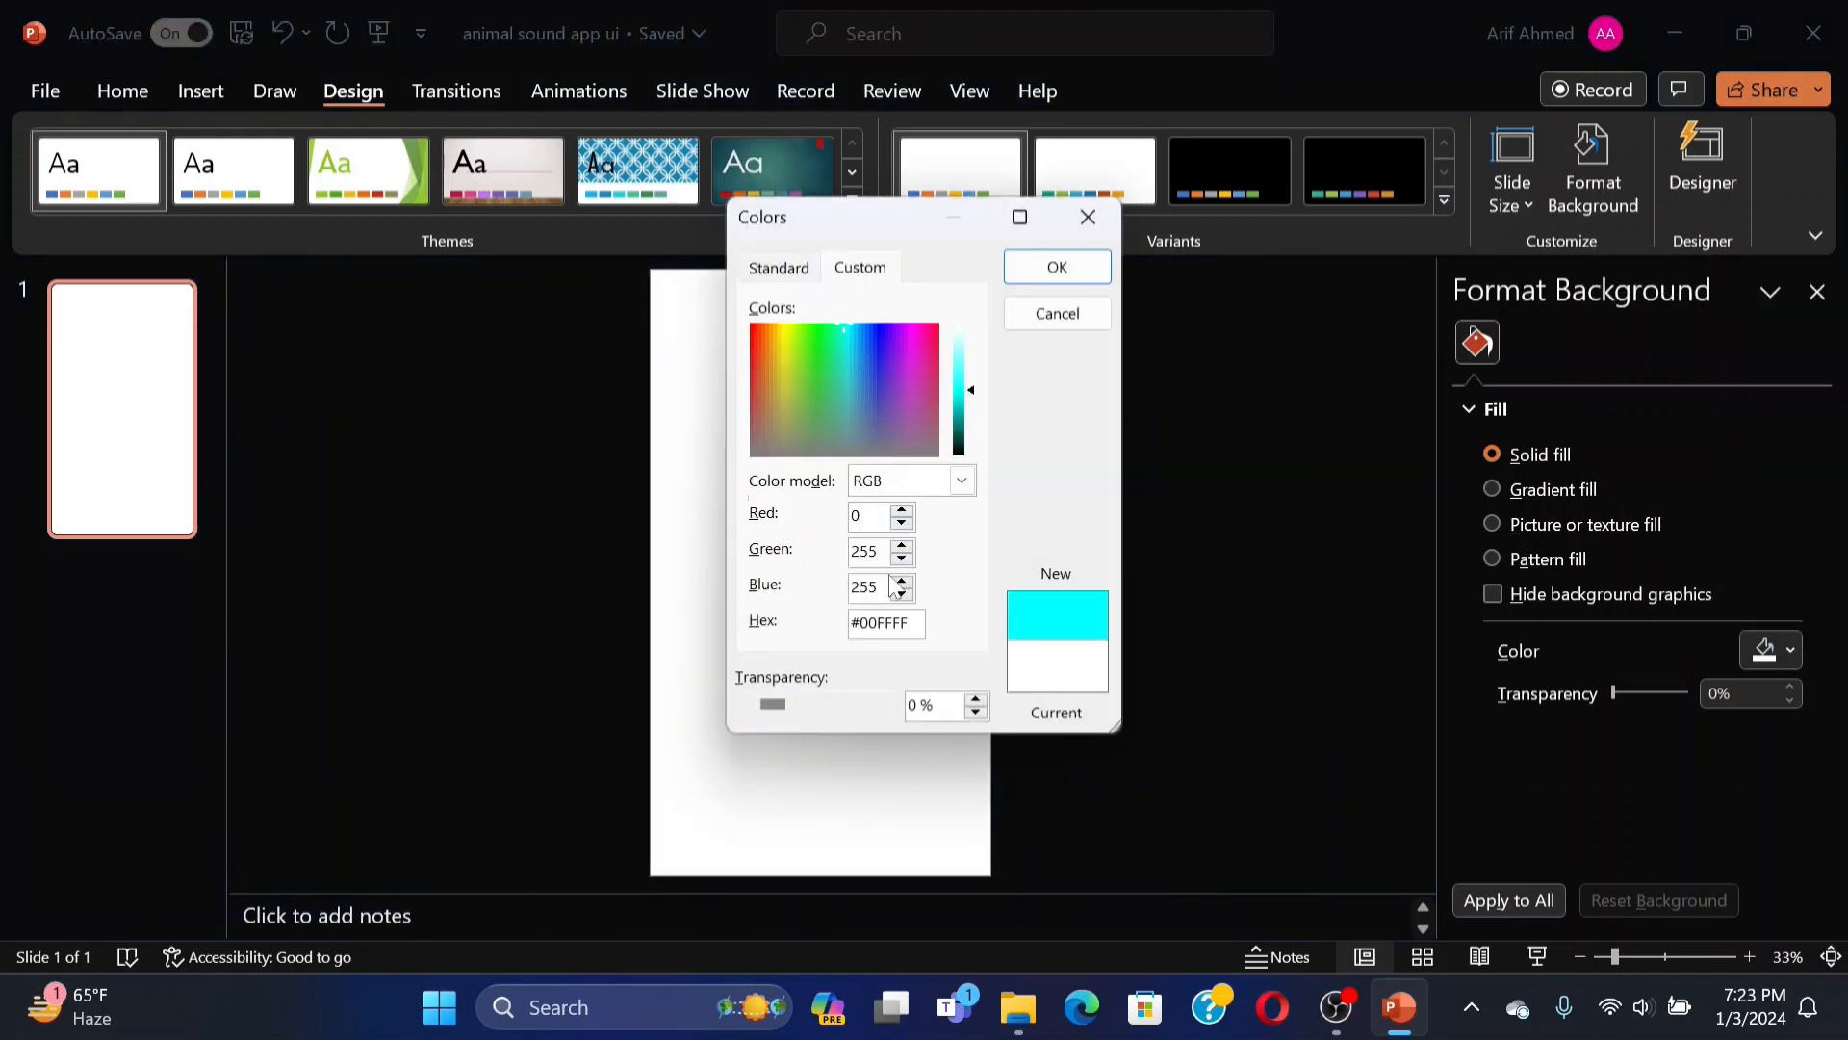
key("Tab")
type("200")
key("Tab")
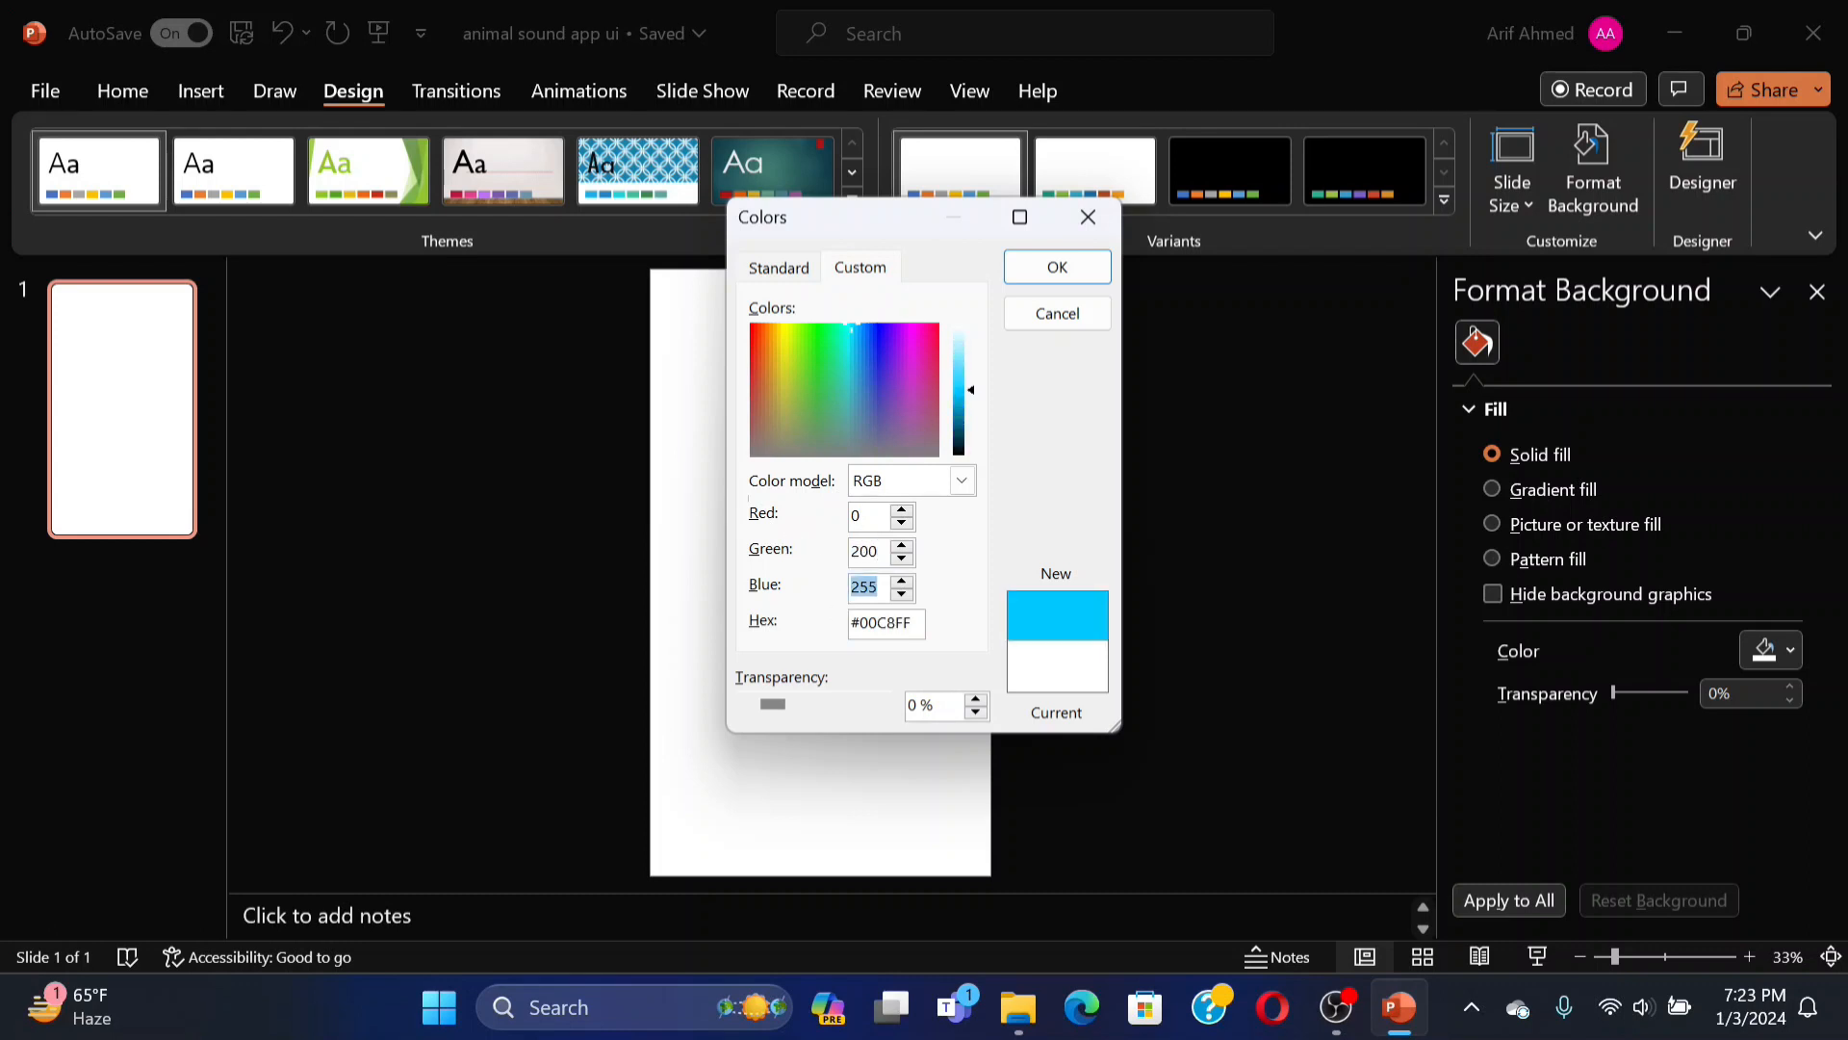
type("90")
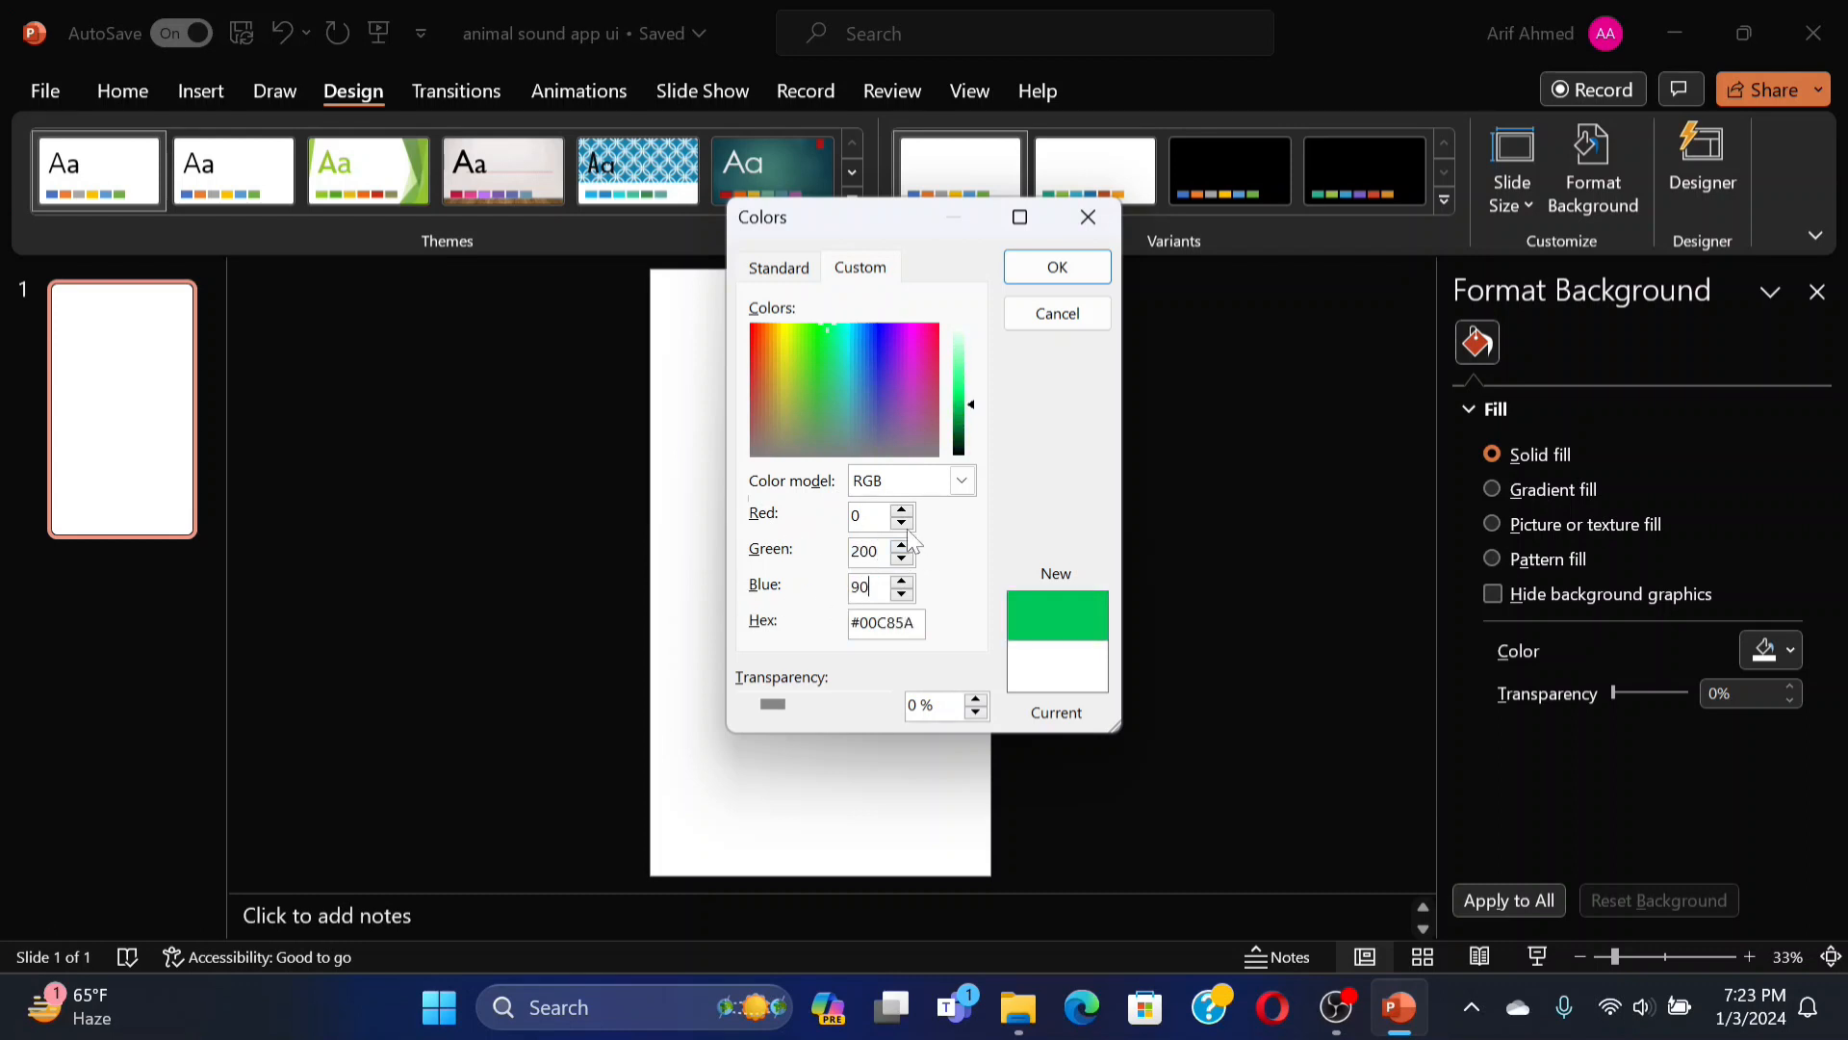
left_click(1057, 270)
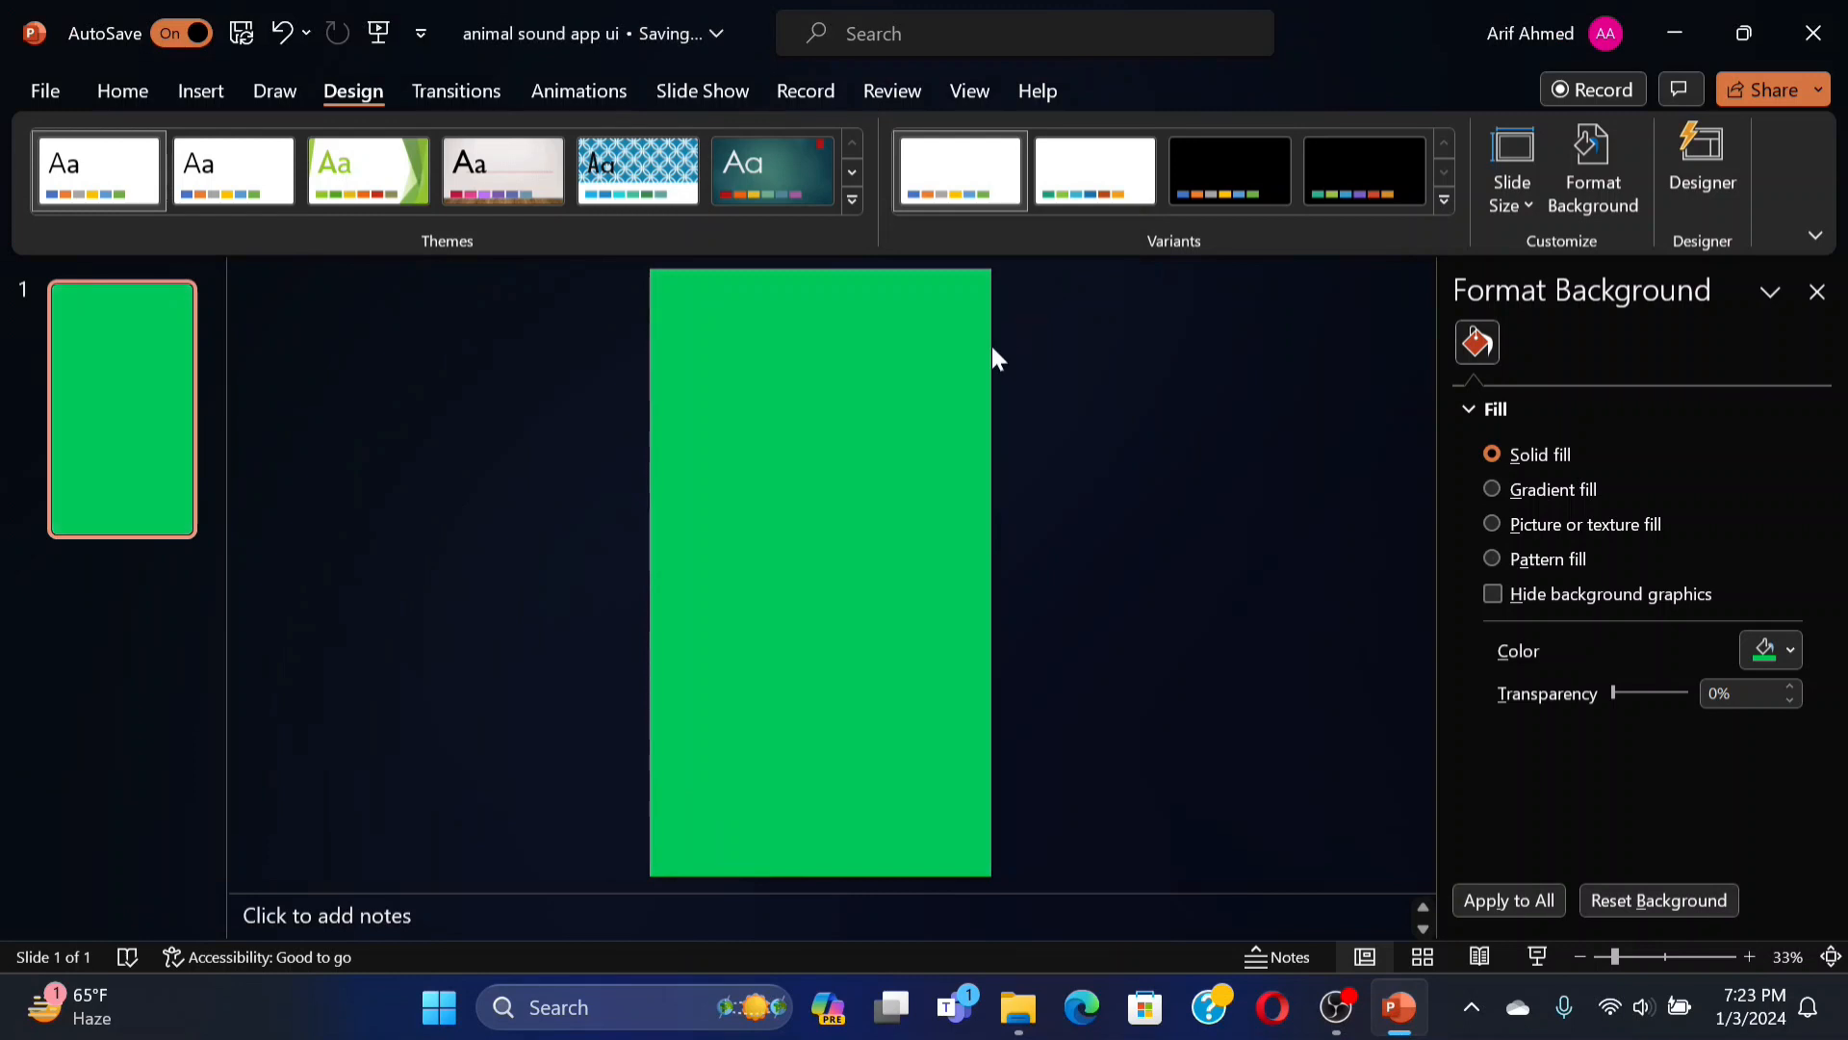
left_click(1479, 408)
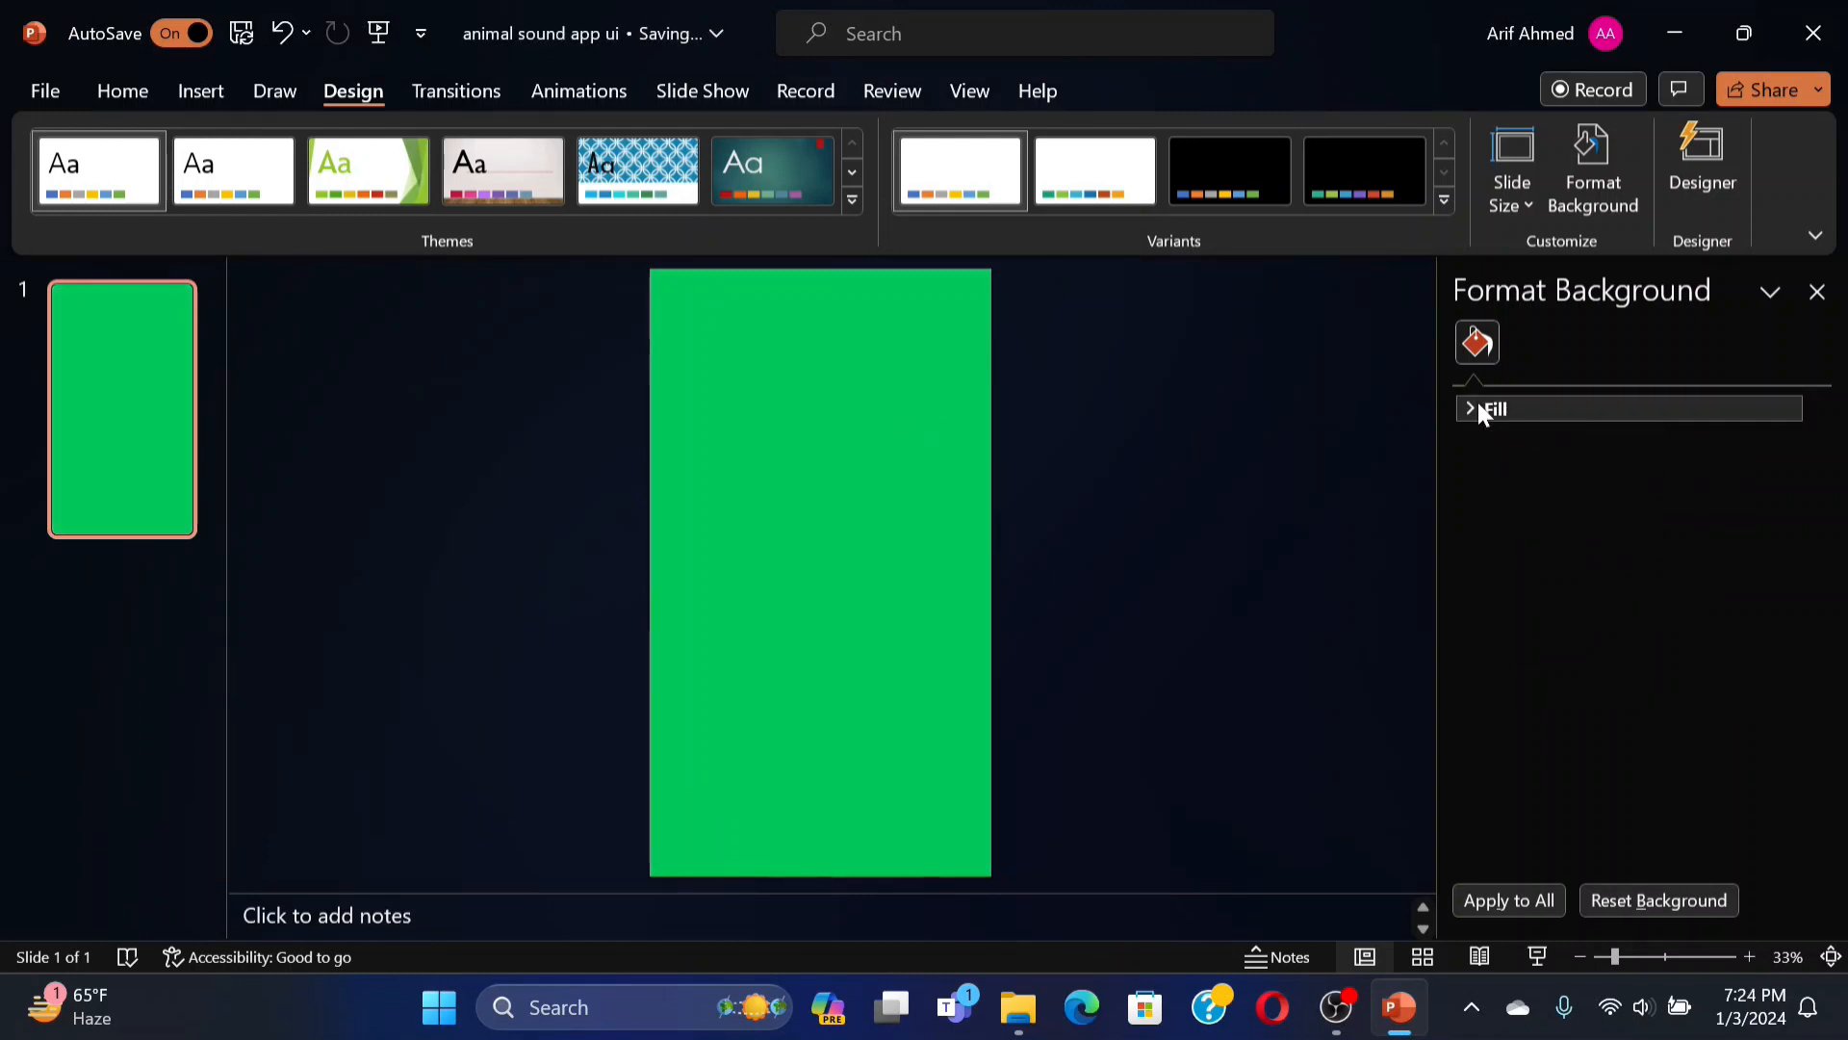
Draw a rounded rectangle about 12.95" high and 7.12" wide, leaving a narrow green border around the slide.
left_click(193, 91)
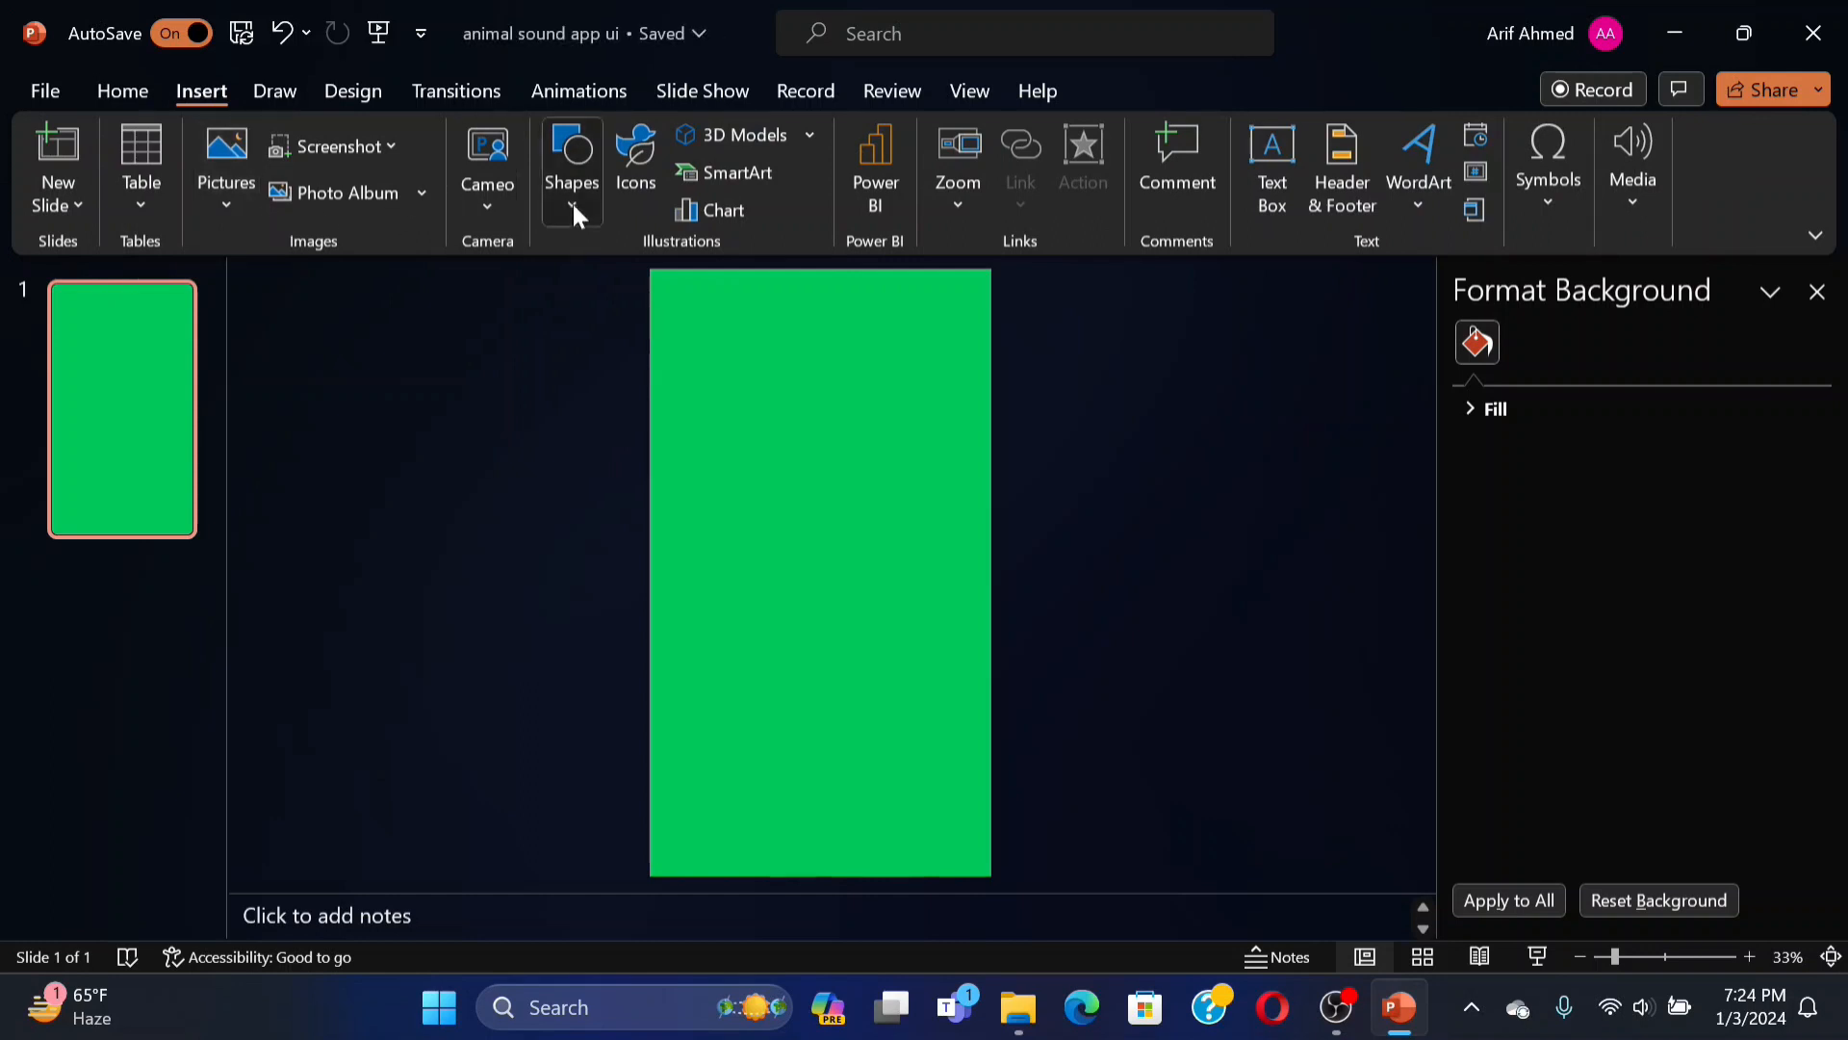
left_click(574, 207)
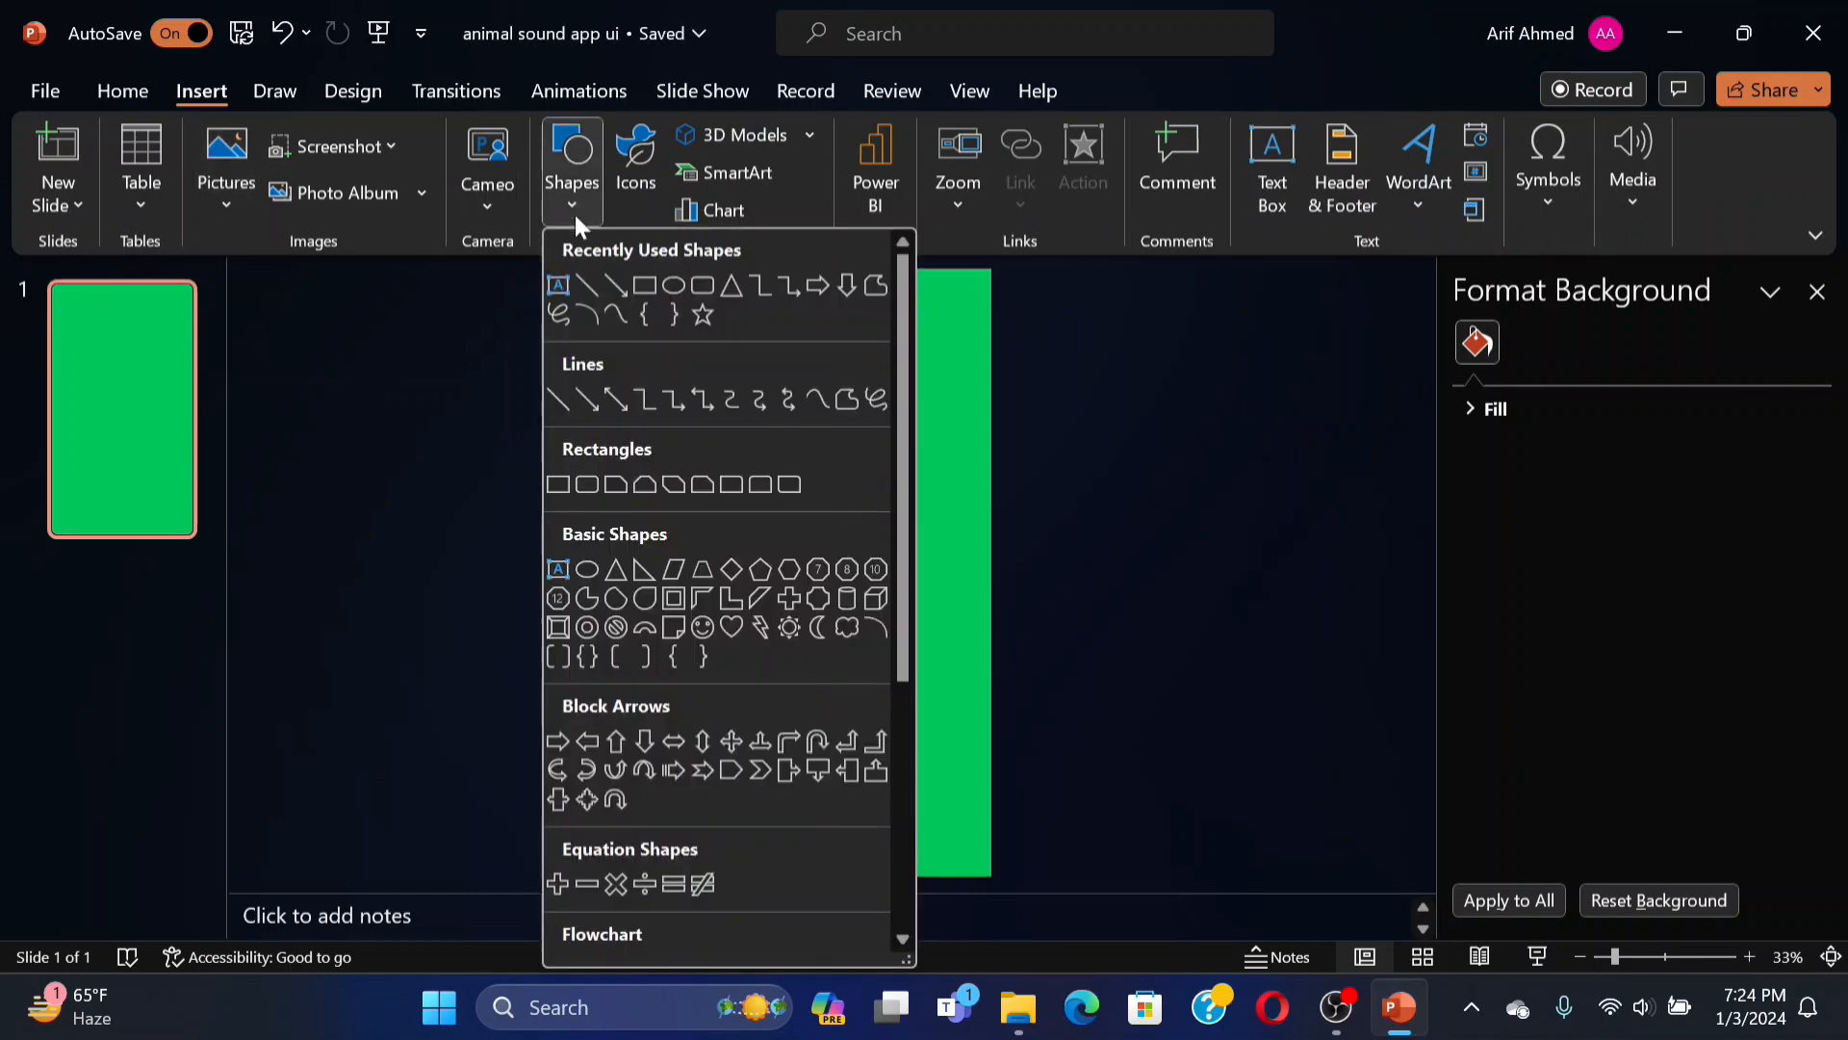
left_click(700, 287)
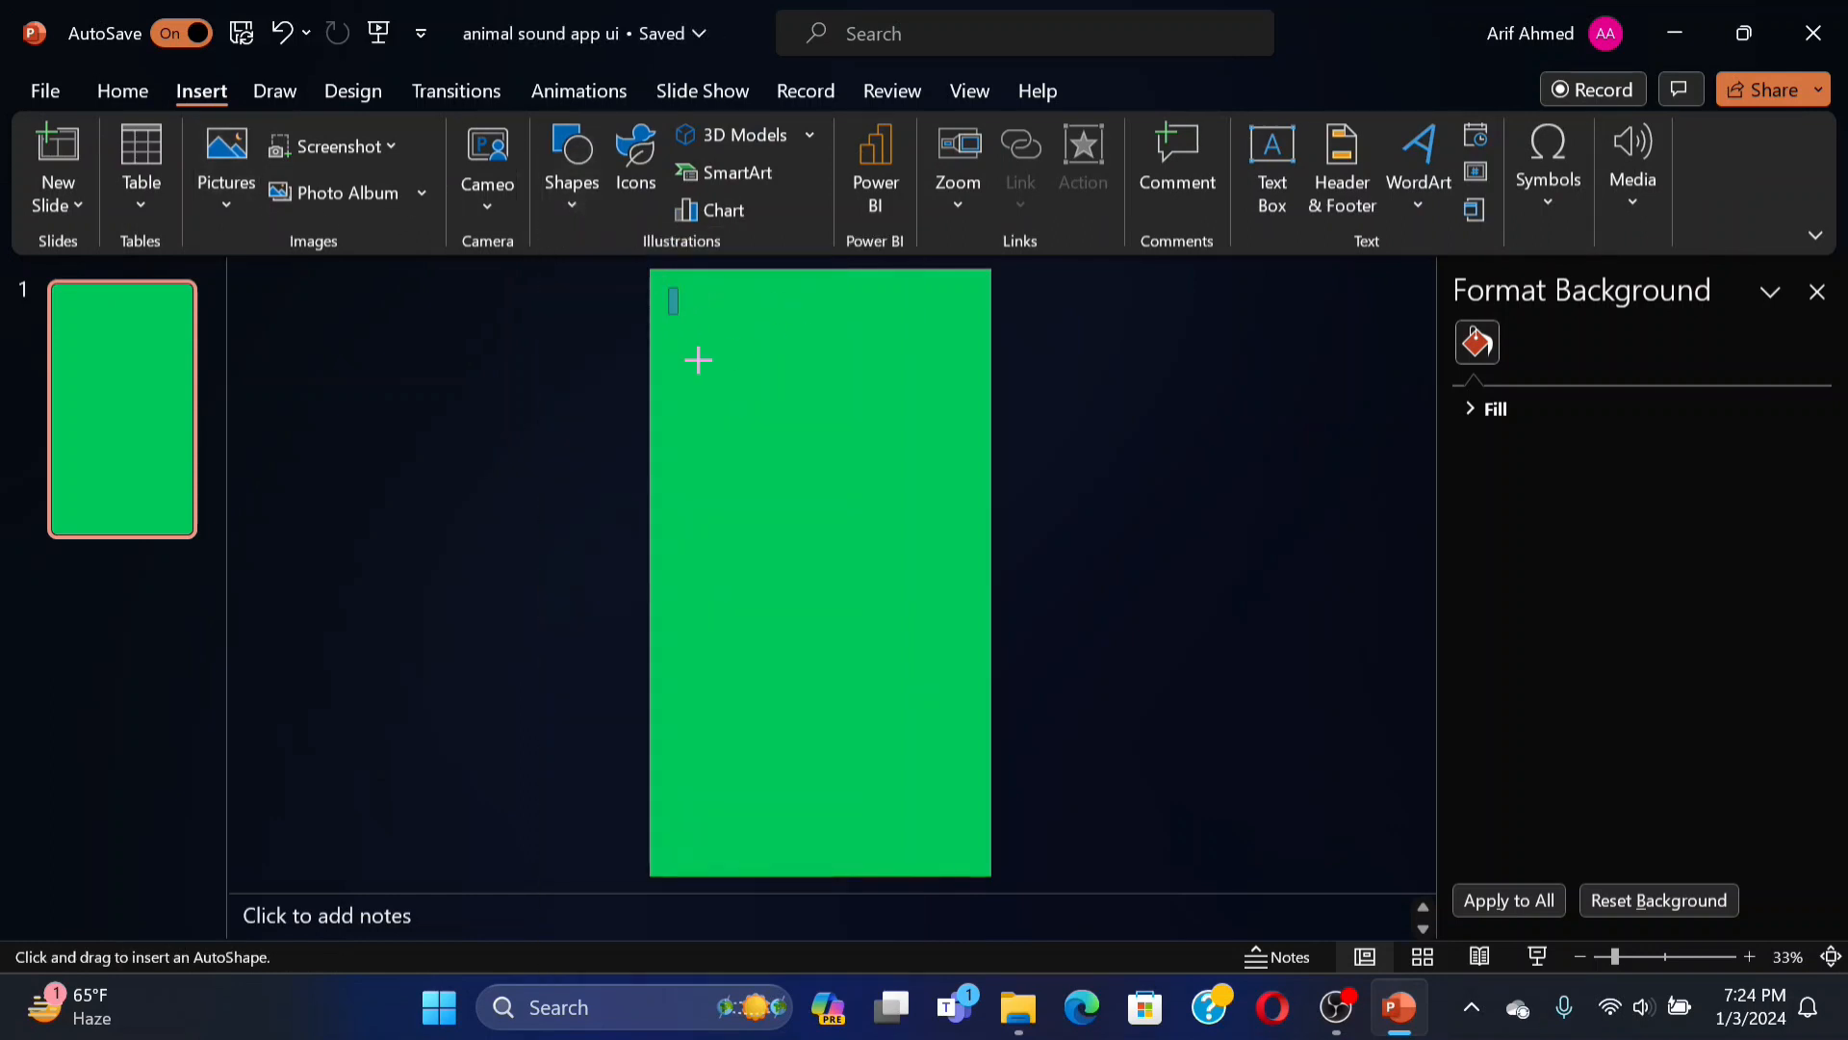
left_click_drag(698, 360, 982, 877)
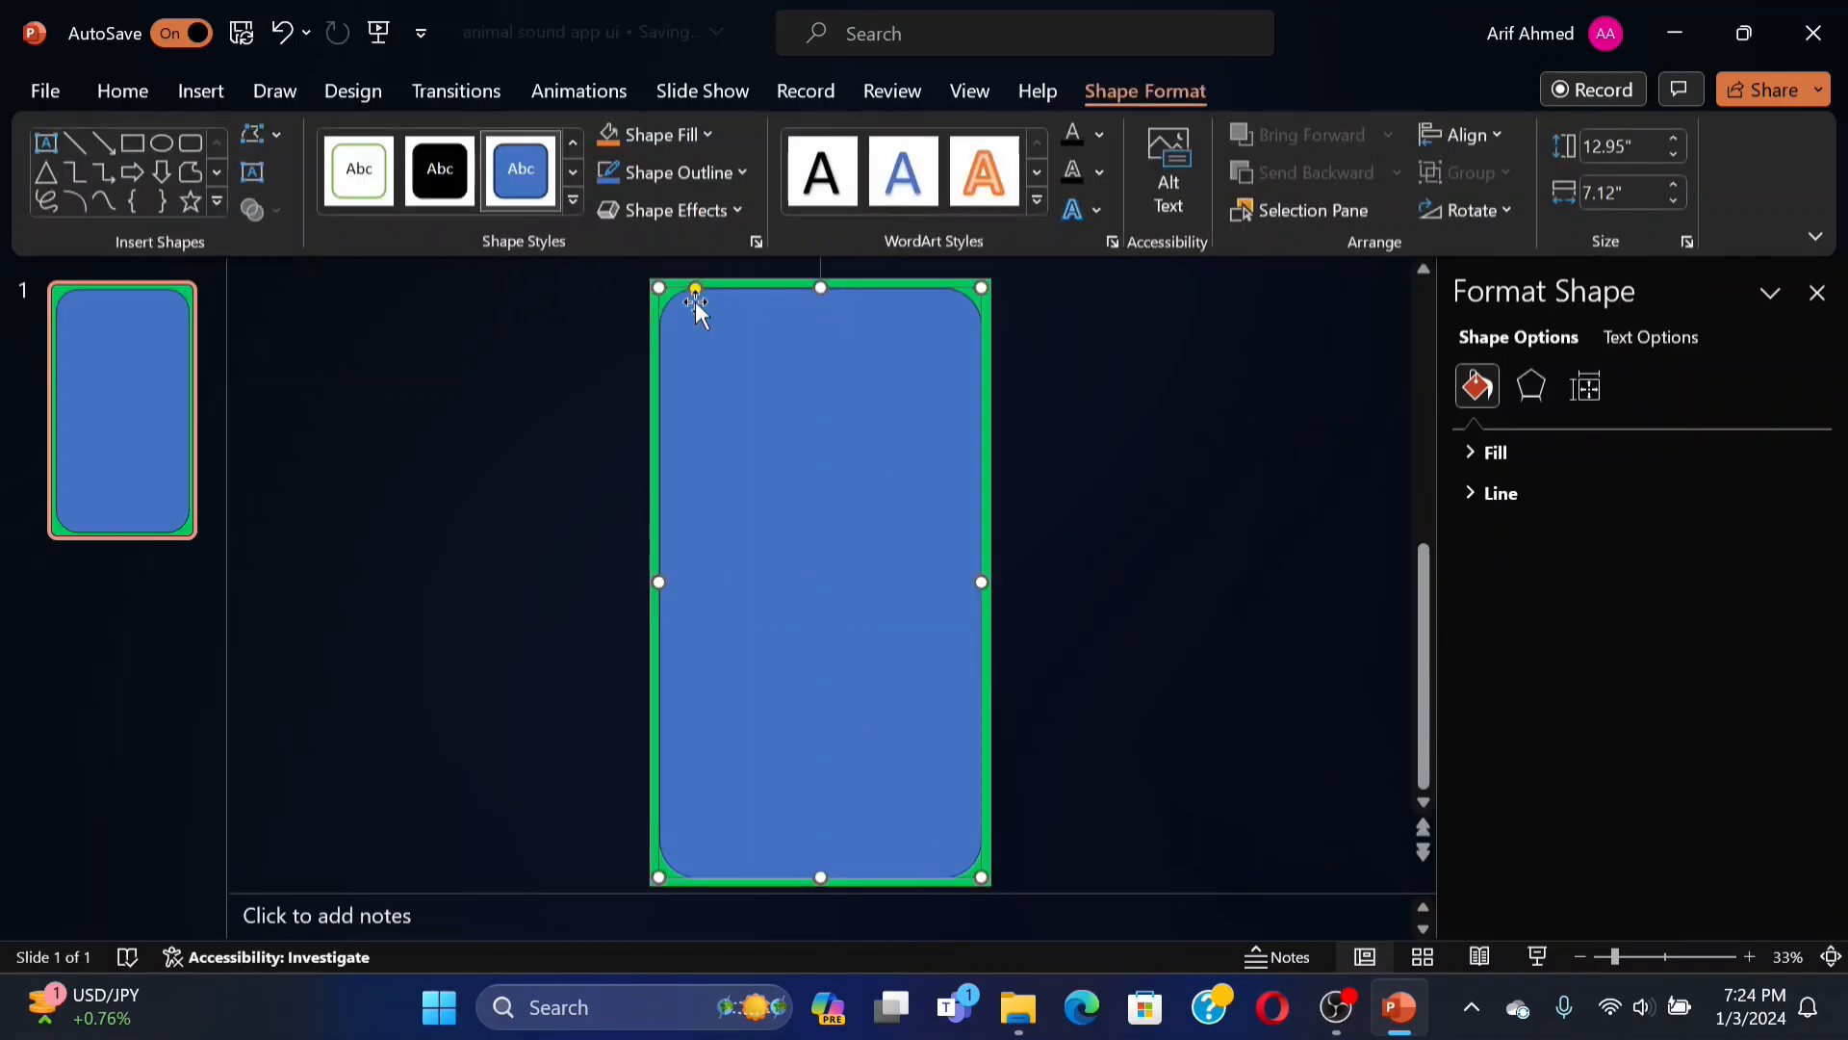
Fill the rounded rectangle with solid white and remove its outline.
left_click(1475, 450)
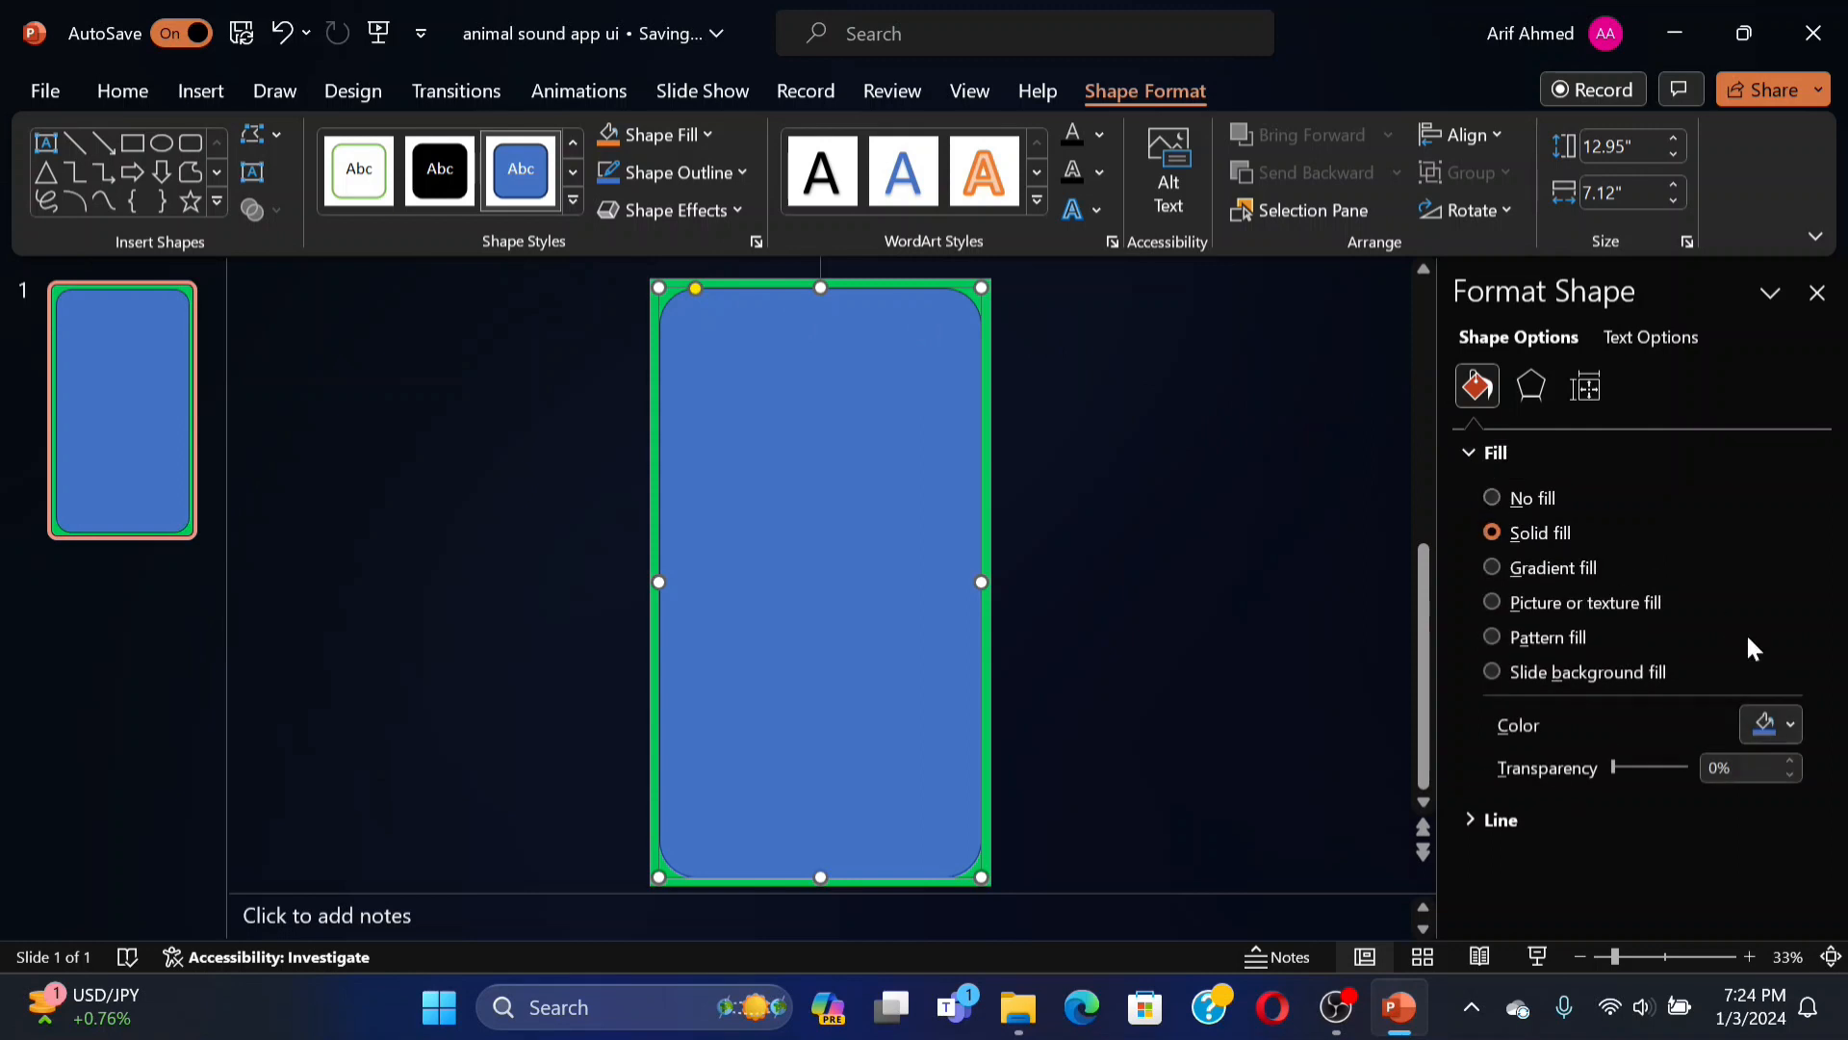
left_click(1788, 722)
left_click(1602, 331)
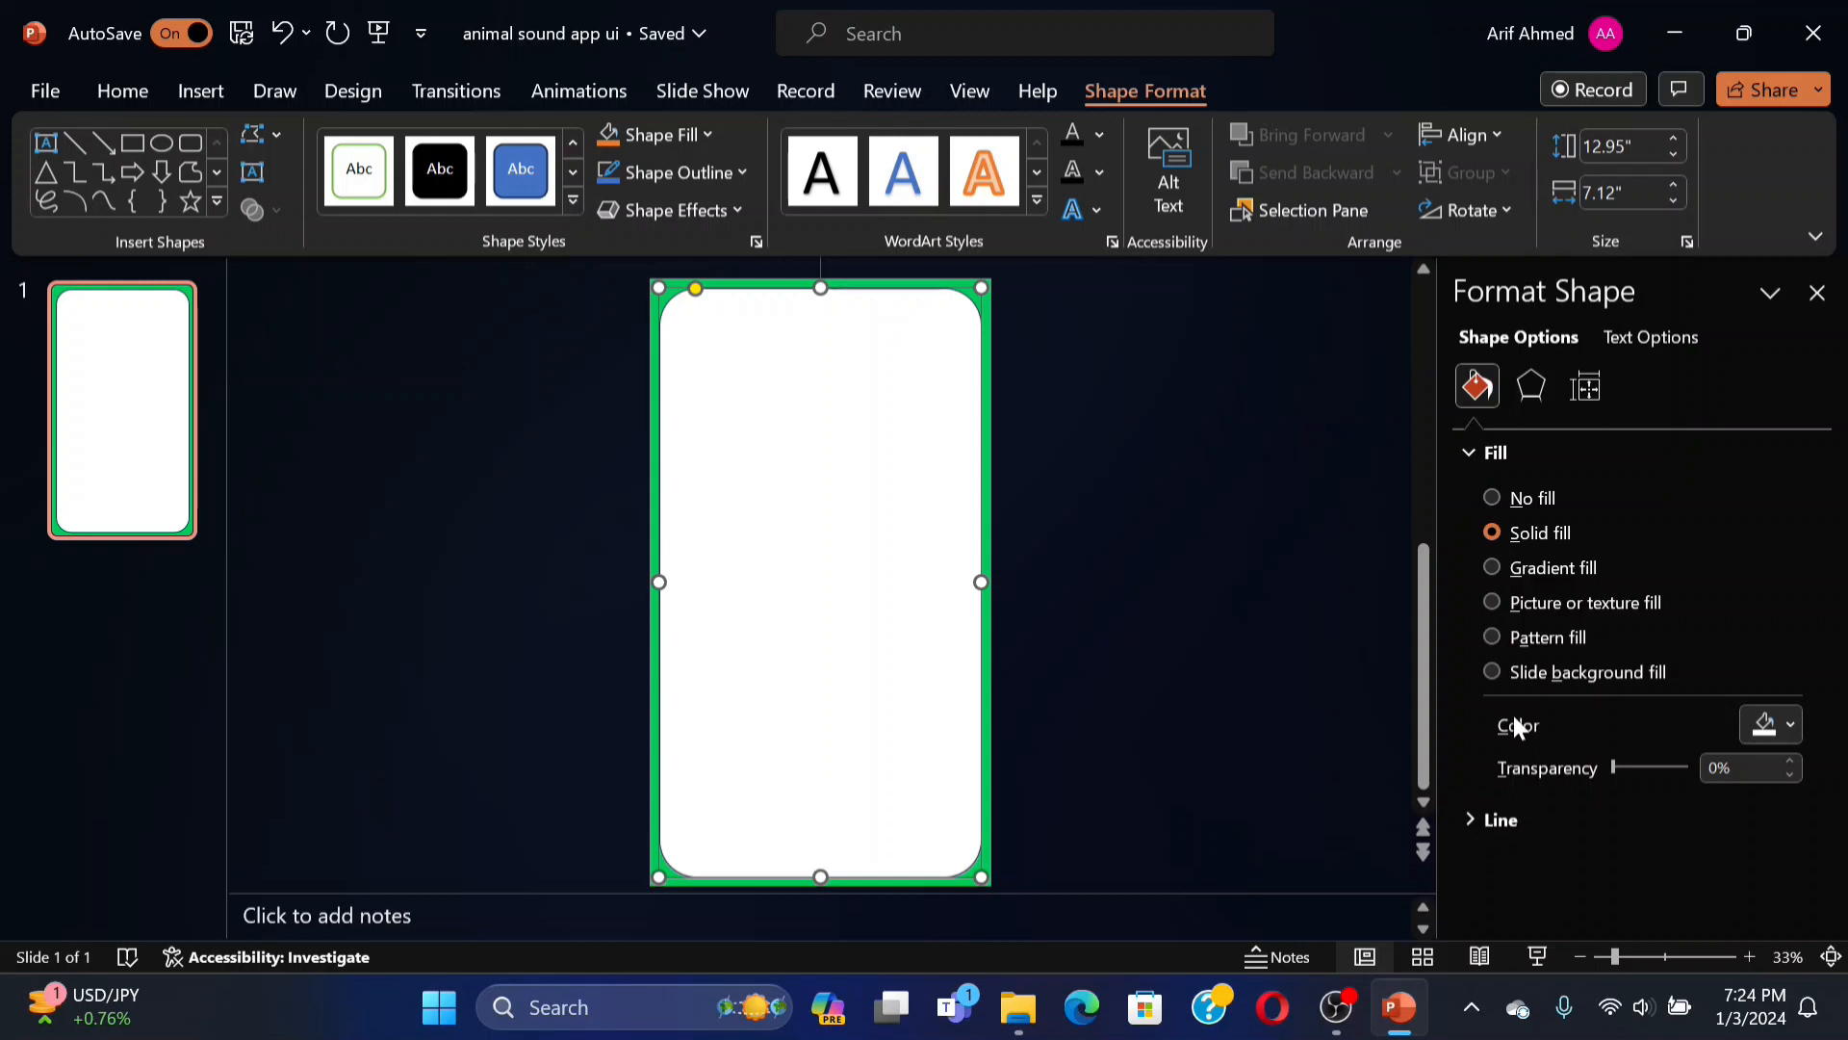
left_click(1470, 817)
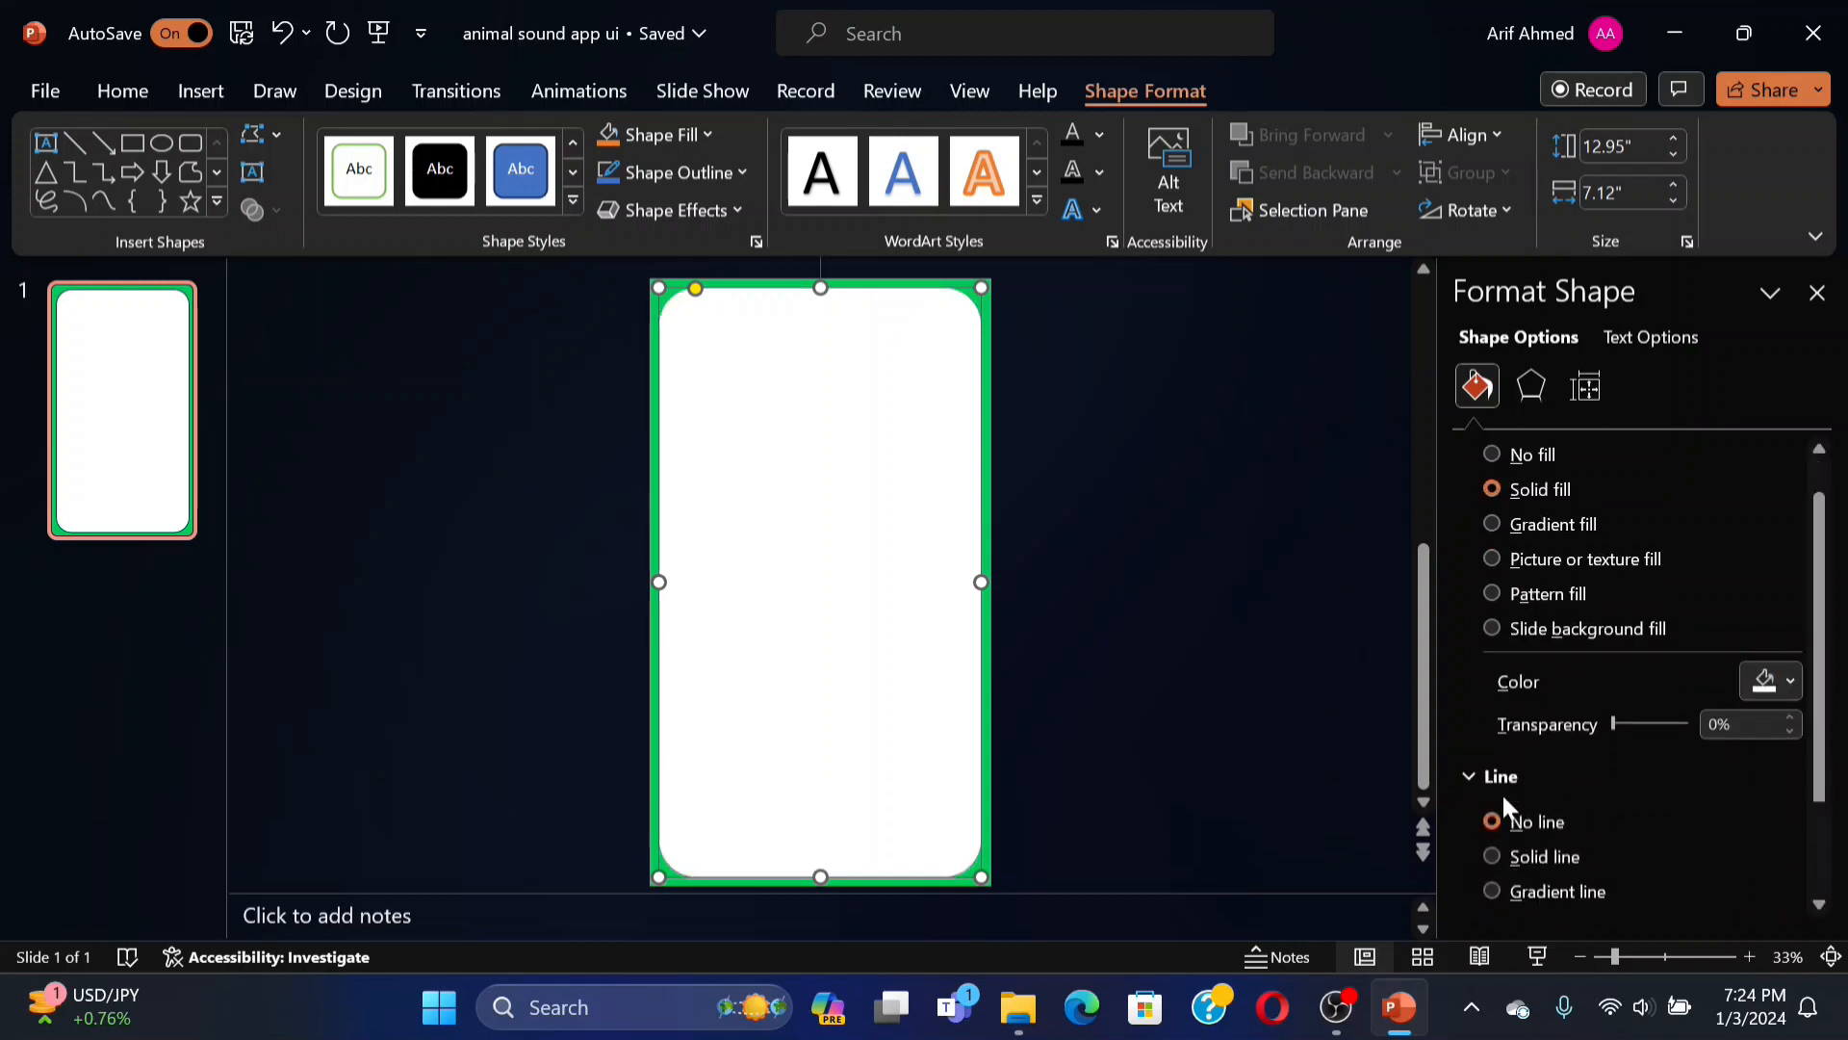
Give the rounded rectangle a shadow with 30% transparency and 97% size.
left_click(1531, 387)
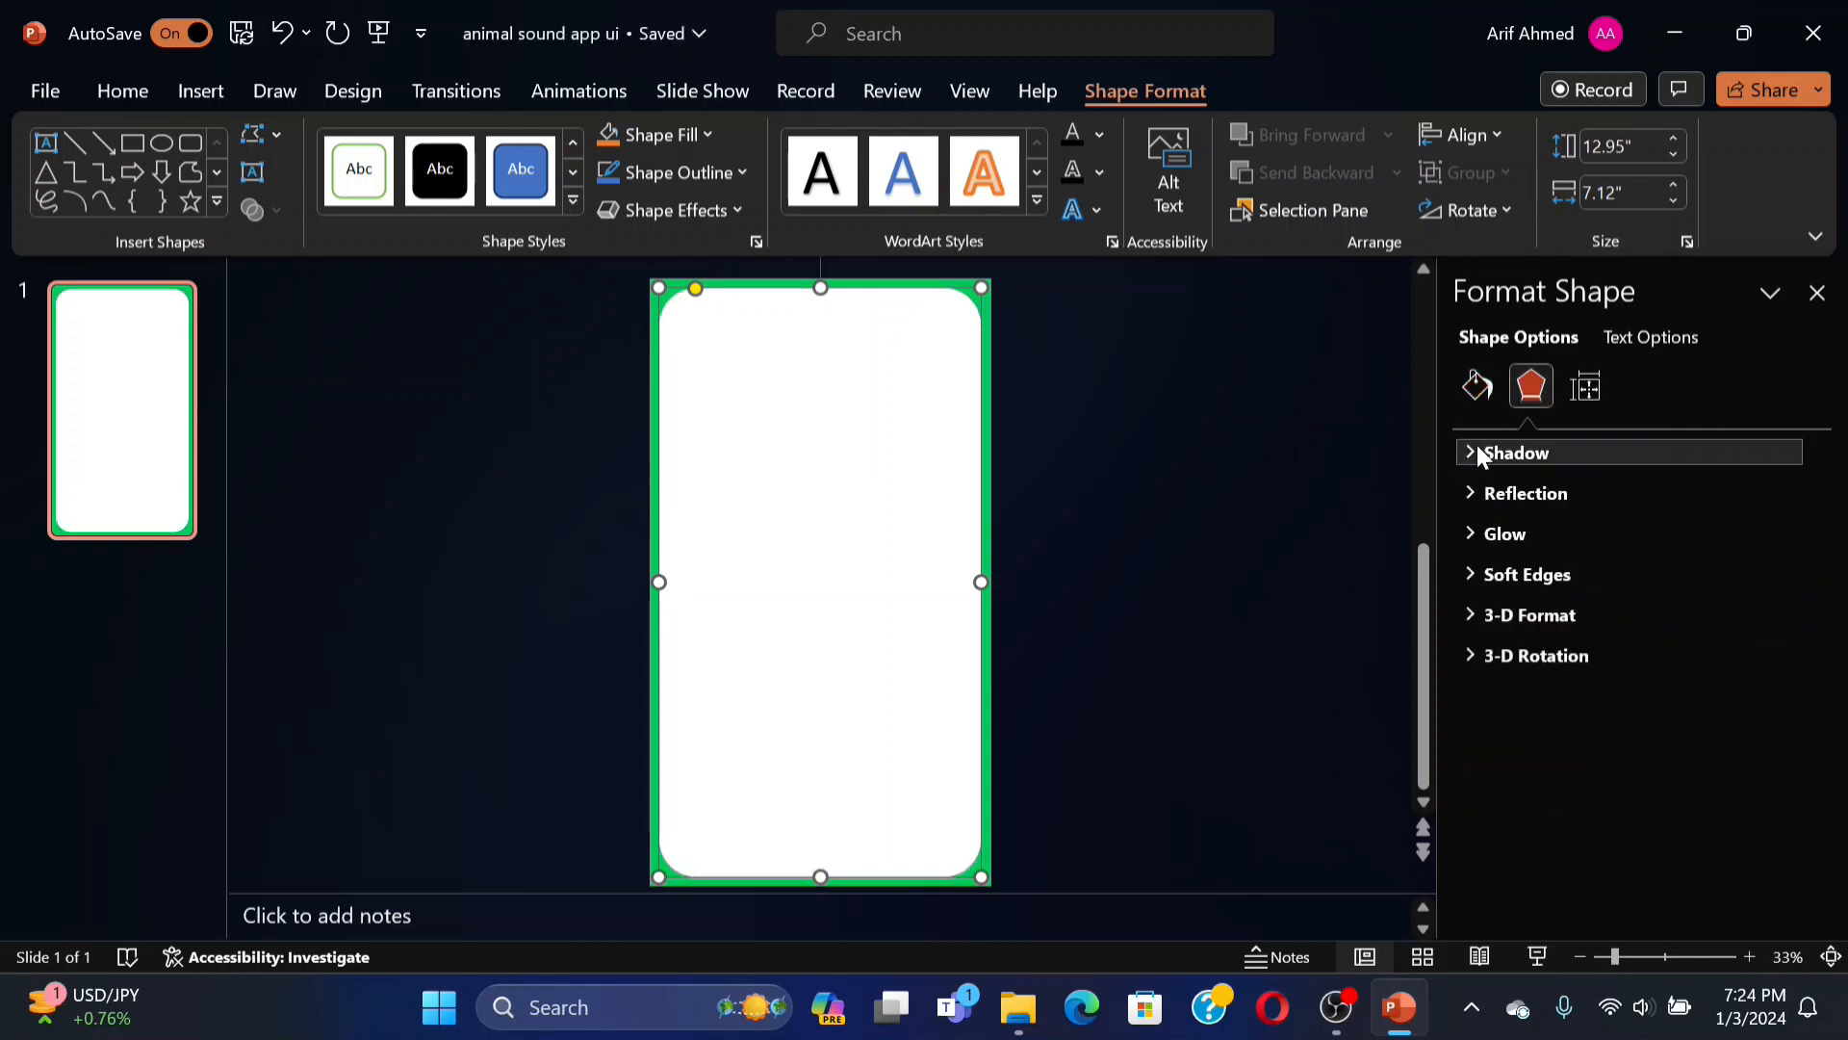
left_click(1476, 450)
left_click(1747, 585)
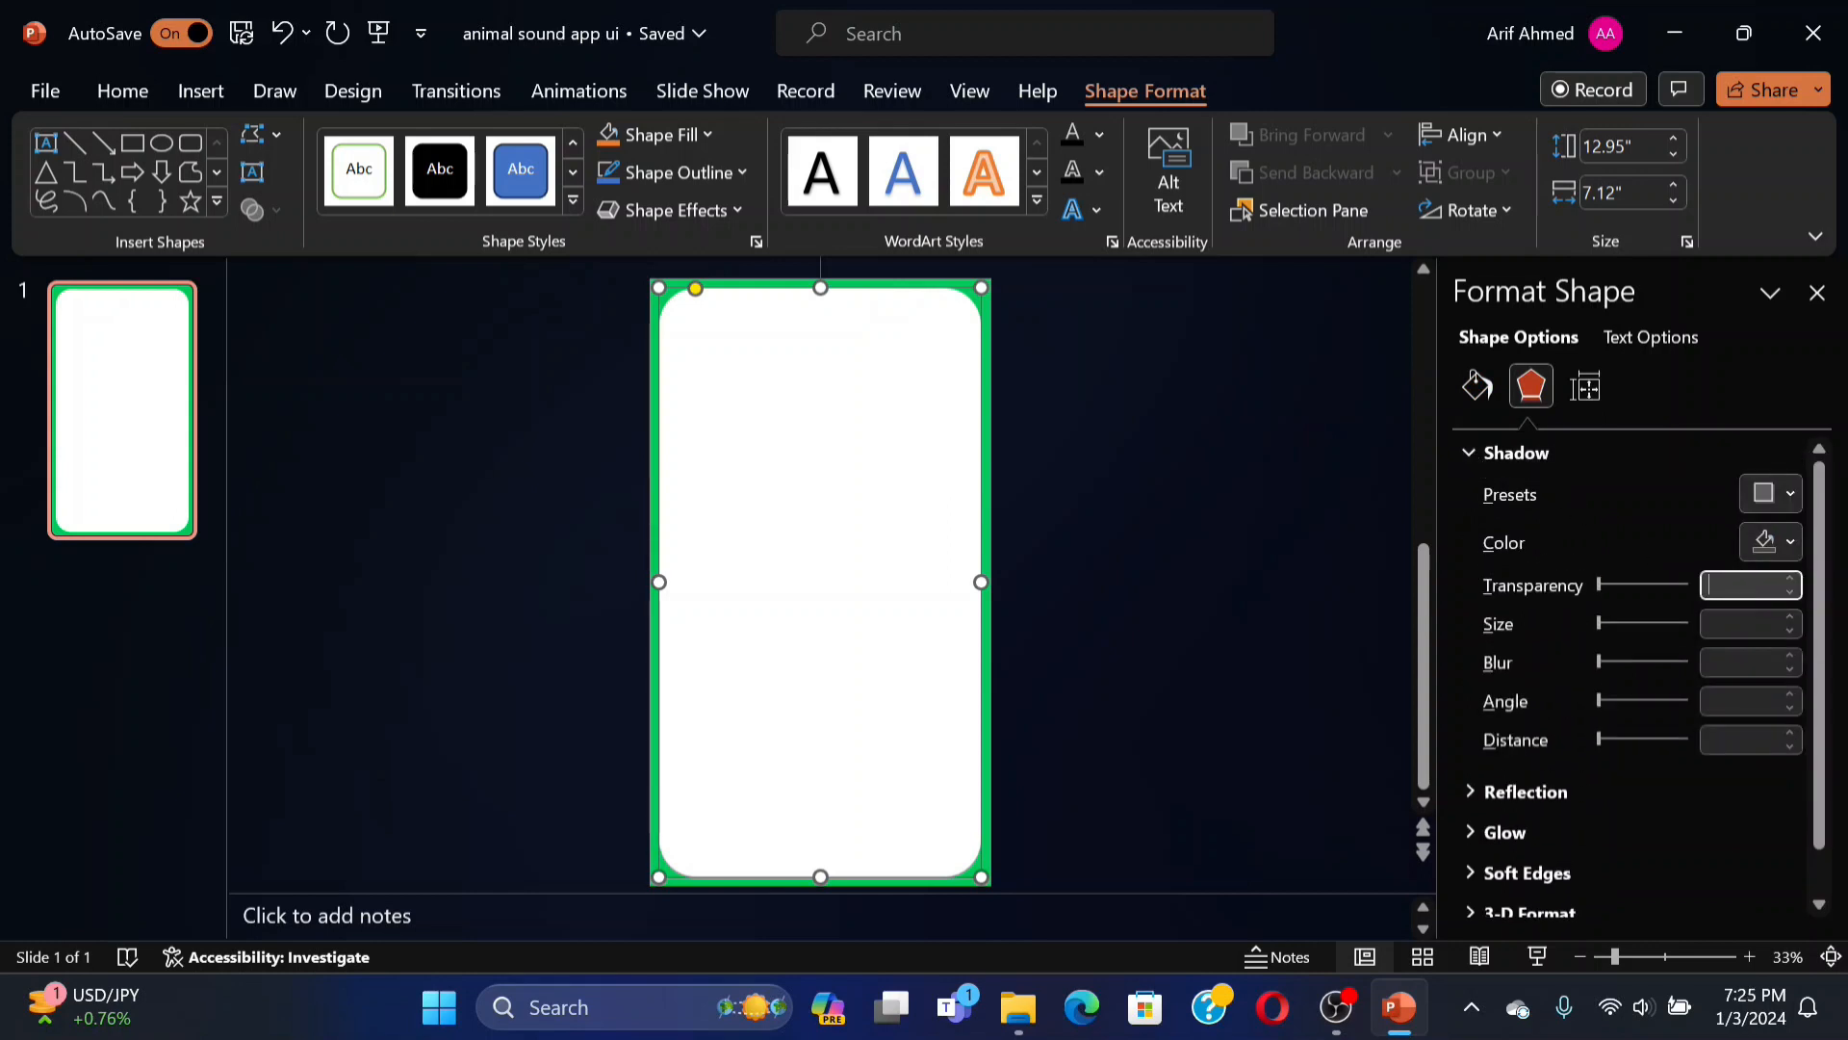
type("30")
key("Return")
key("Tab")
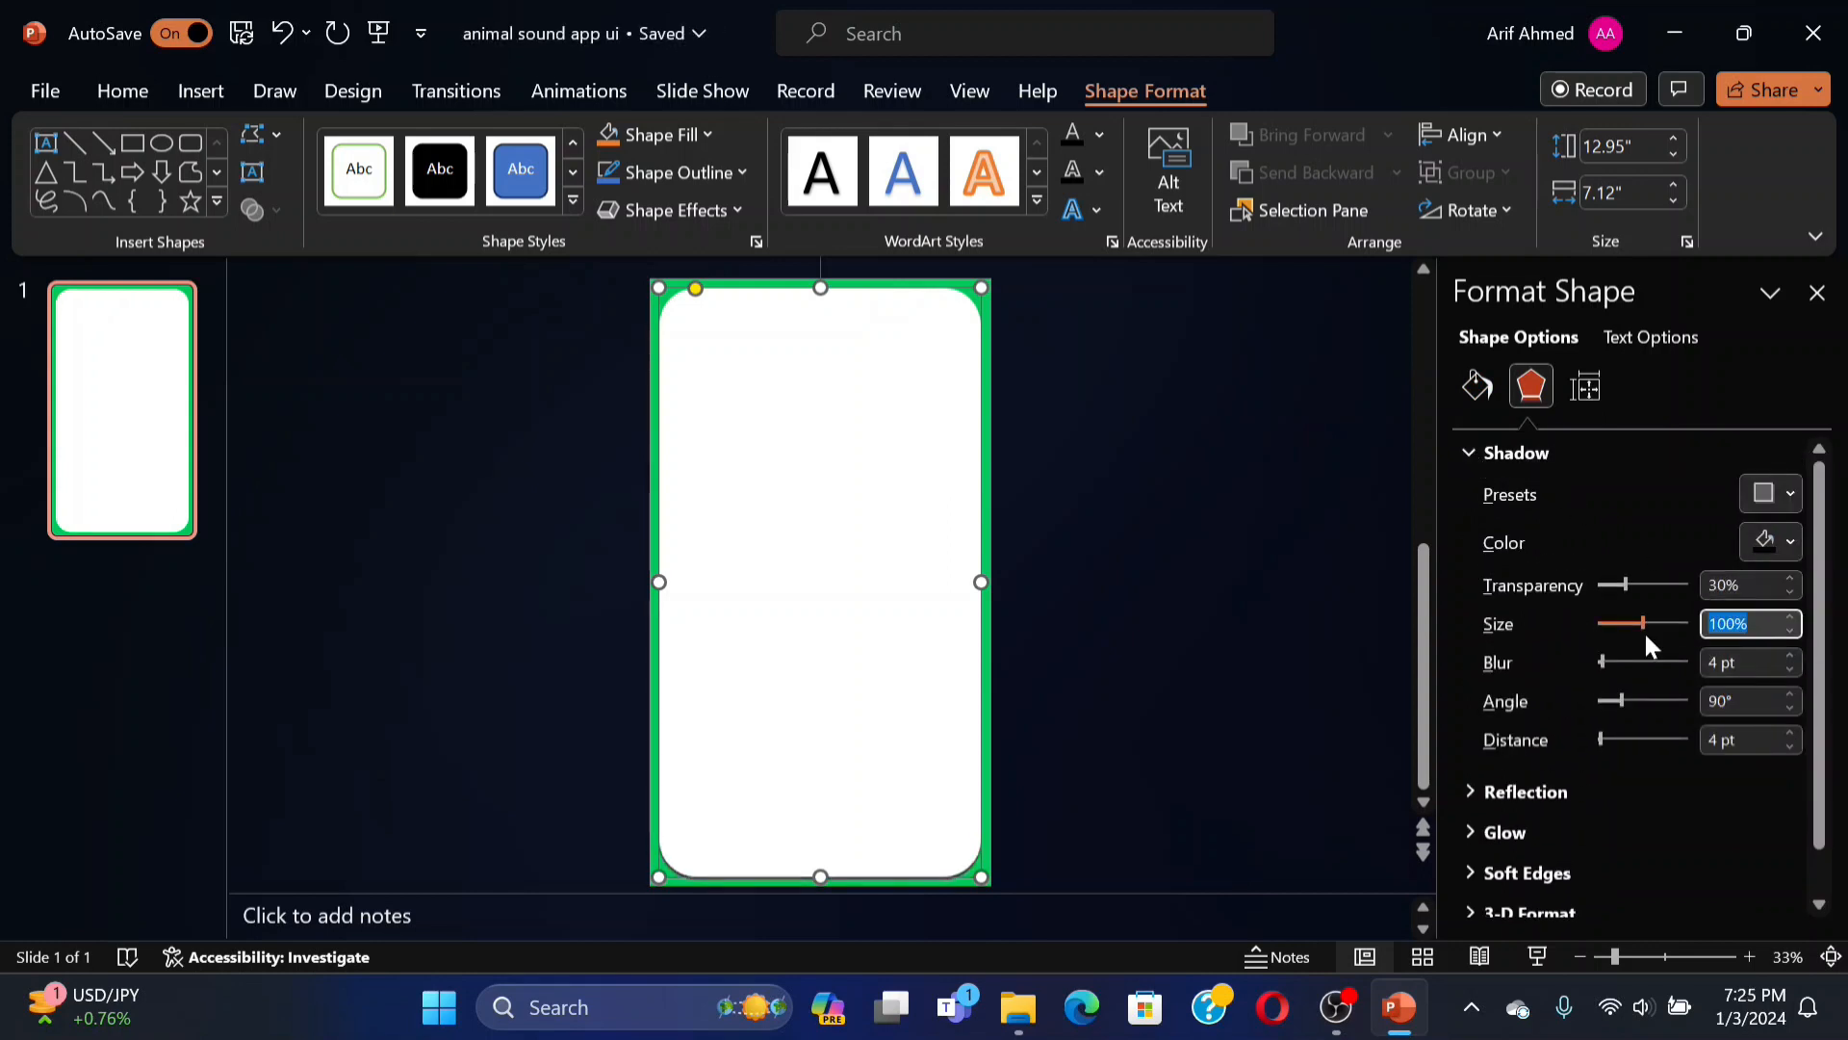
type("97")
key("Return")
key("Tab")
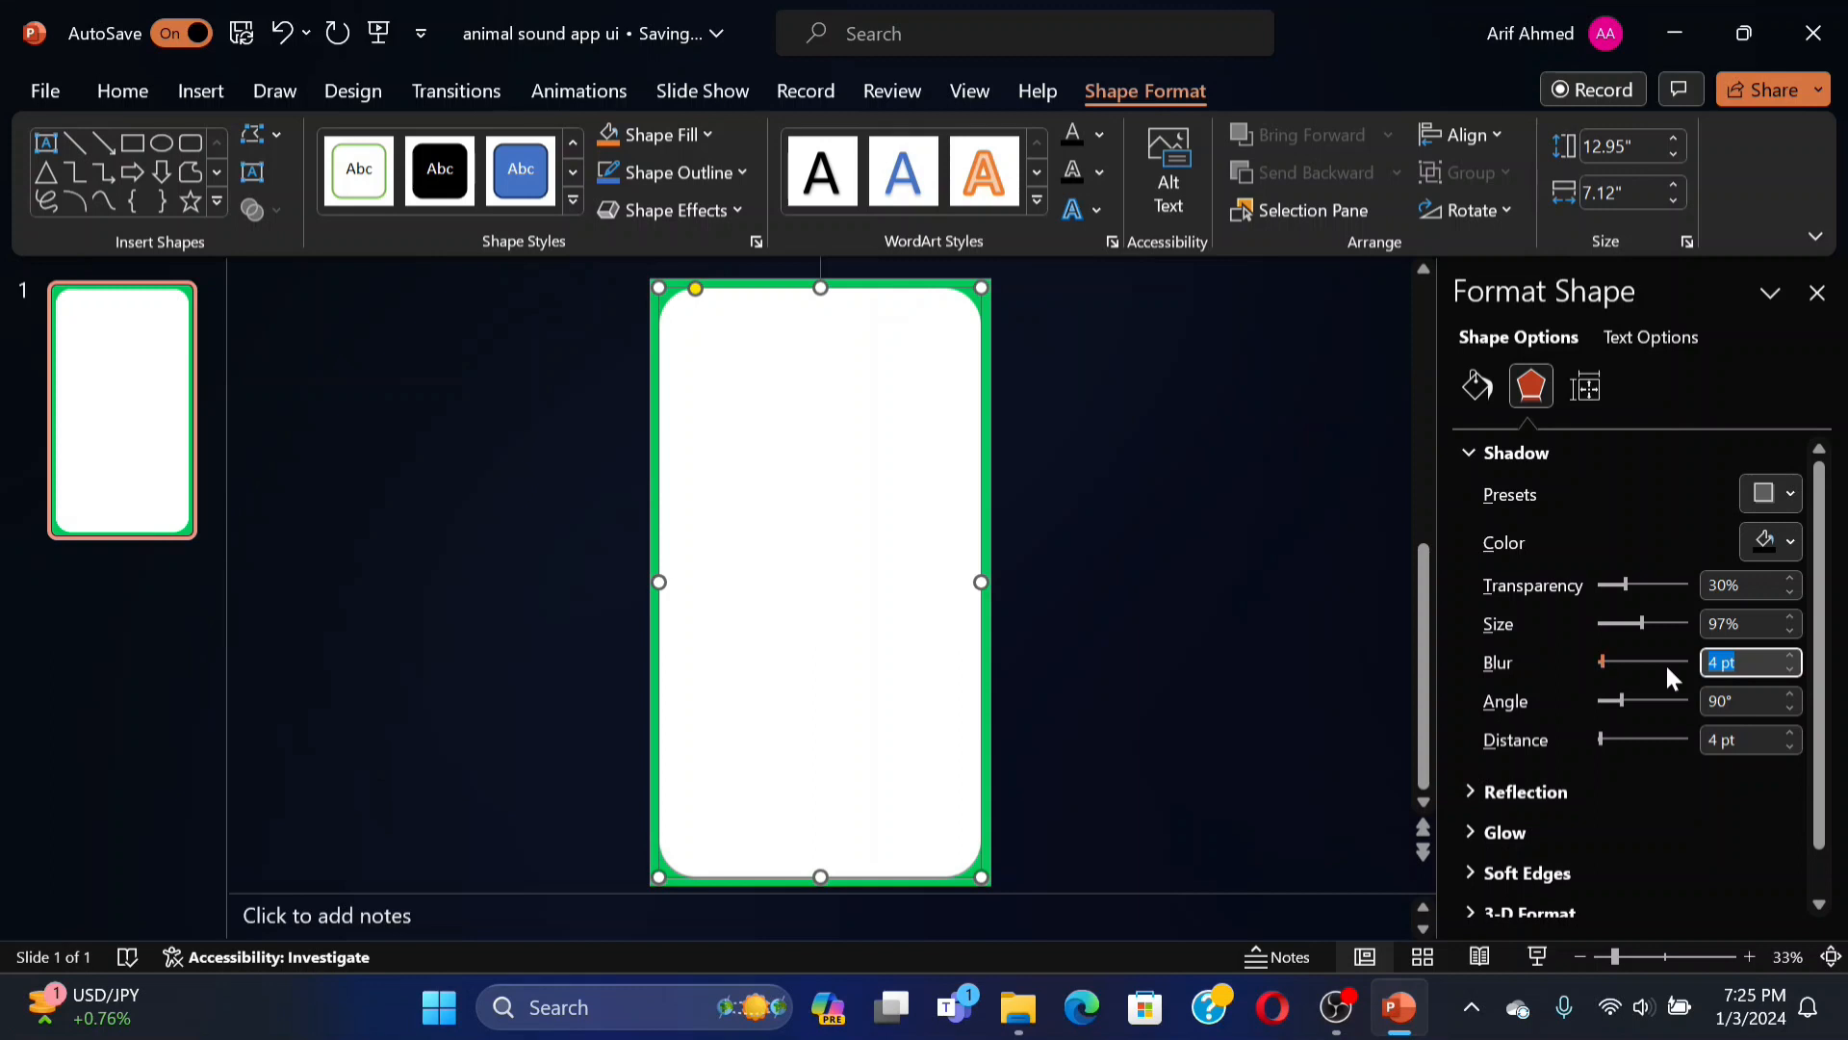
Set the rectangle's shadow blur to 58 pt, its angle to 0° and its distance to 0 pt.
type("58")
key("Return")
key("Tab")
type("0")
key("Return")
key("Tab")
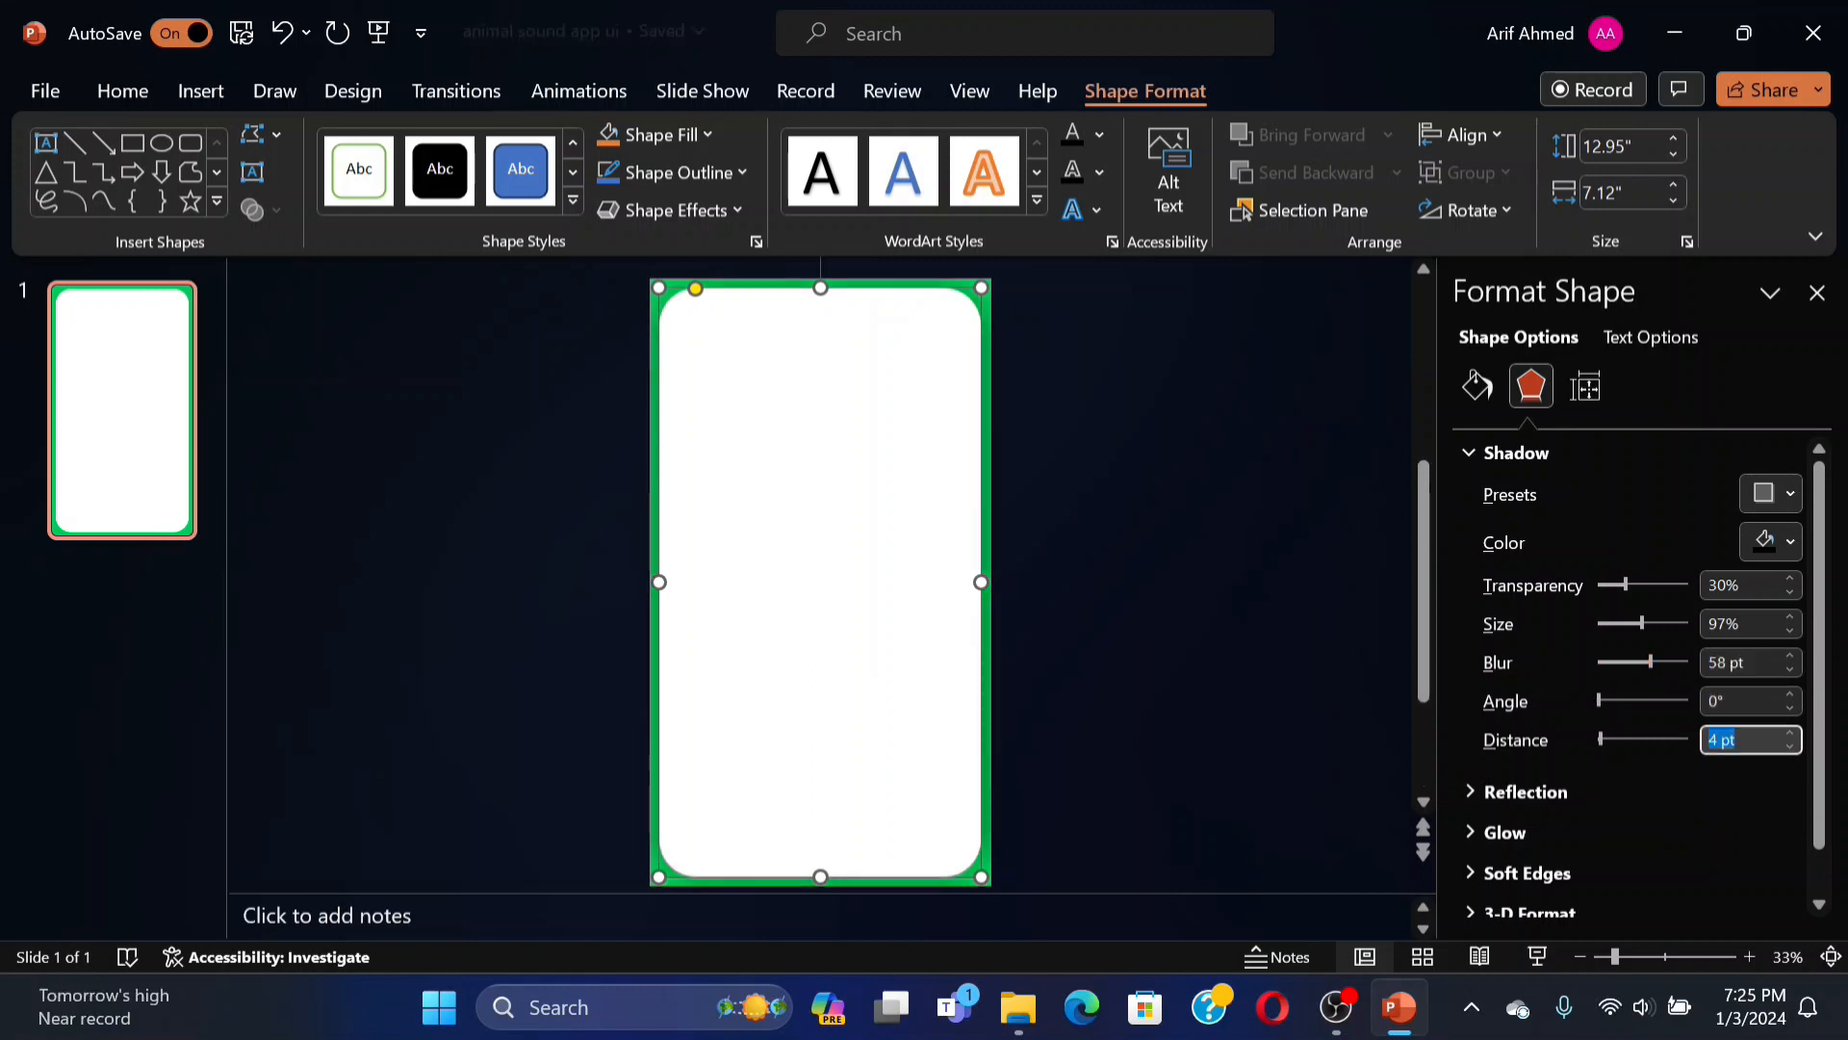
type("0")
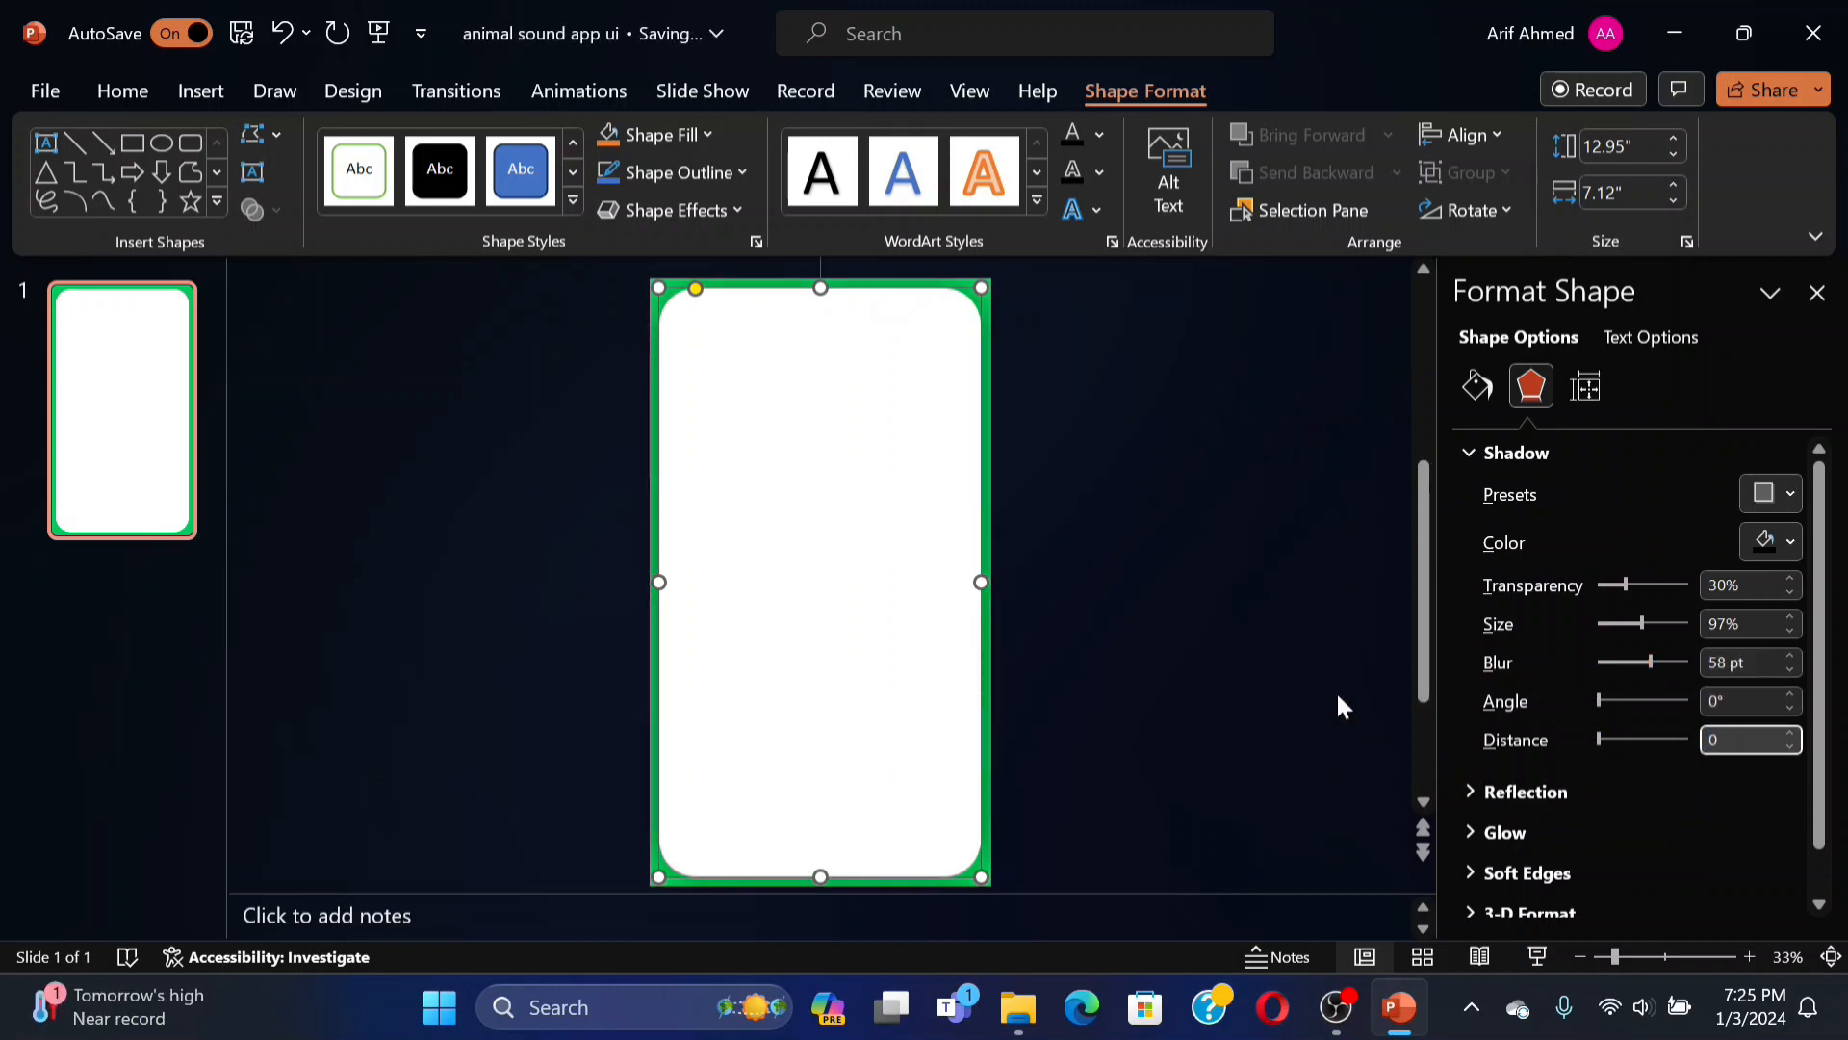
left_click(1337, 690)
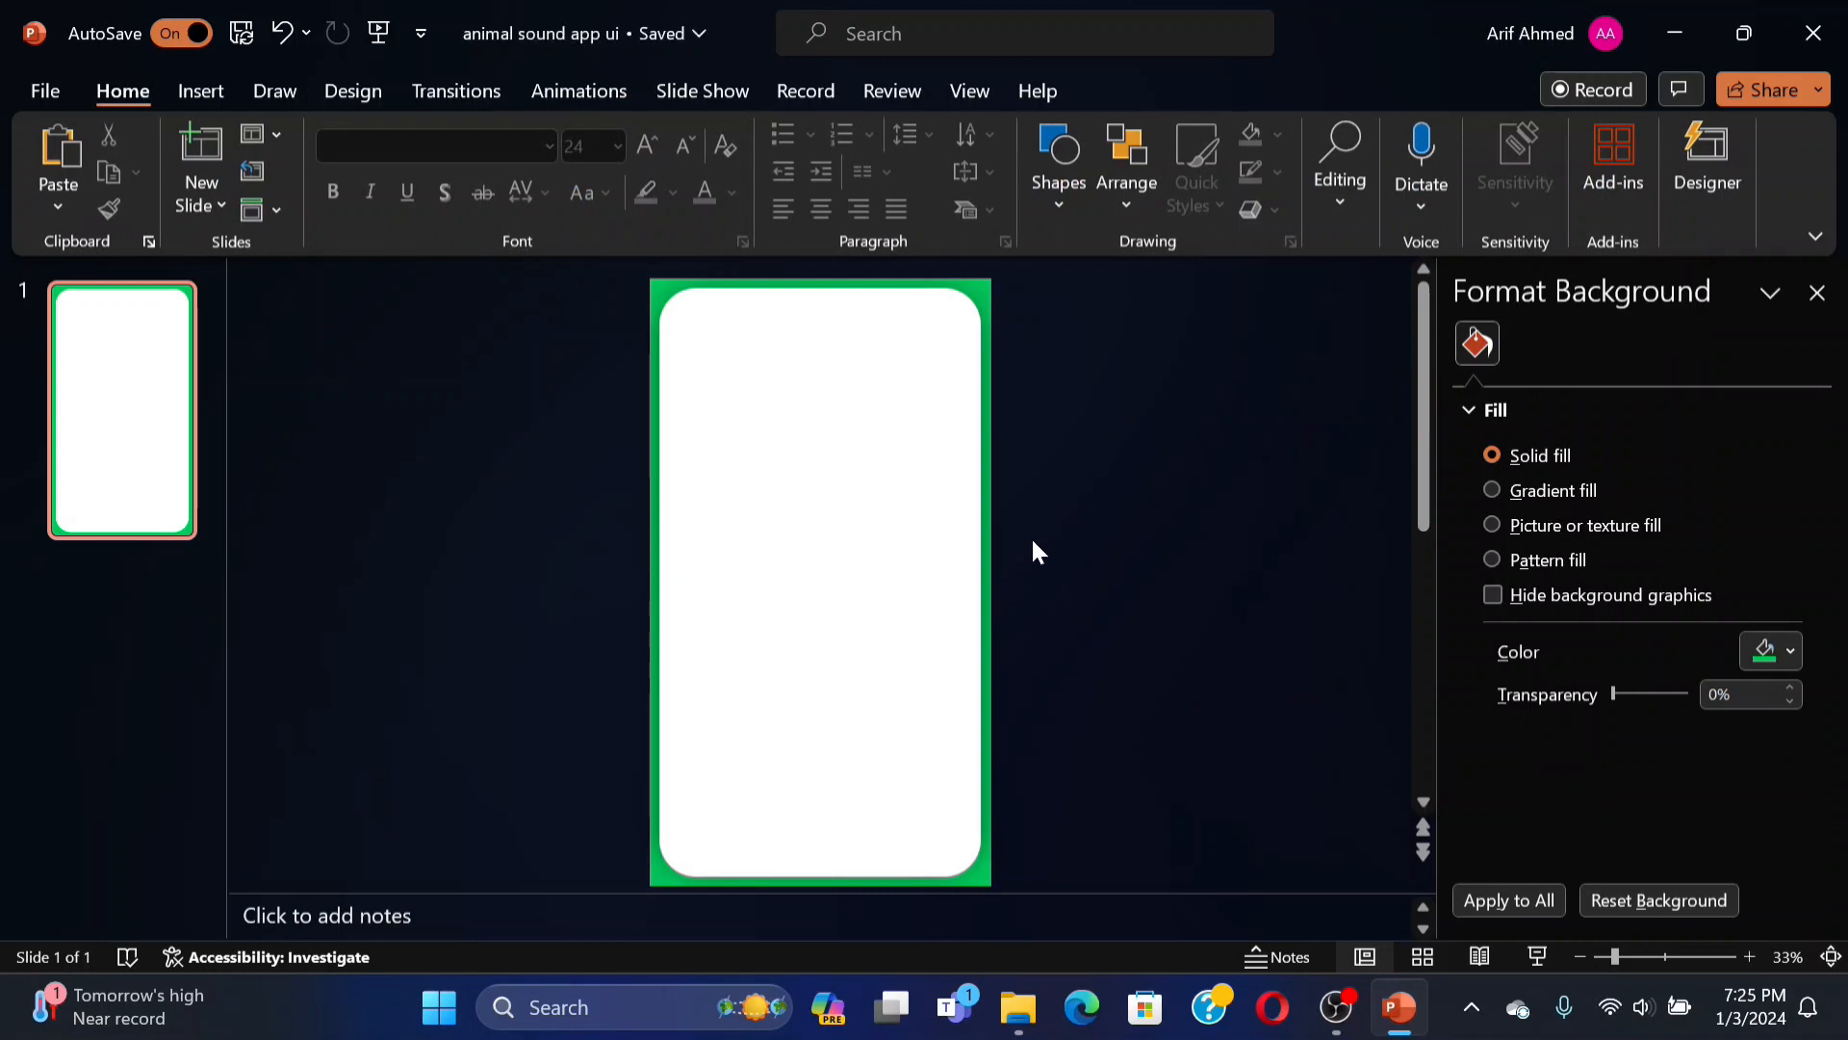
Insert the picture "more" from the Animal Sound App folder on this device.
left_click(206, 91)
left_click(228, 206)
left_click(271, 286)
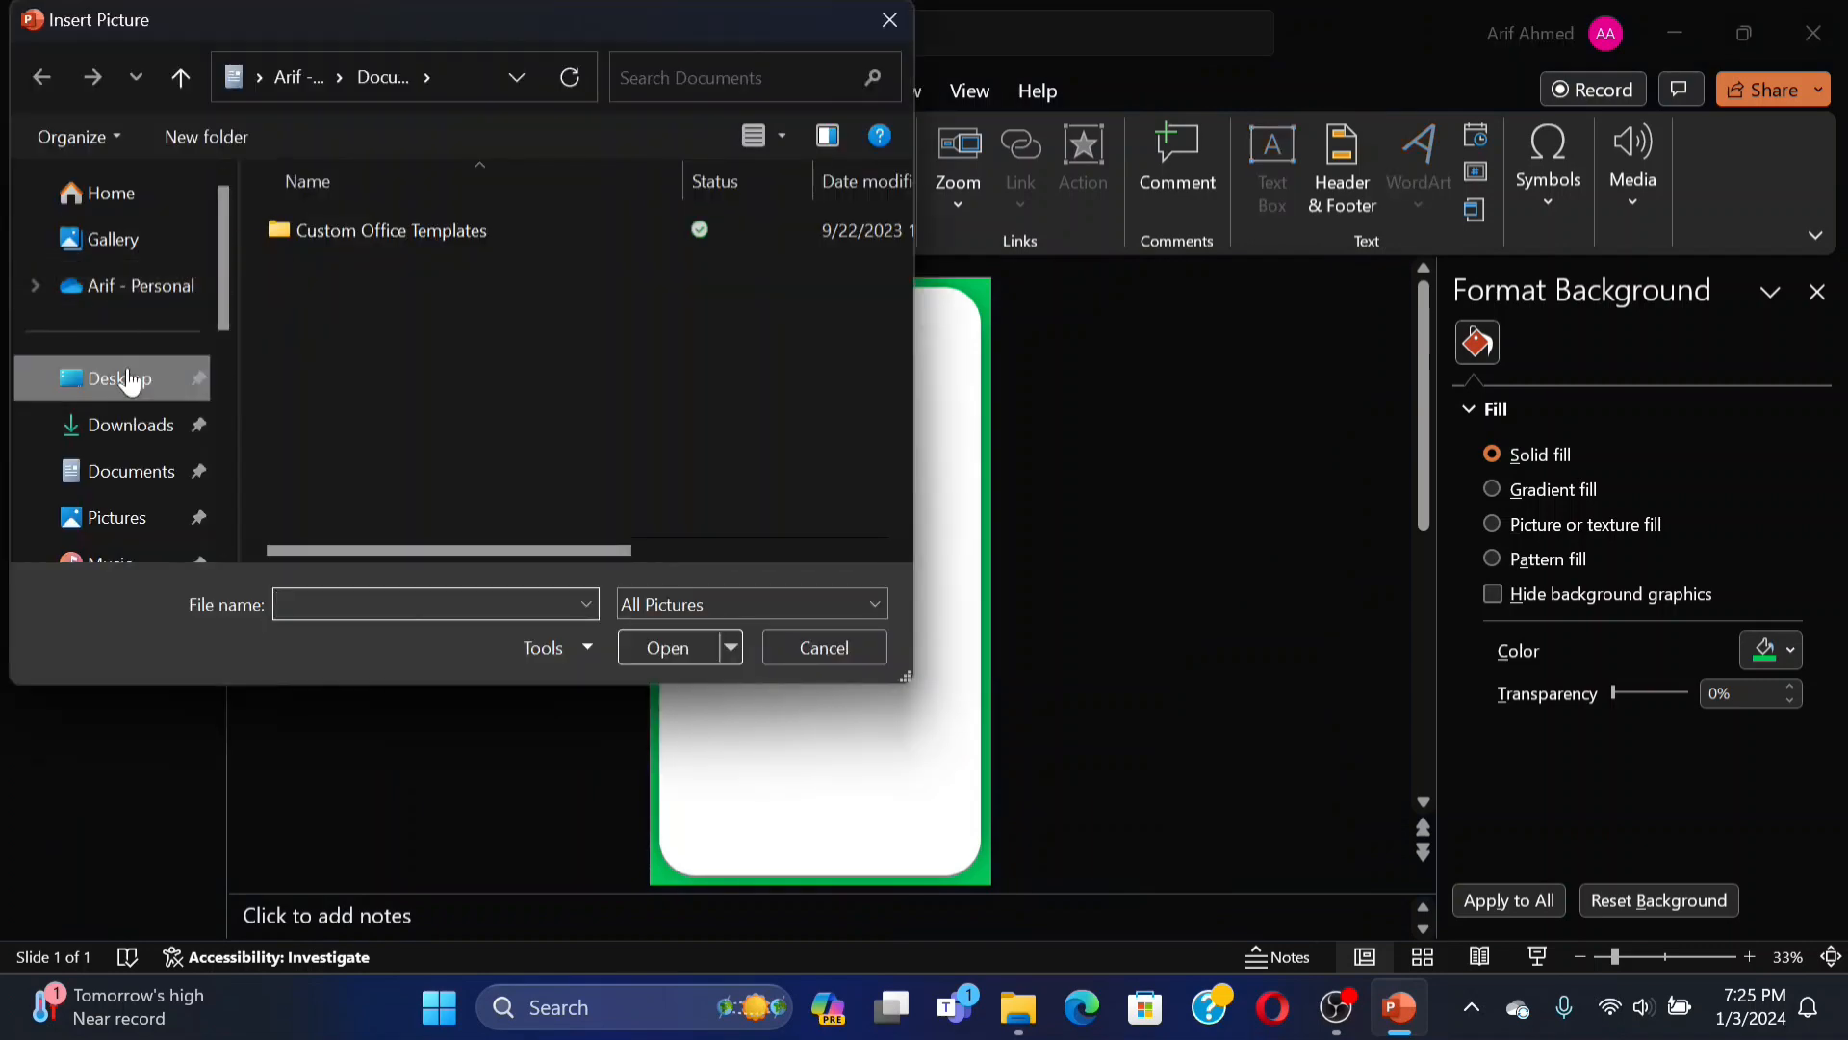
left_click(130, 380)
double_click(350, 237)
double_click(345, 233)
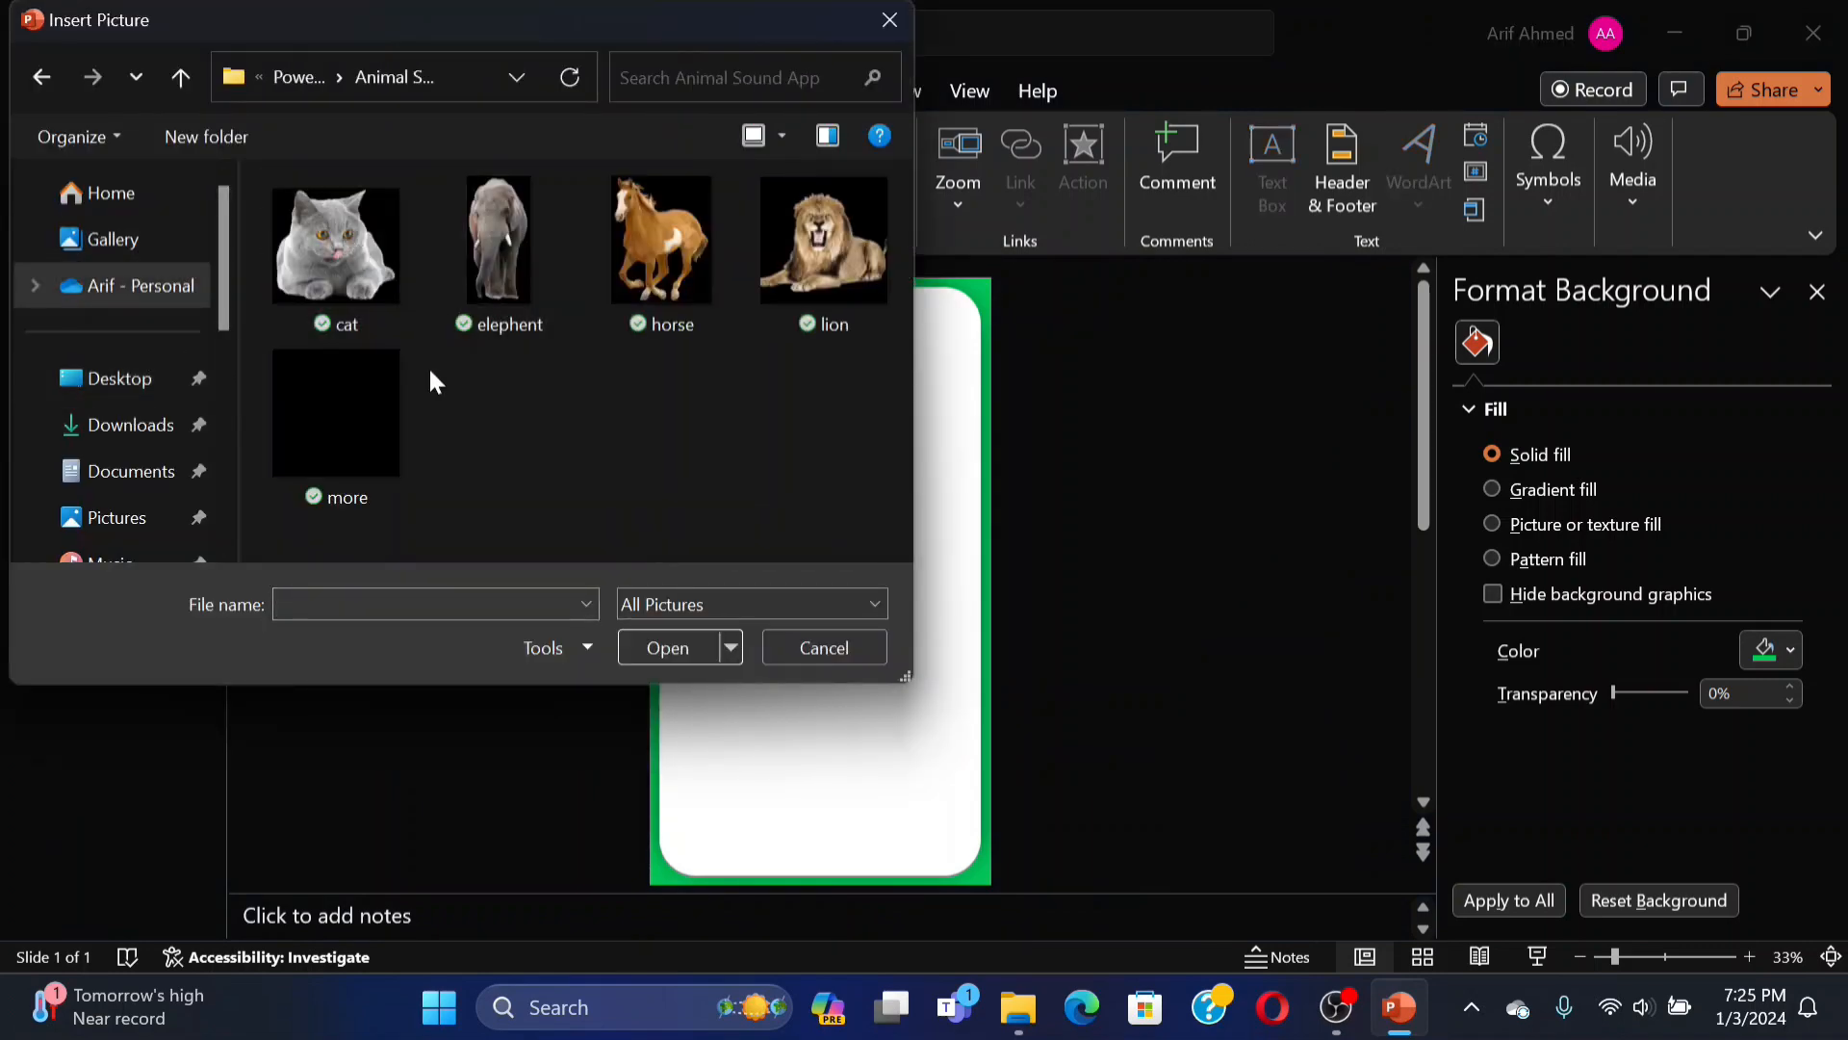
left_click(339, 414)
left_click(667, 647)
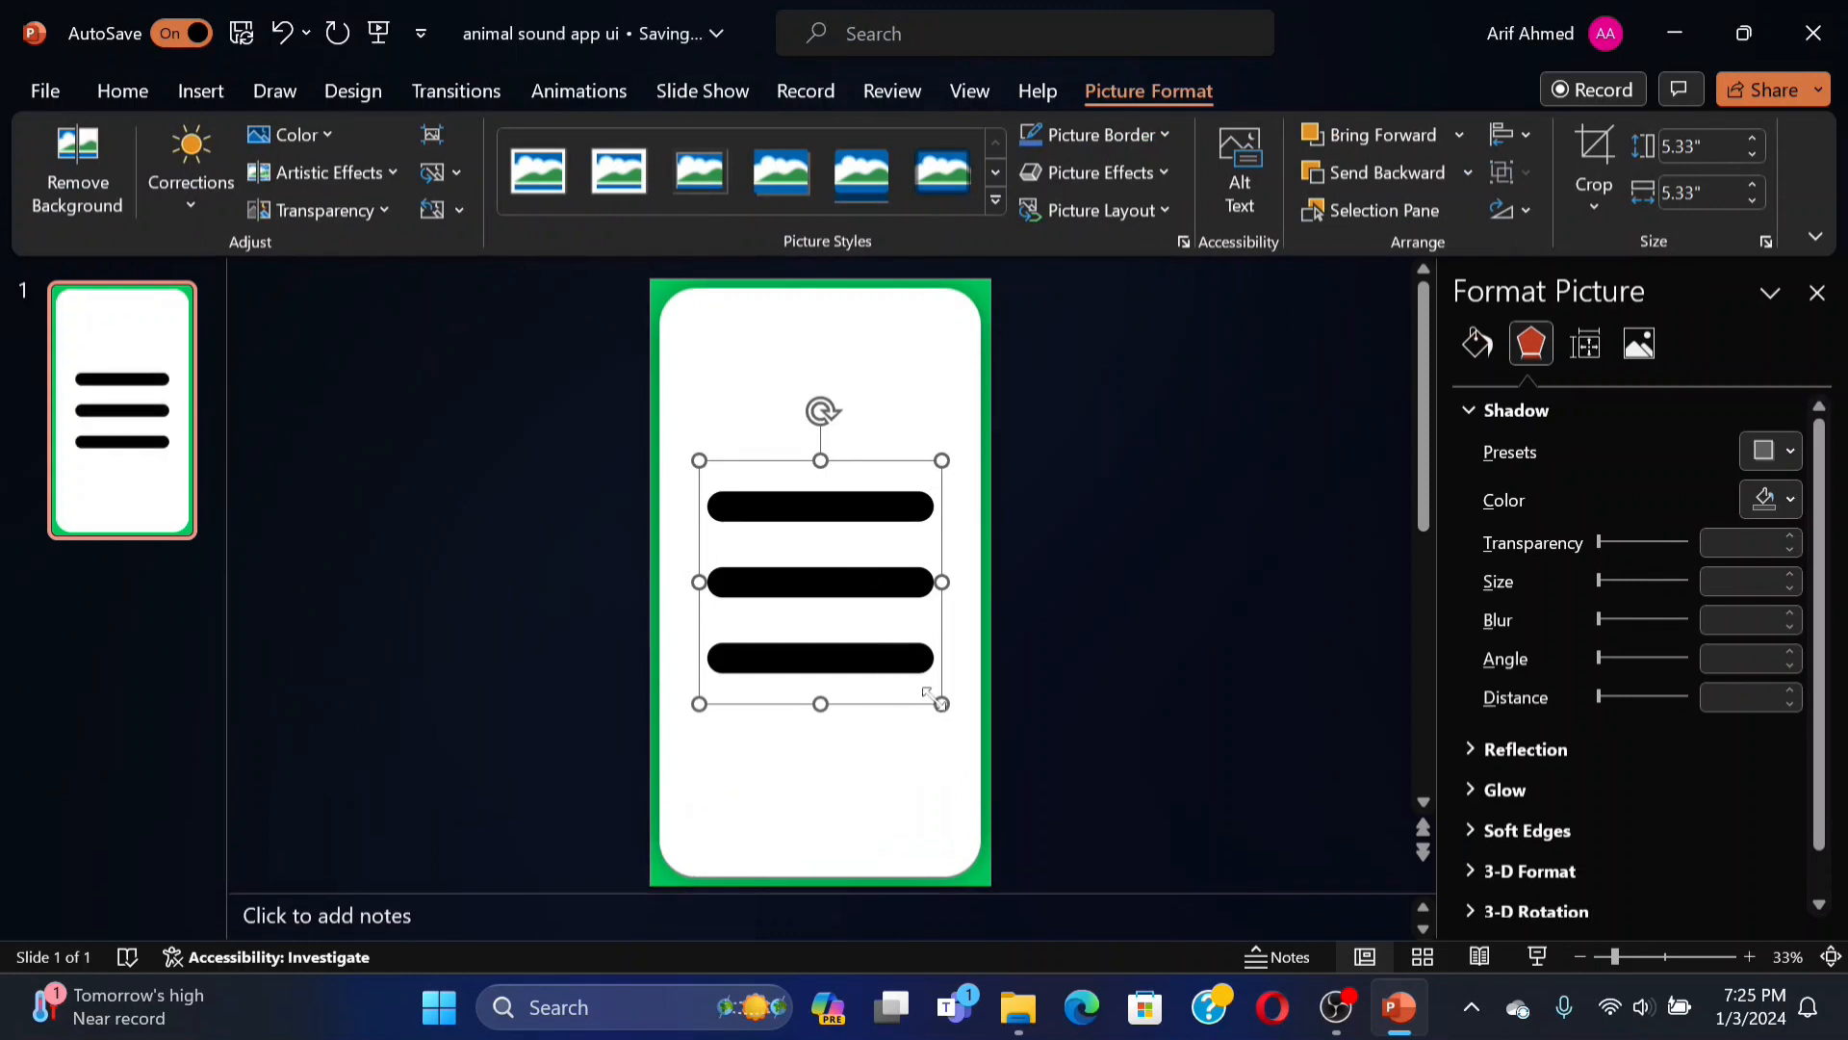
Shrink the three-line menu picture to about 0.72" square and place it in the white rectangle's upper-left corner.
left_click_drag(942, 703, 693, 315)
left_click(854, 536)
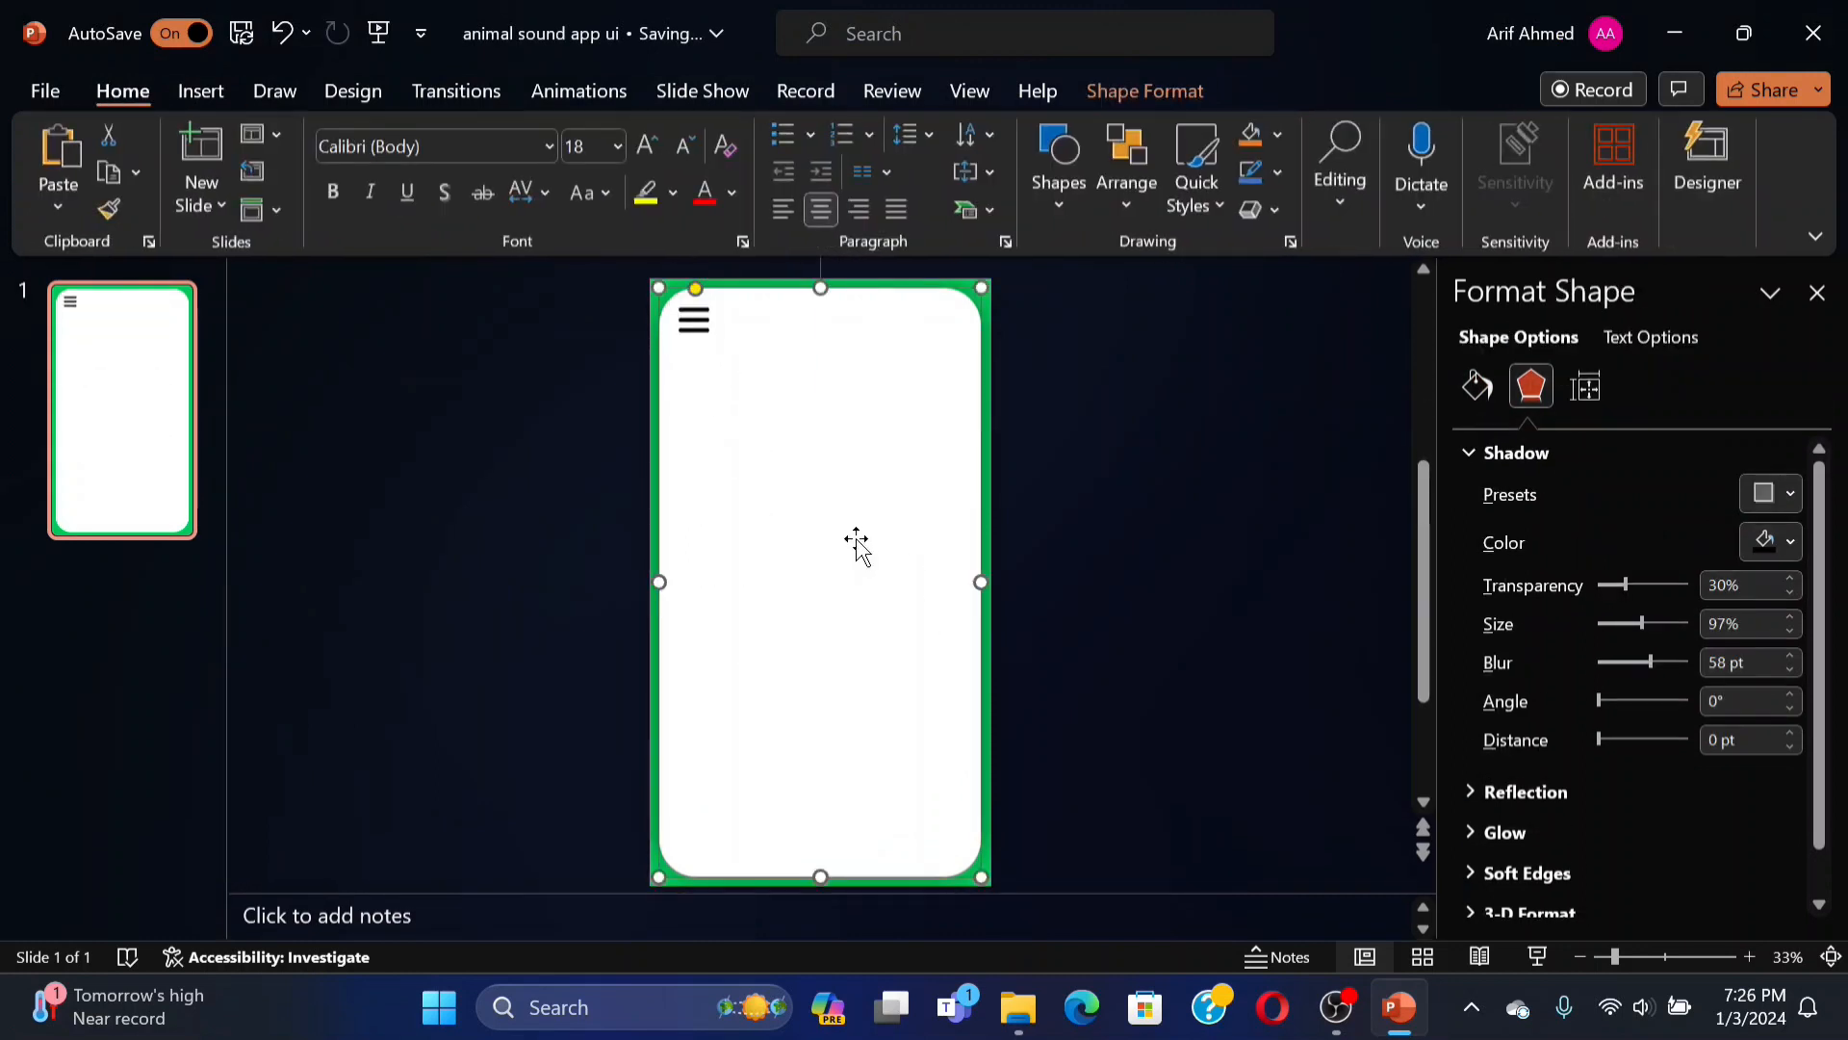
left_click(693, 325)
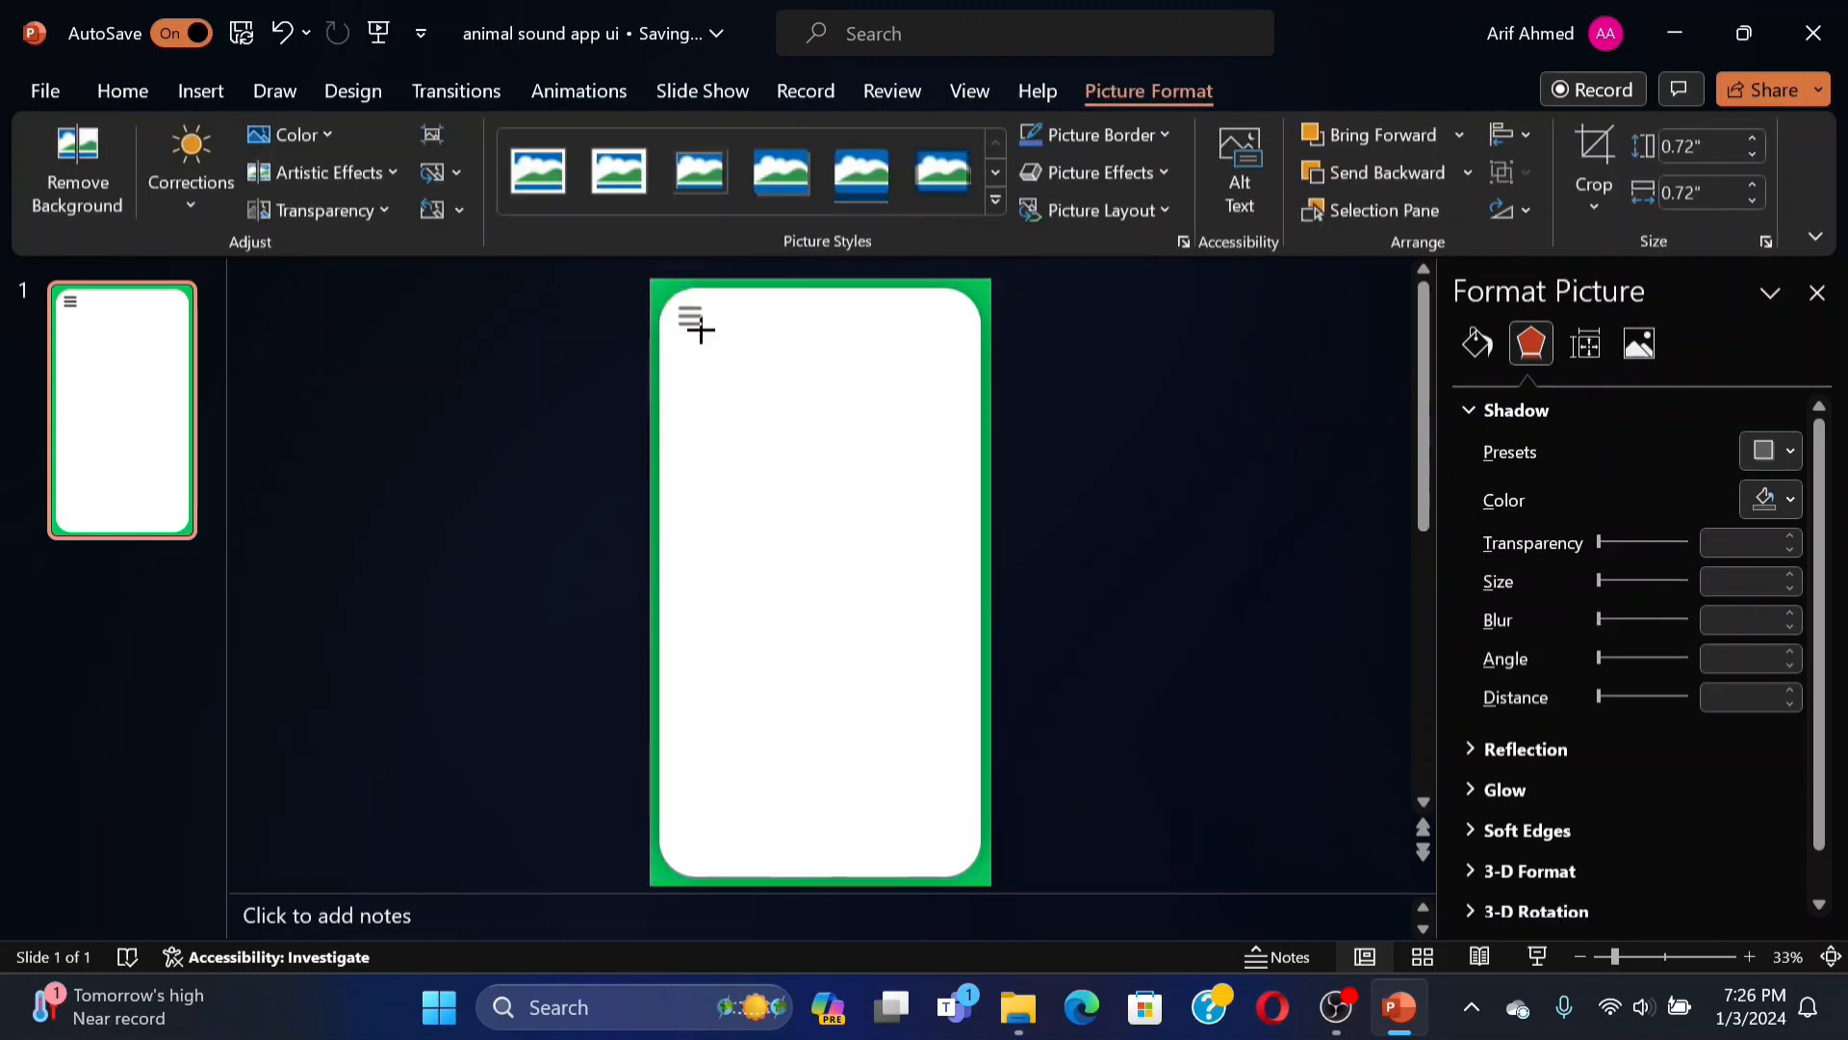
left_click(770, 381)
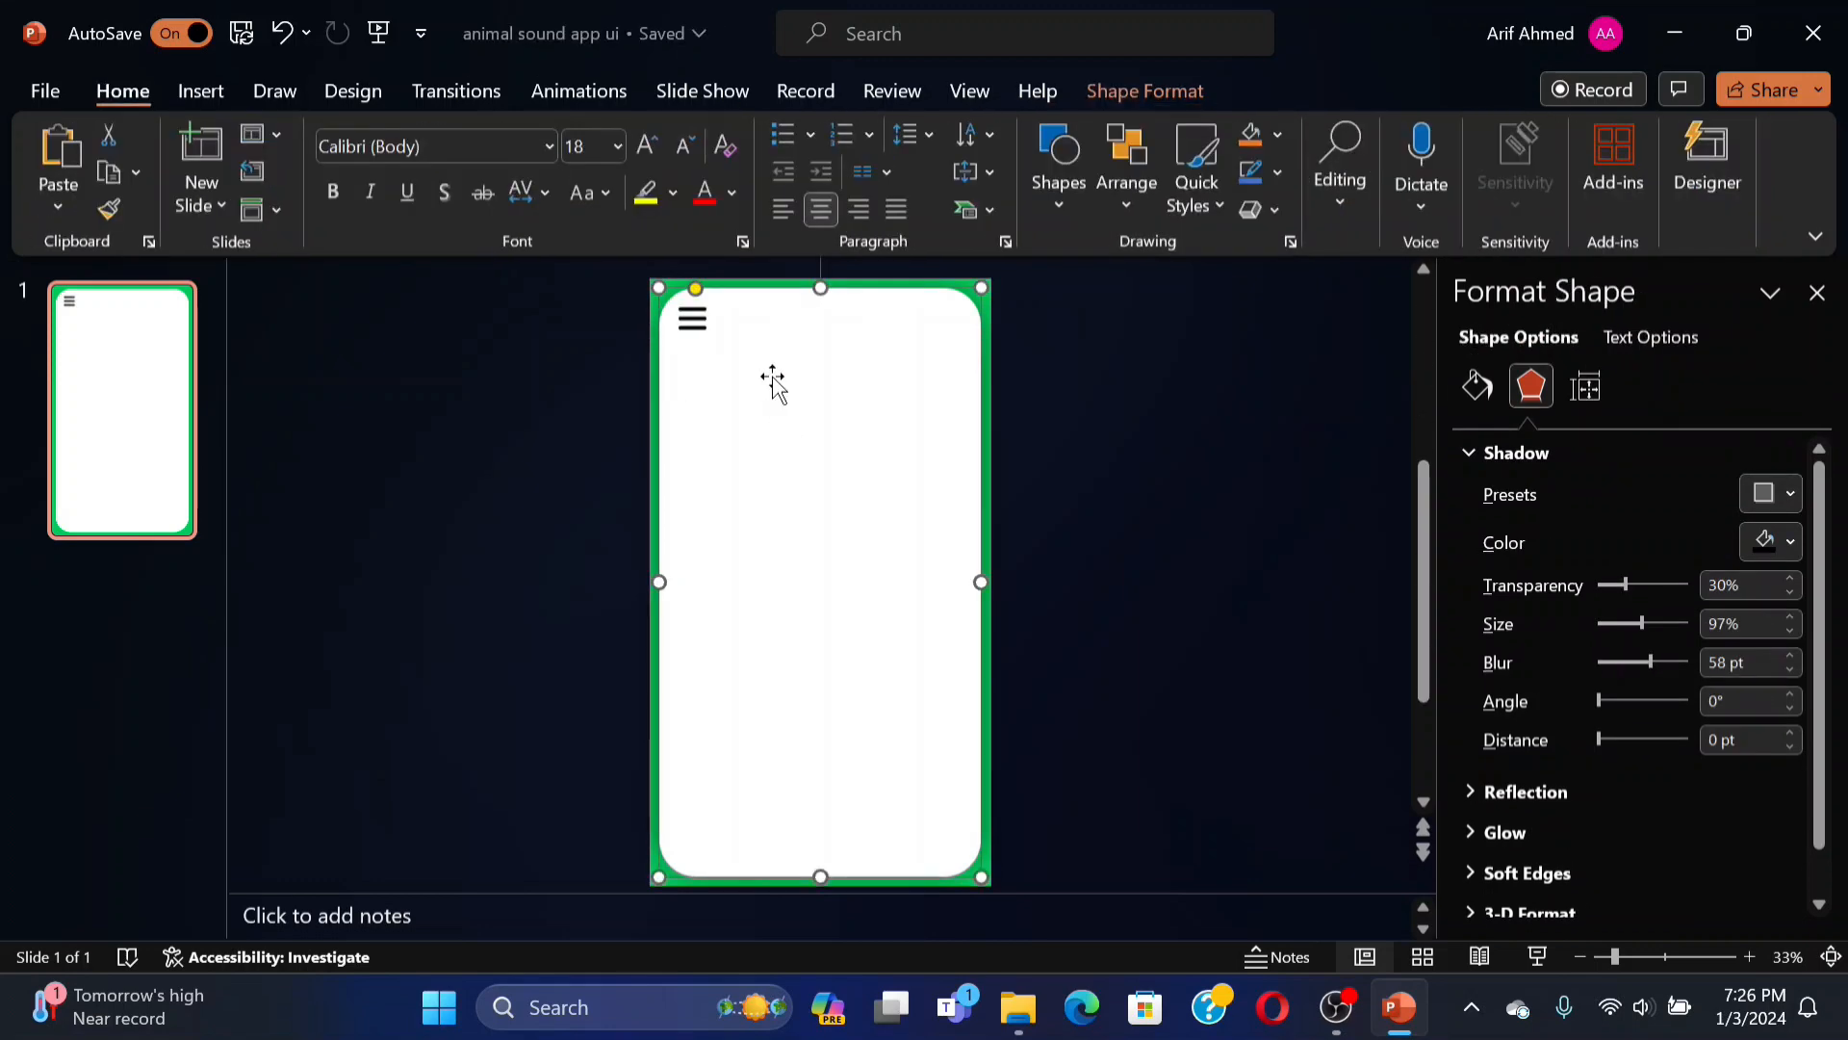
Insert the solid magnifying-glass stock icon found with "search", shrink it and place it in the white panel's upper-right corner.
left_click(197, 90)
left_click(639, 154)
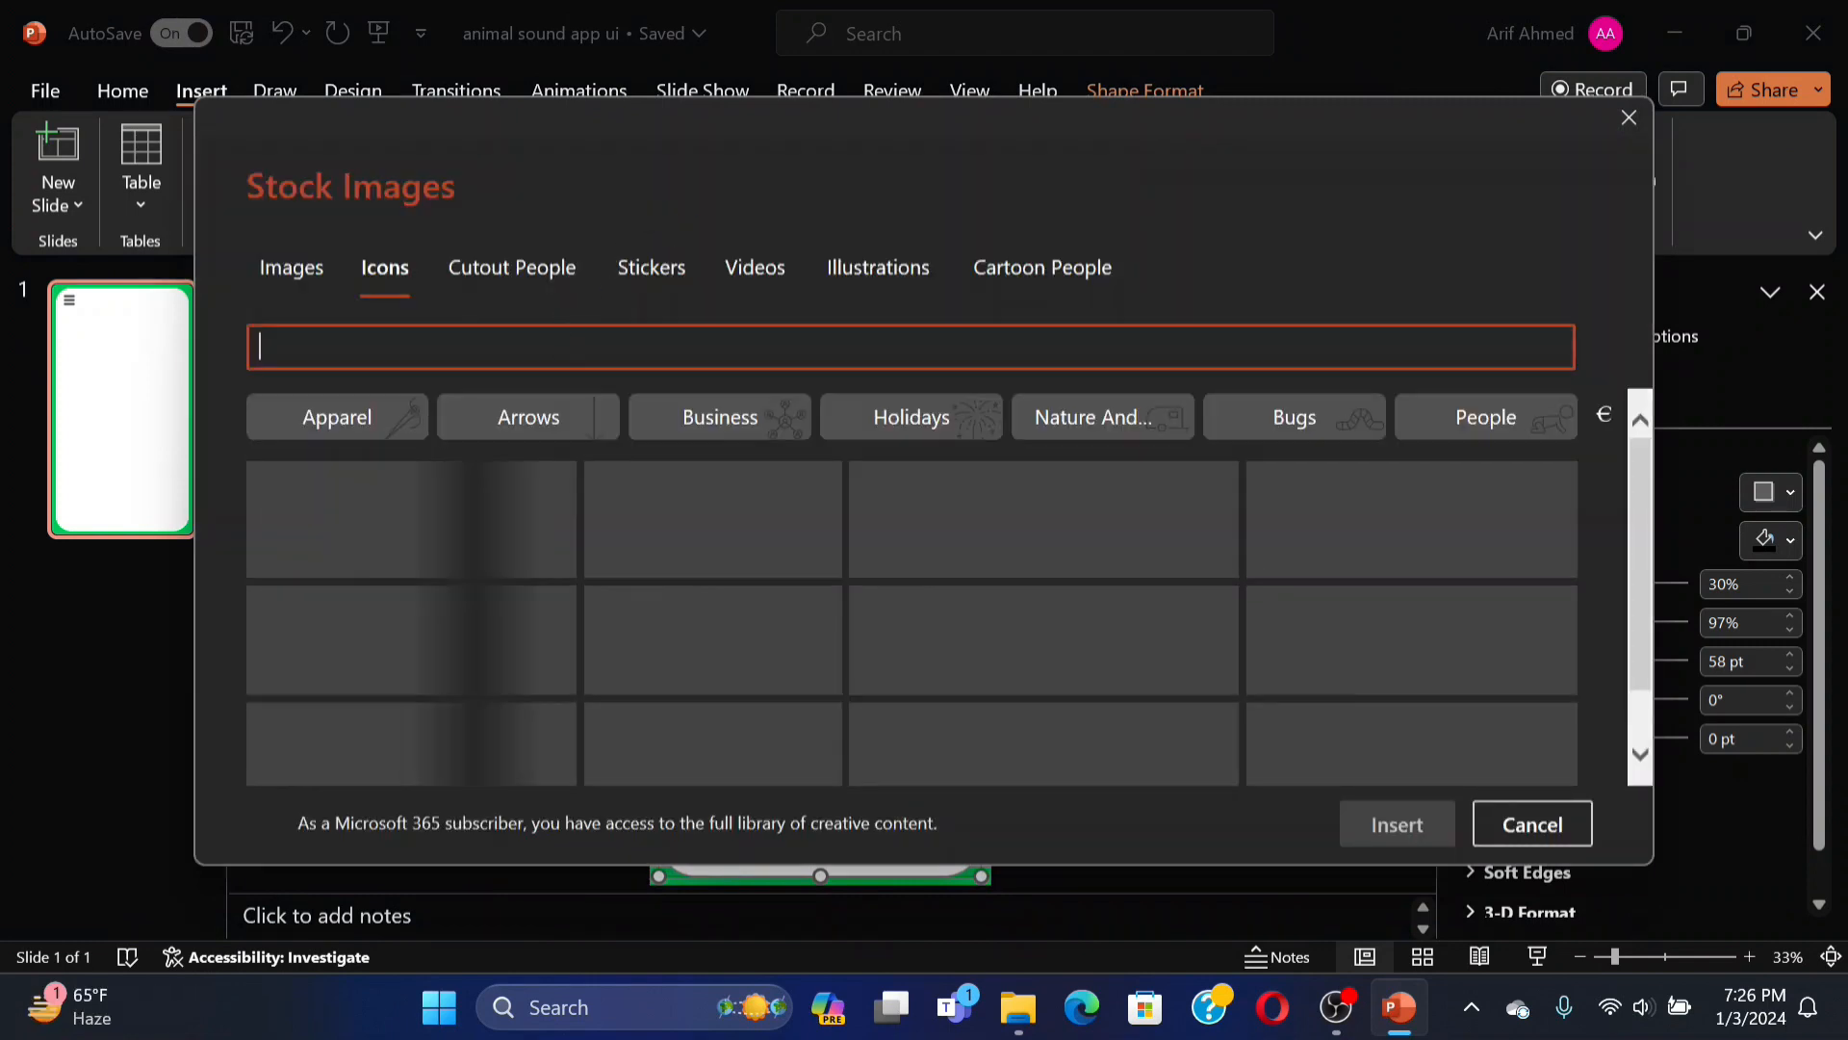
type("search")
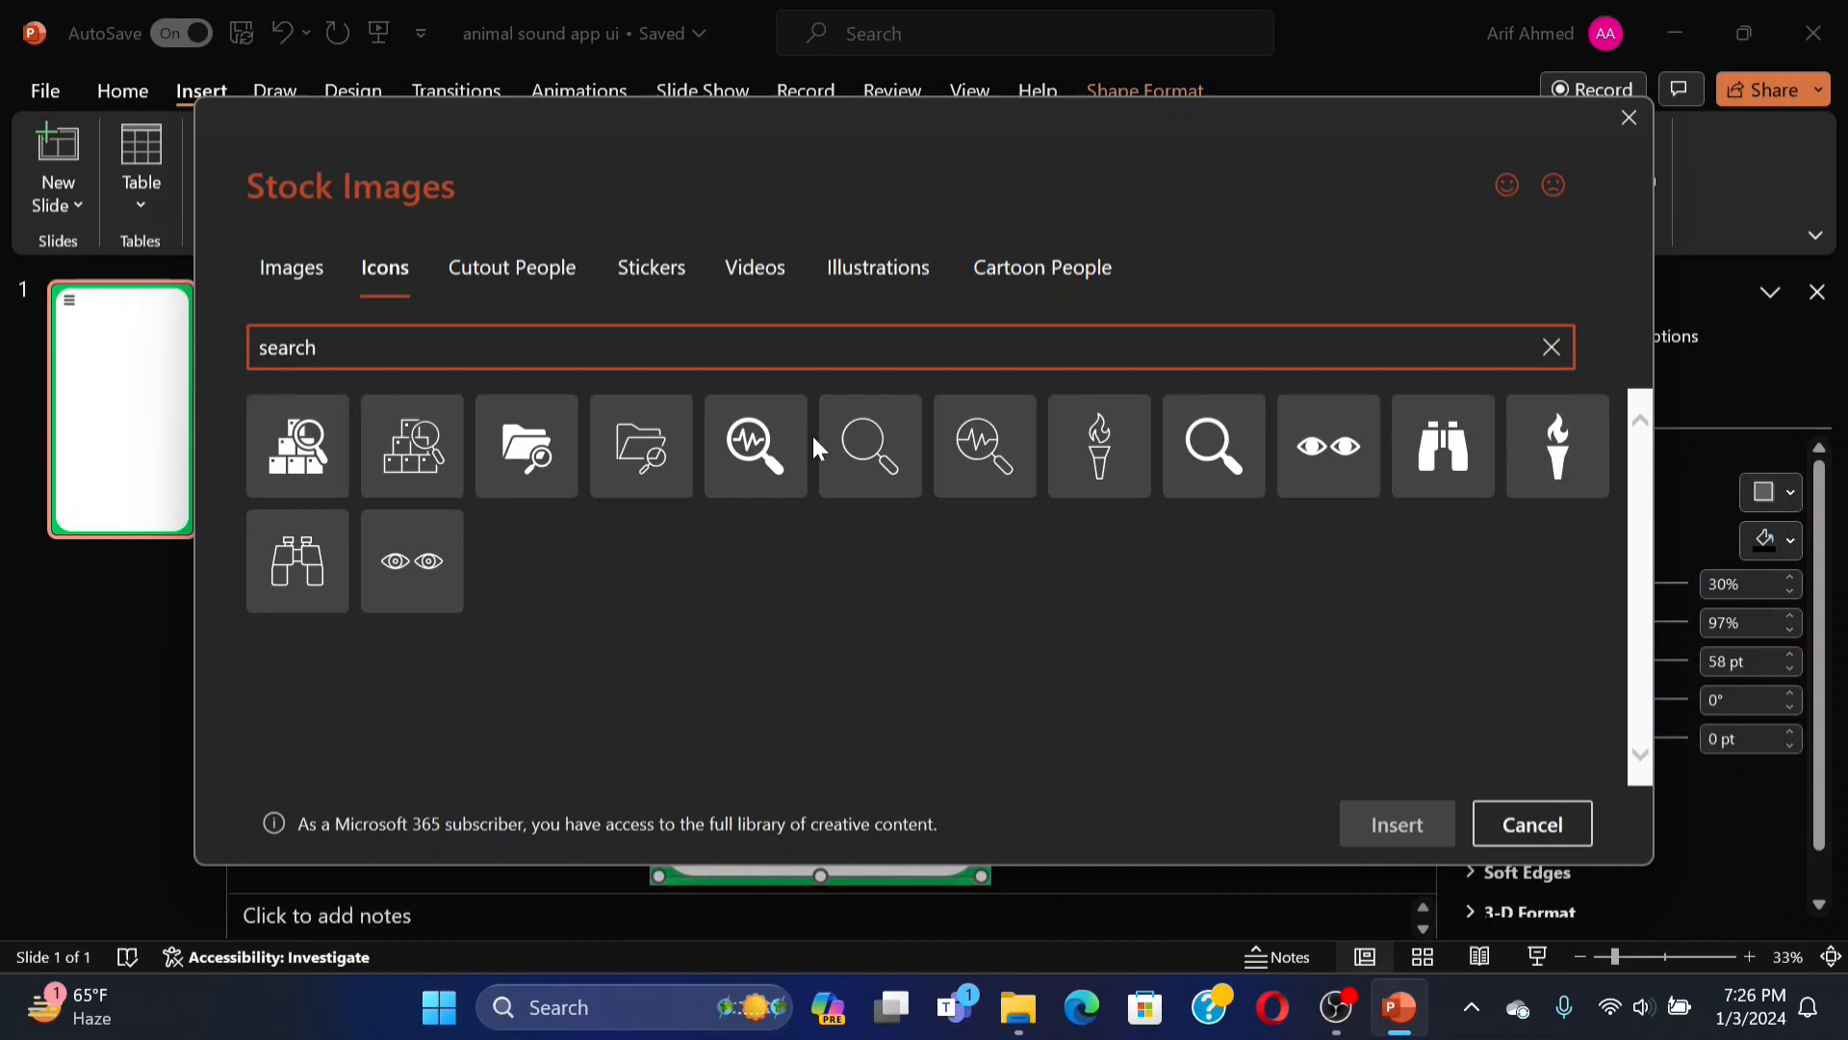
left_click(871, 451)
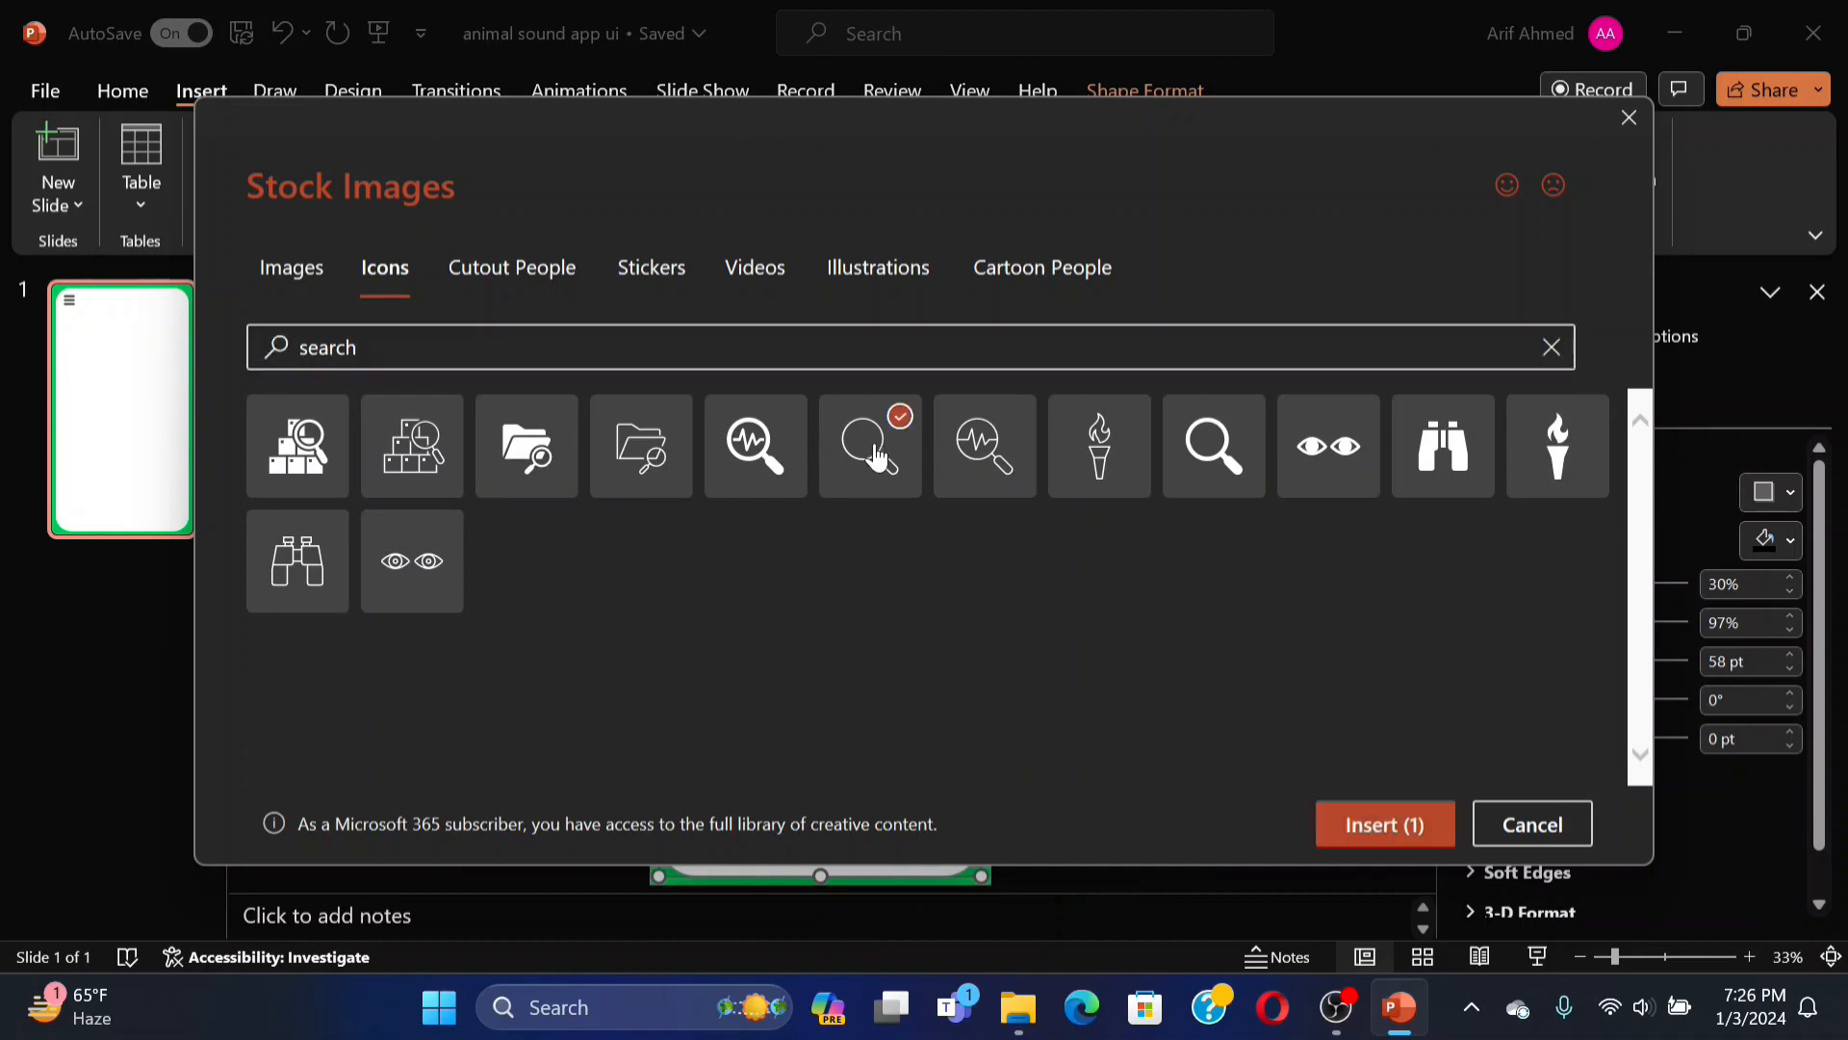
left_click(1170, 472)
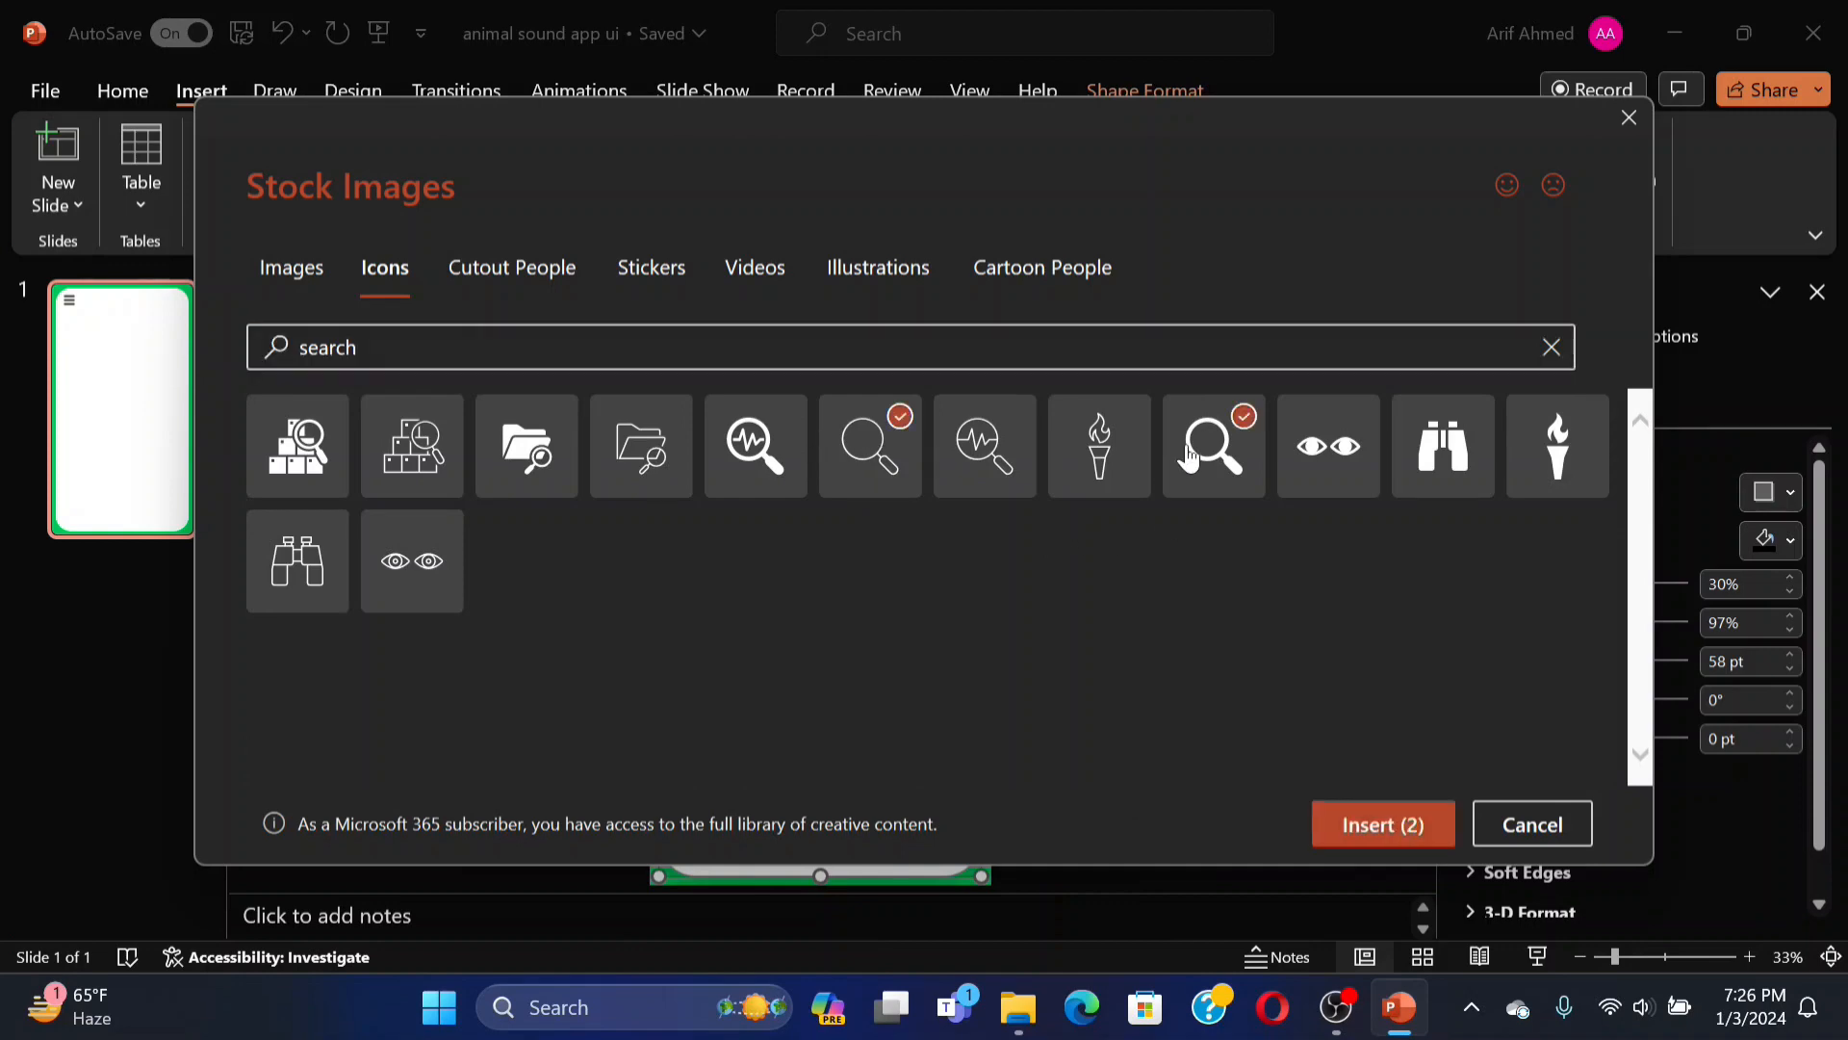
left_click(897, 457)
left_click(1382, 824)
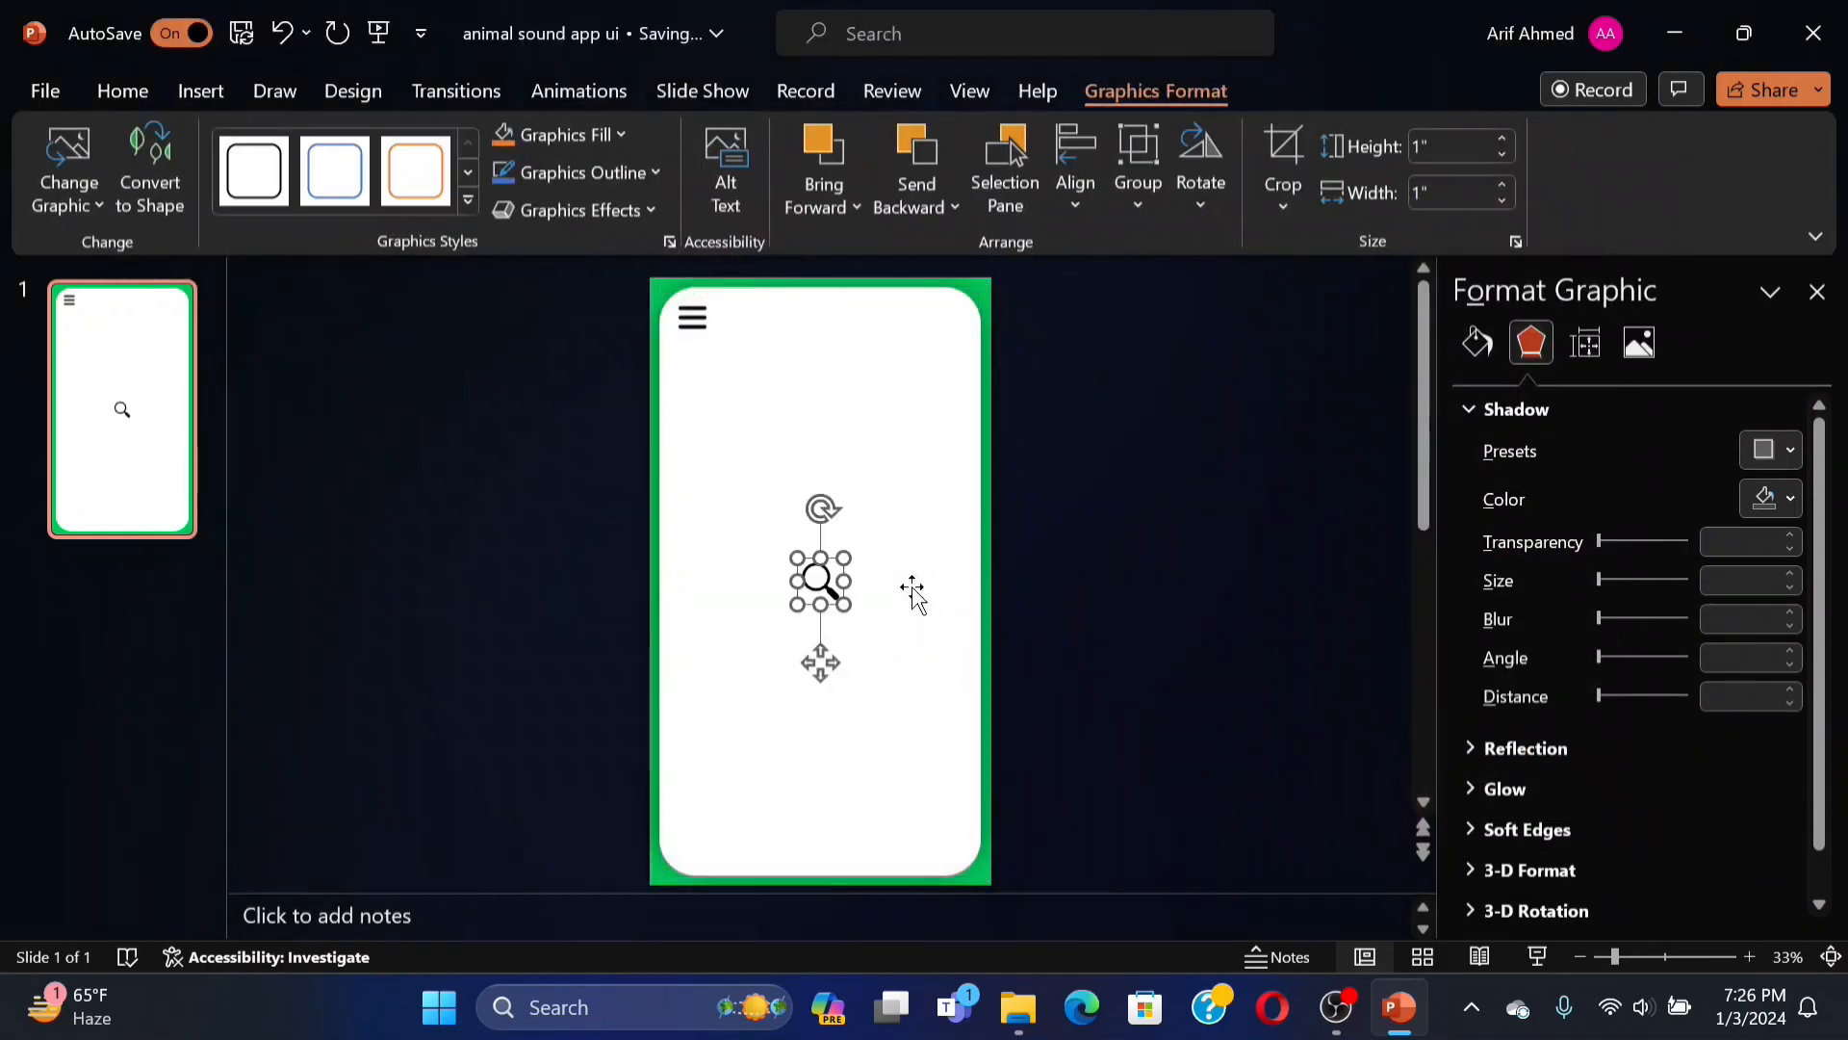
left_click_drag(836, 605, 949, 392)
left_click(1078, 409)
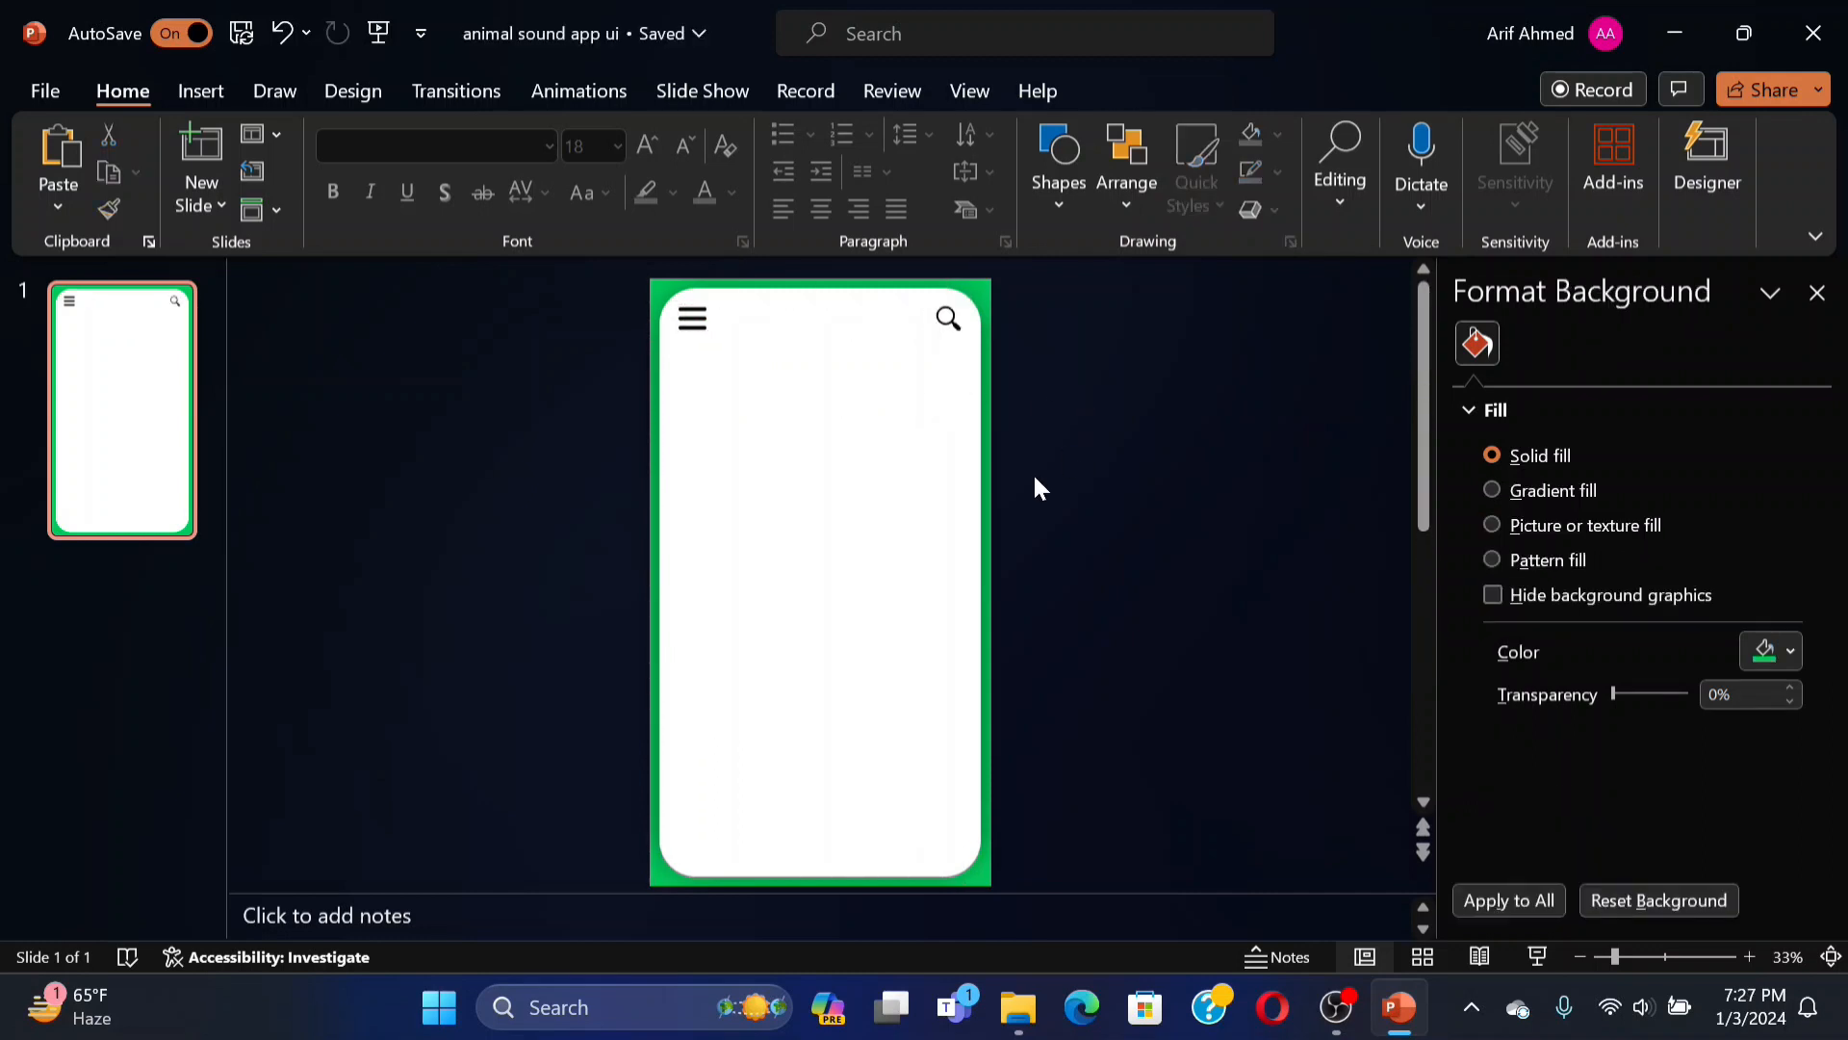
Draw a rounded rectangle with fully rounded ends, about 1.17" high and 6.31" wide, below the menu and search icons.
left_click(198, 88)
left_click(572, 204)
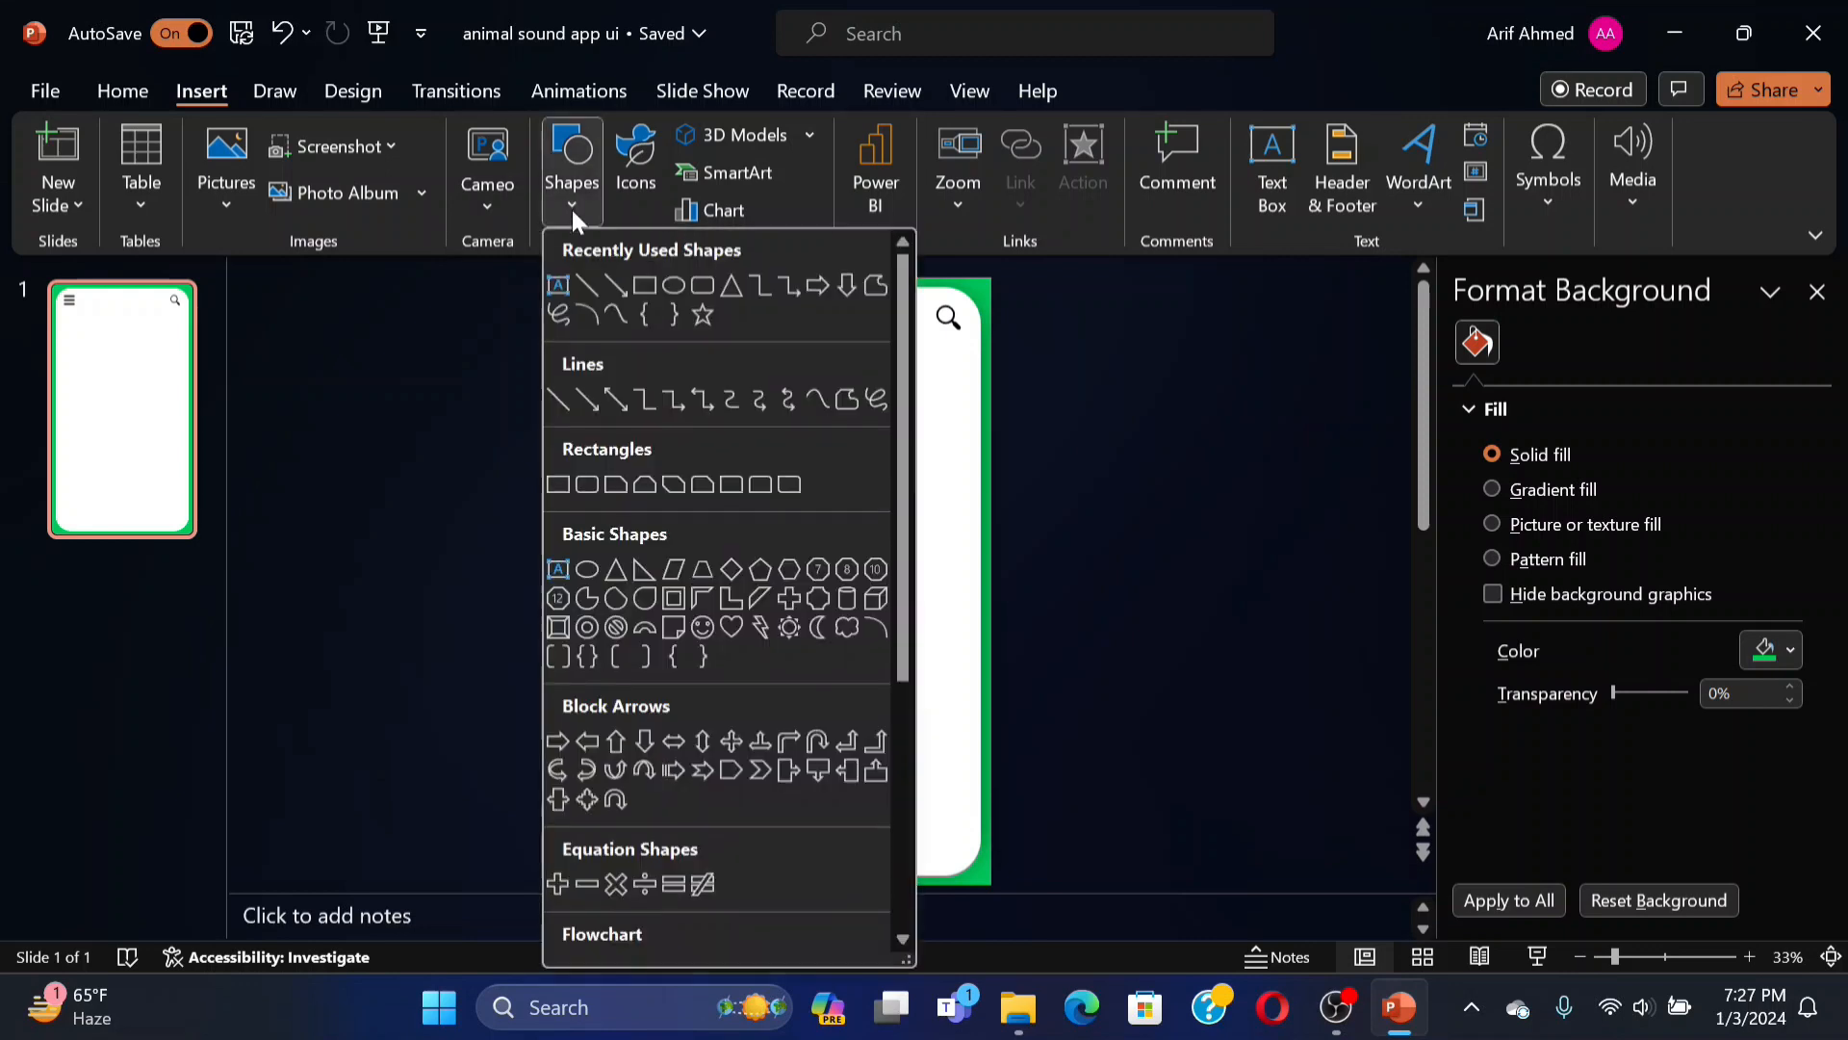
left_click(697, 293)
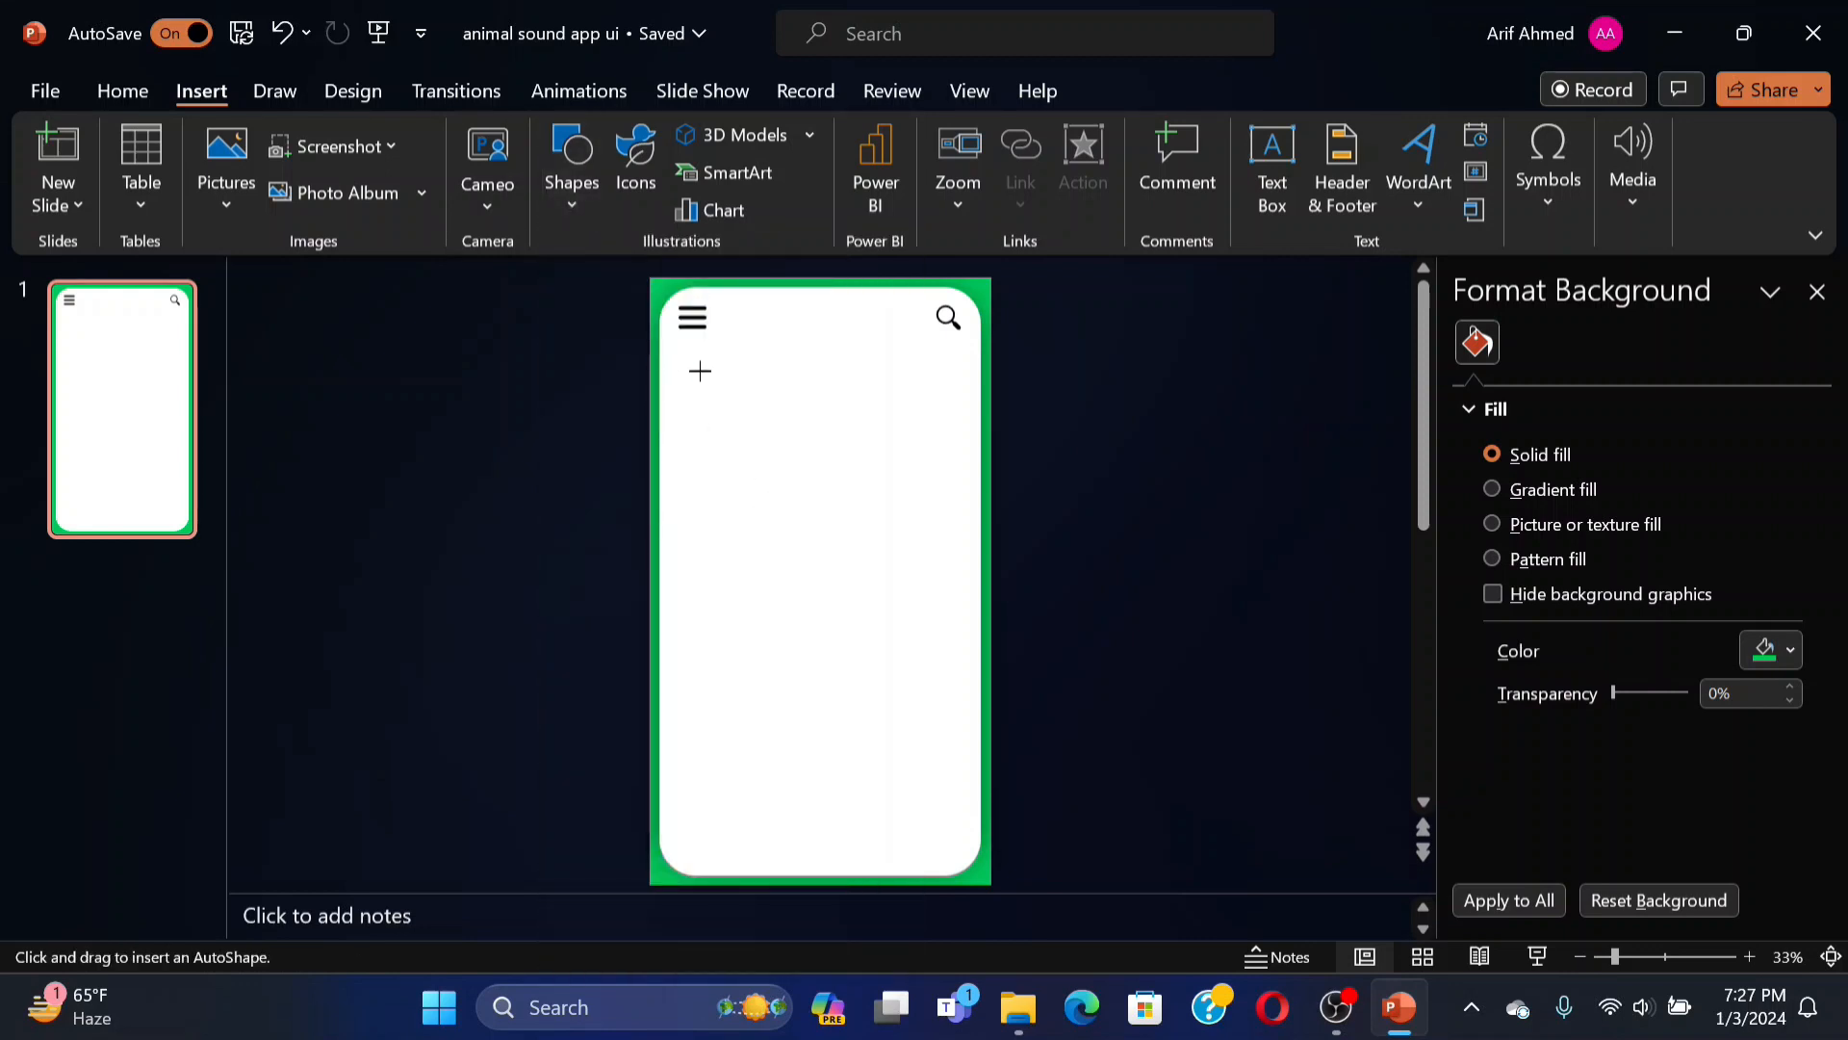
left_click_drag(685, 362, 964, 432)
key("ctrl+z")
key("ctrl+y")
key("ctrl+z")
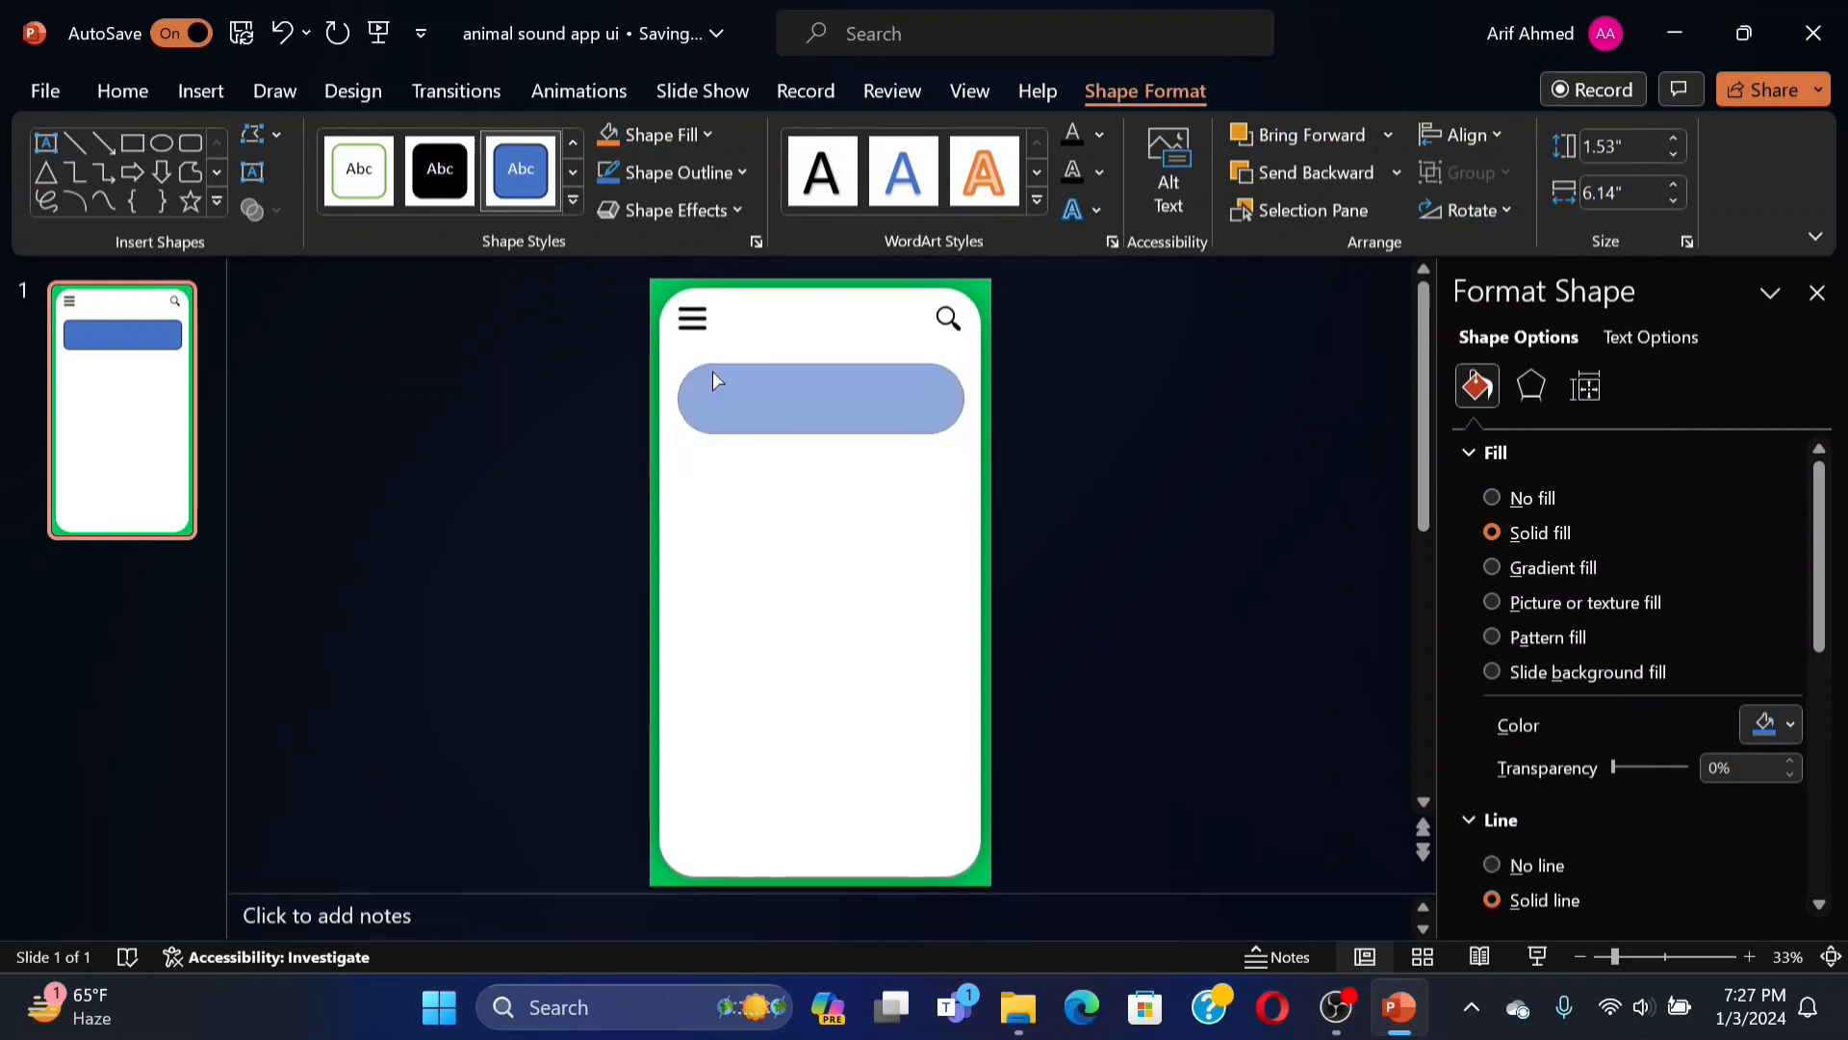
left_click(714, 380)
left_click_drag(821, 435, 828, 380)
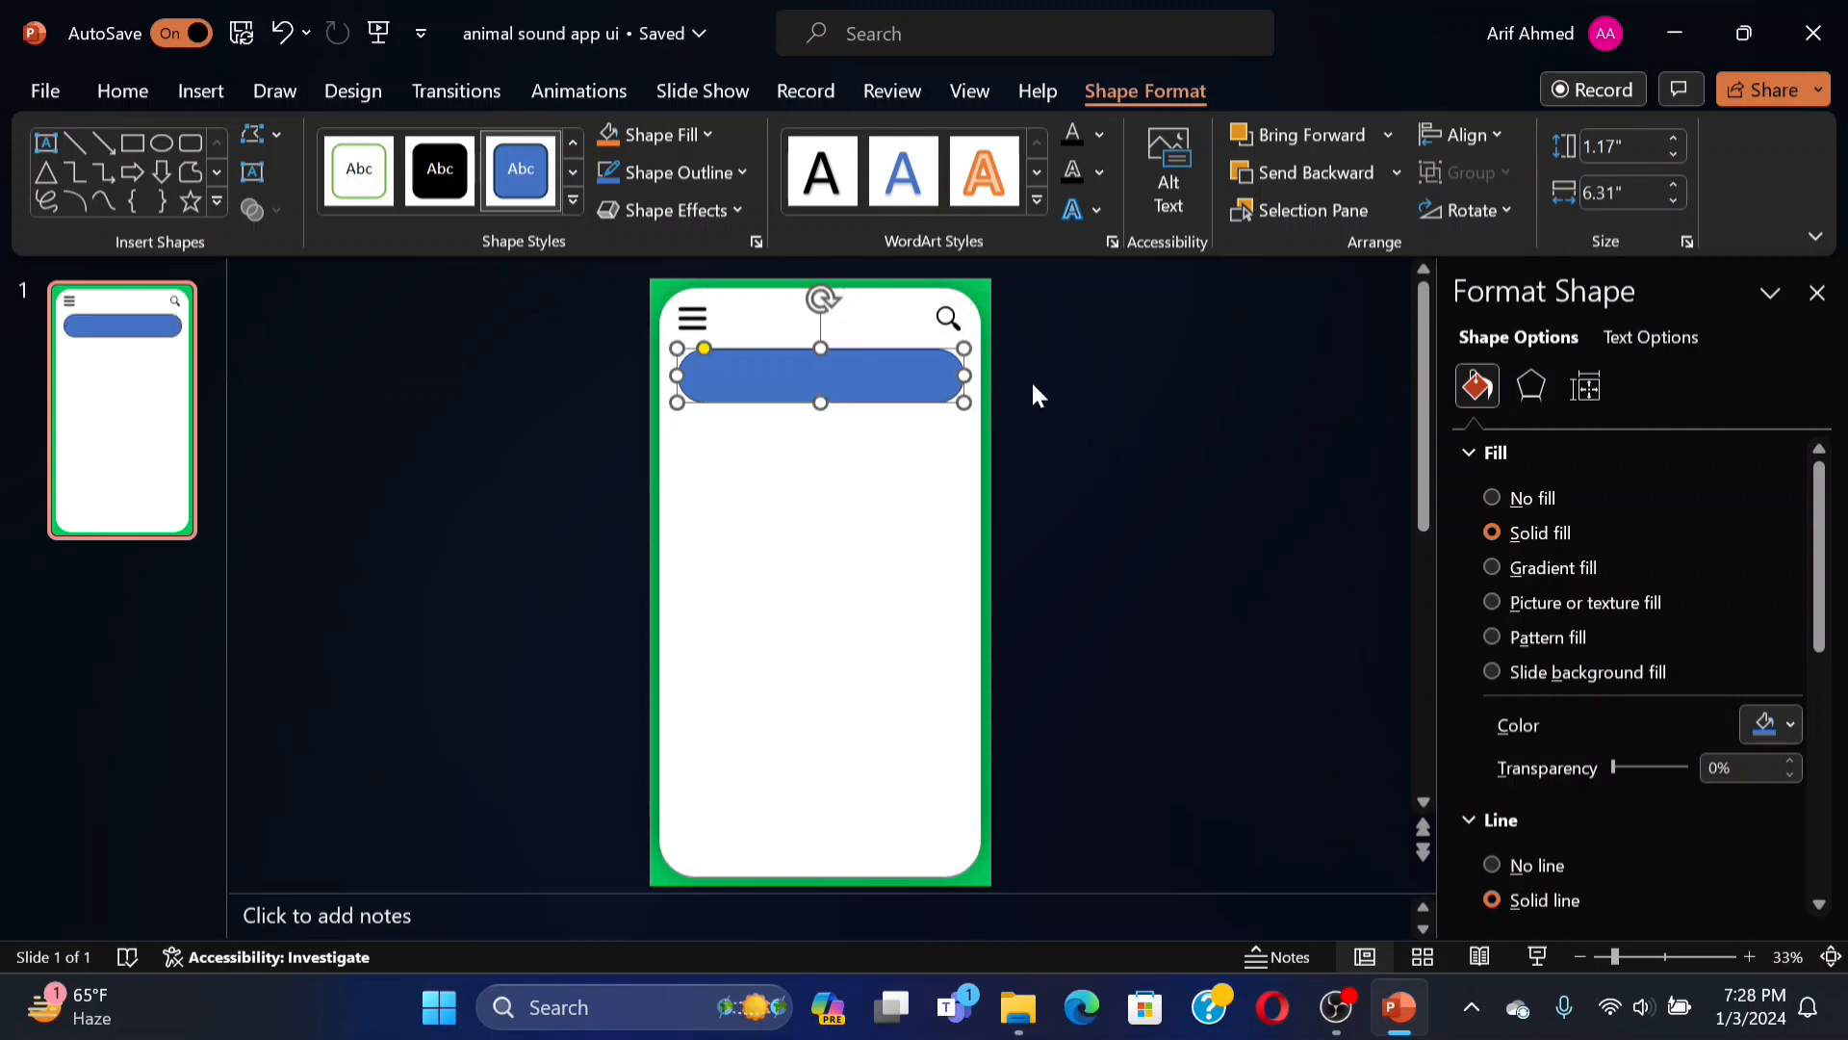
Fill the blue rounded bar with white and remove its outline.
left_click(1768, 722)
left_click(1606, 333)
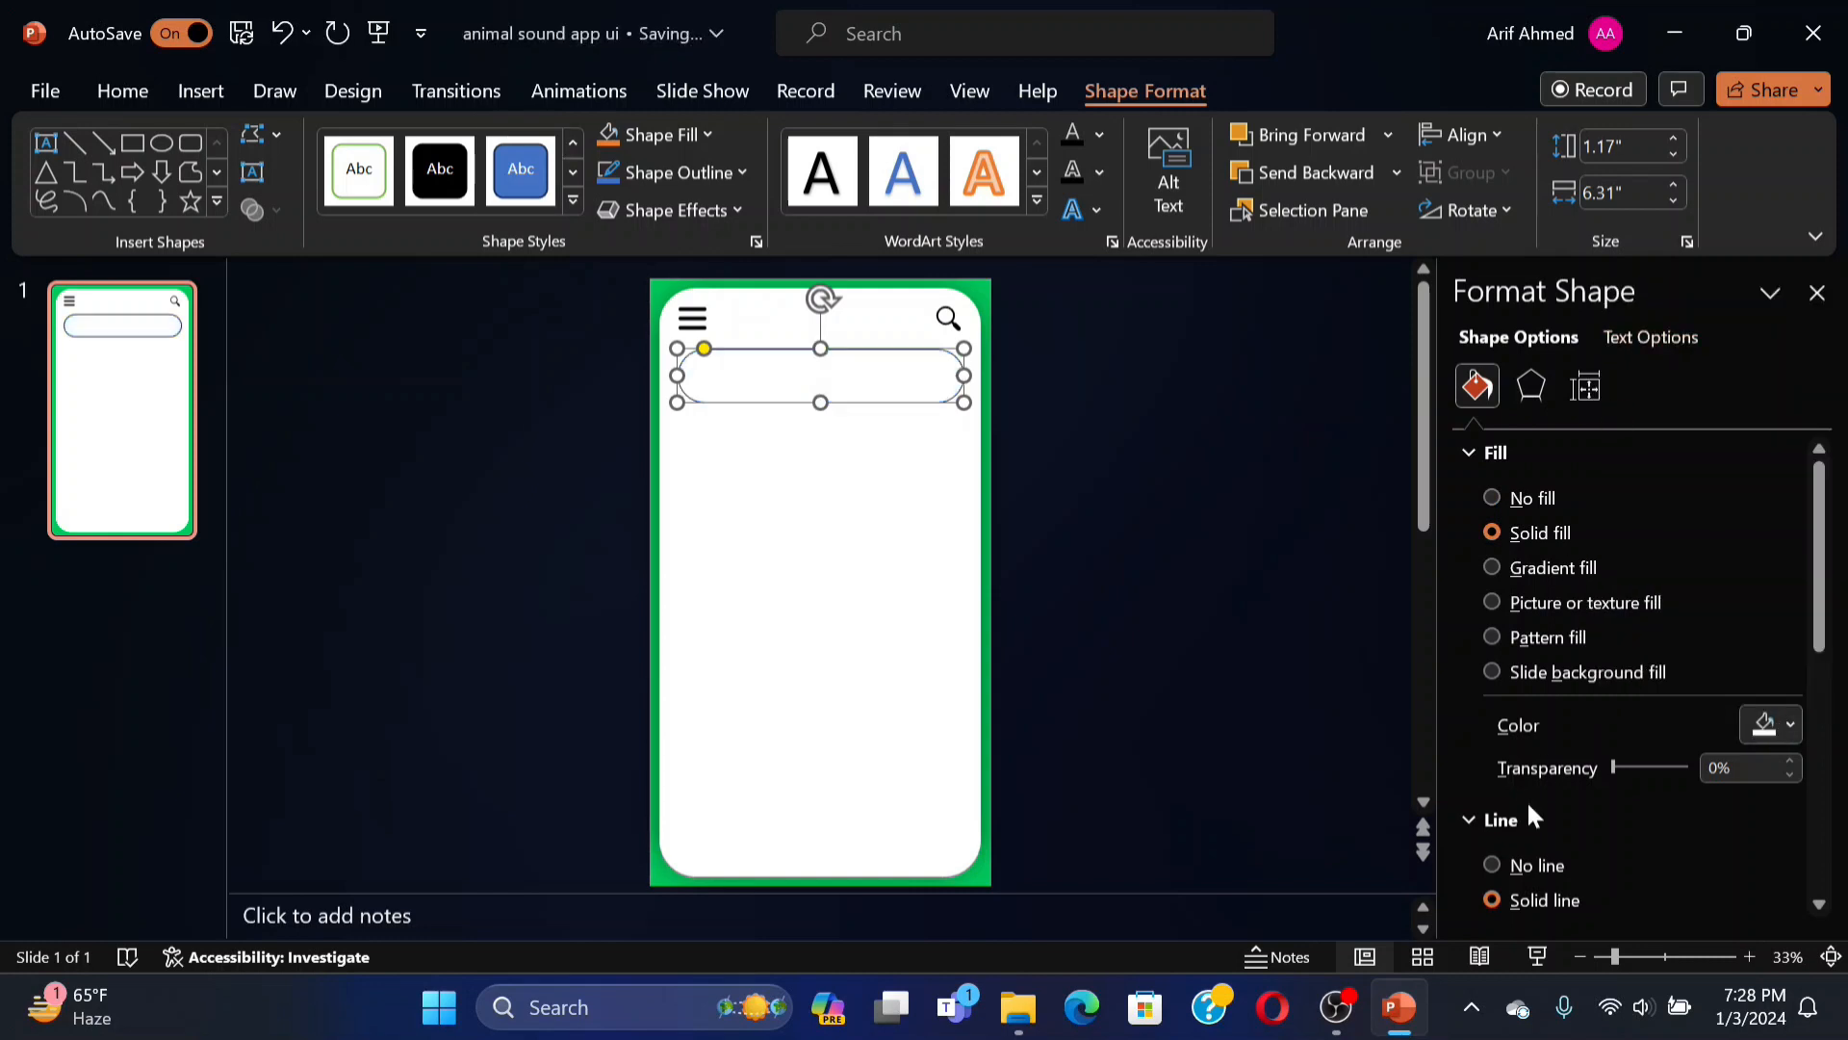
left_click(1493, 865)
Give the rounded bar a shadow with 60% transparency and 102% size.
left_click(1532, 386)
left_click(1752, 595)
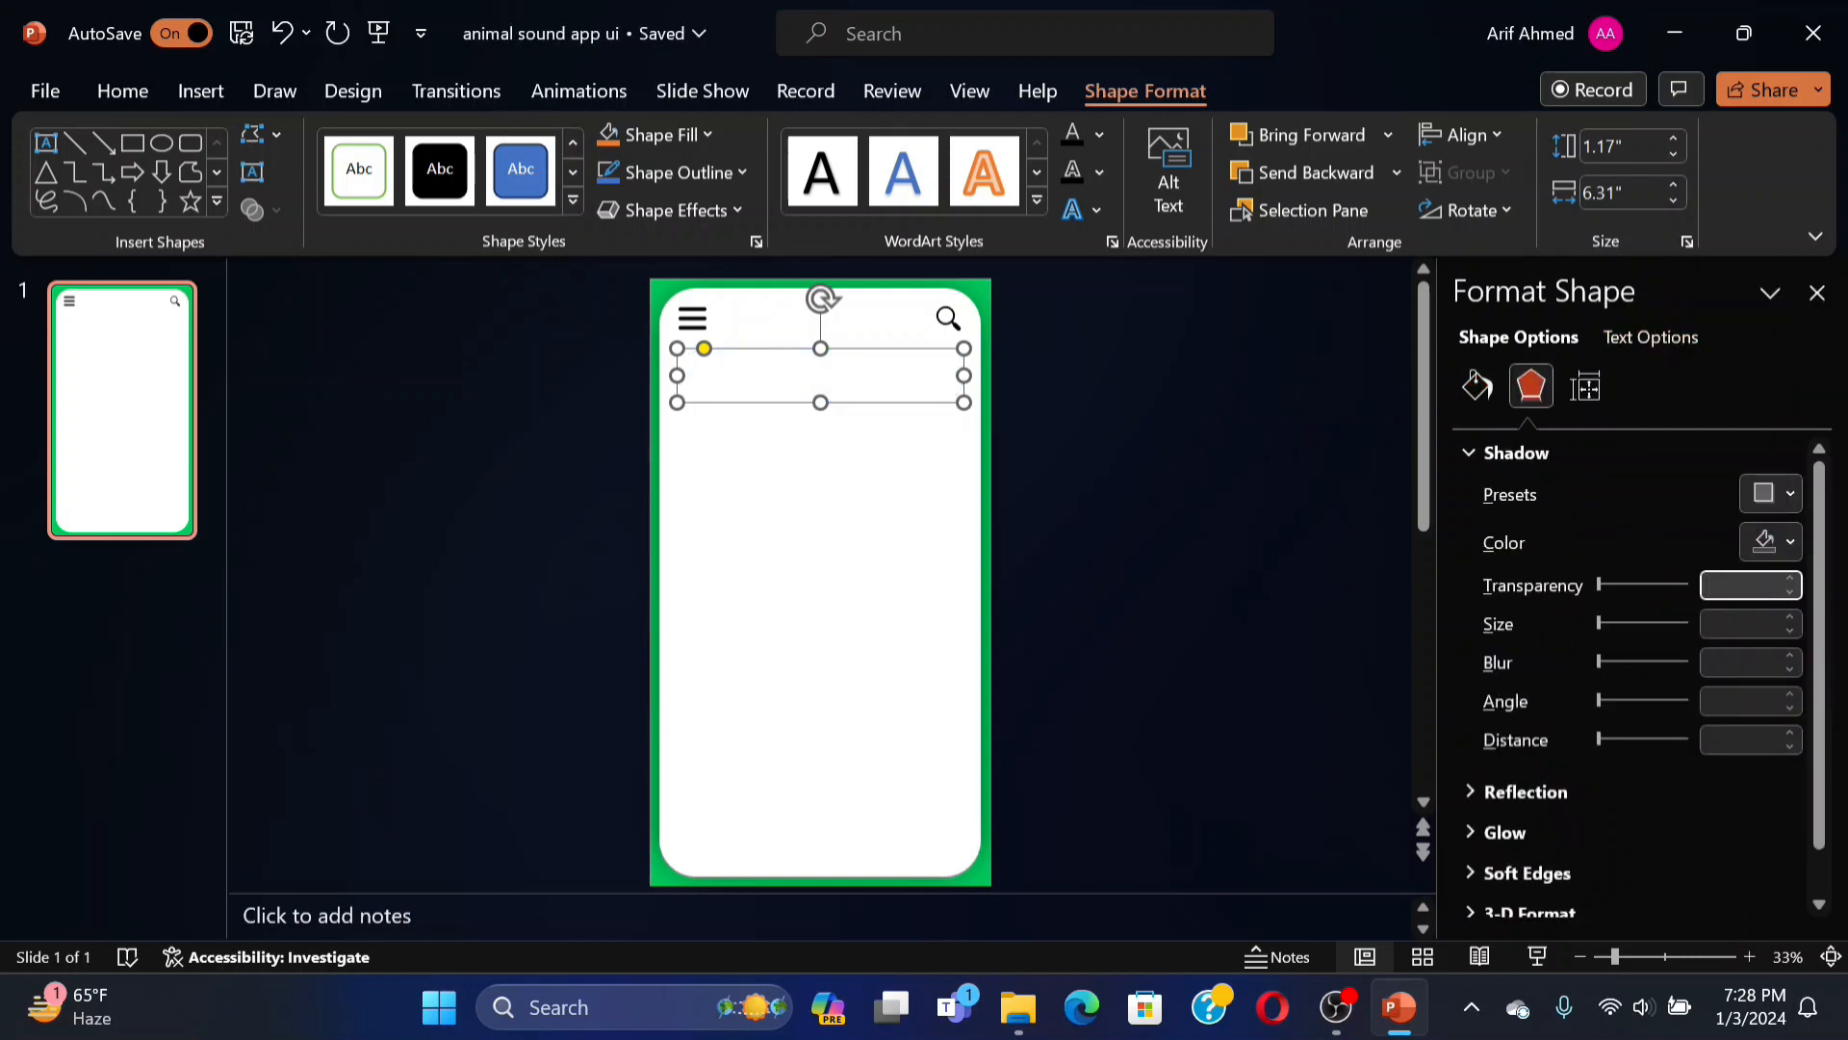
type("60")
key("Tab")
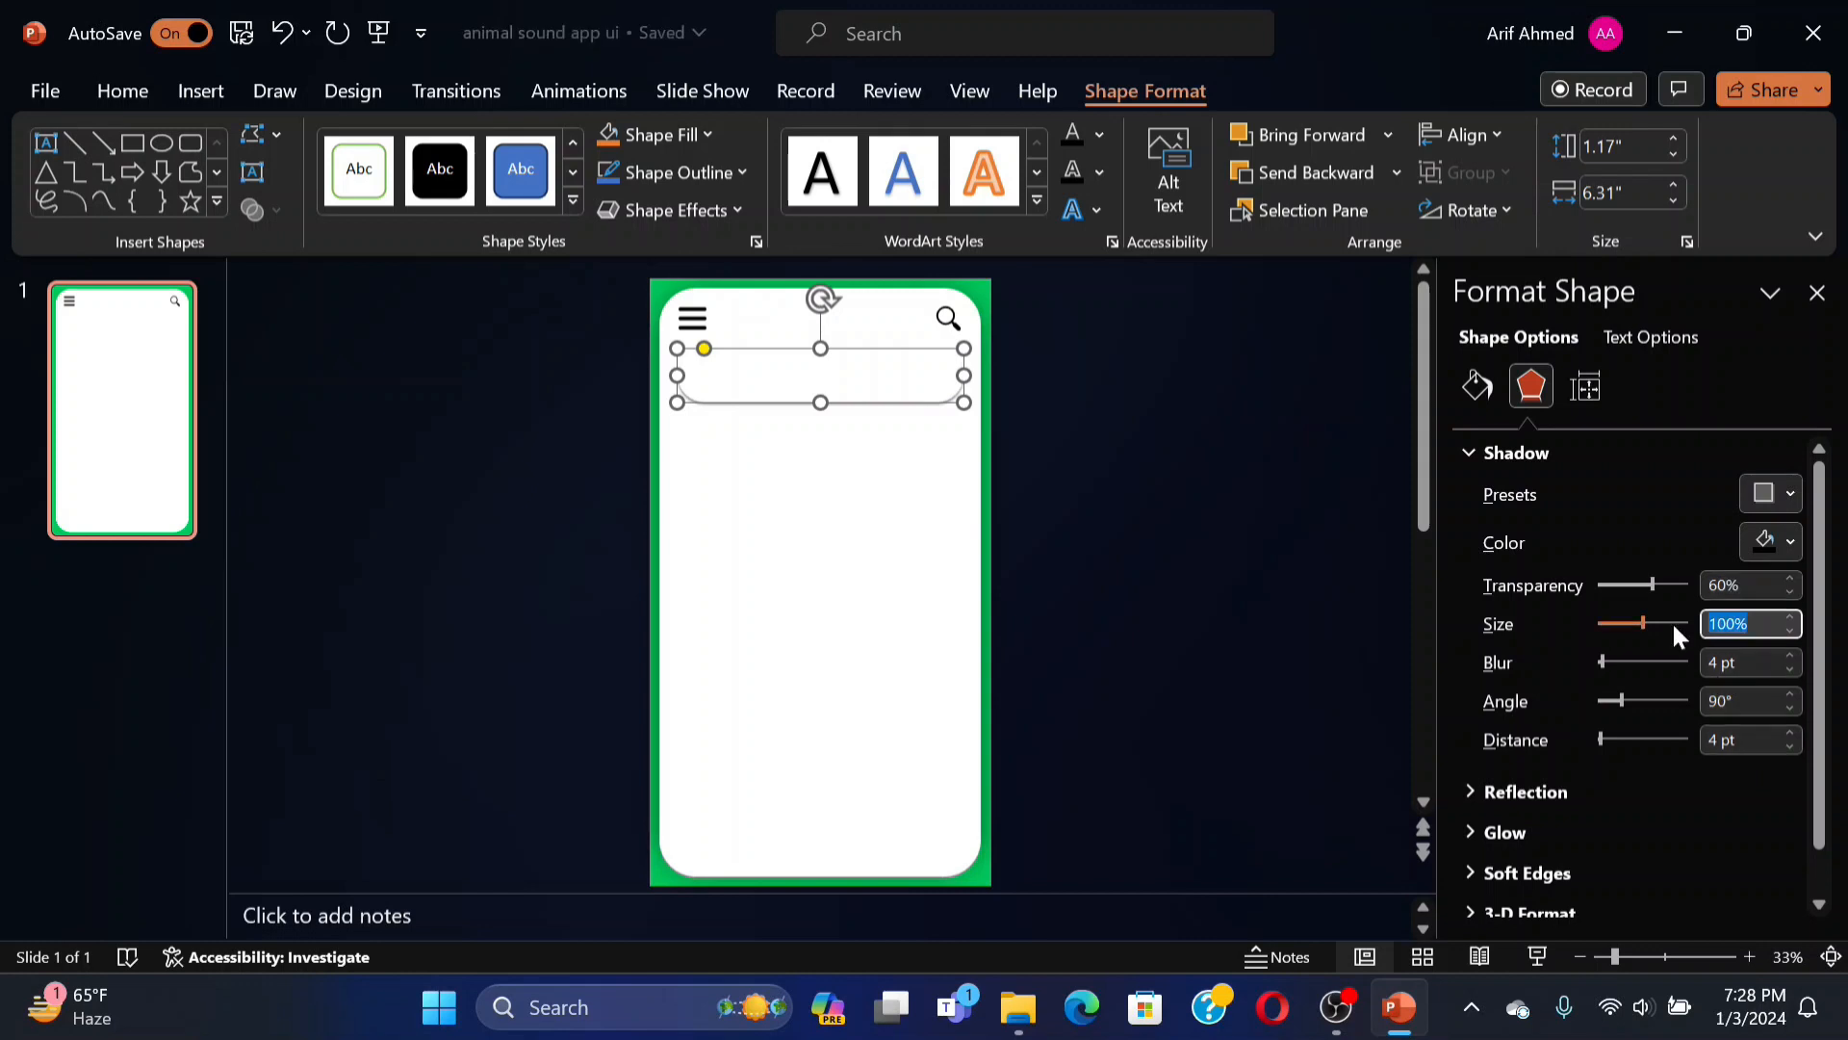
type("102")
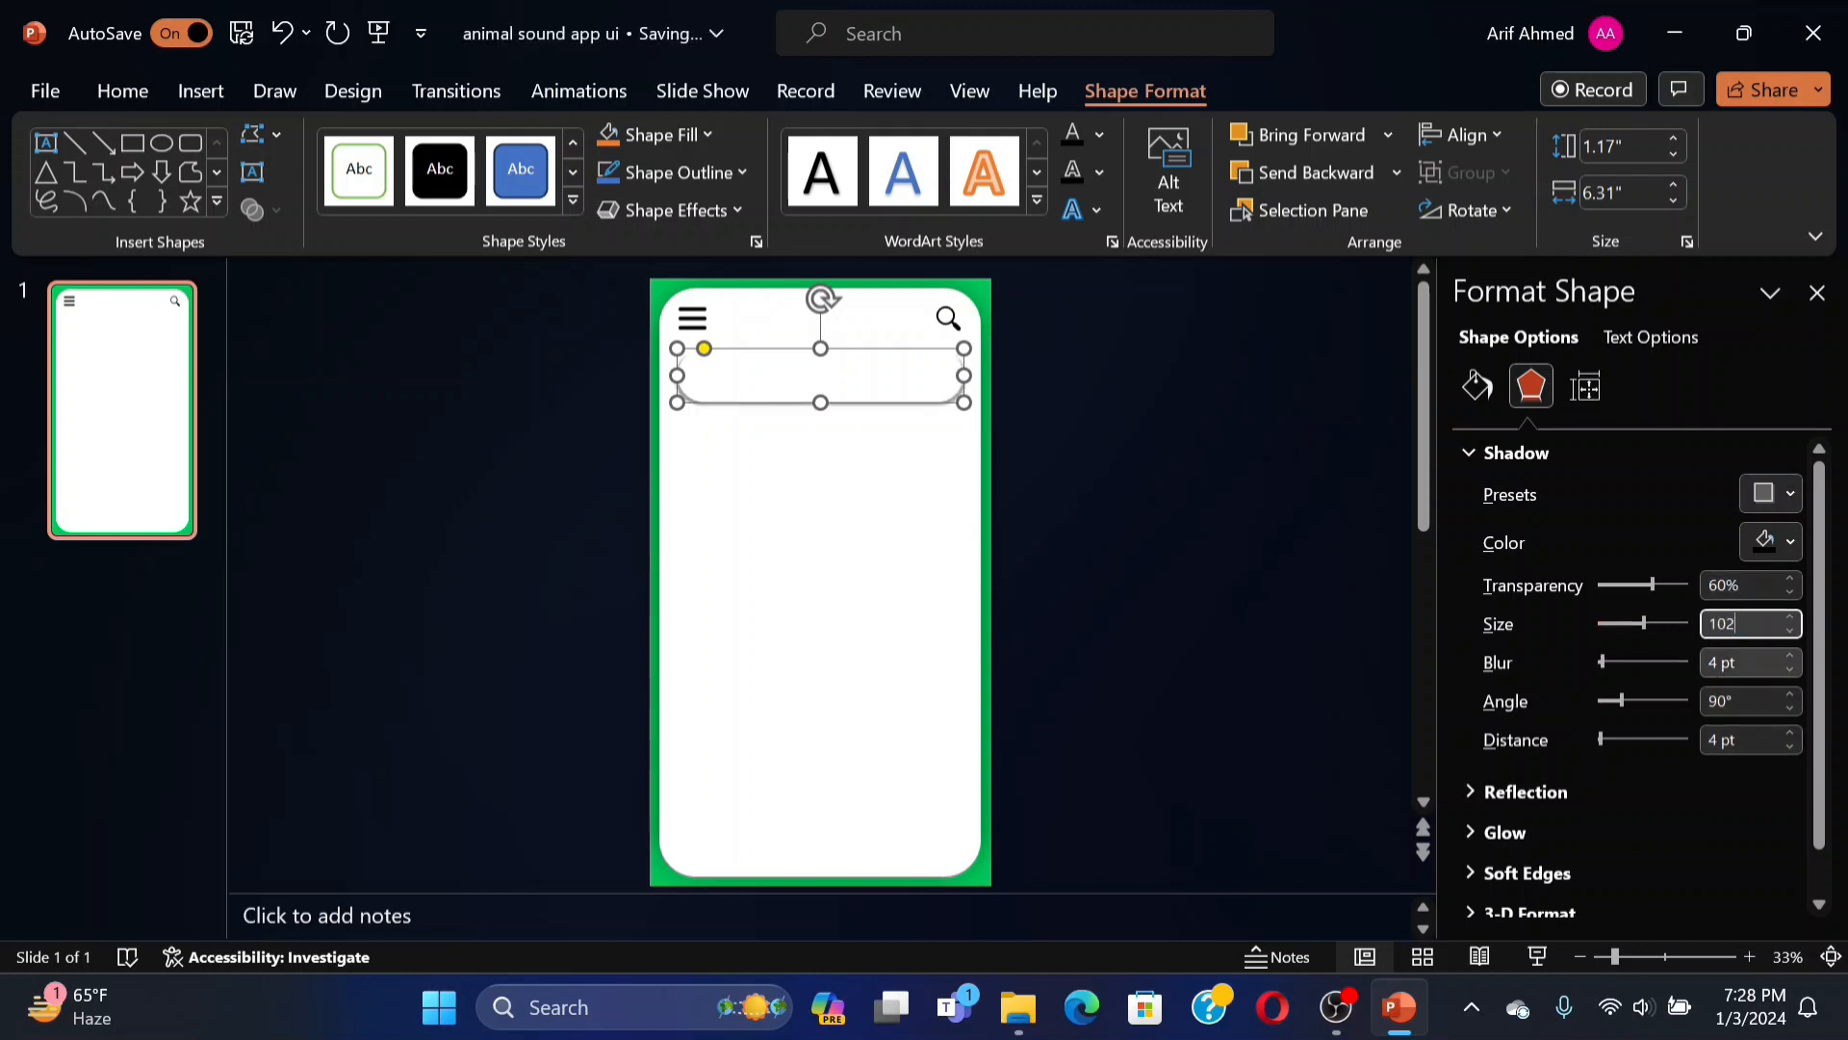
Set the bar's shadow blur to 5 pt, its angle to 0° and its distance to 0 pt.
key("Tab")
type("5")
key("Tab")
type("0")
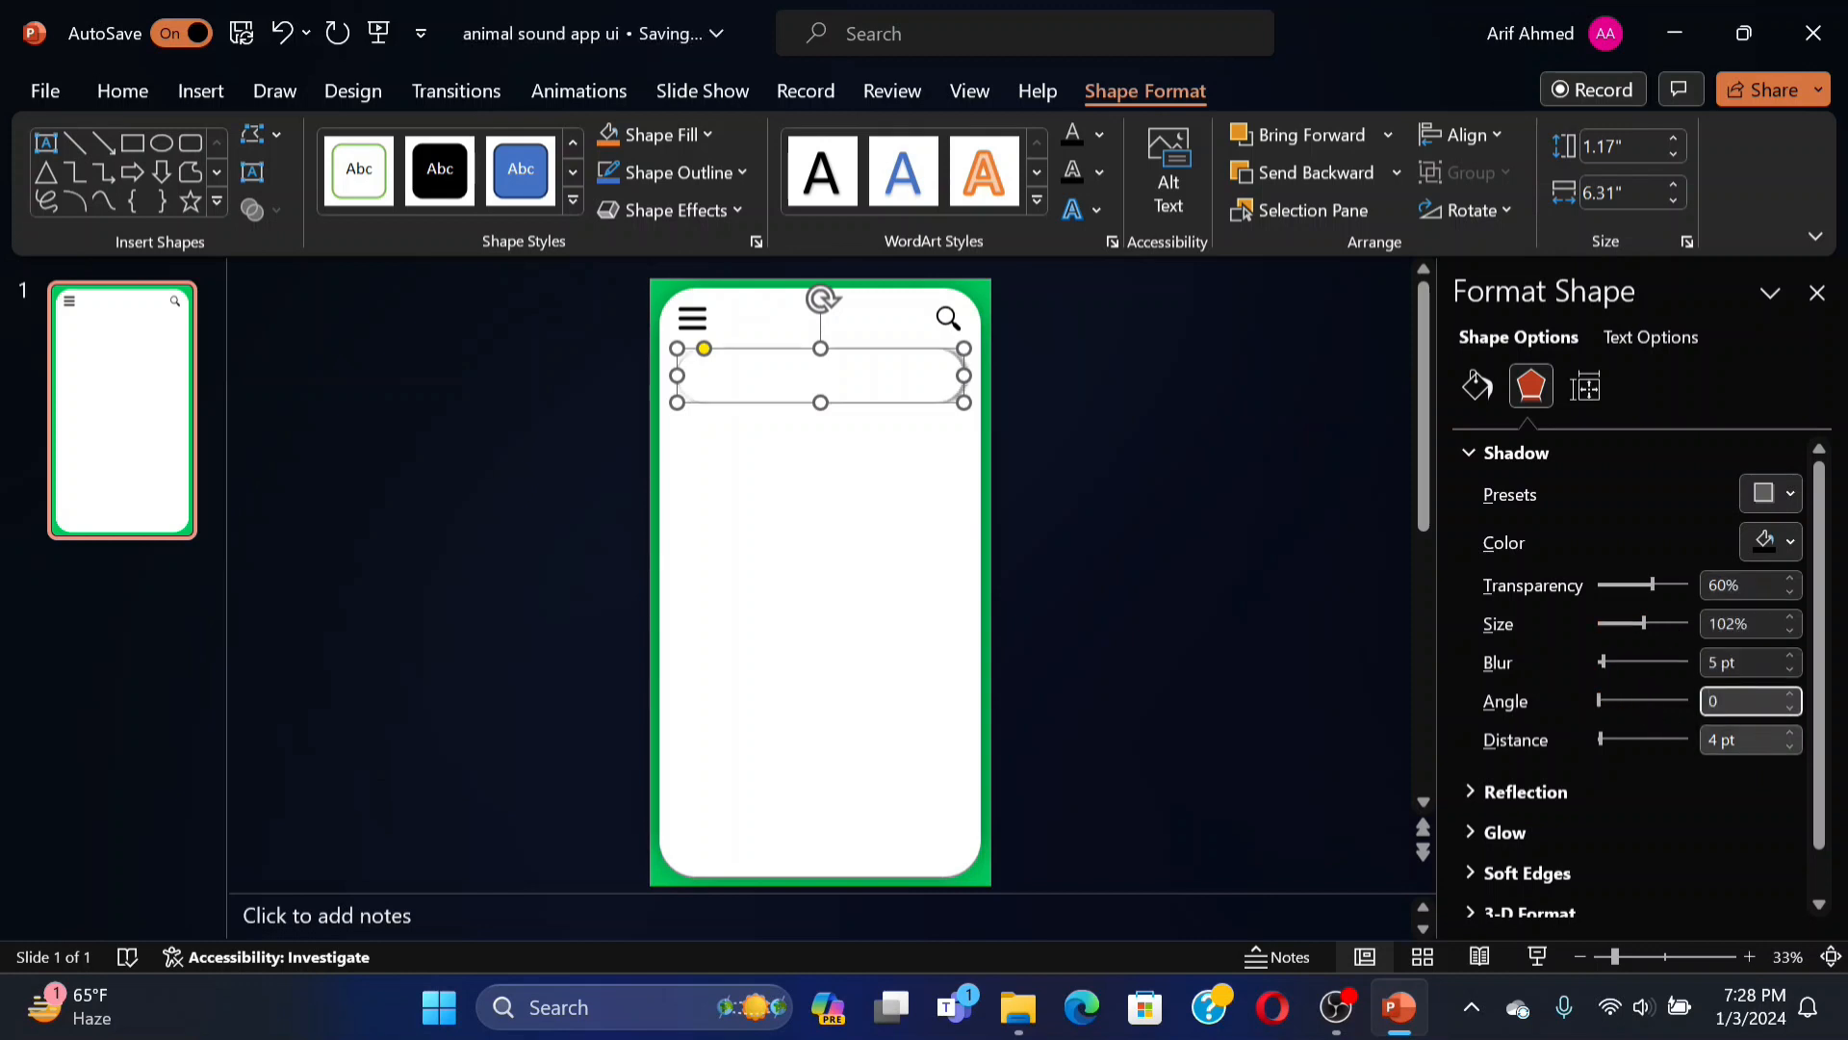
key("Tab")
type("0")
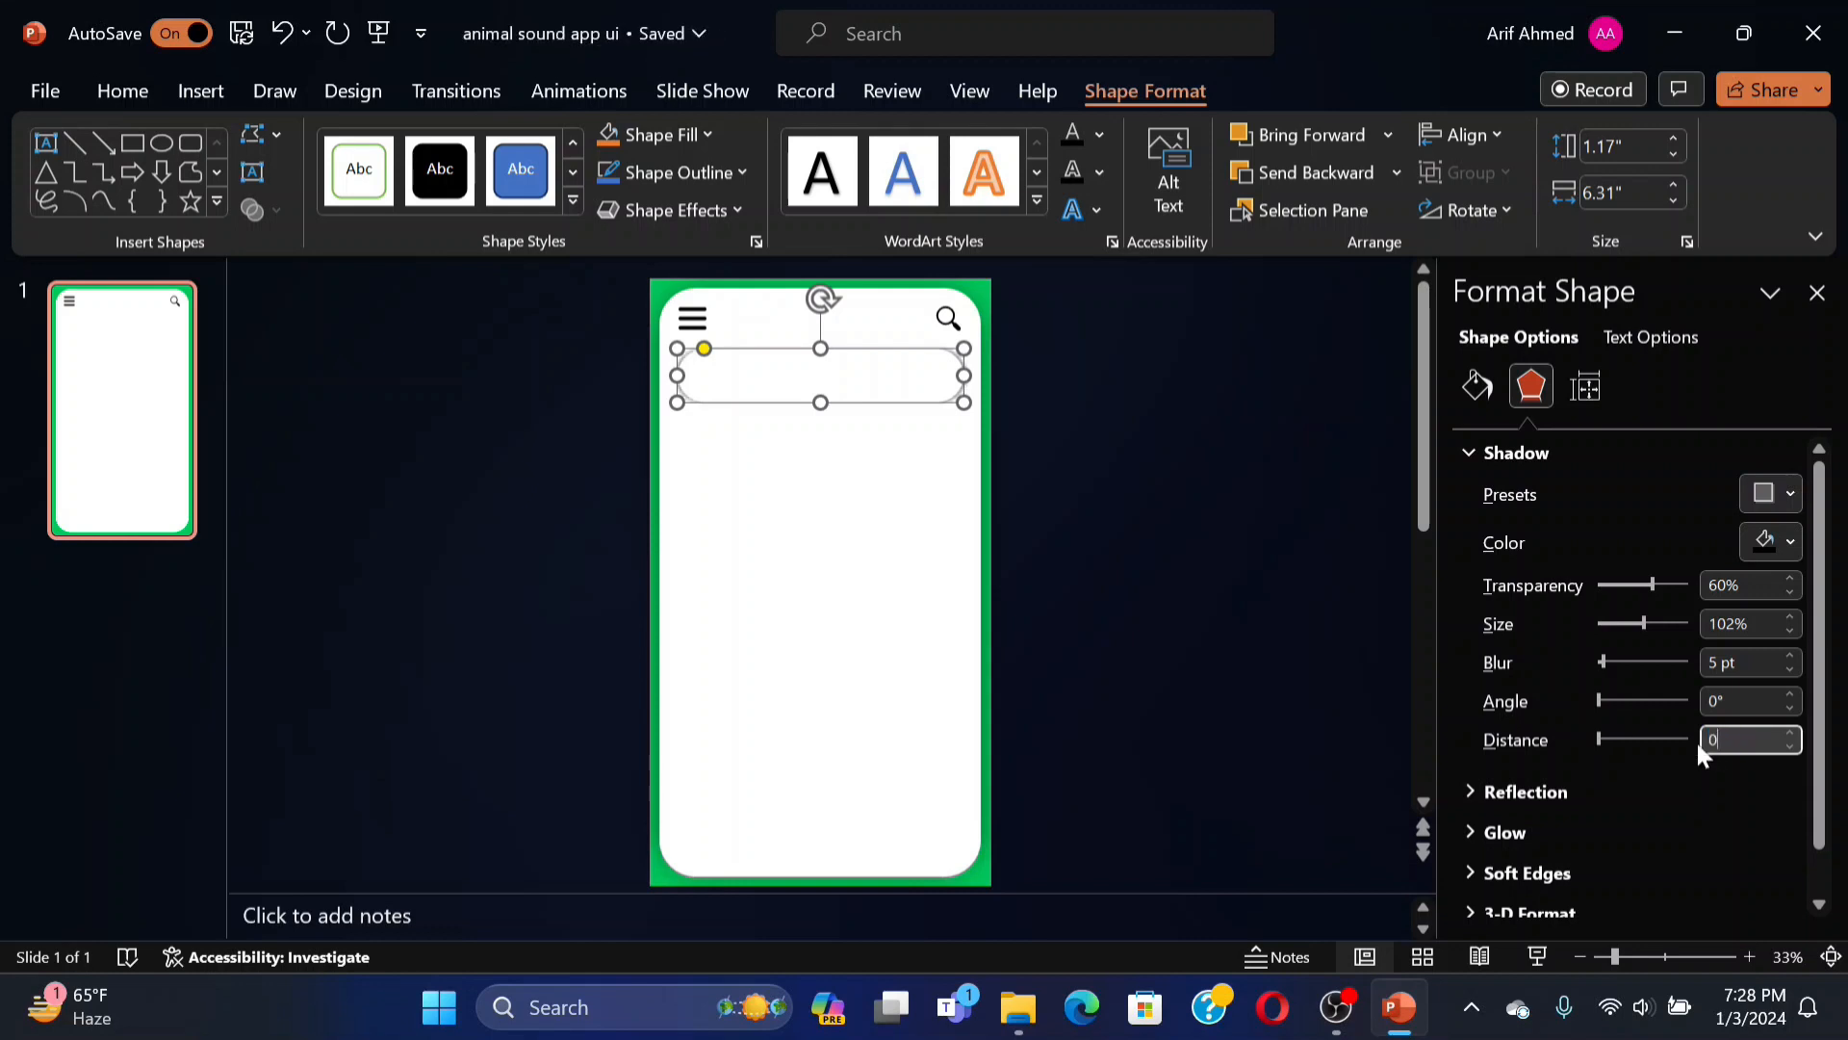
left_click(1791, 541)
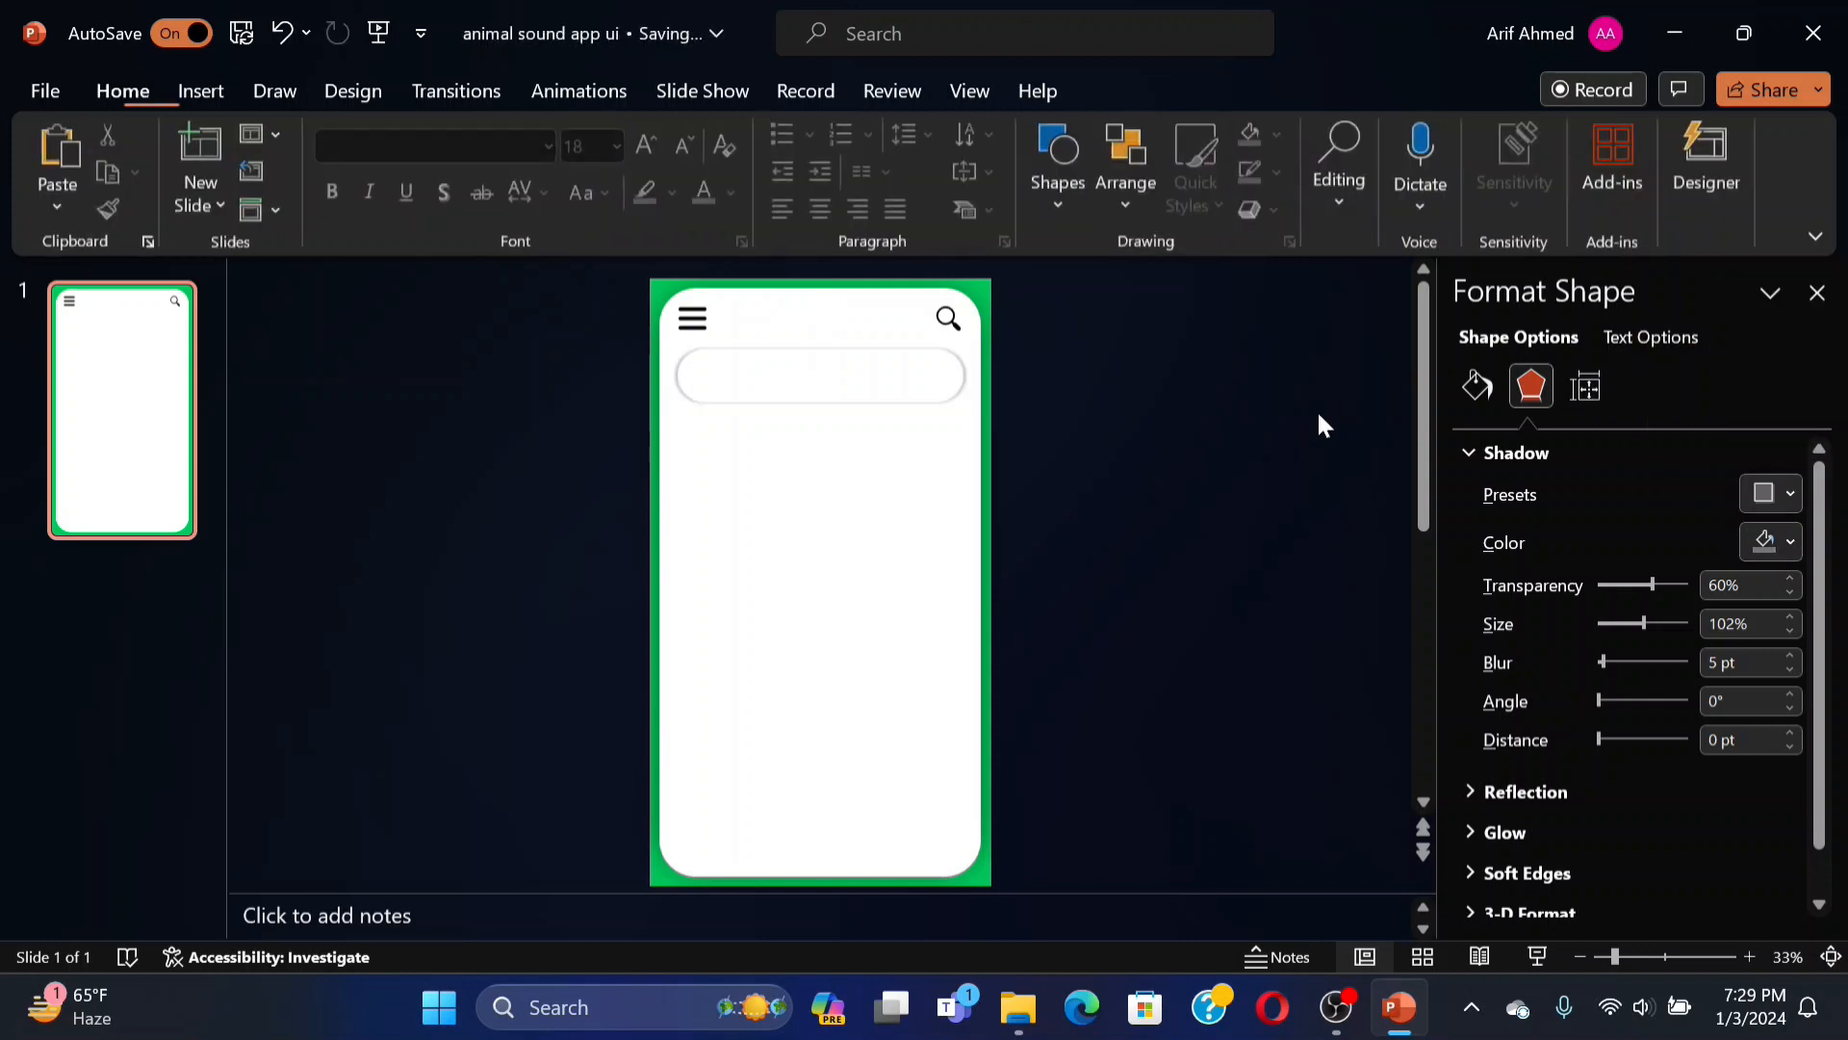
Enter the title "ANIMAL SOUND" inside the white rounded bar.
left_click(821, 376)
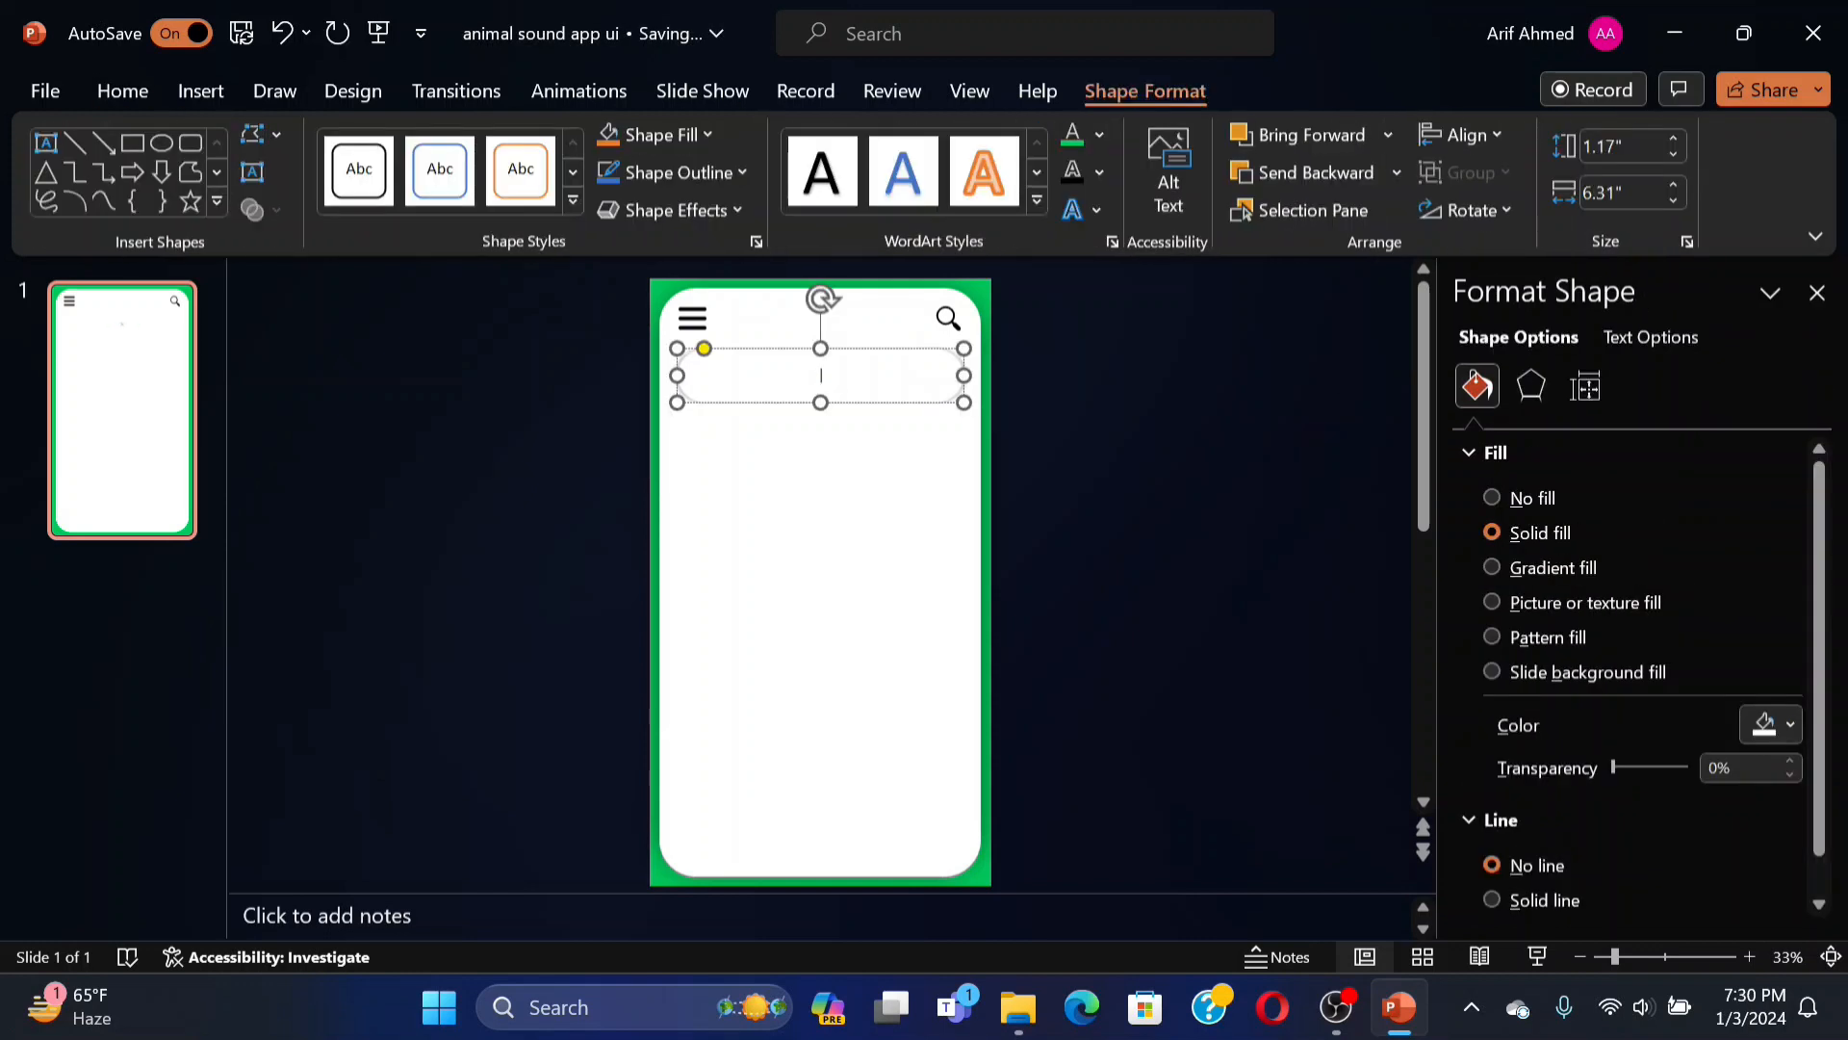
type("ANIMAL S")
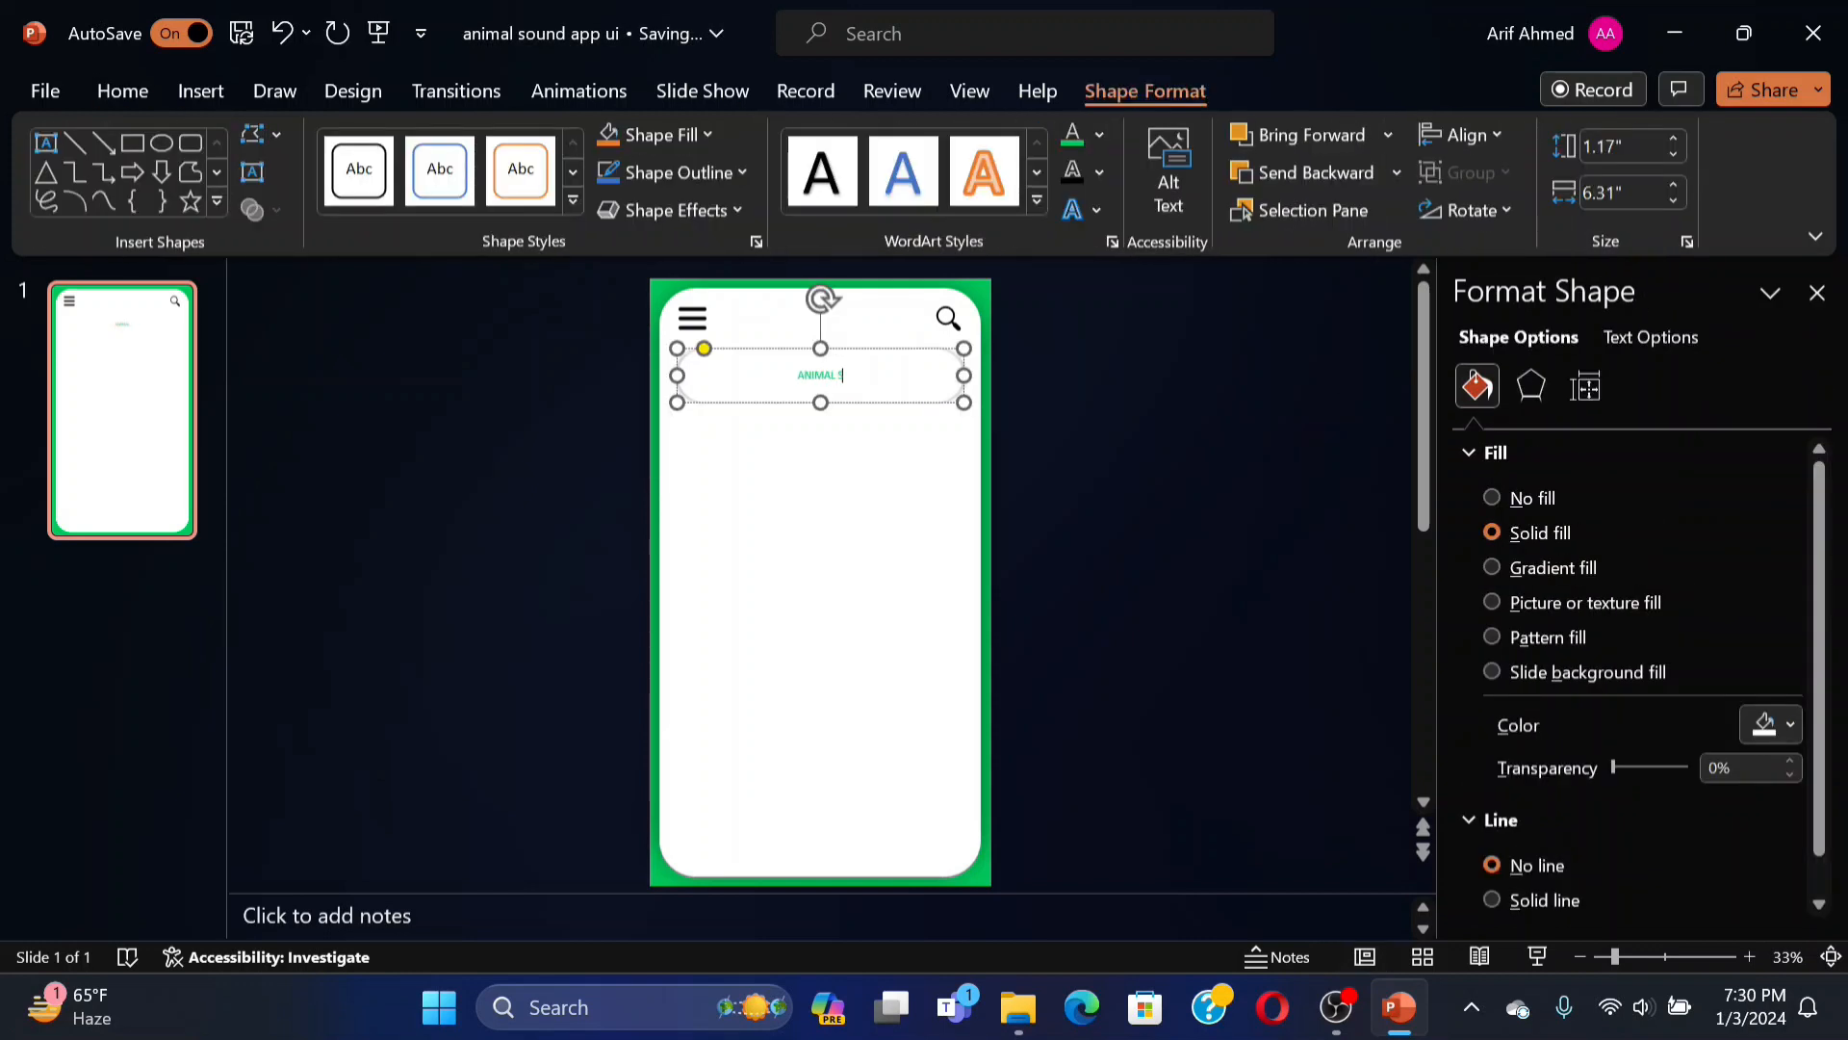
type("OUND")
Enlarge the whole "ANIMAL SOUND" title to 54 pt.
key("ctrl+a")
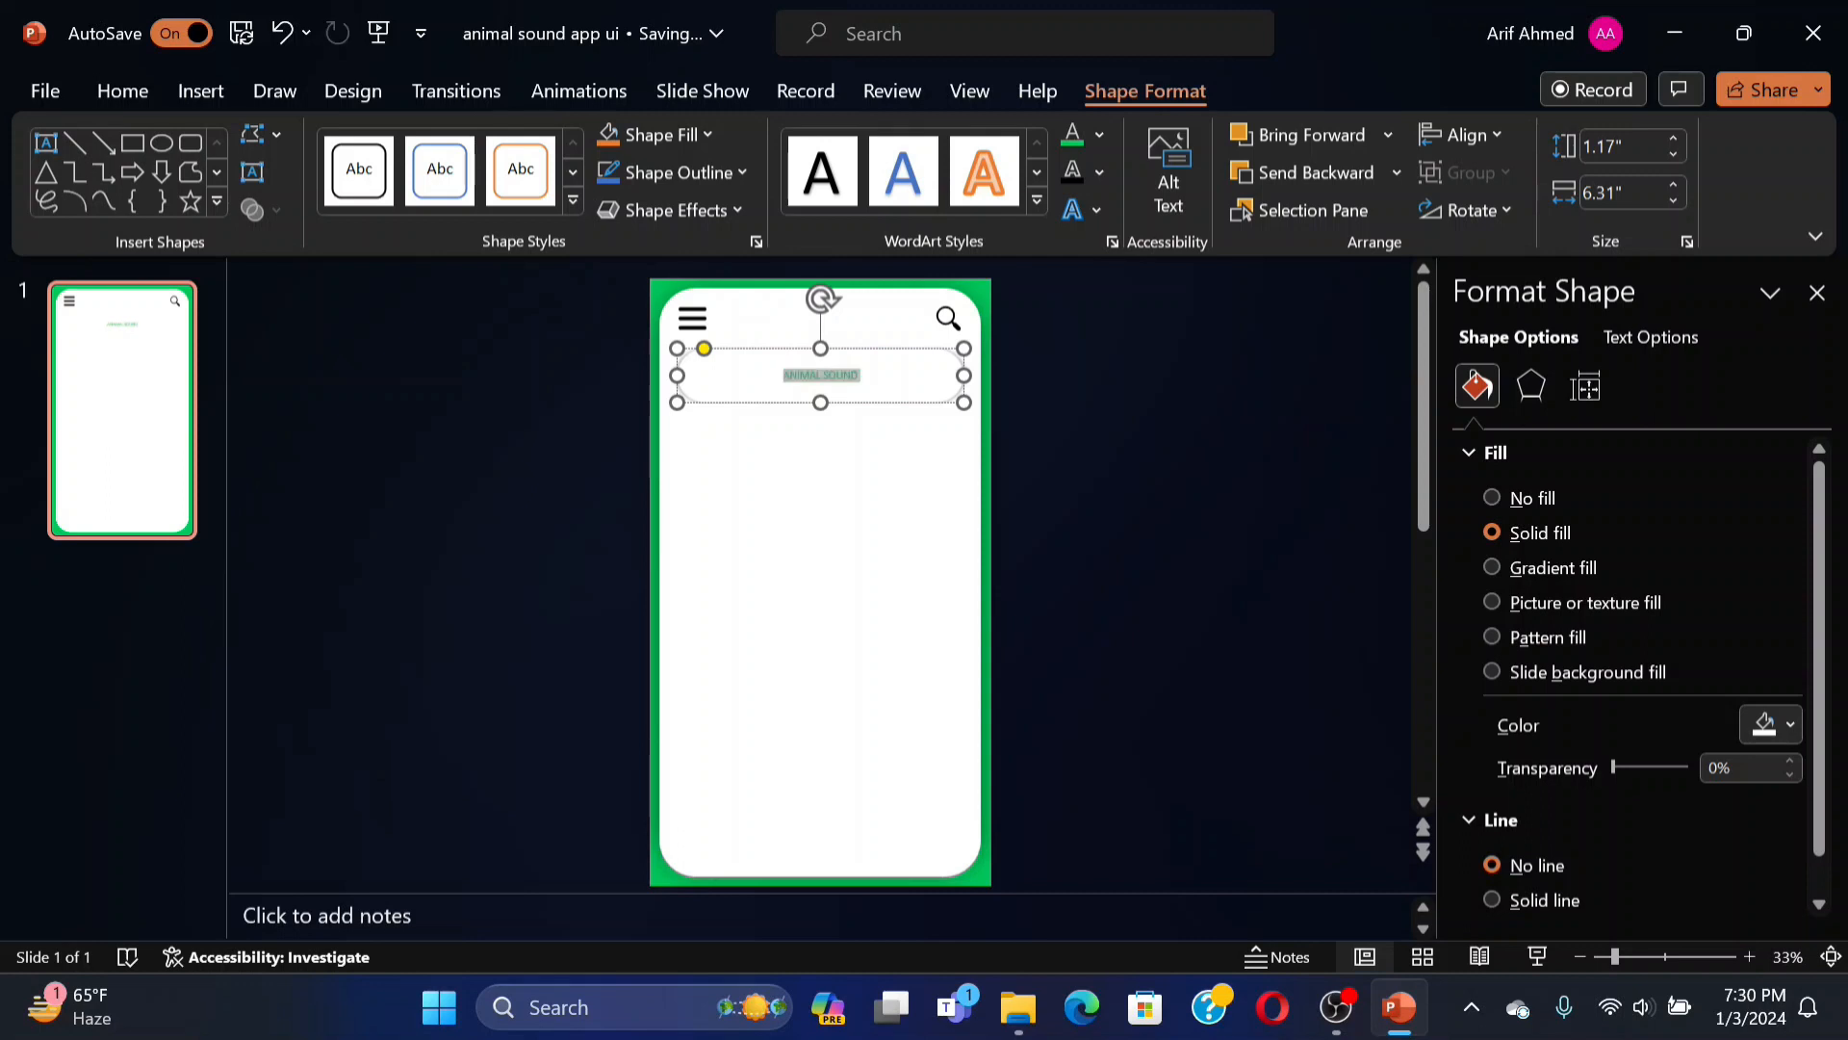
key("ctrl+shift+period")
key("ctrl+shift+period")
key("ctrl+shift+period")
key("ctrl+shift+period")
key("ctrl+shift+period")
key("ctrl+shift+period")
key("ctrl+shift+period")
key("ctrl+shift+period")
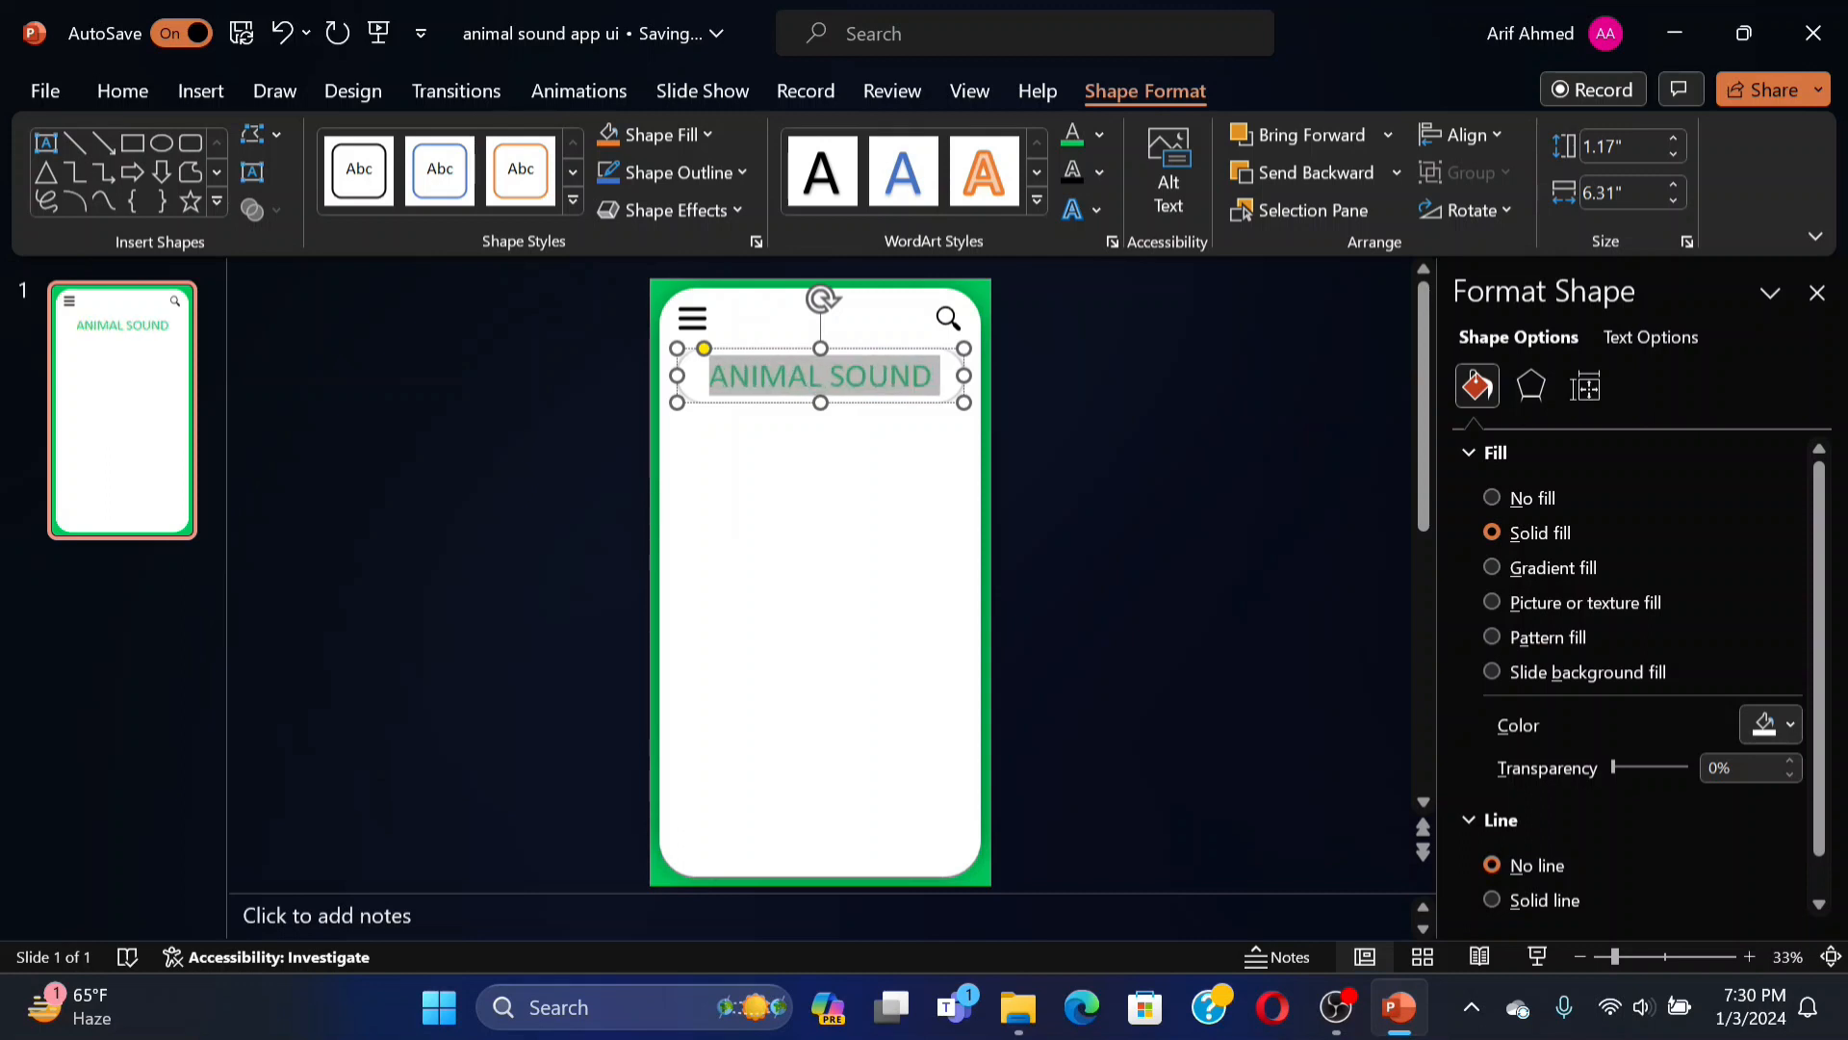
Change the title's font to Kids Alphabet and reduce its size to 36 pt so it fits on one line.
left_click(123, 90)
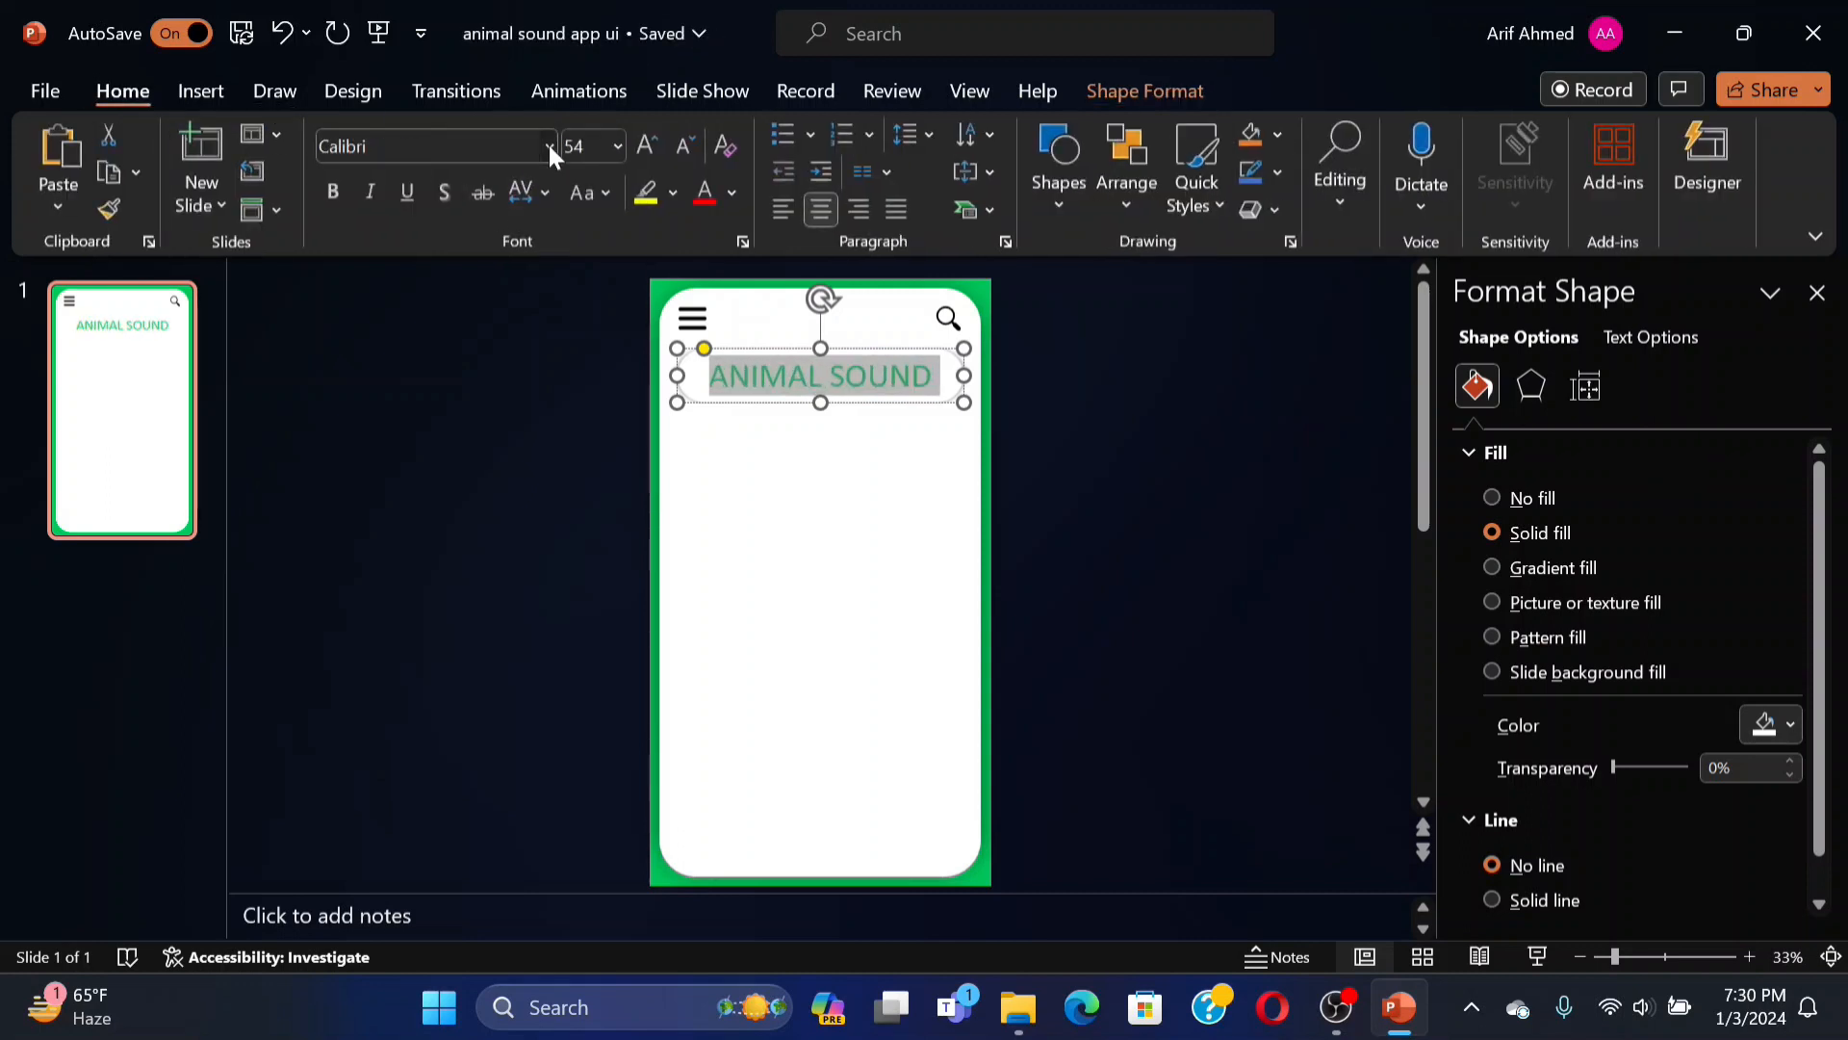
left_click(549, 147)
type("Kids Alphabet")
key("Return")
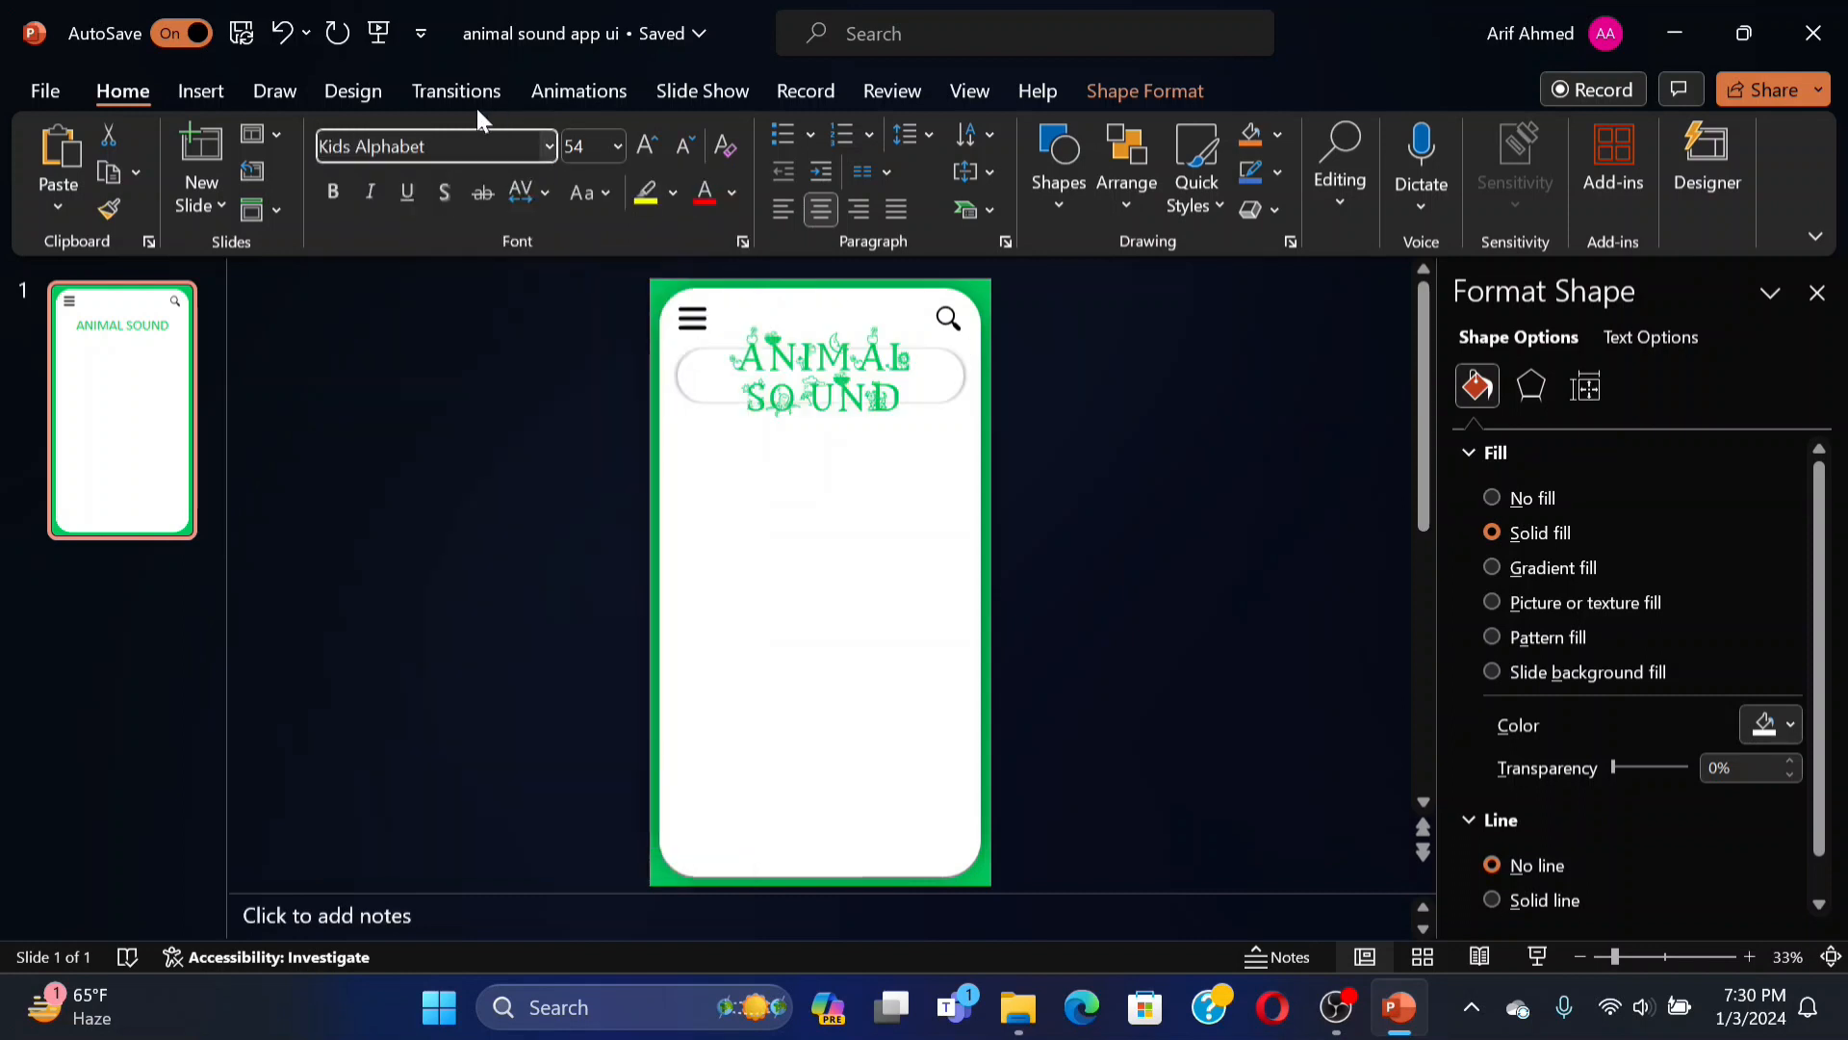
left_click(687, 144)
left_click(687, 145)
left_click(688, 144)
left_click(687, 144)
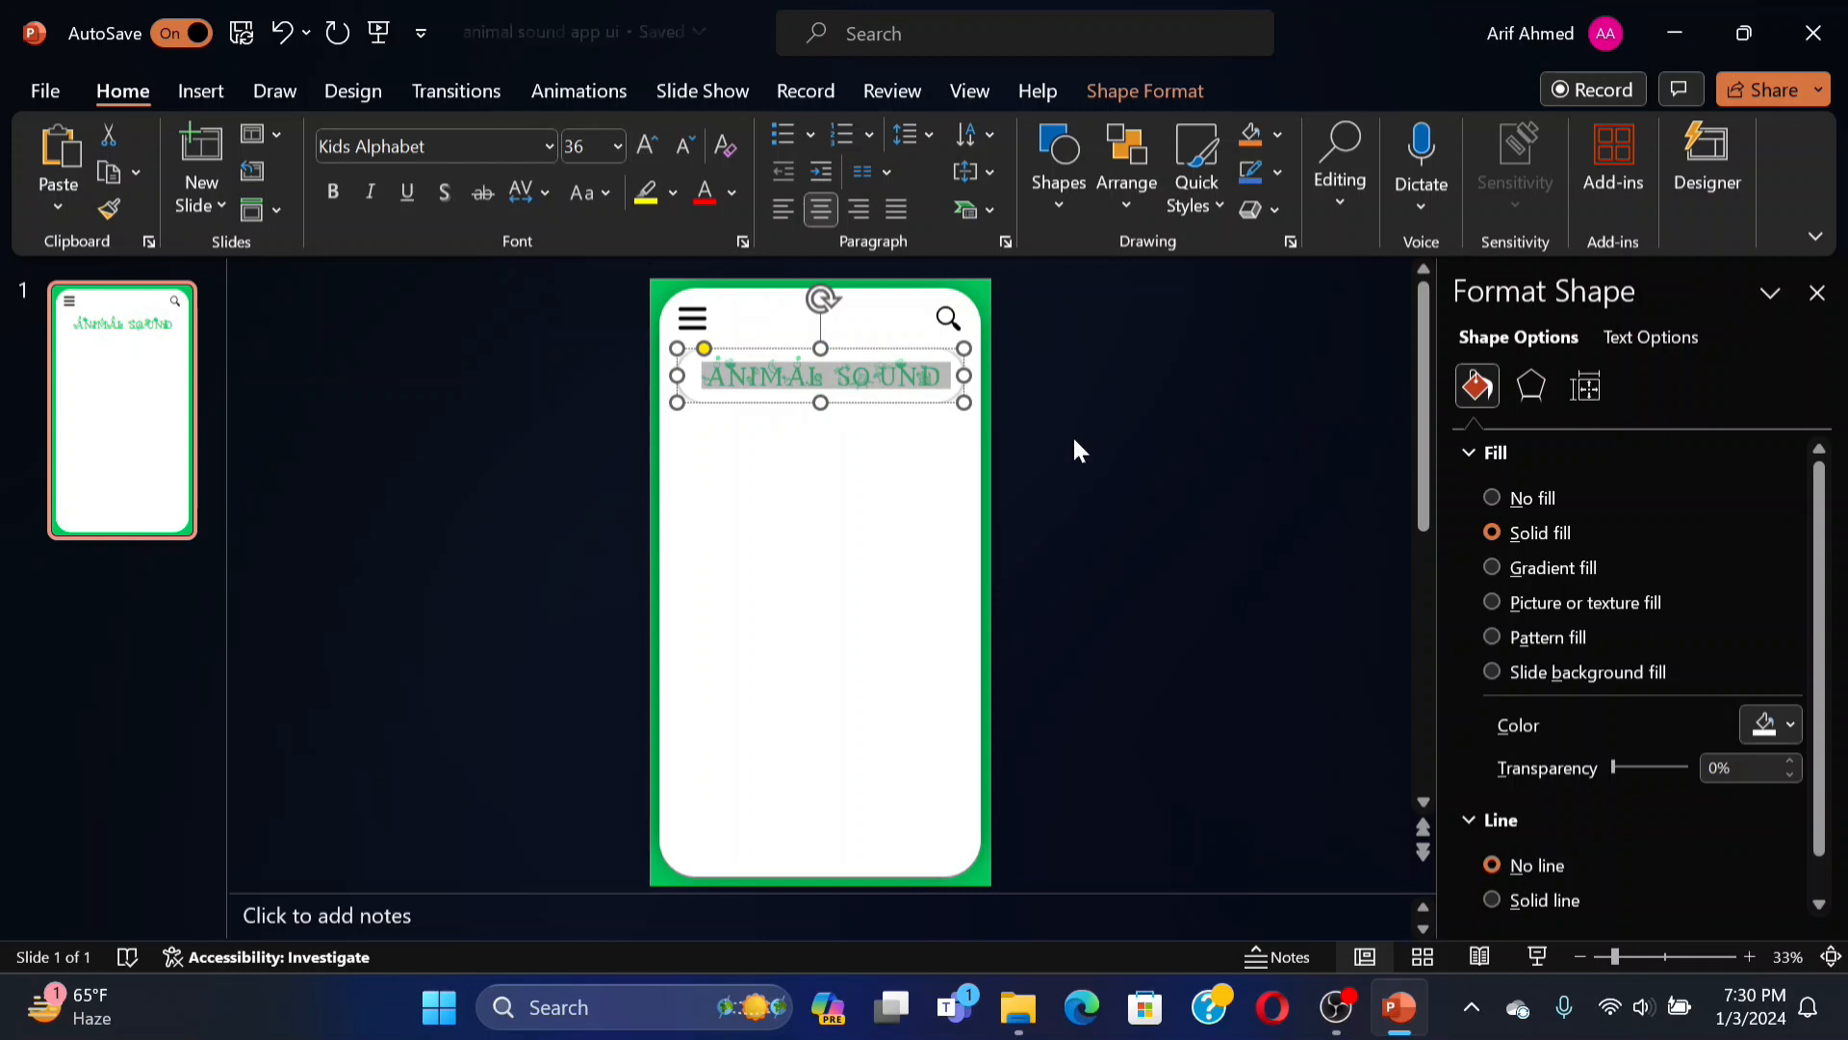
left_click(1020, 436)
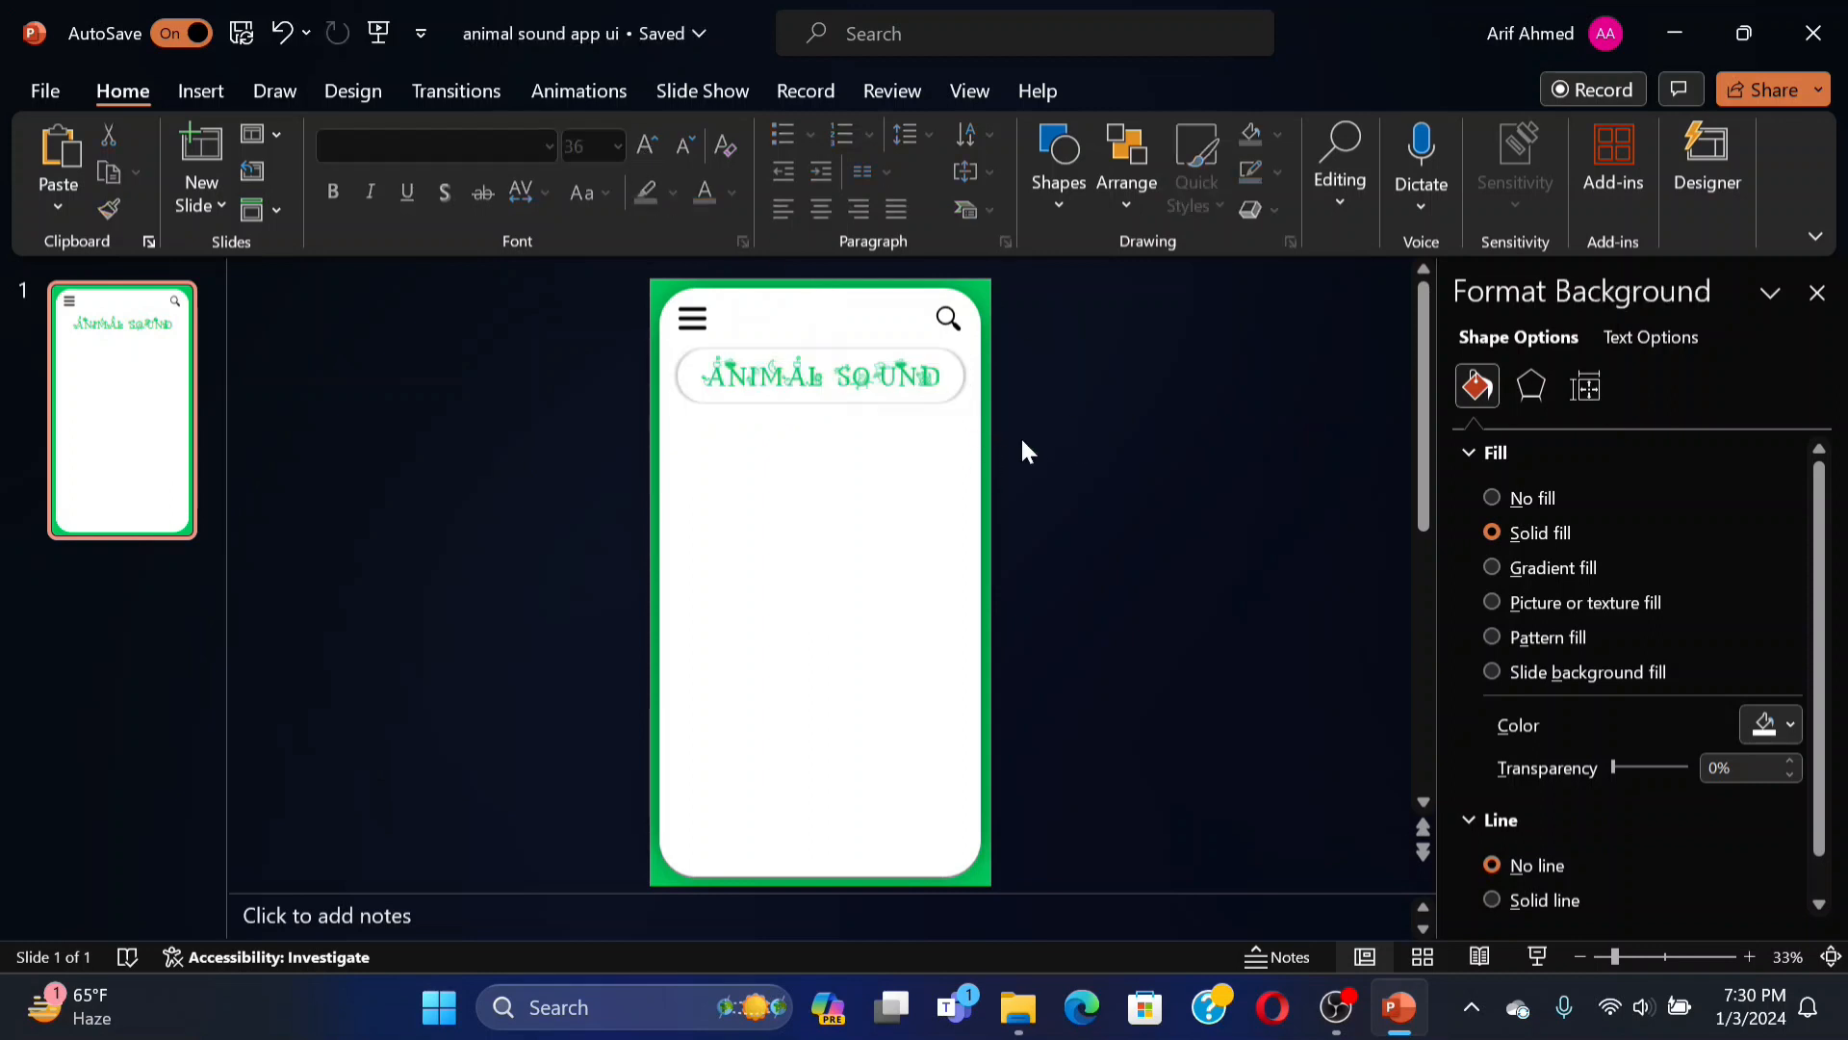
left_click(874, 376)
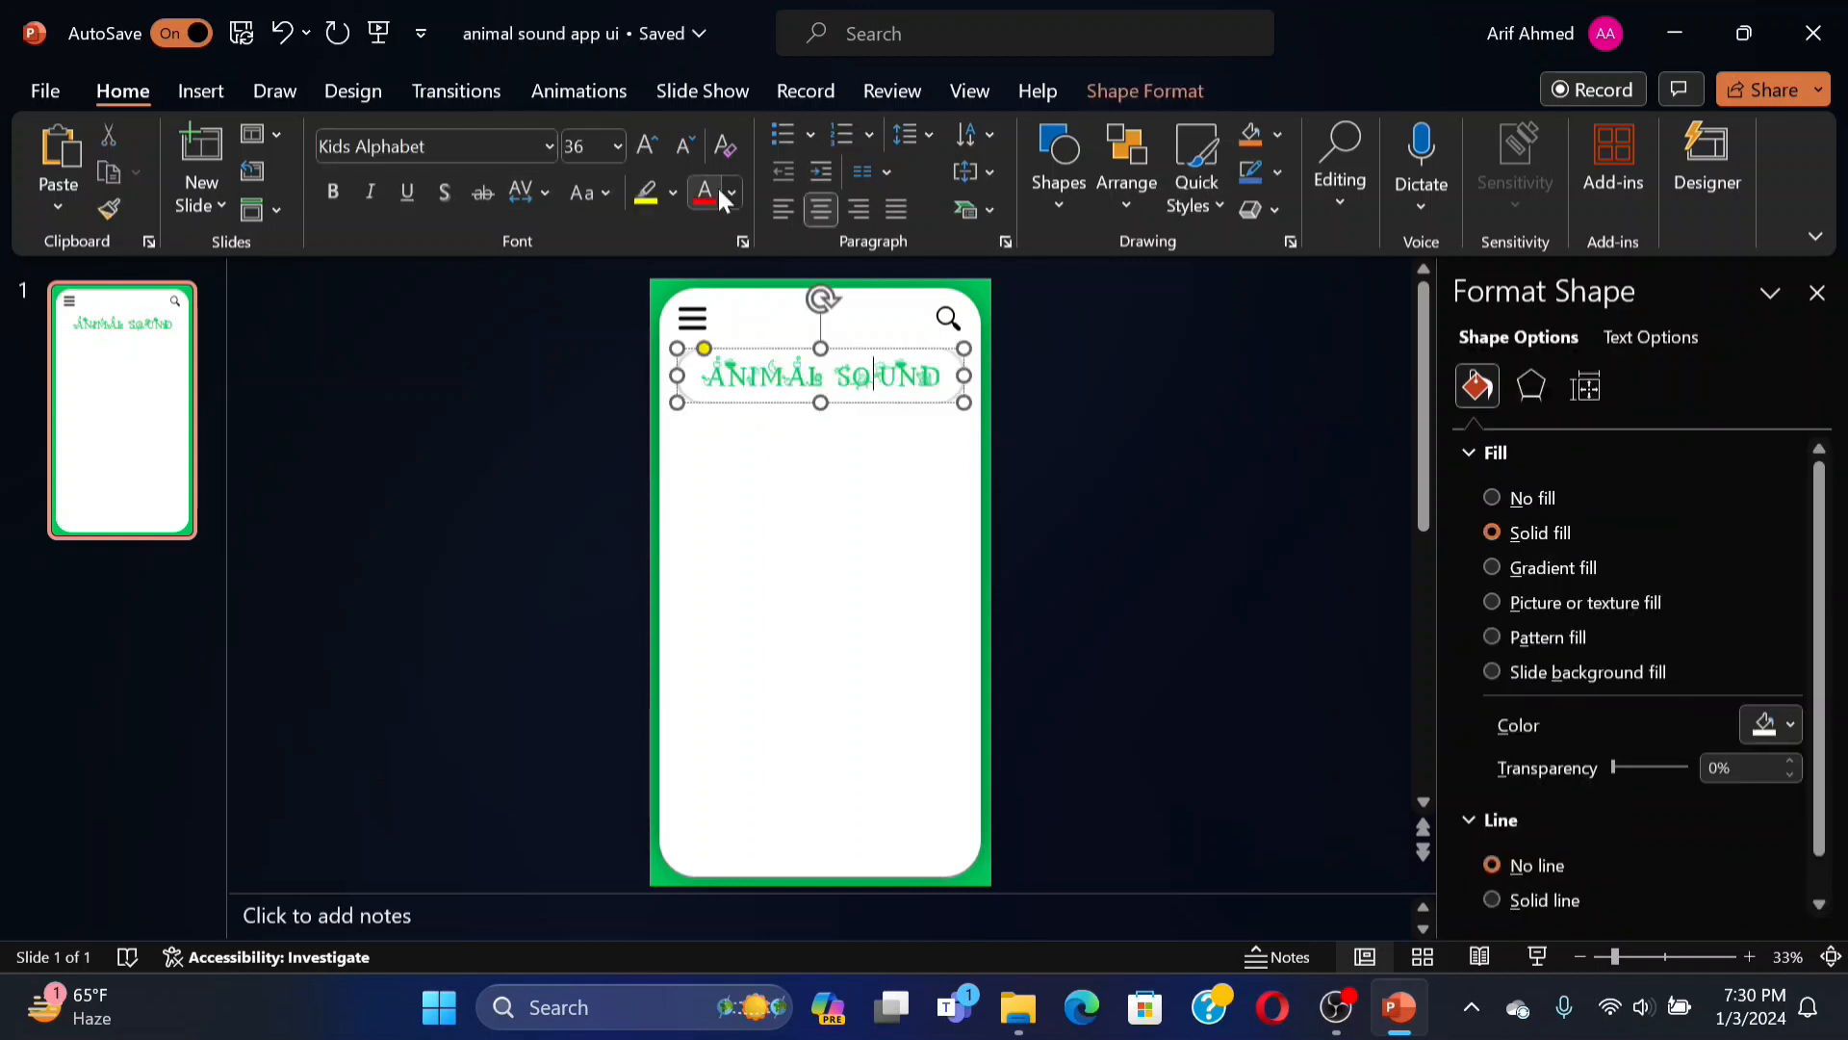
key("Left")
key("Left")
left_click(1093, 87)
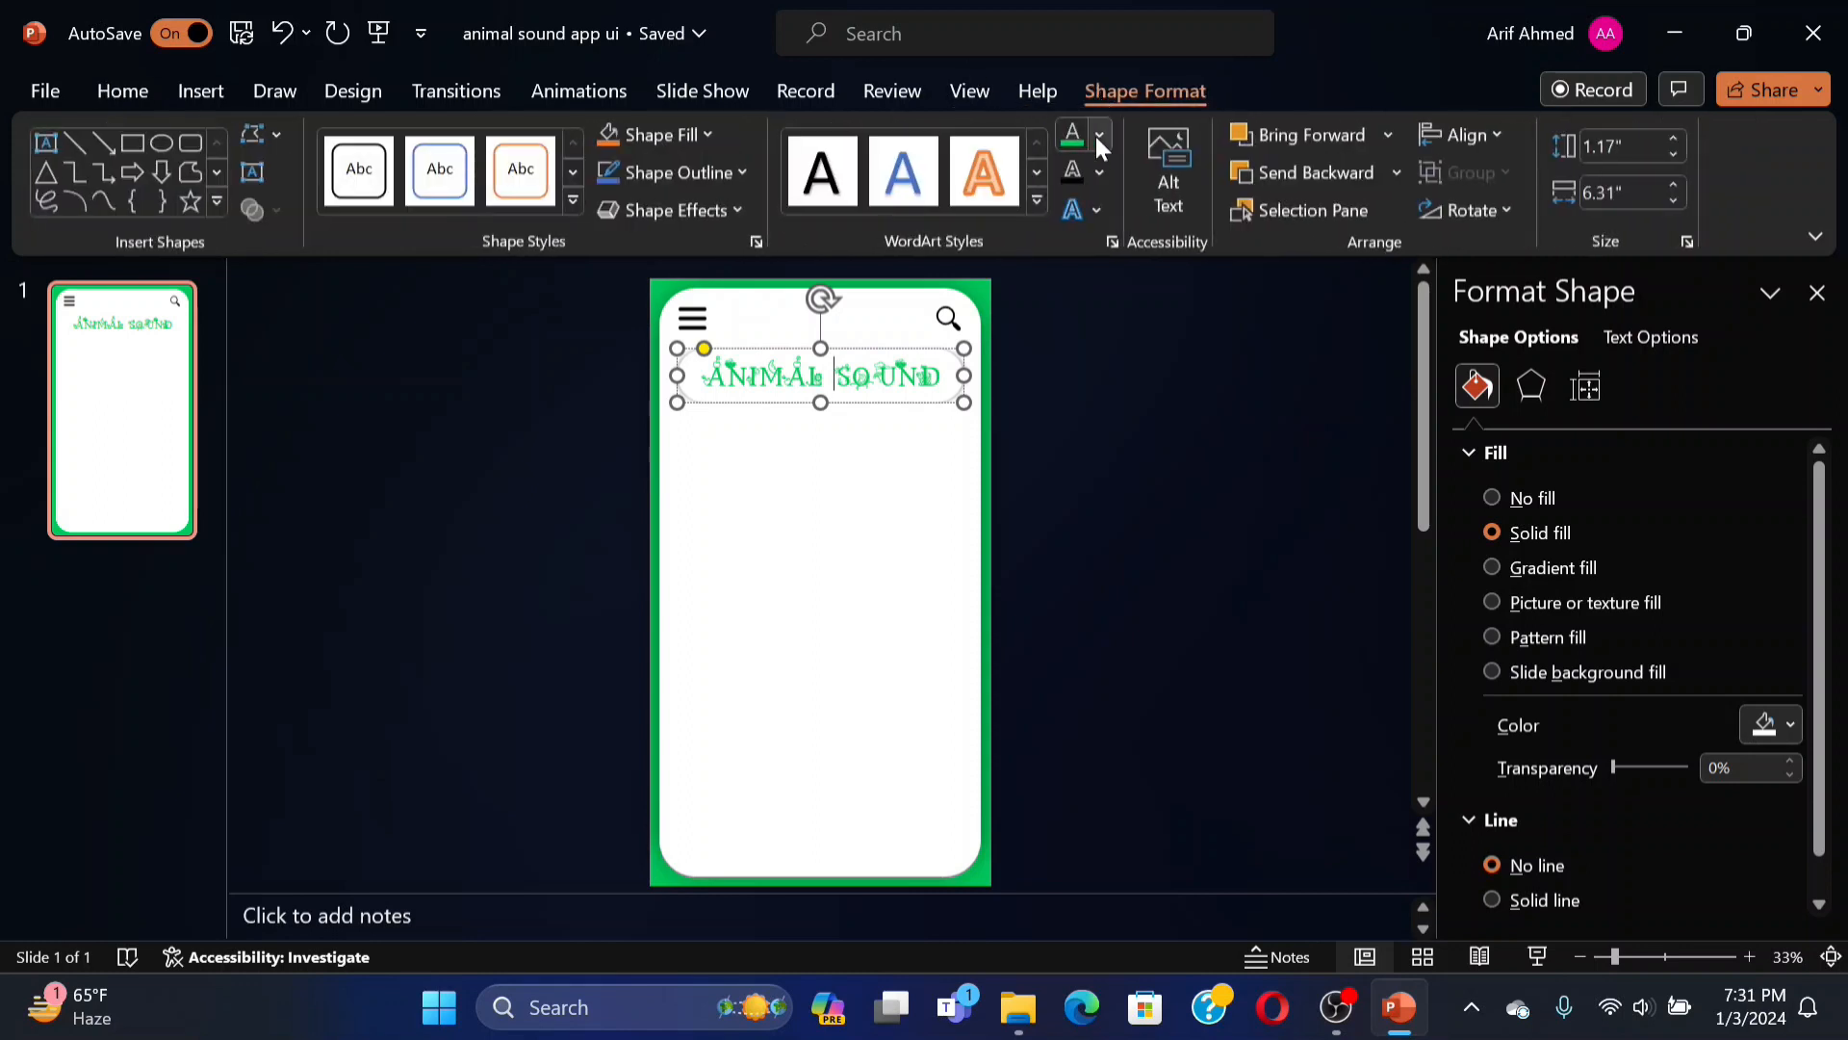
left_click(1099, 136)
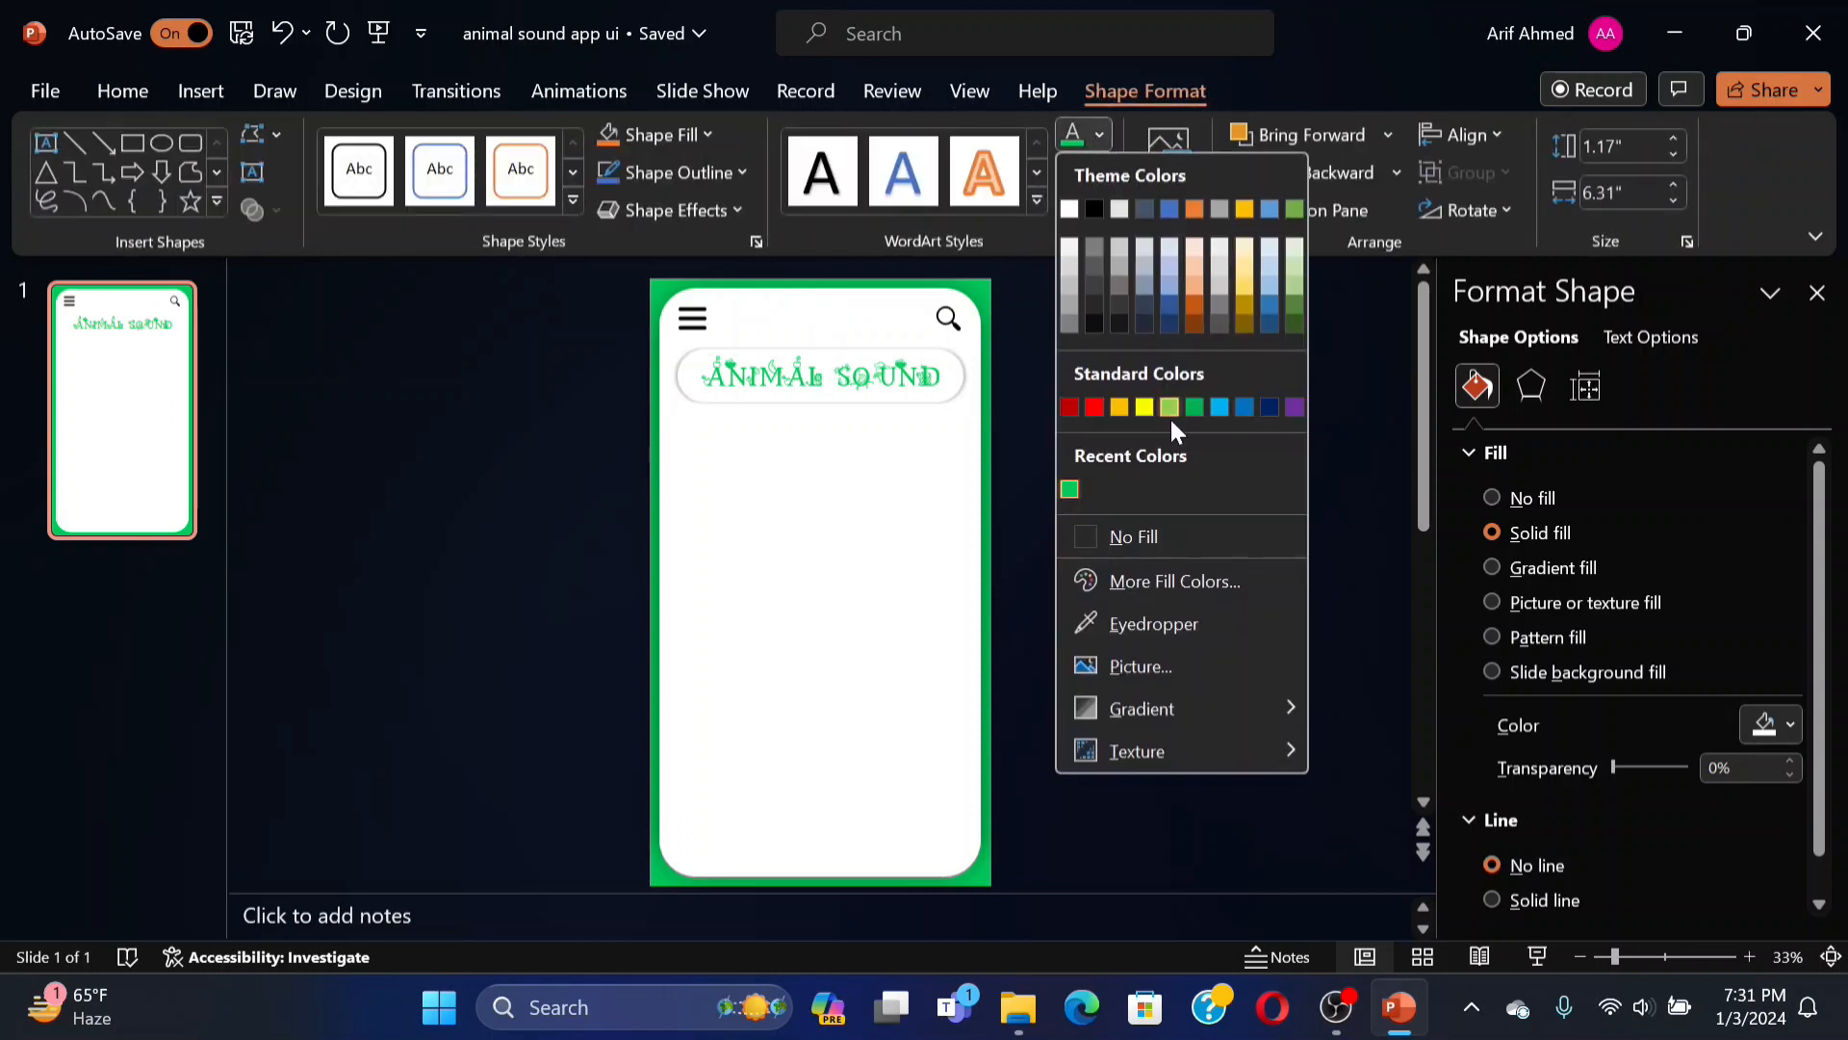
left_click(1147, 589)
left_click_drag(980, 443, 972, 448)
left_click(1057, 304)
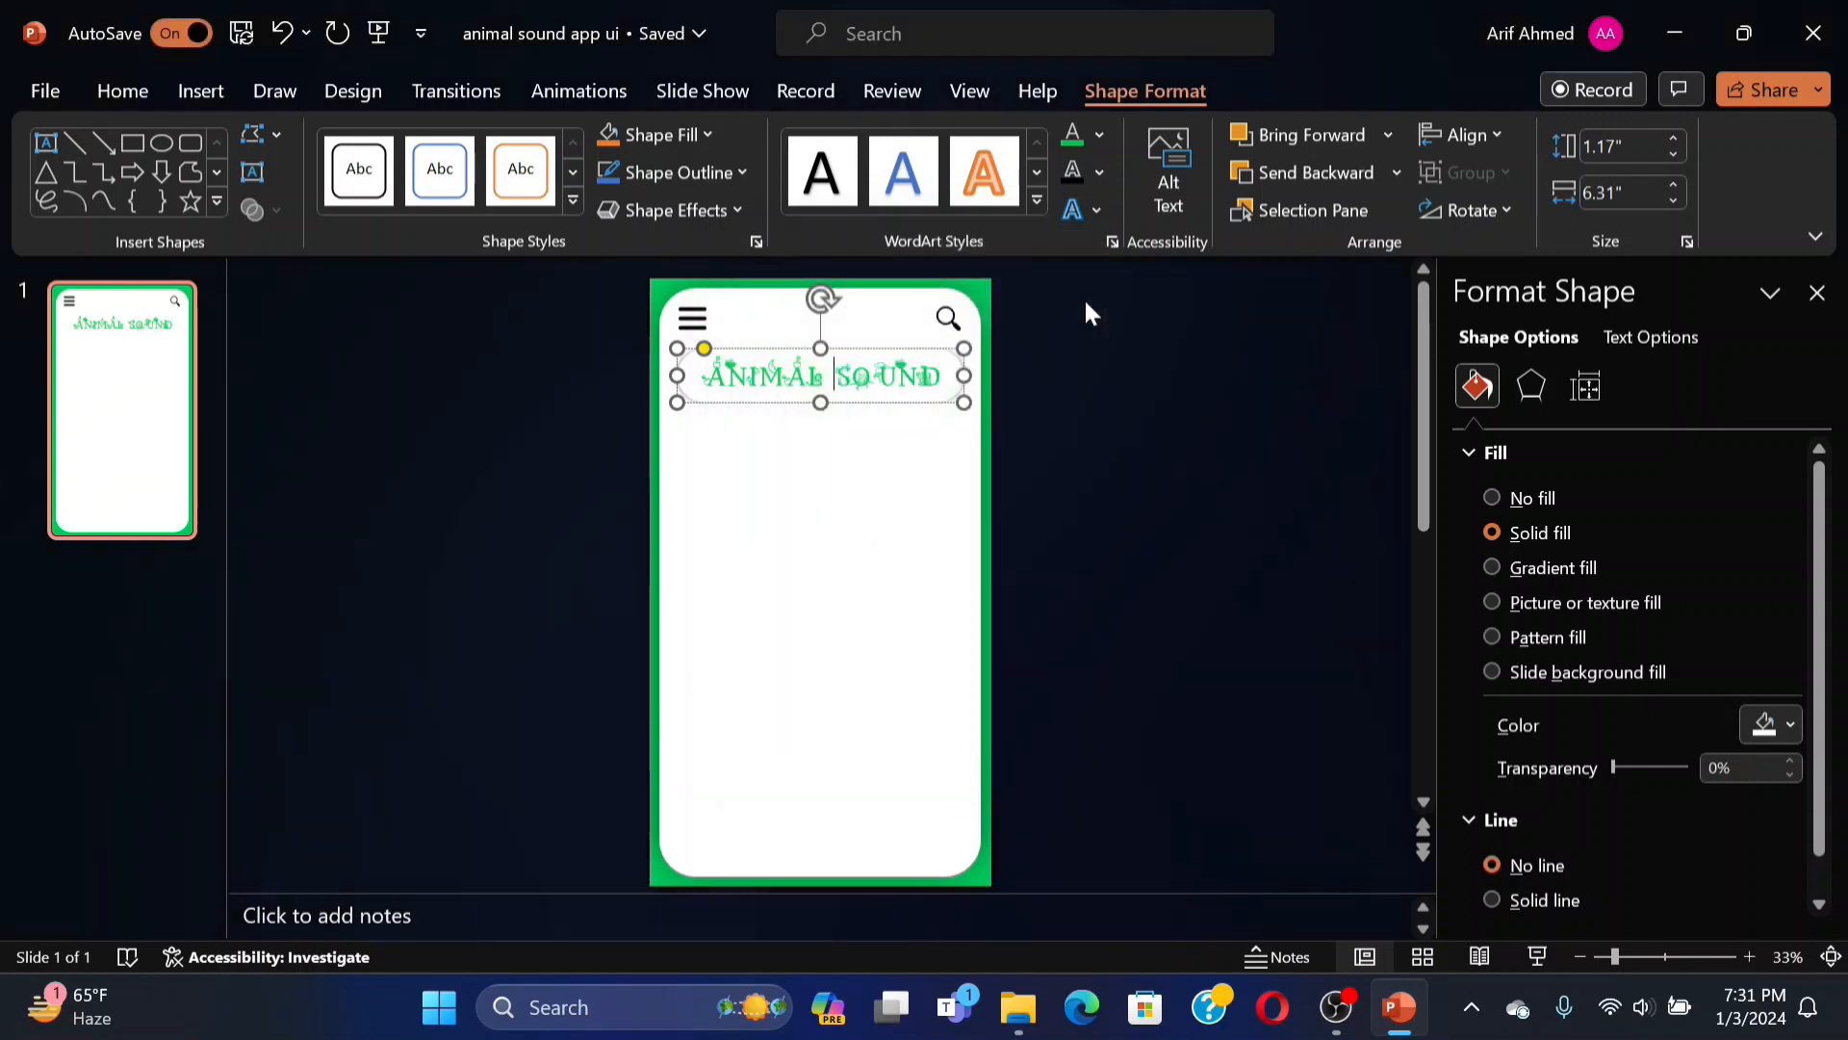
left_click(1050, 393)
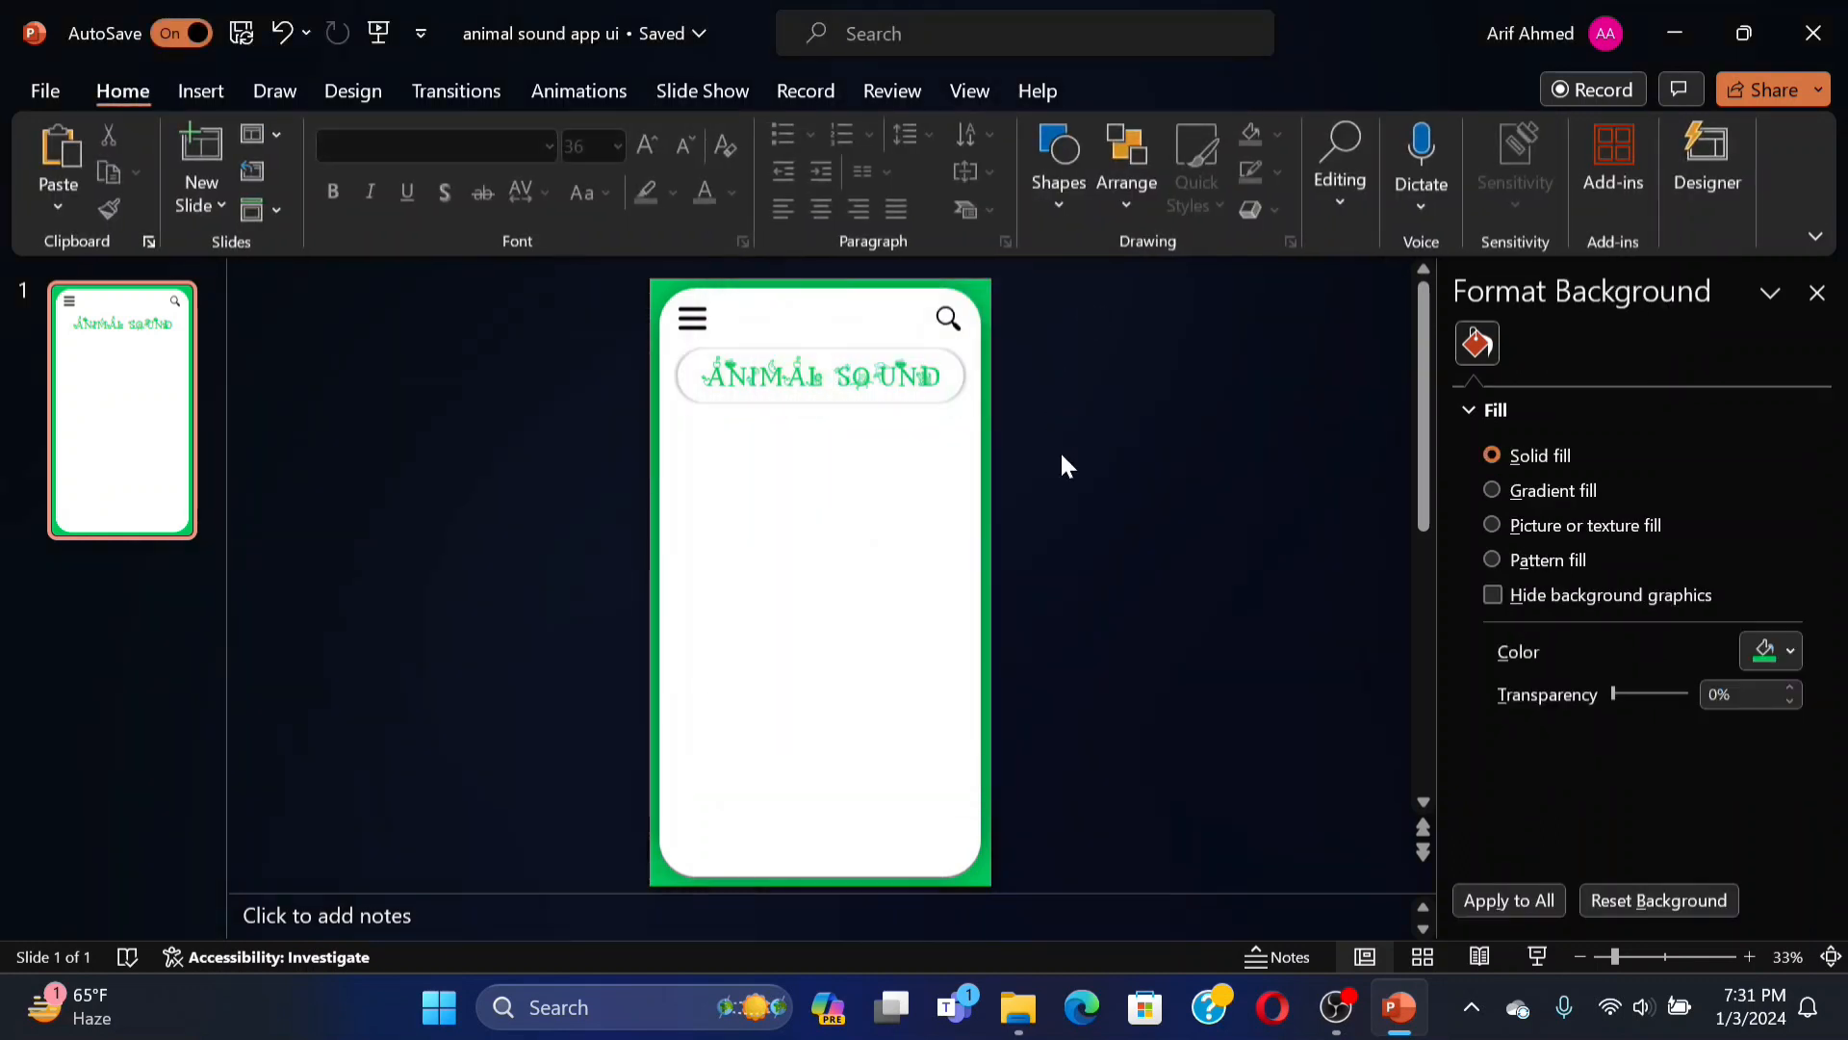
Duplicate the title bar directly below itself and replace the copy's text with "All Animal".
left_click(932, 393)
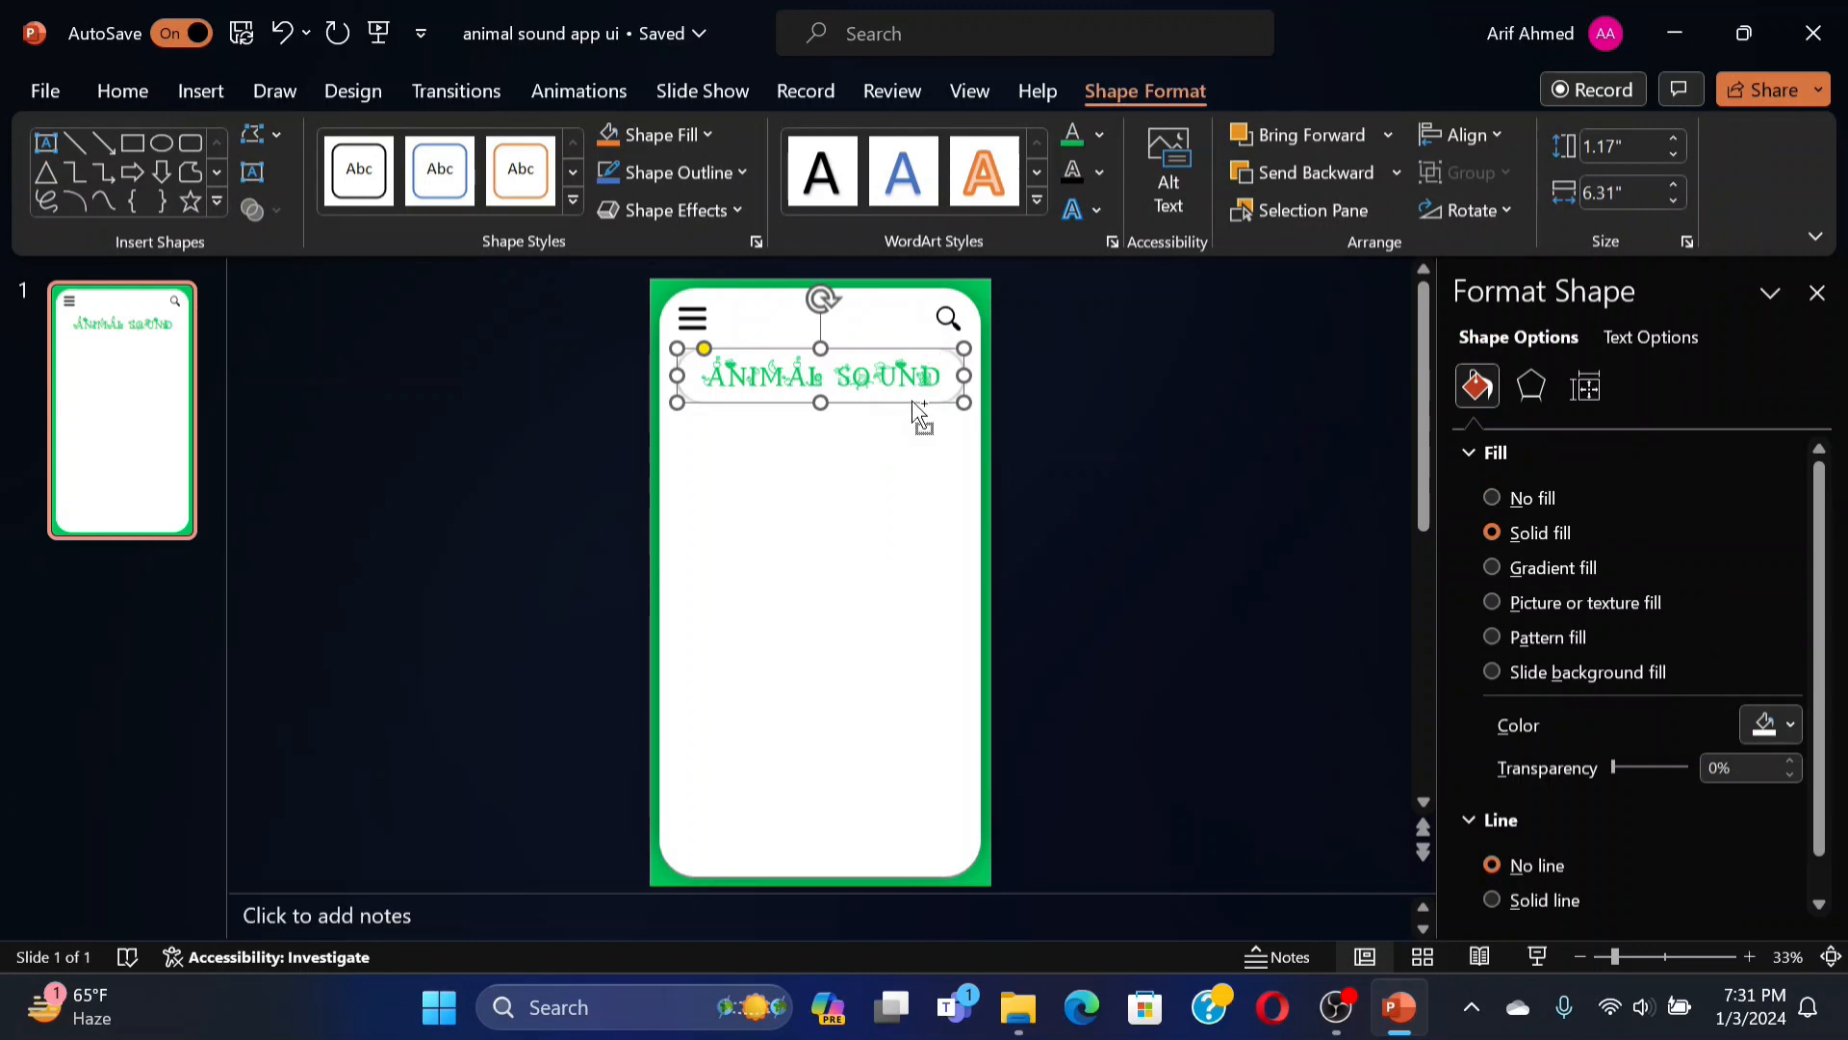
left_click_drag(893, 393, 899, 461)
double_click(903, 444)
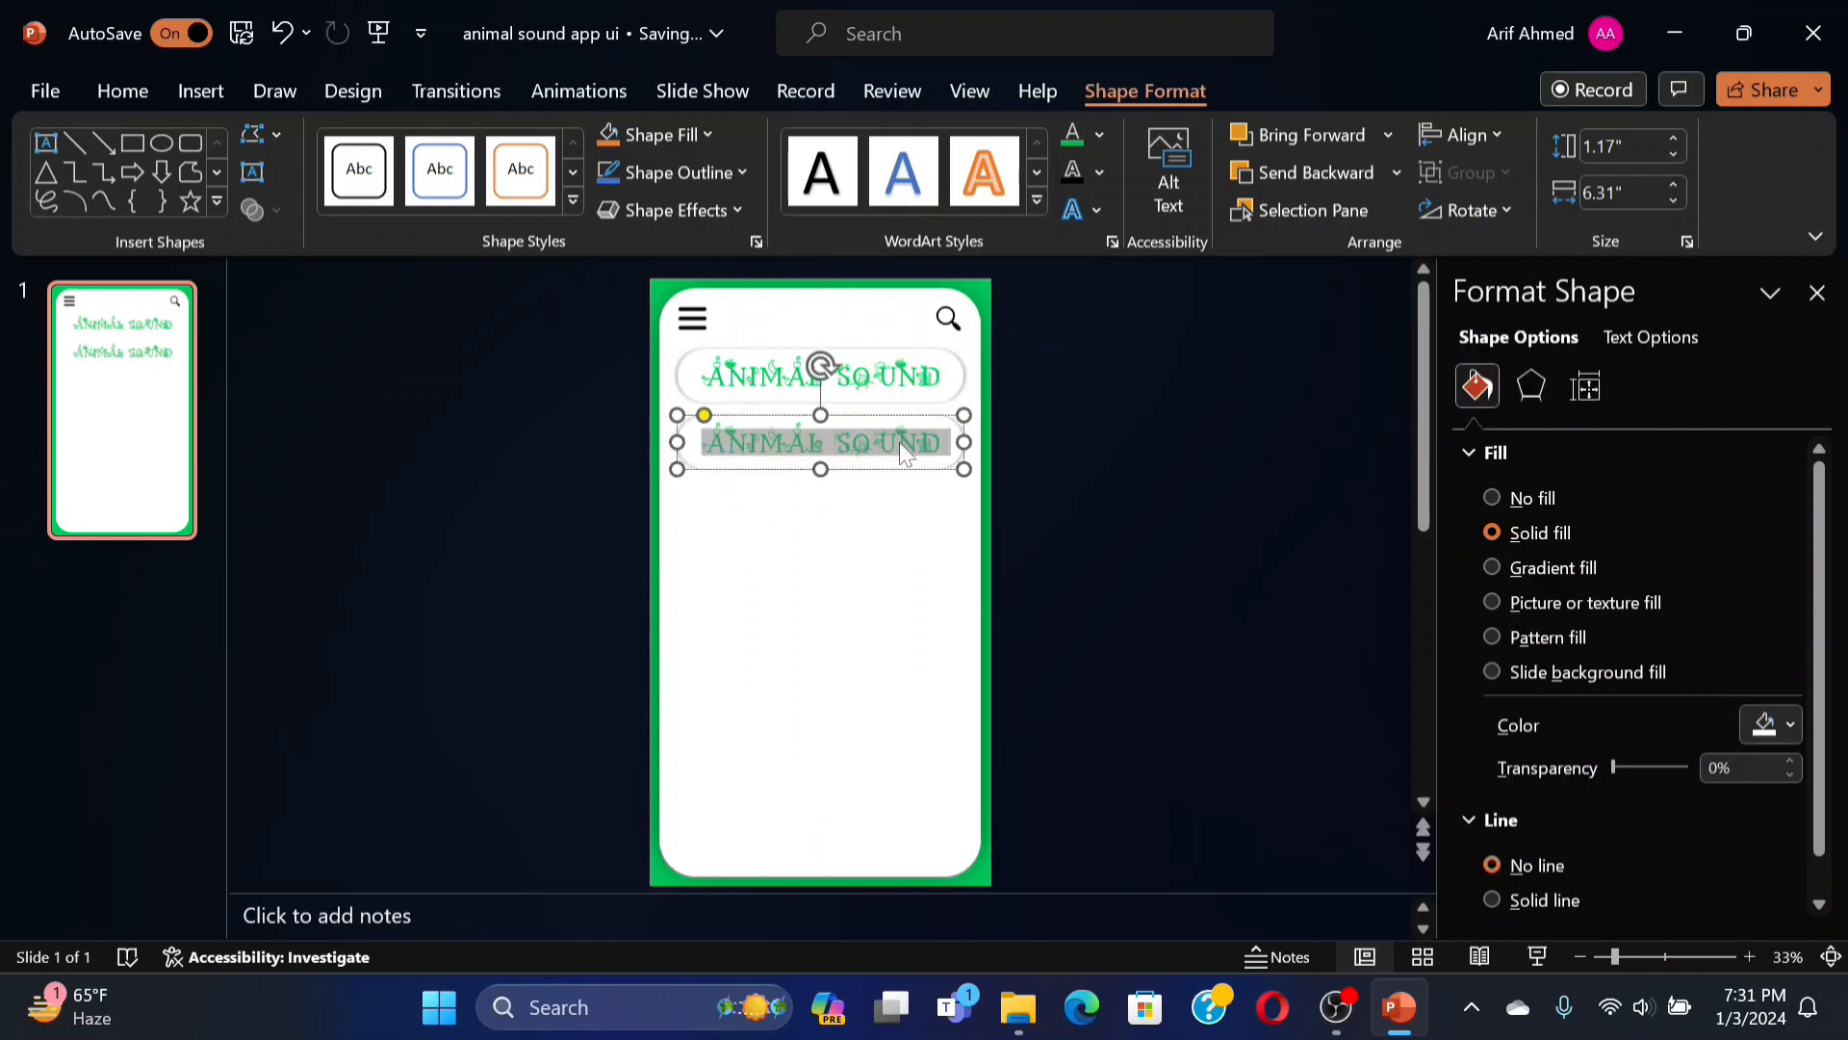
type("All Animal")
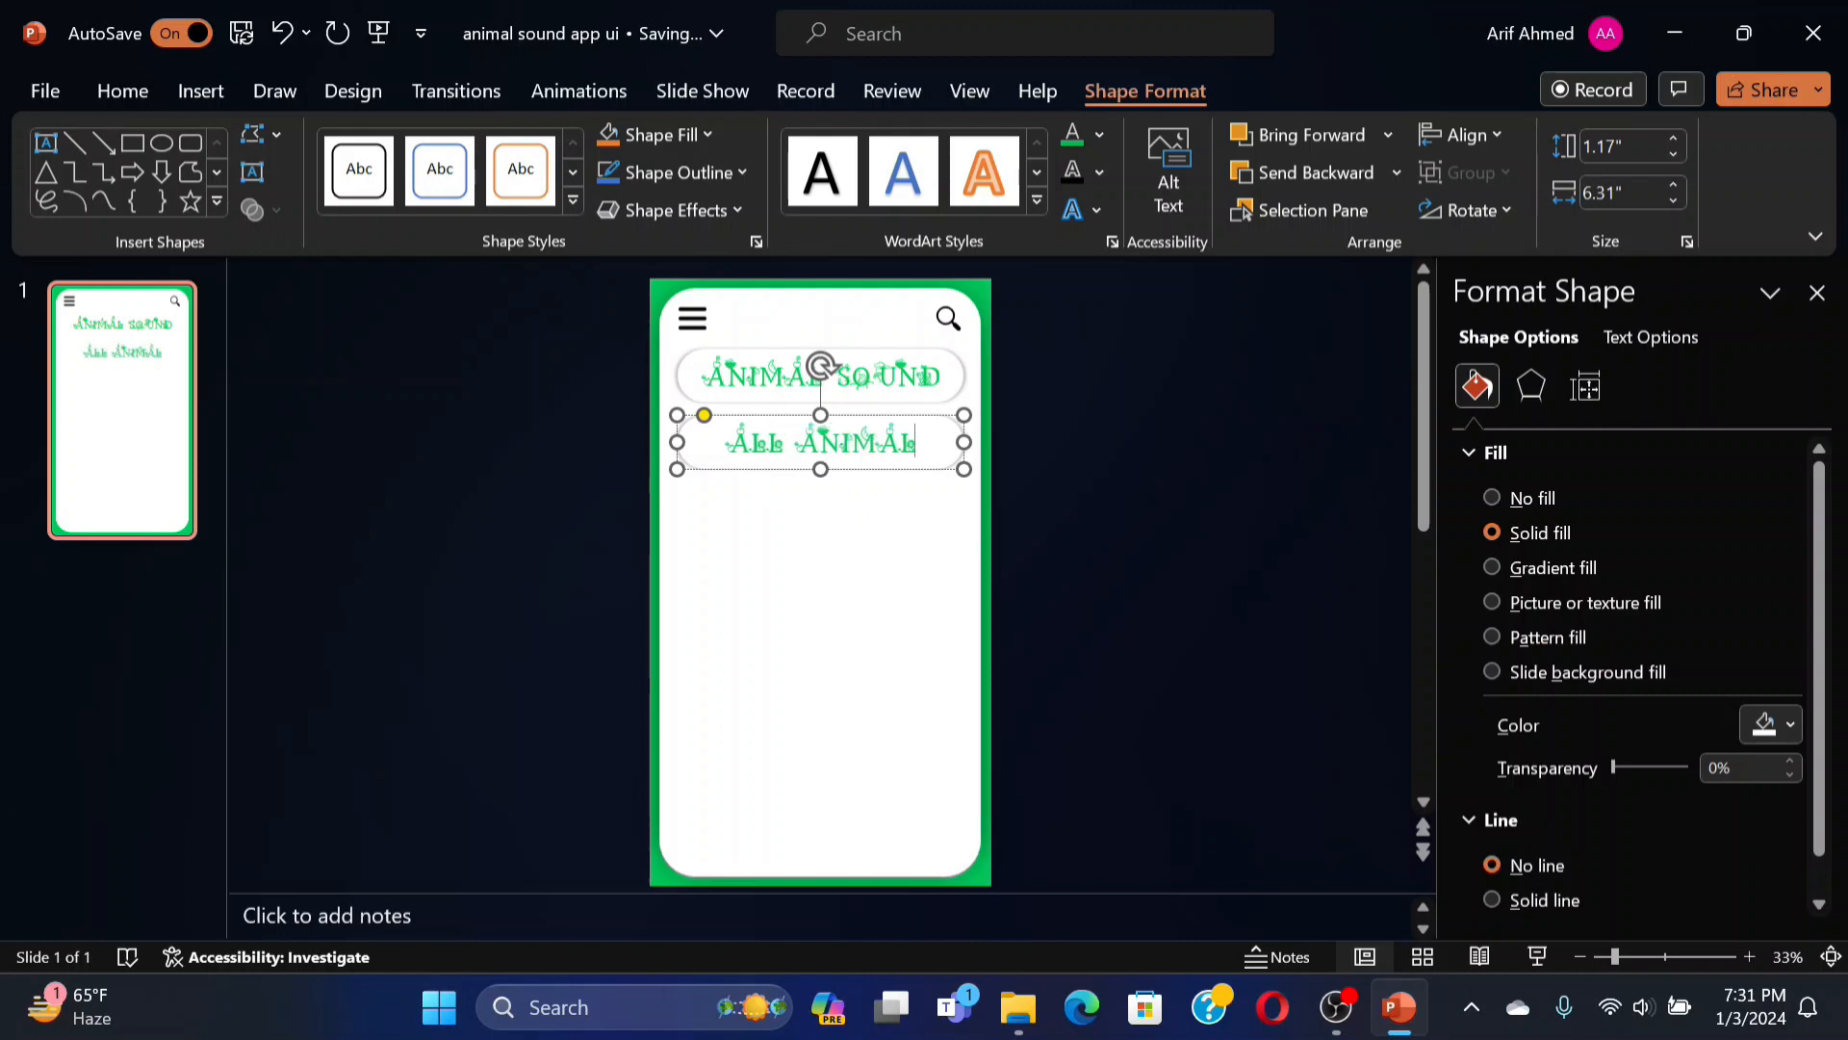
Change the "All Animal" text to Calibri (Body) and shorten its bar to a button about 2.73" wide.
key("ctrl+a")
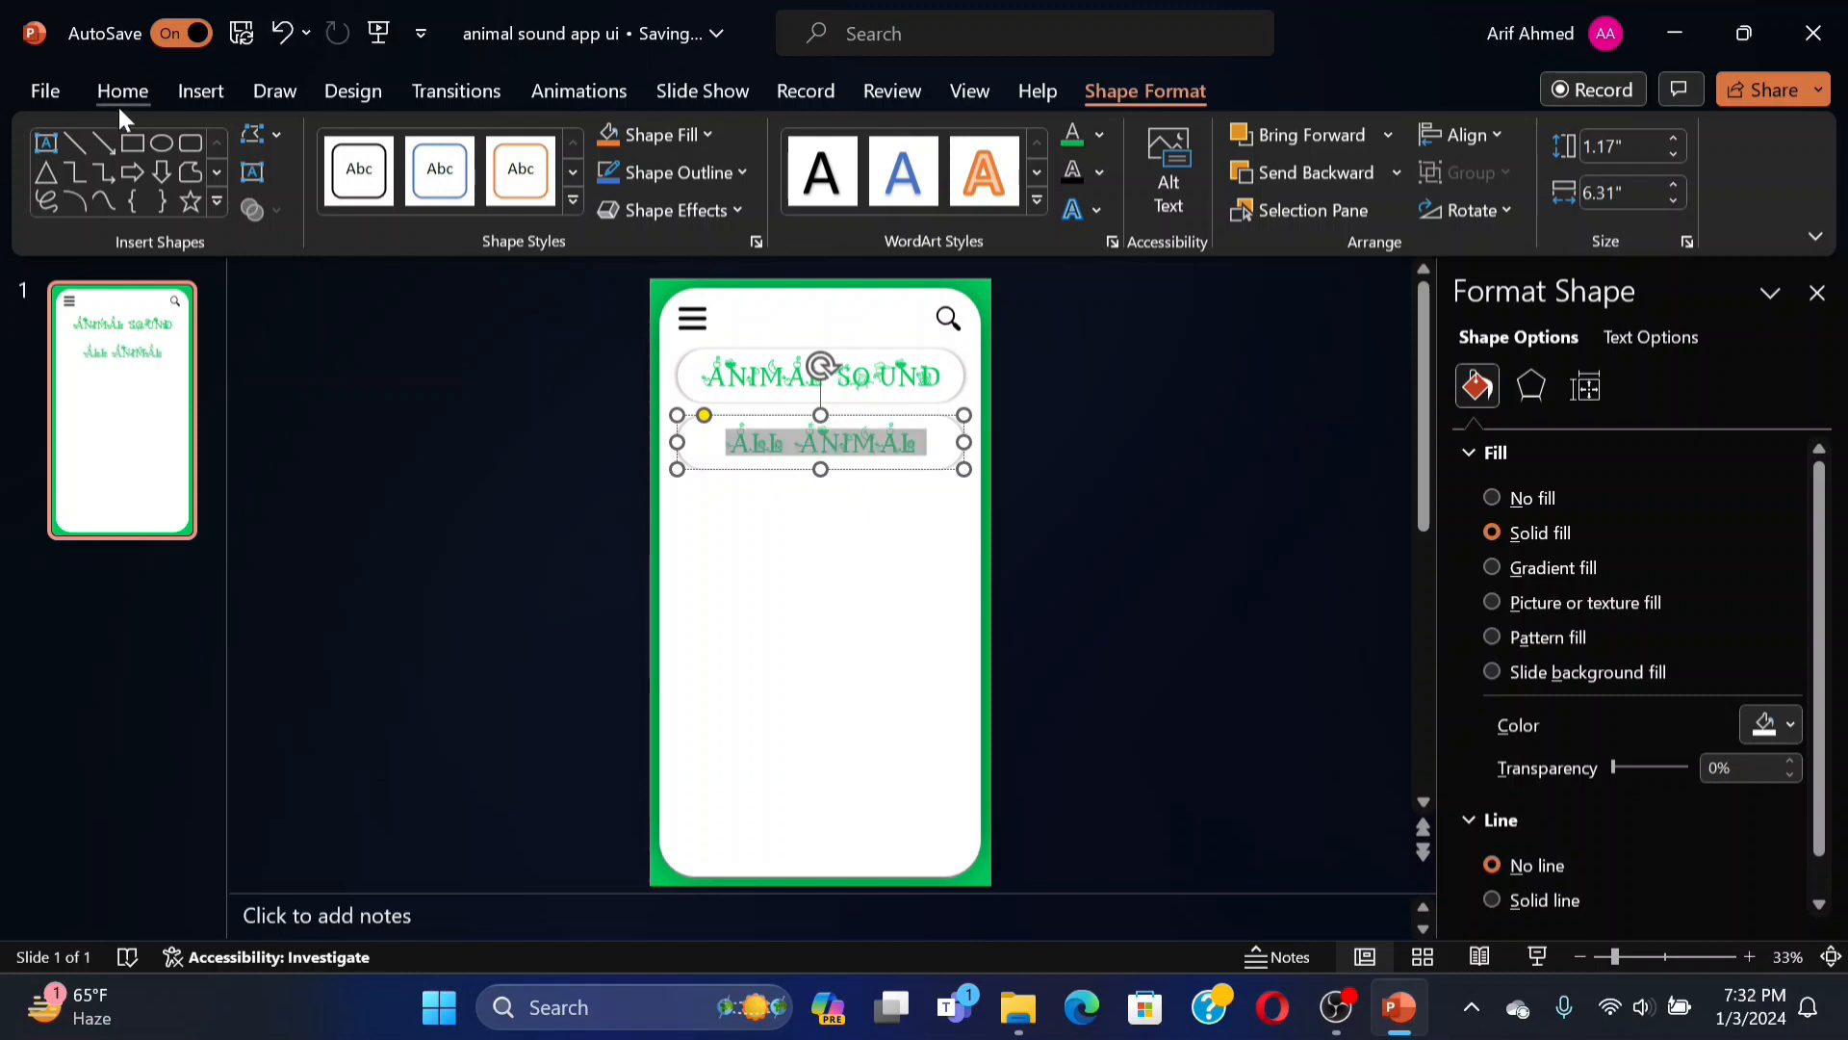
left_click(123, 94)
left_click(549, 145)
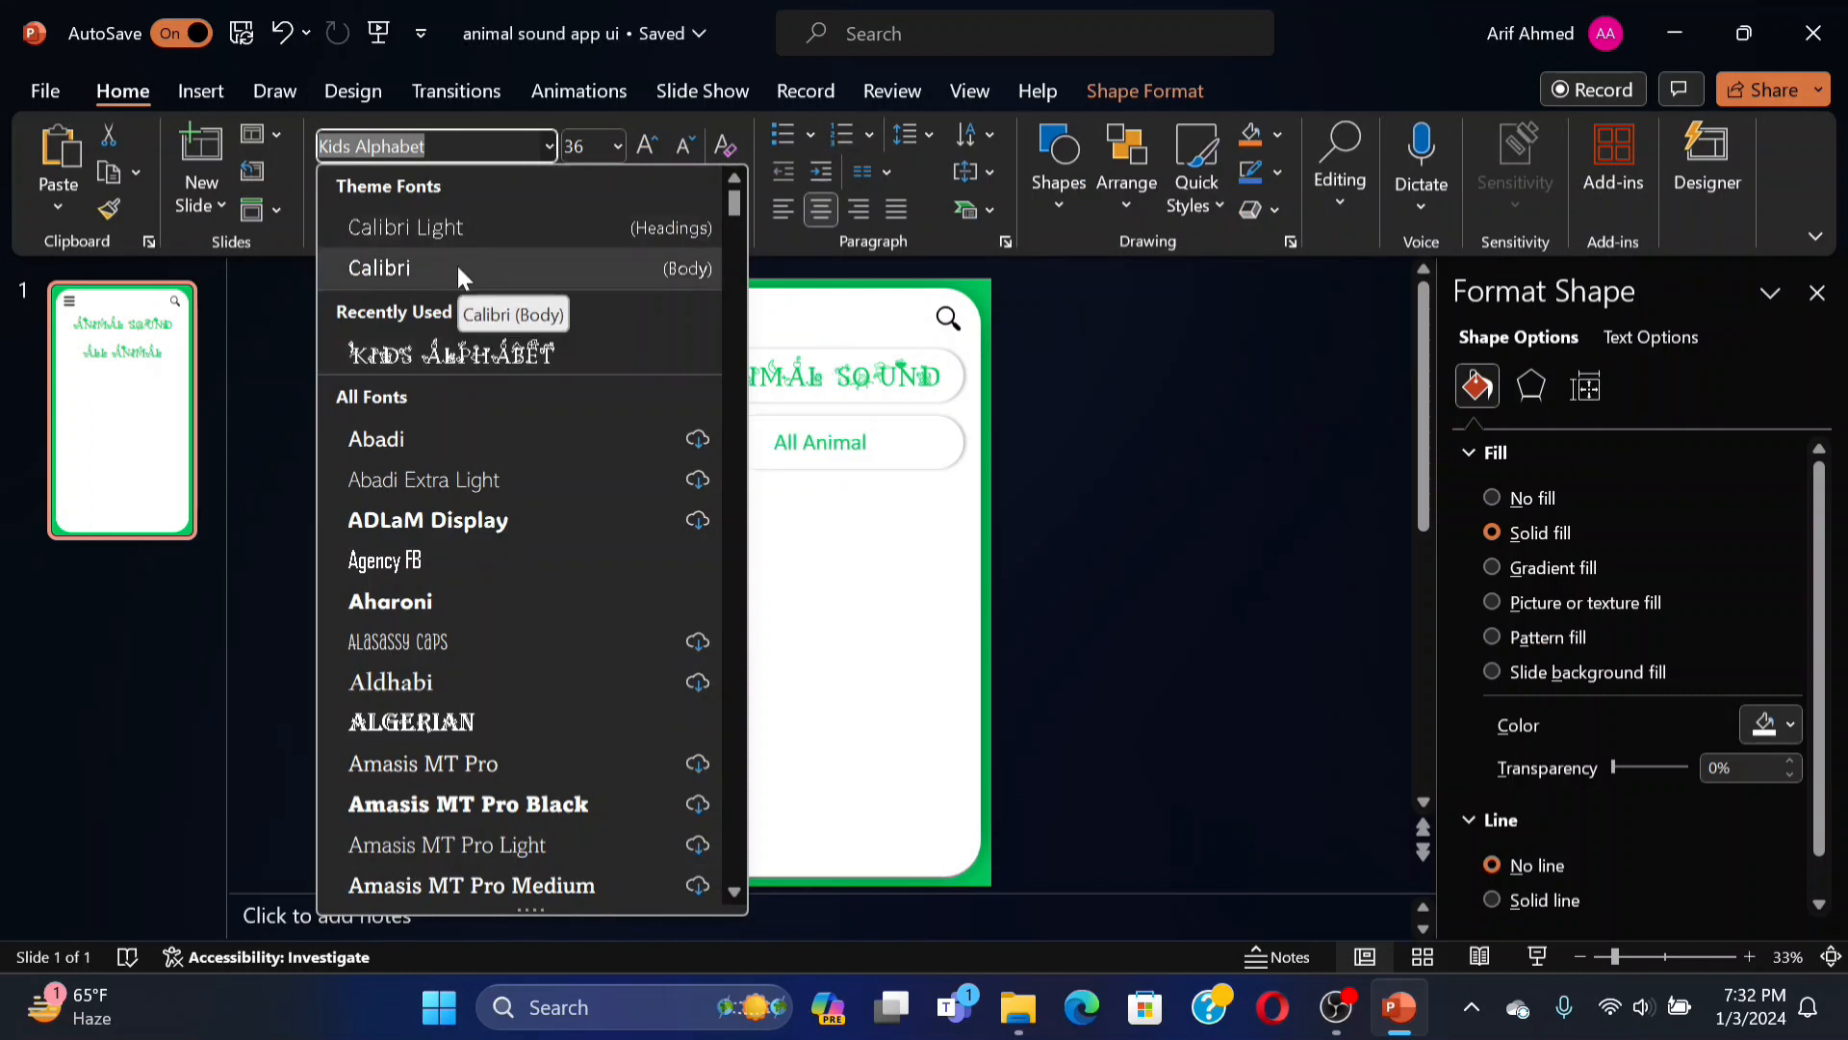
left_click(459, 267)
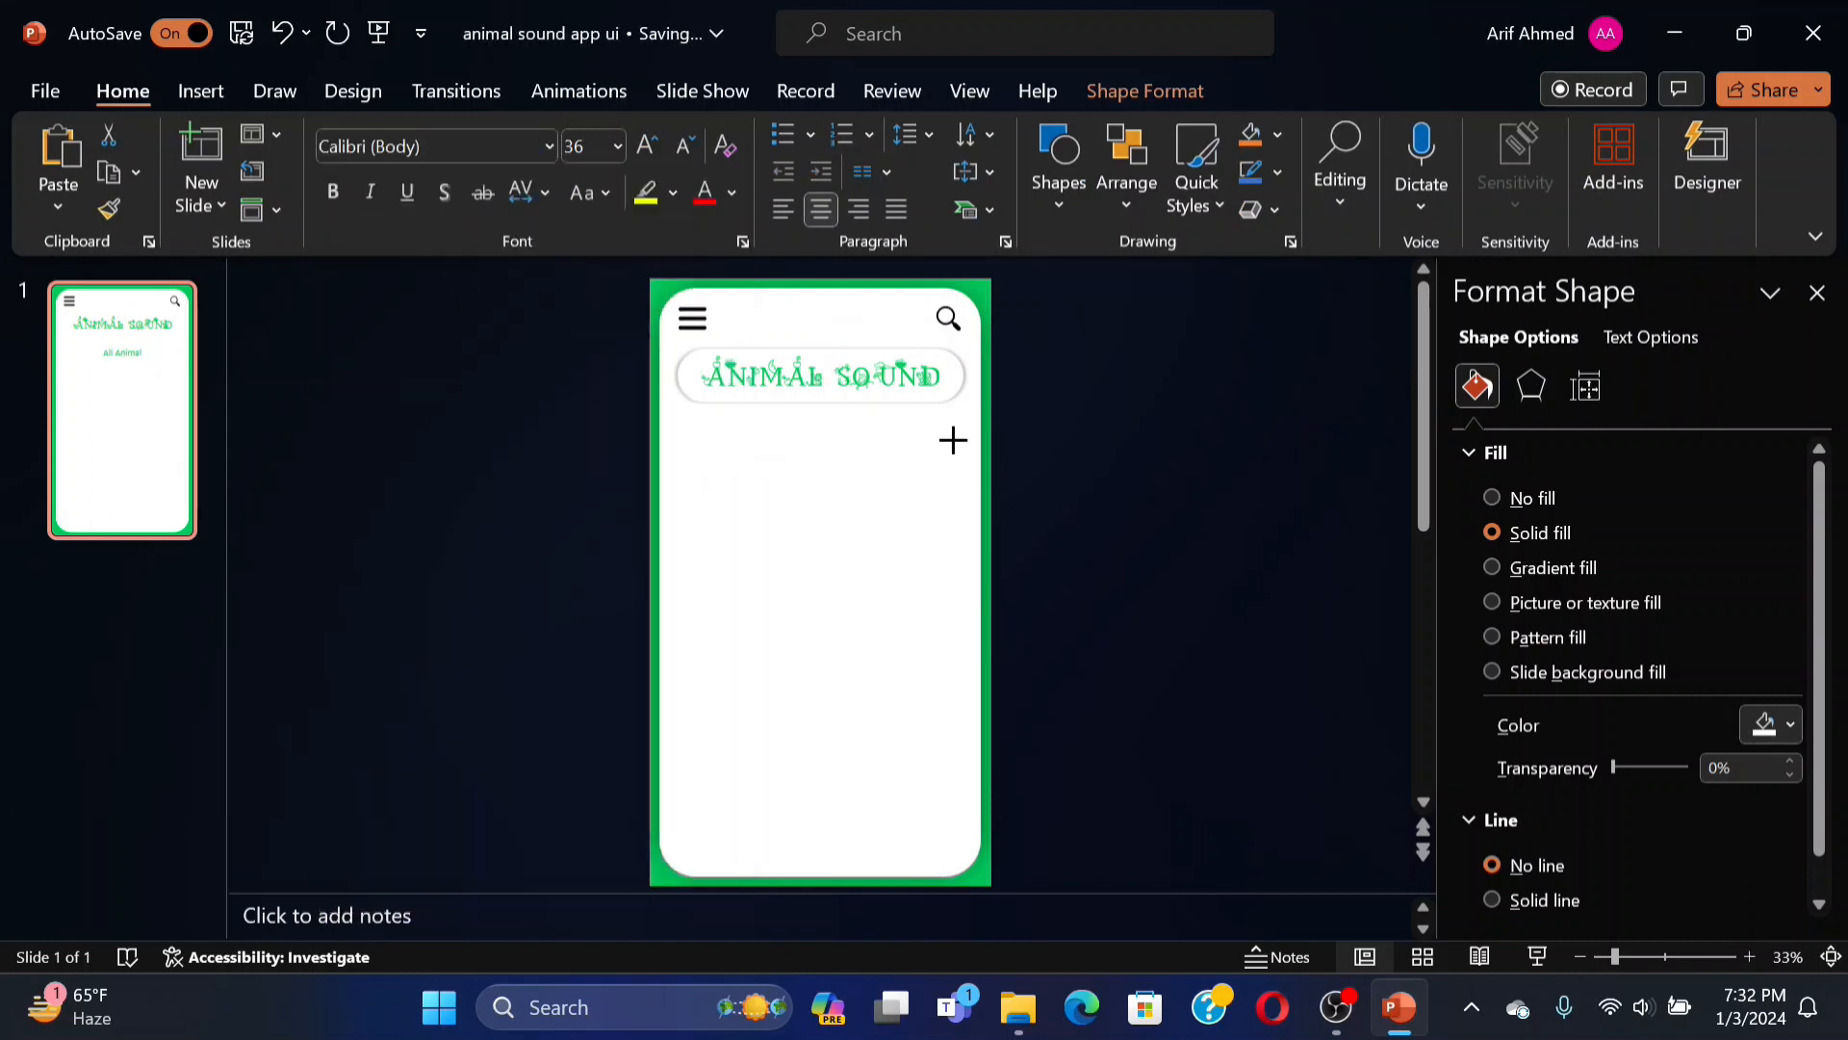
left_click_drag(953, 440, 801, 453)
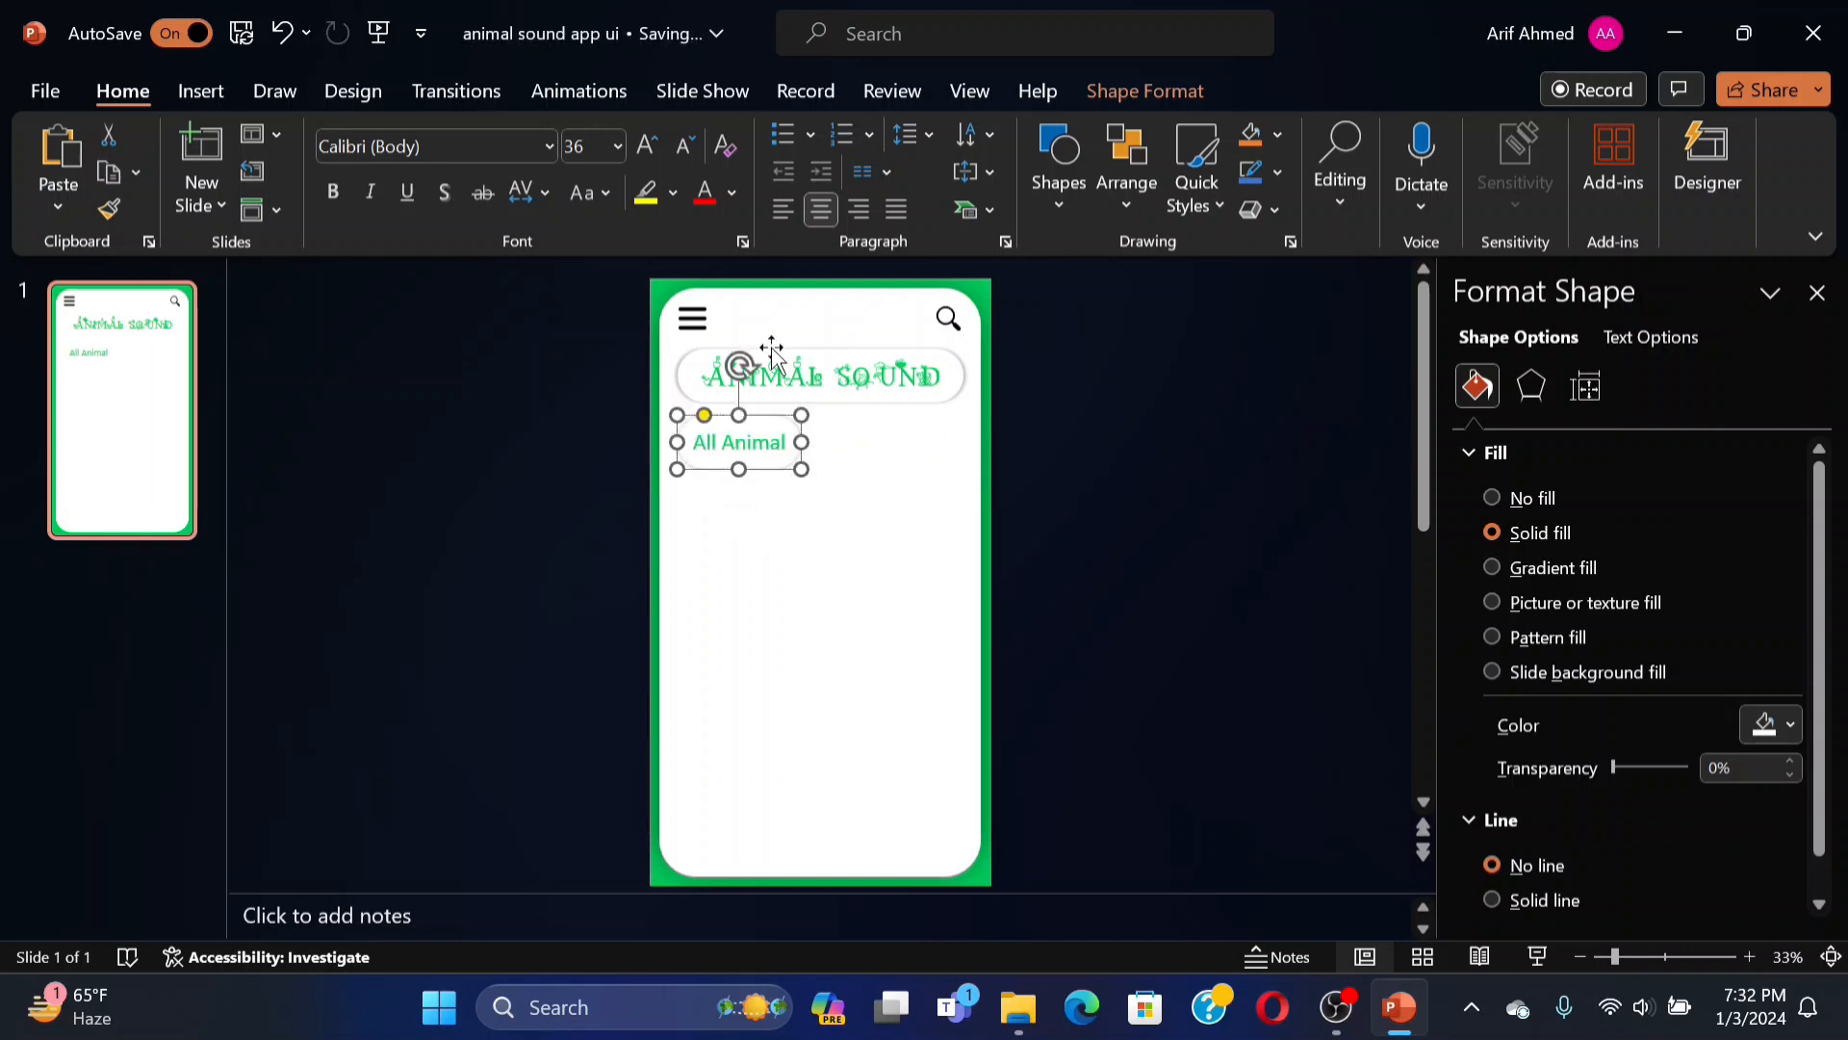
Fill the "All Animal" button with the recently used green and make its text white.
left_click(1117, 88)
left_click(664, 134)
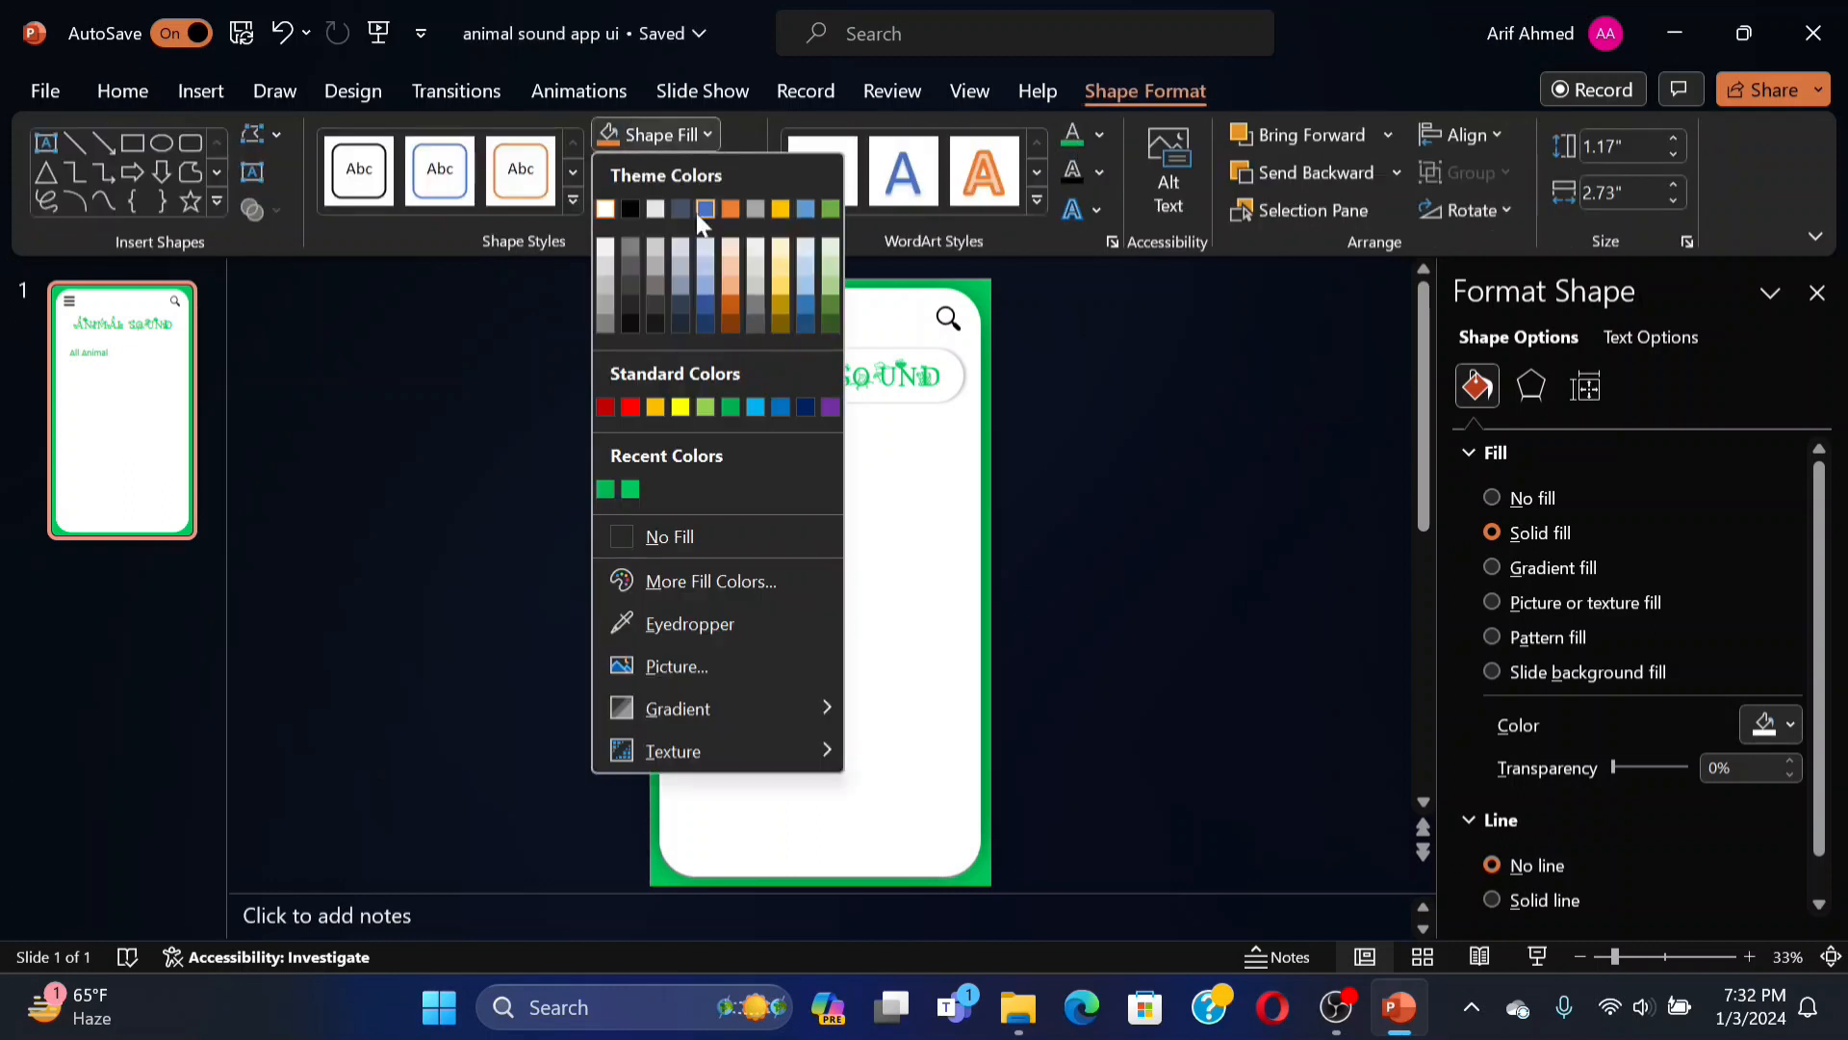
left_click(631, 489)
left_click(1098, 135)
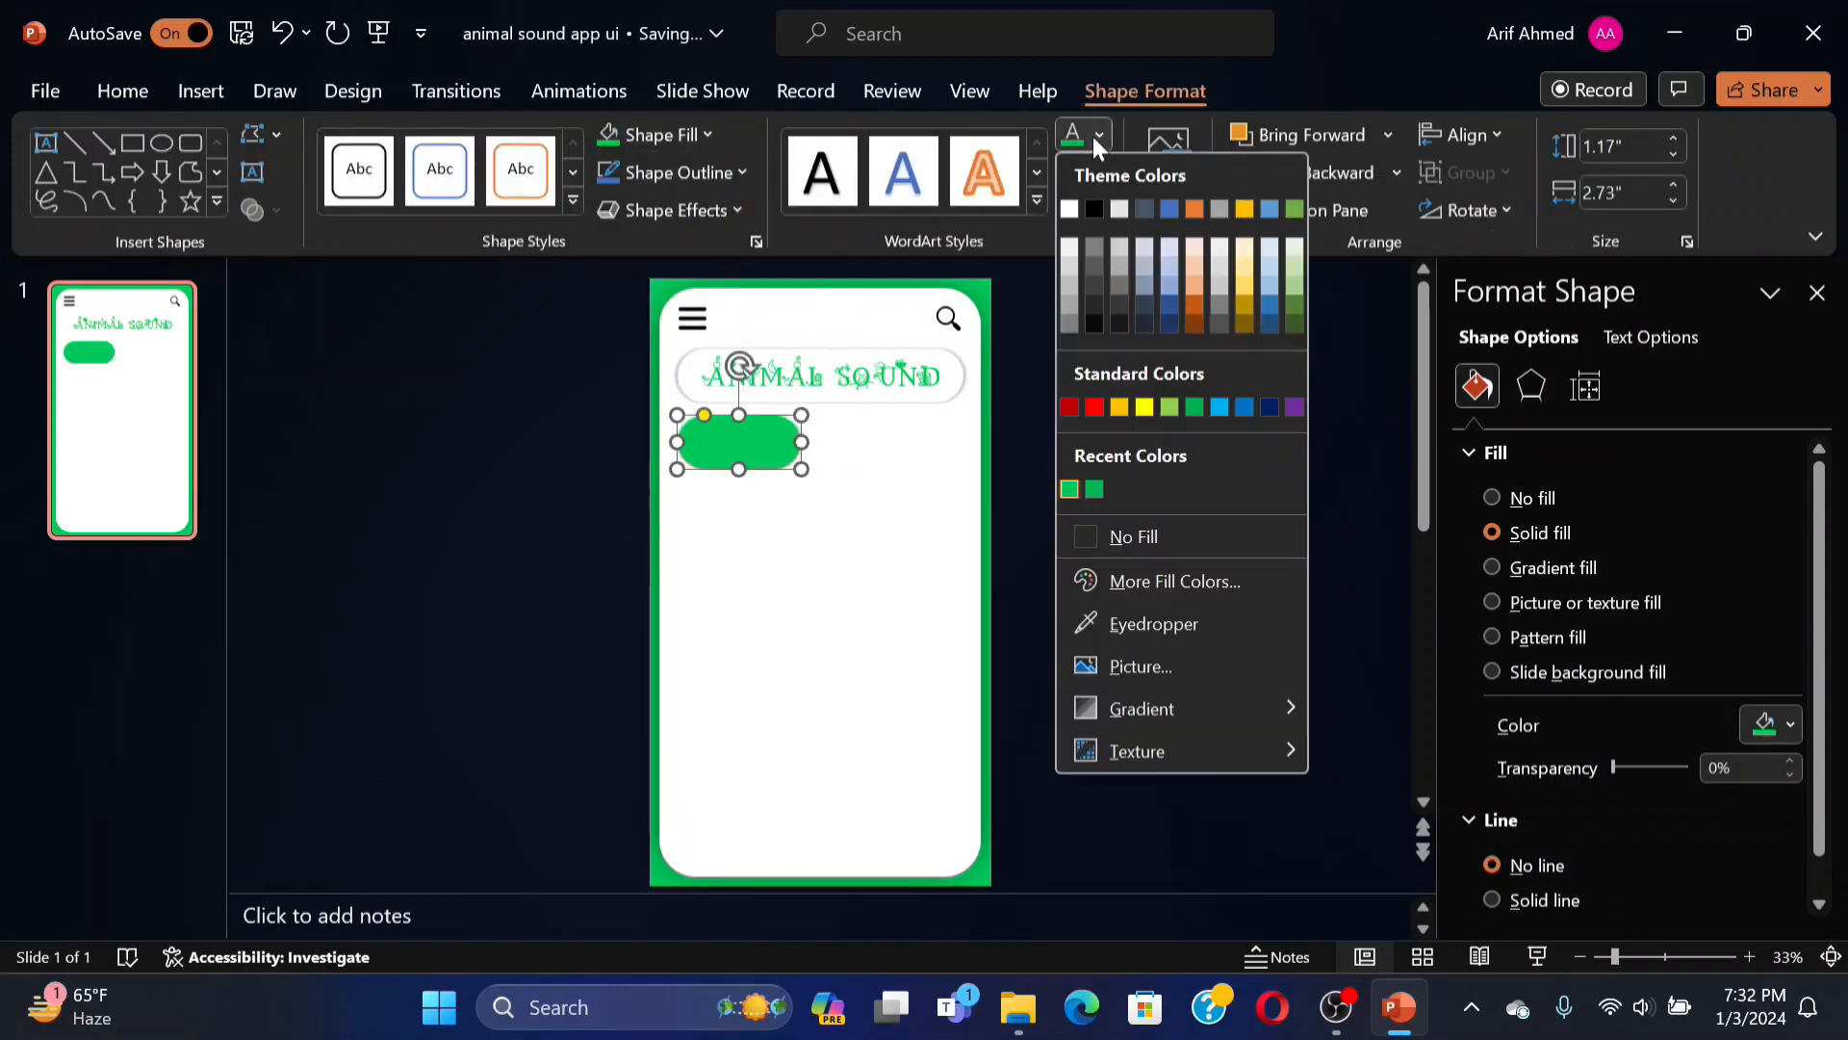
left_click(1074, 210)
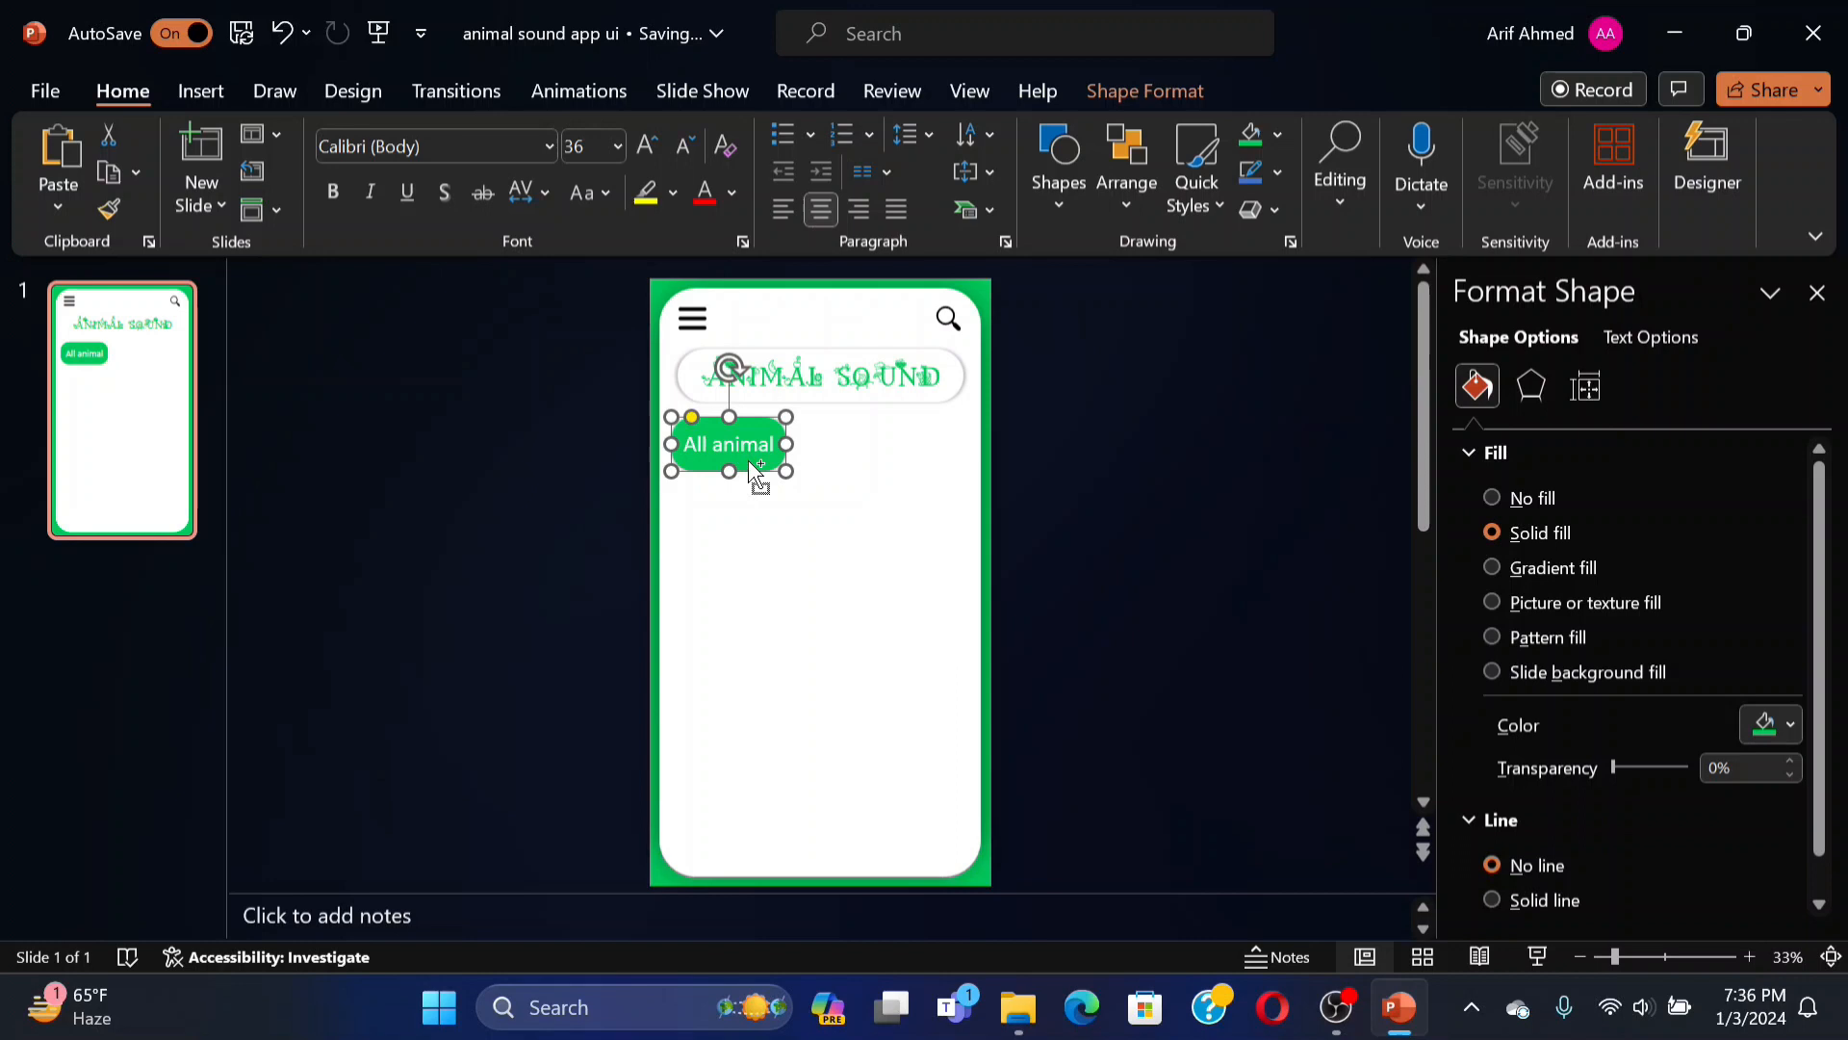
Duplicate the "All animal" button to its right, narrow the copy to about 1.74" and replace its text with "Bird".
left_click_drag(757, 479, 876, 444)
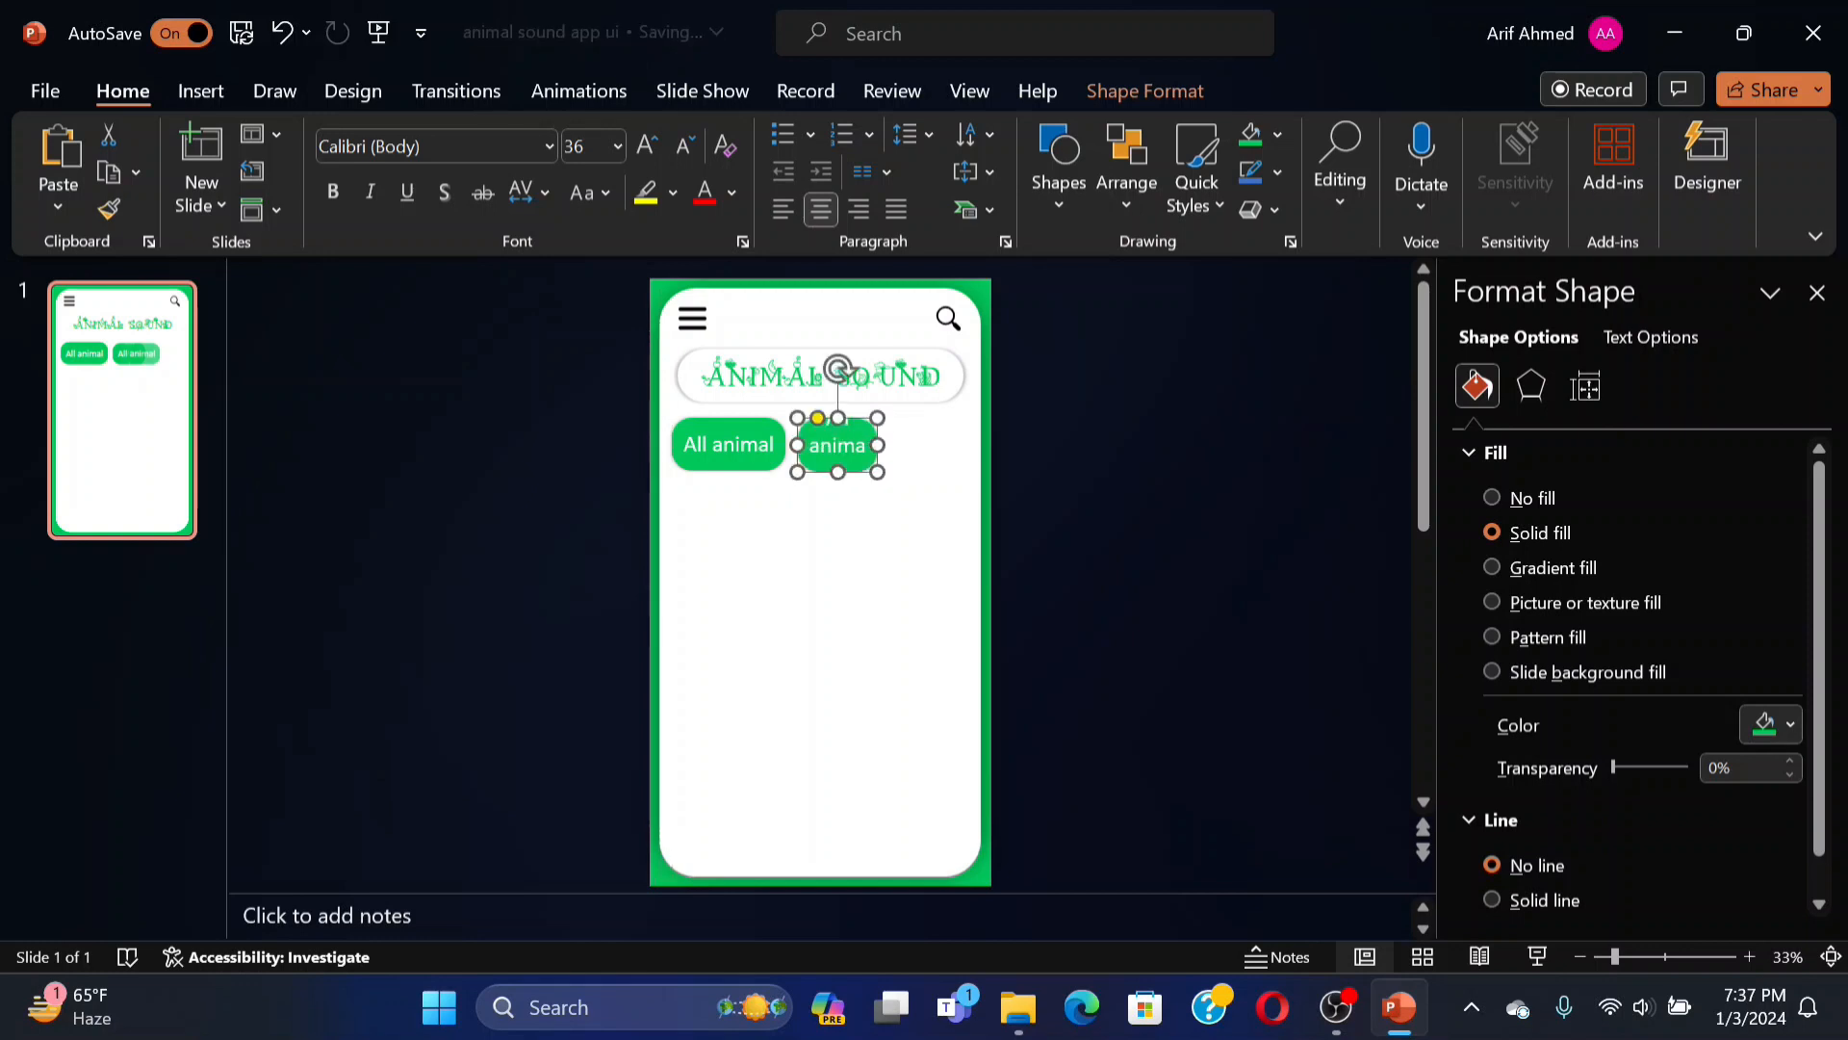
key("Escape")
left_click(807, 421)
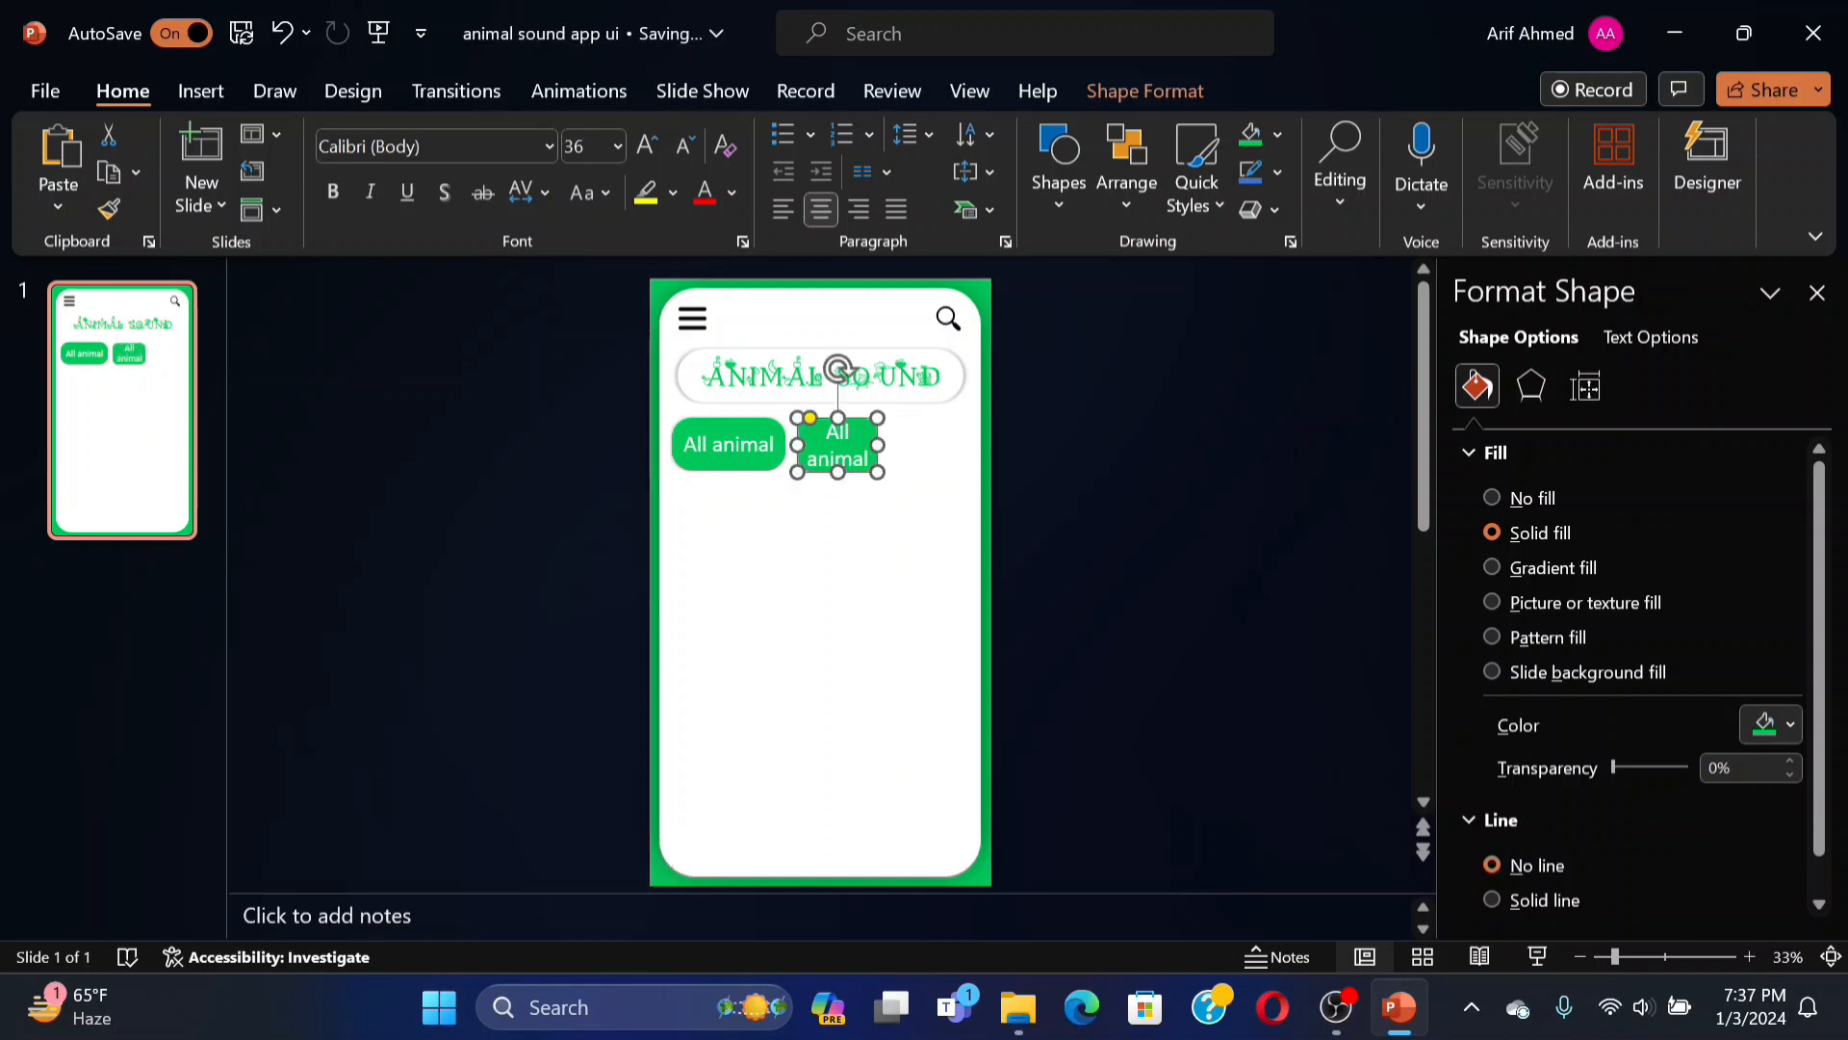
triple_click(841, 464)
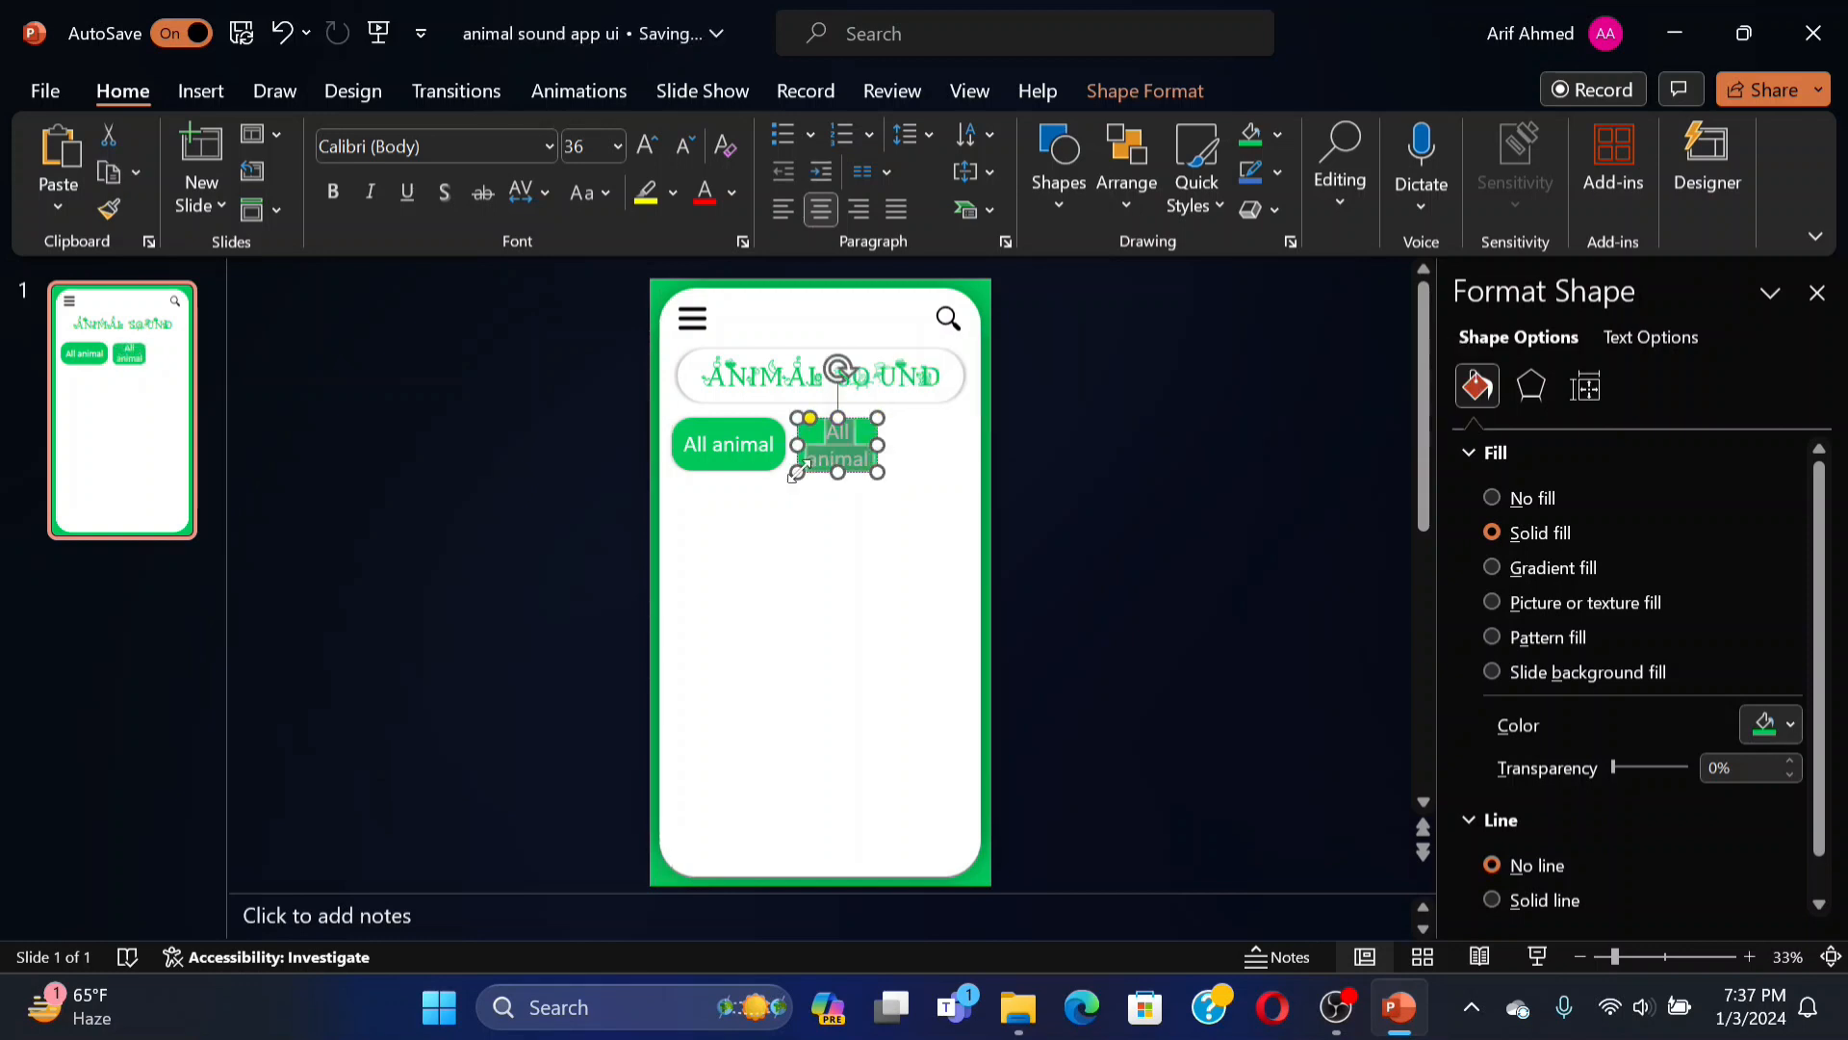
type("Bird")
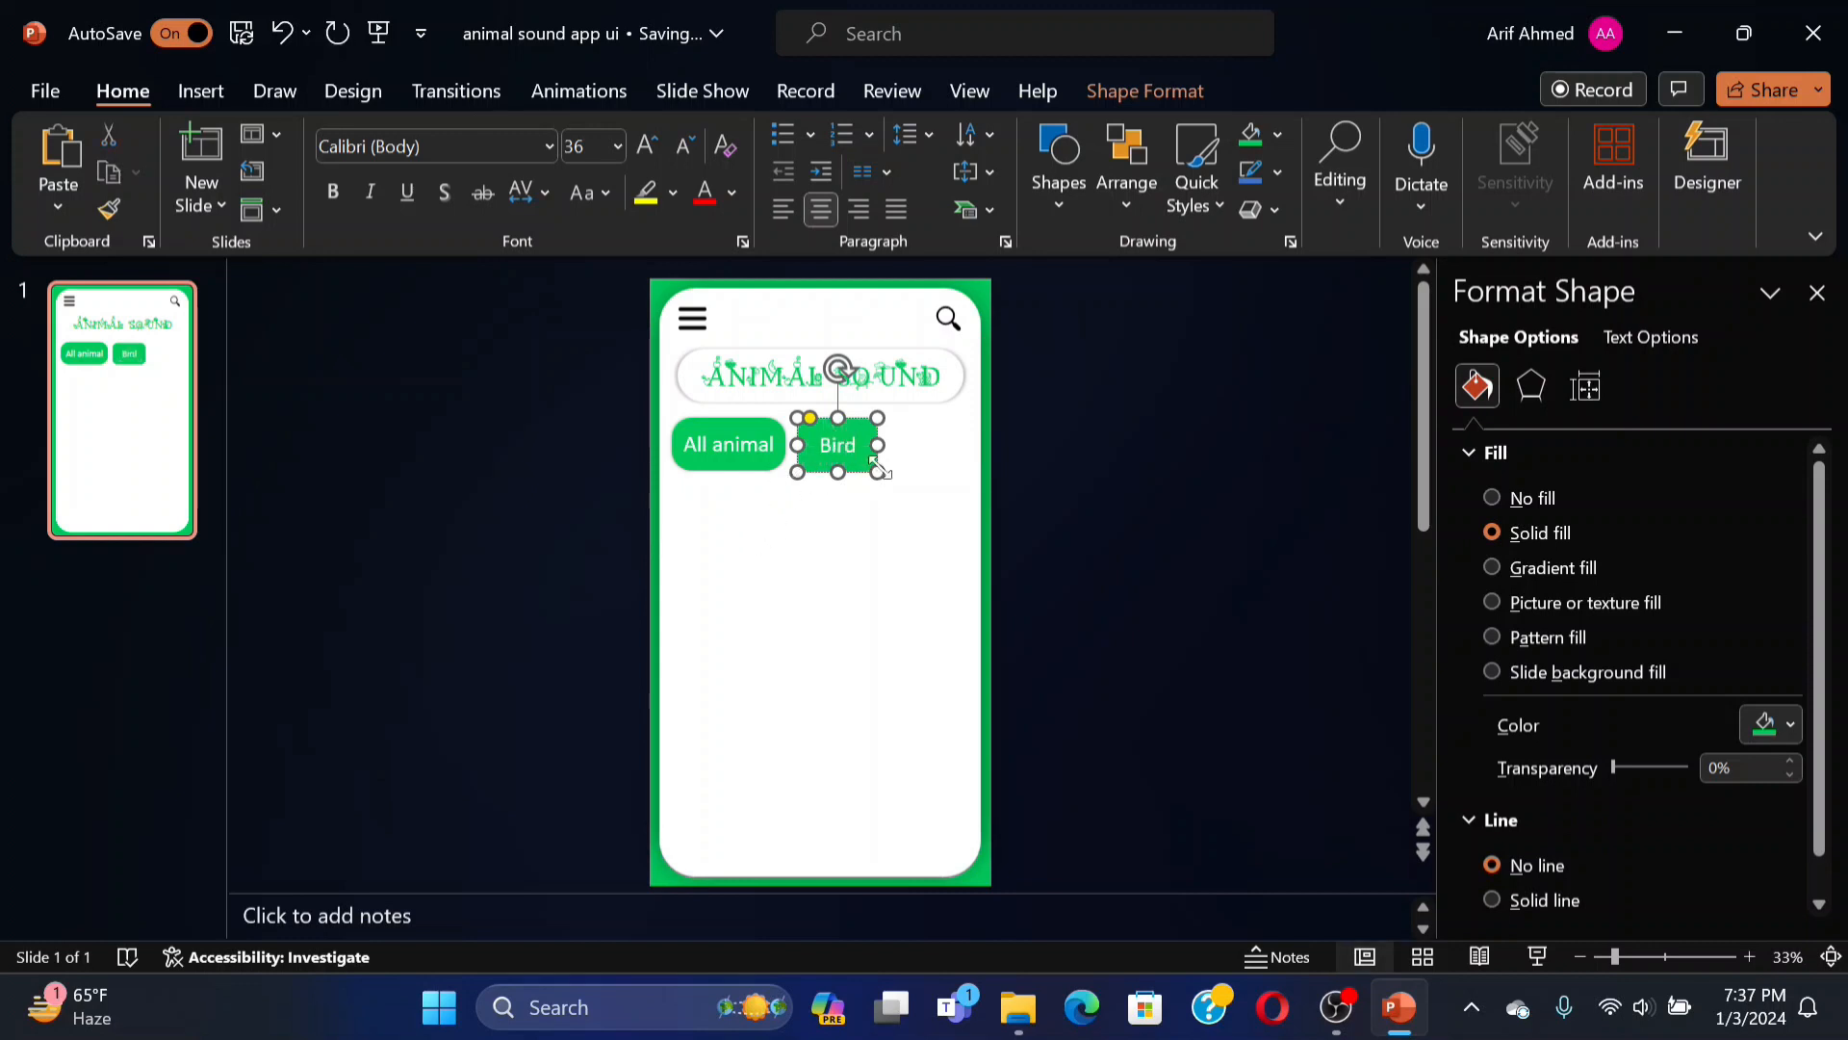
Duplicate the "Bird" button to its right and replace the copy's text with "Pets".
left_click_drag(821, 446, 920, 462)
double_click(921, 445)
type("Pets")
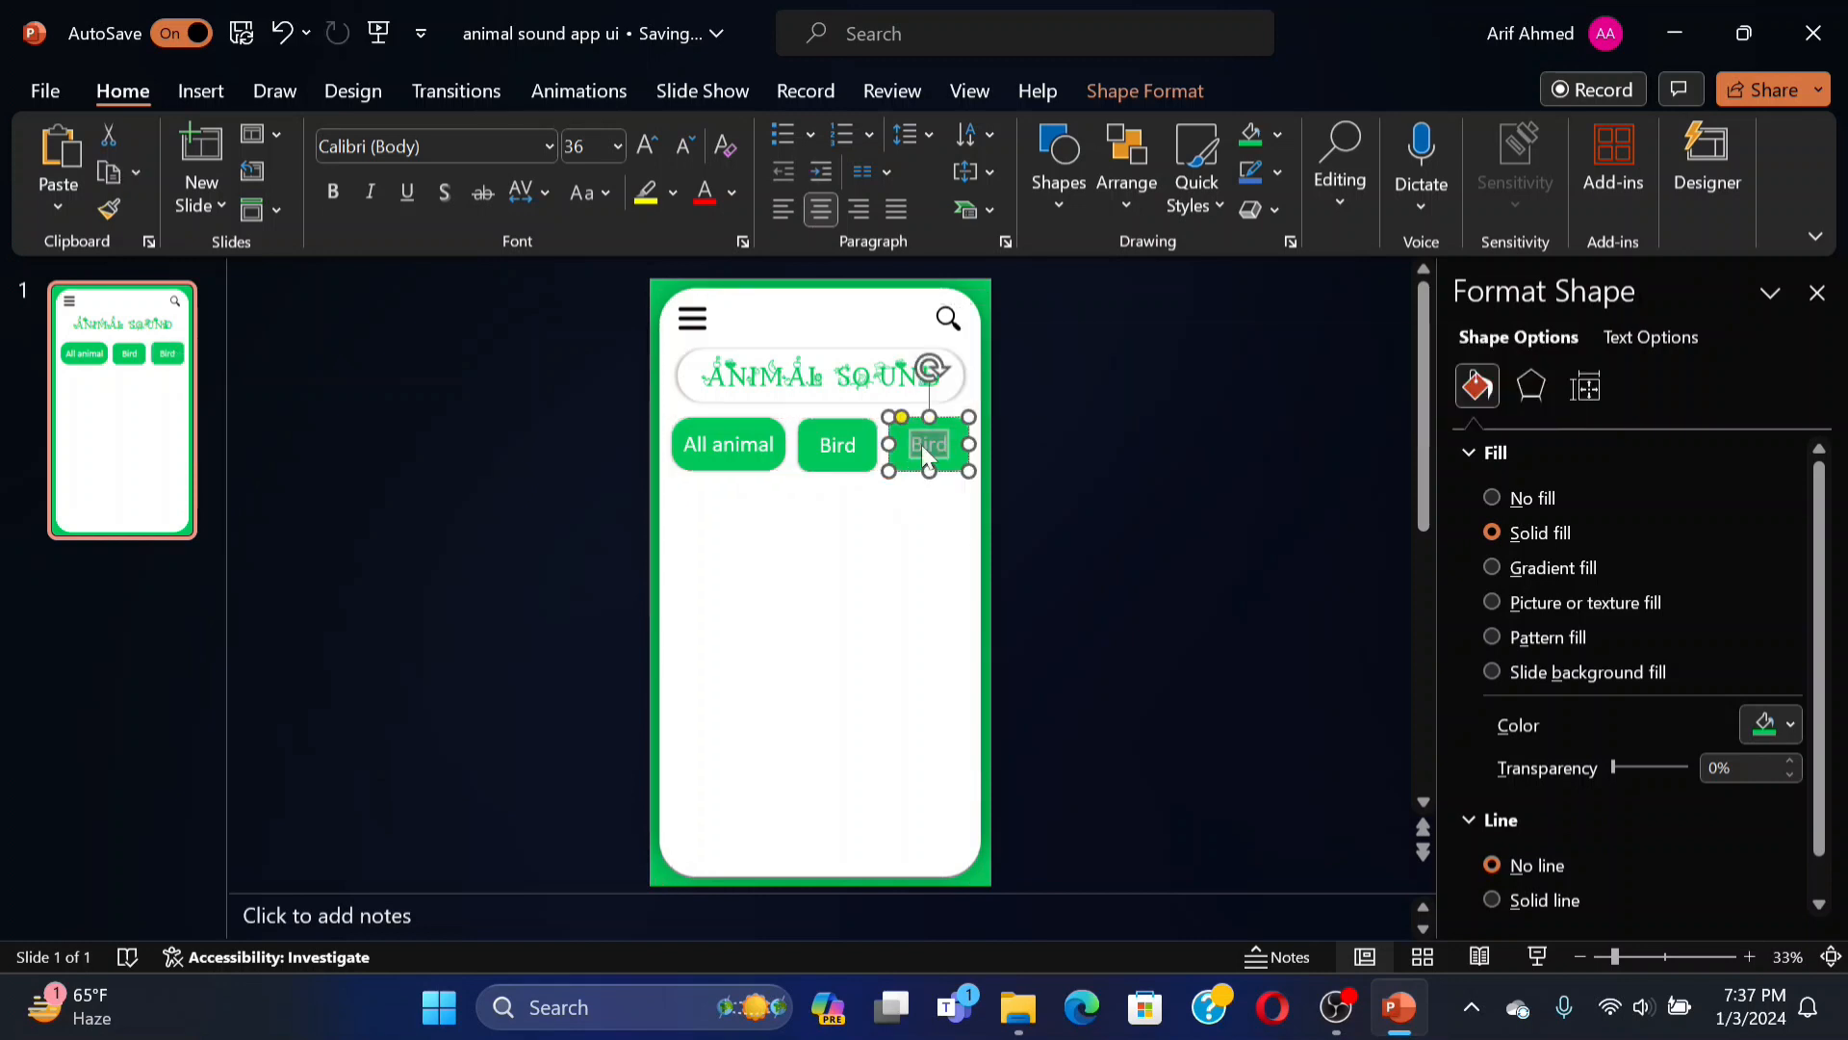
Set the "All animal" button's shadow to 46% transparency, 100% size, 45° angle and 3 pt distance.
left_click(729, 450)
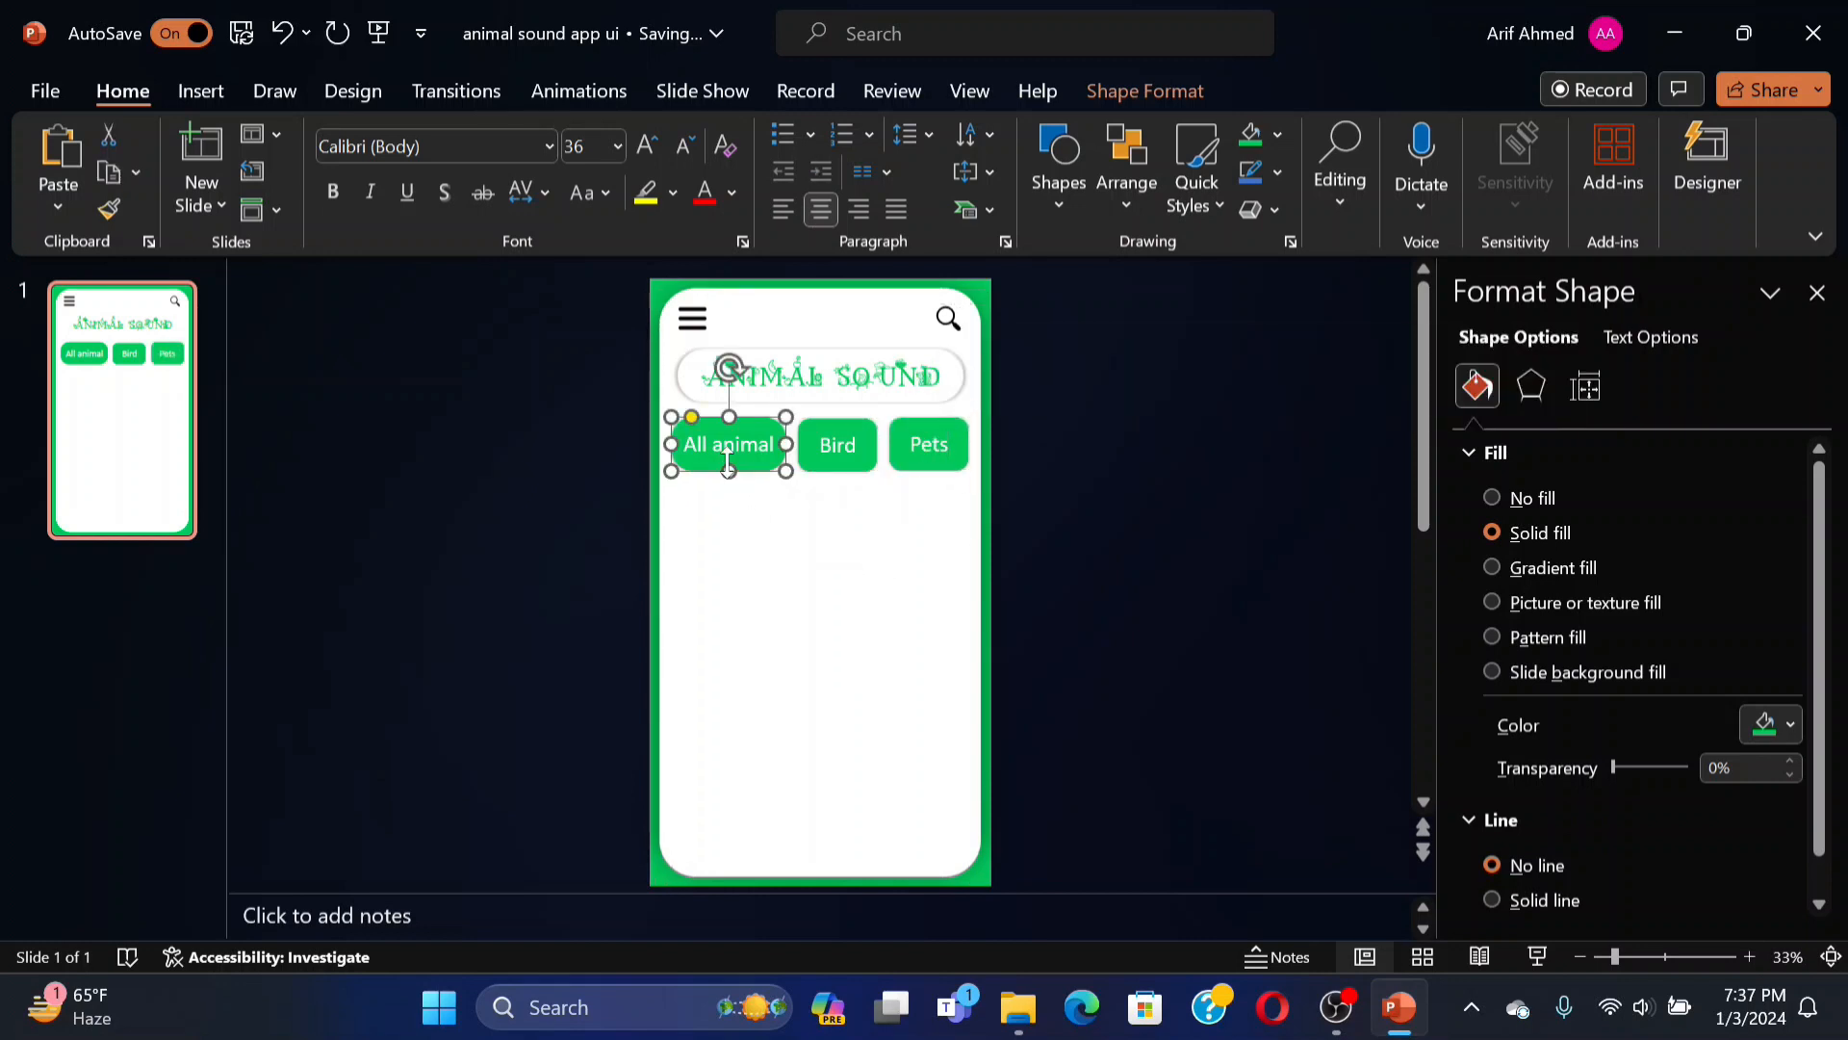
left_click(1543, 392)
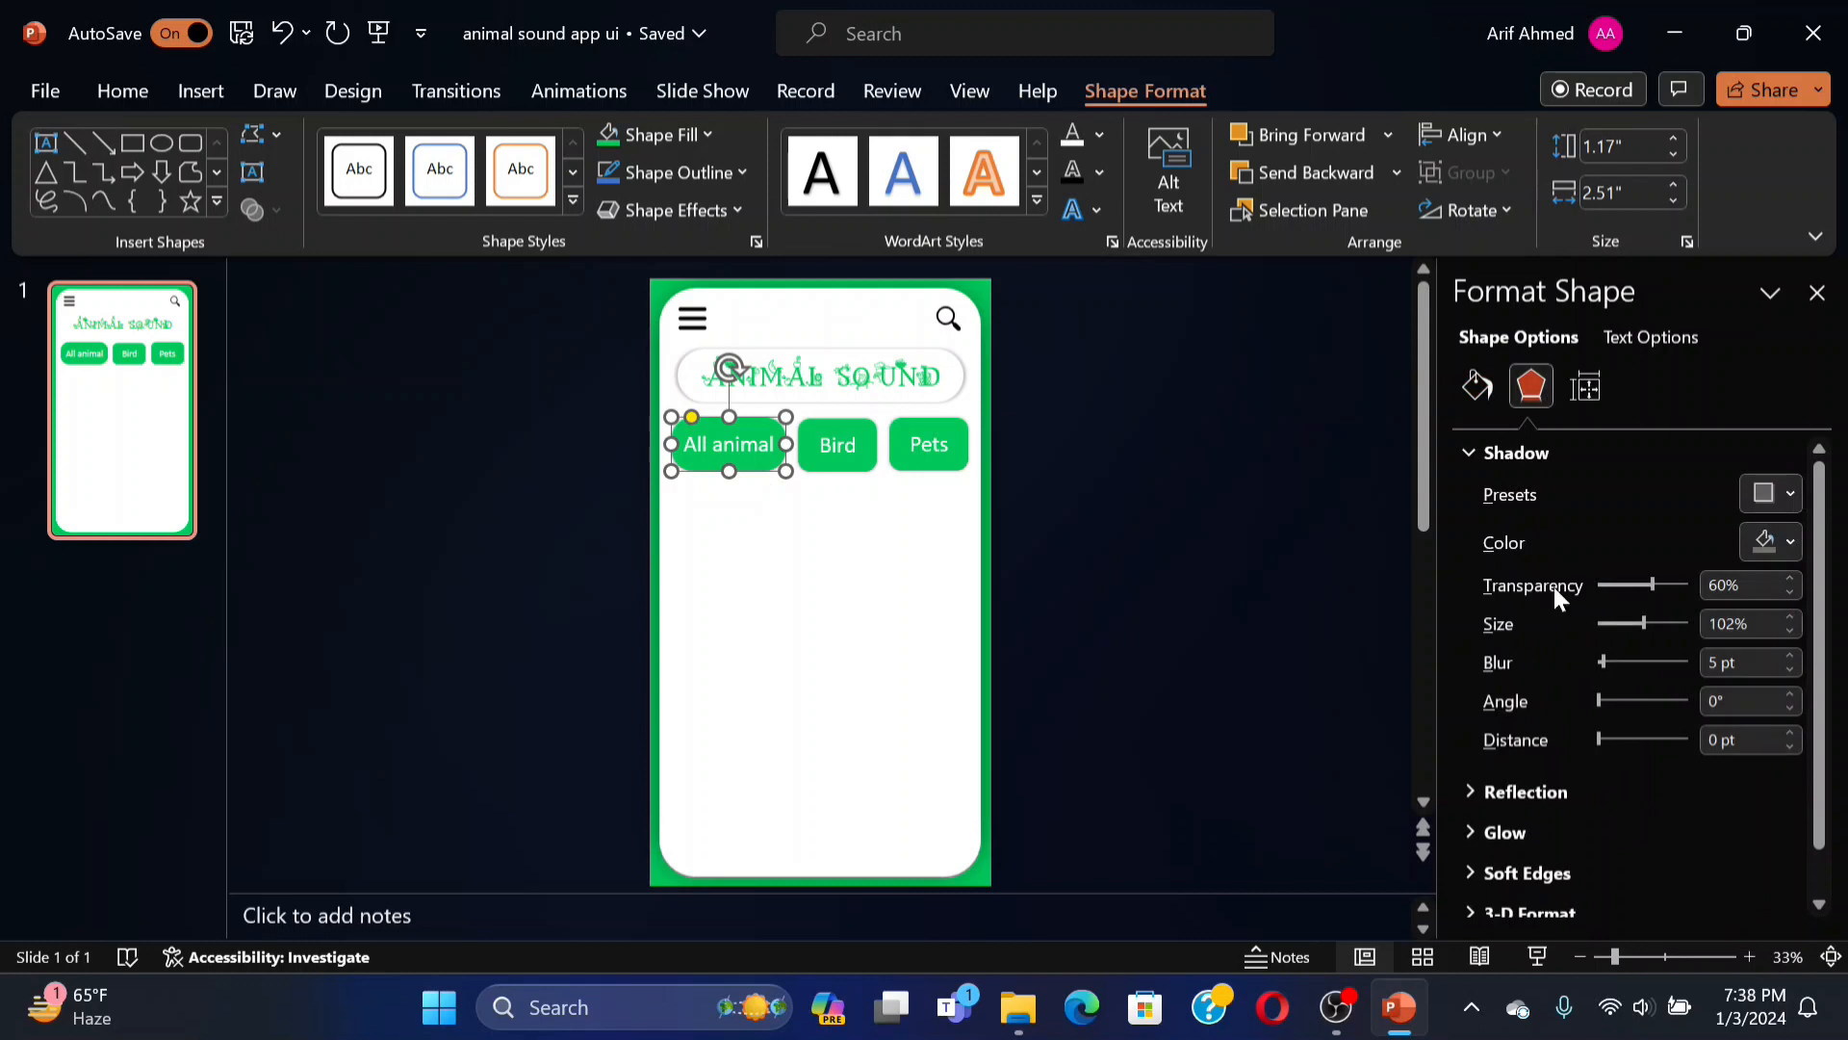
type("46")
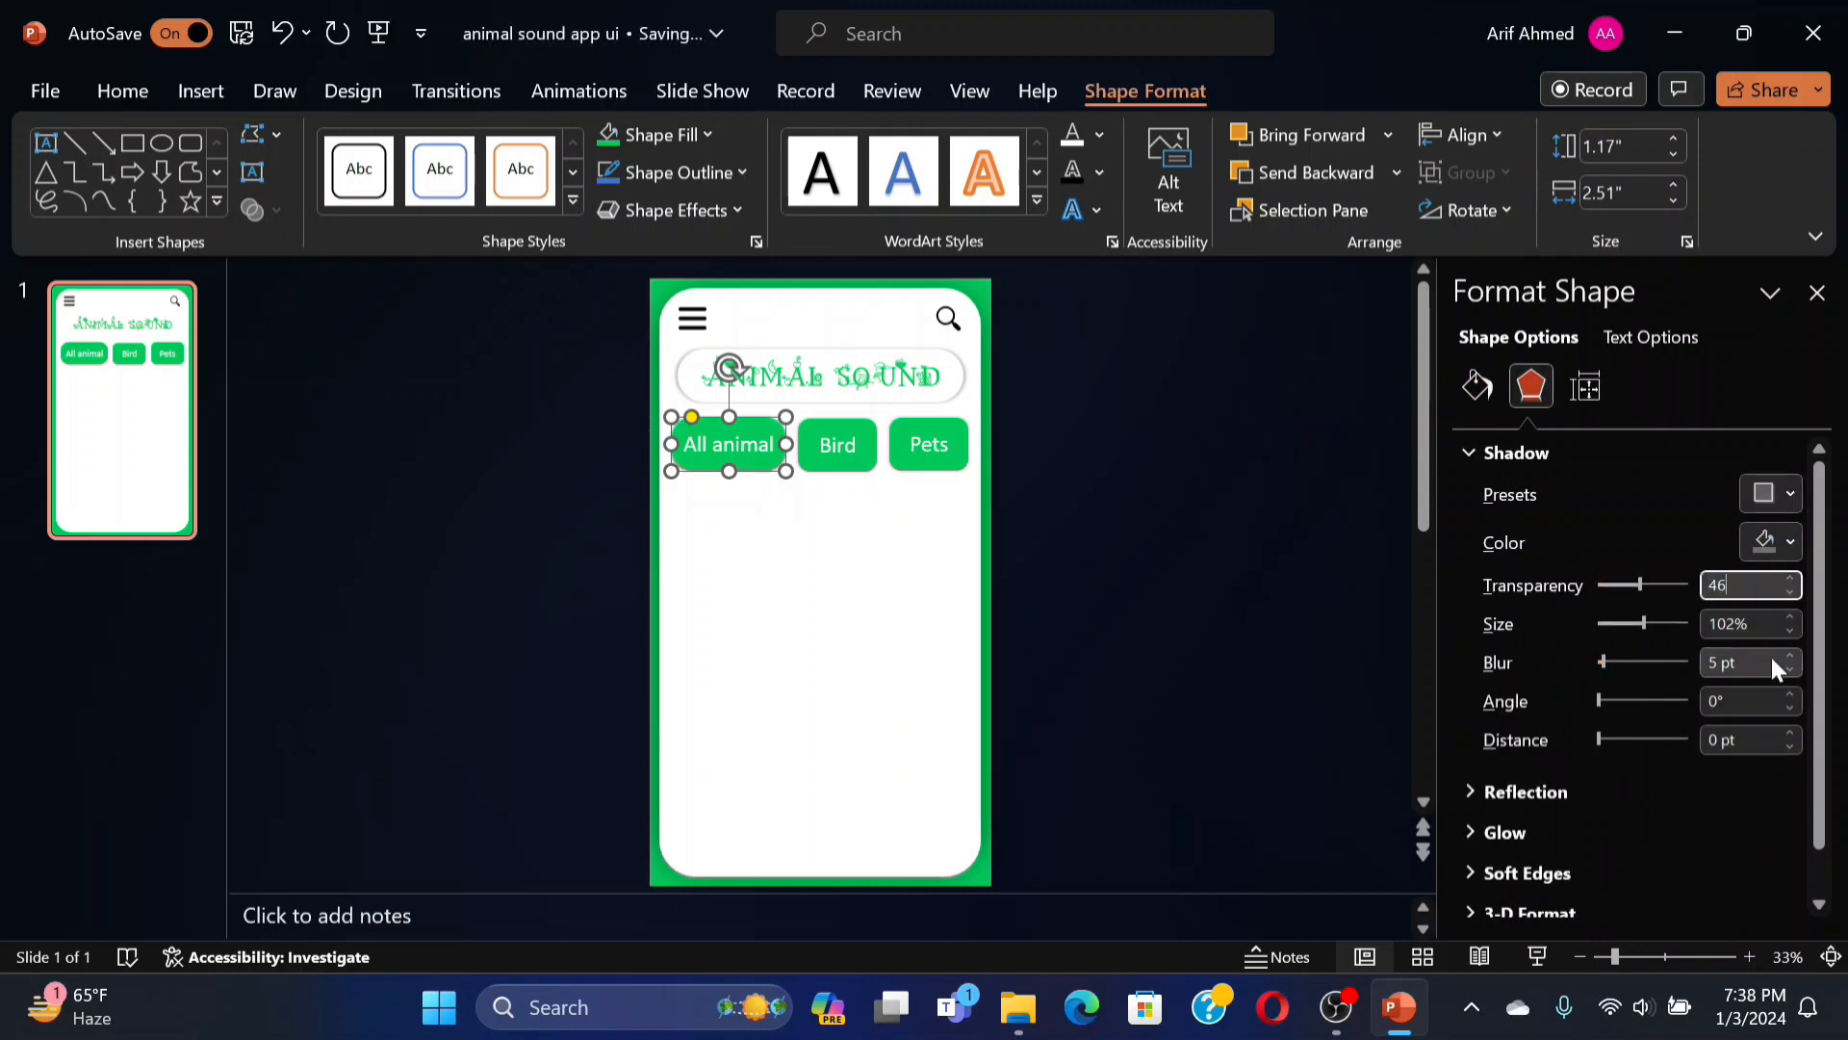
left_click(1748, 624)
type("100")
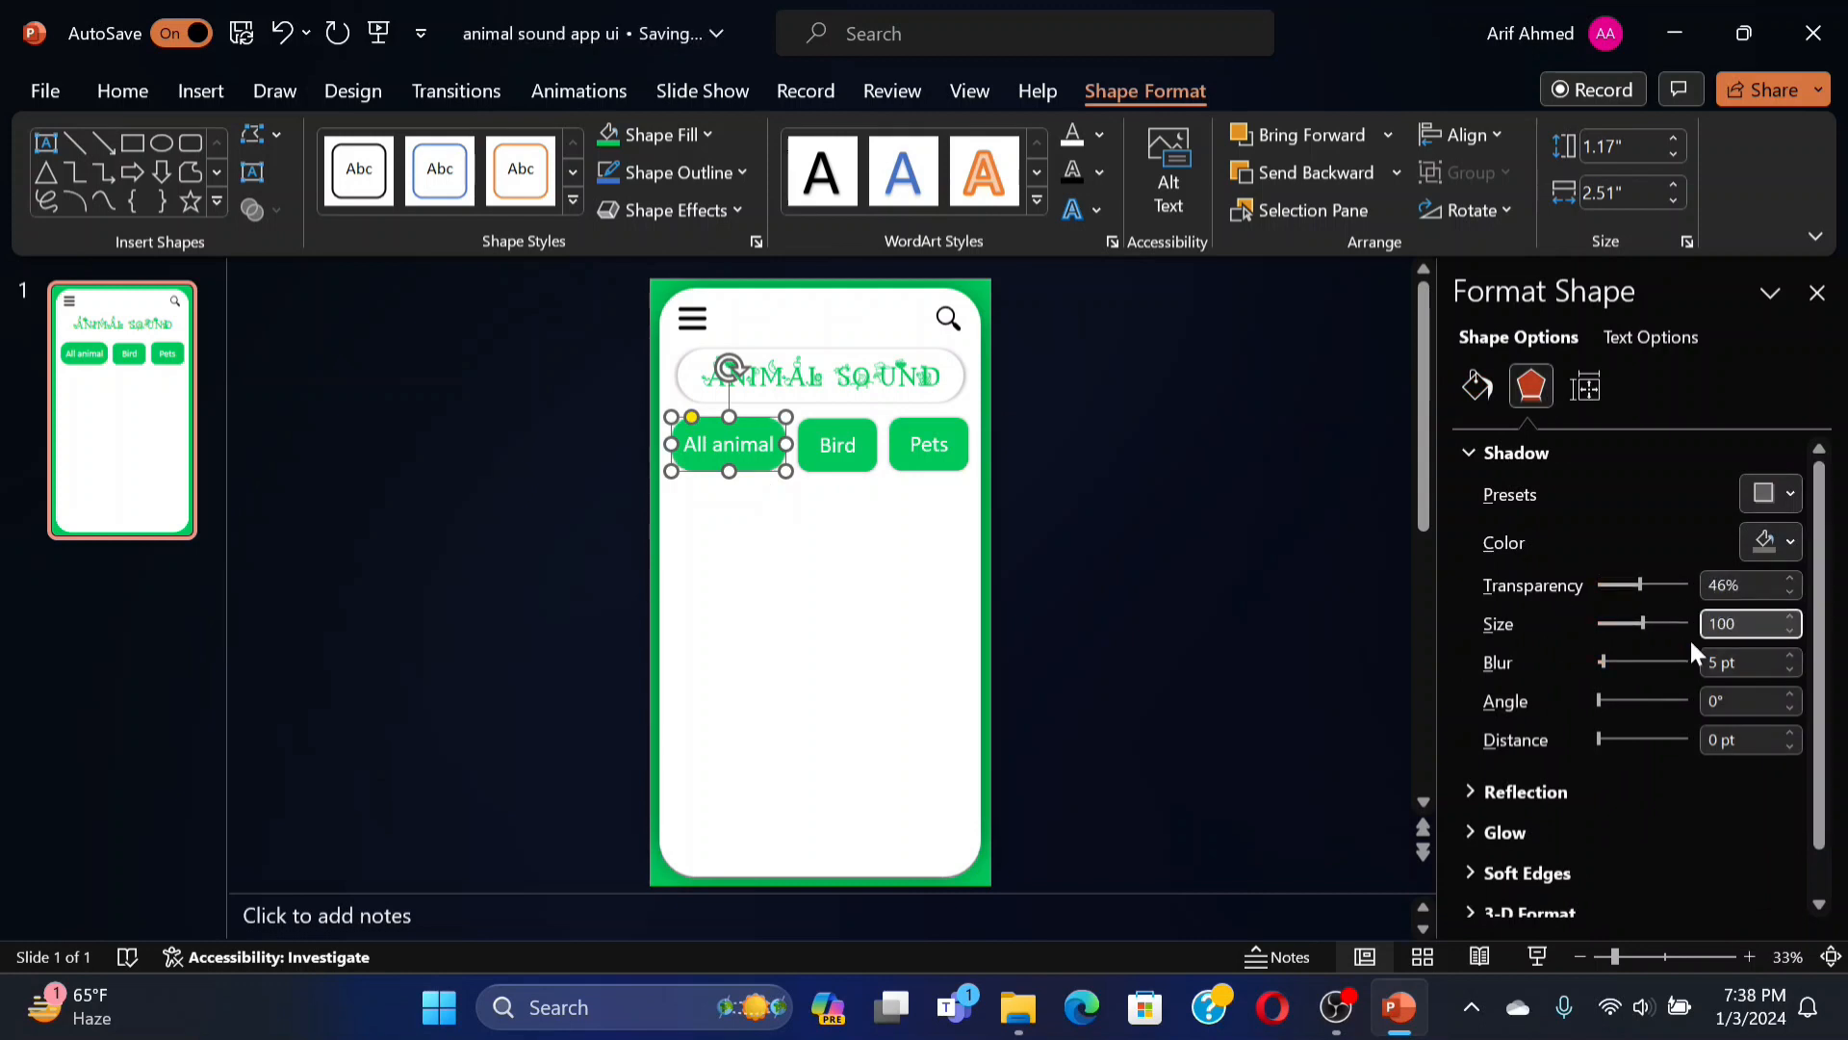
left_click(1737, 701)
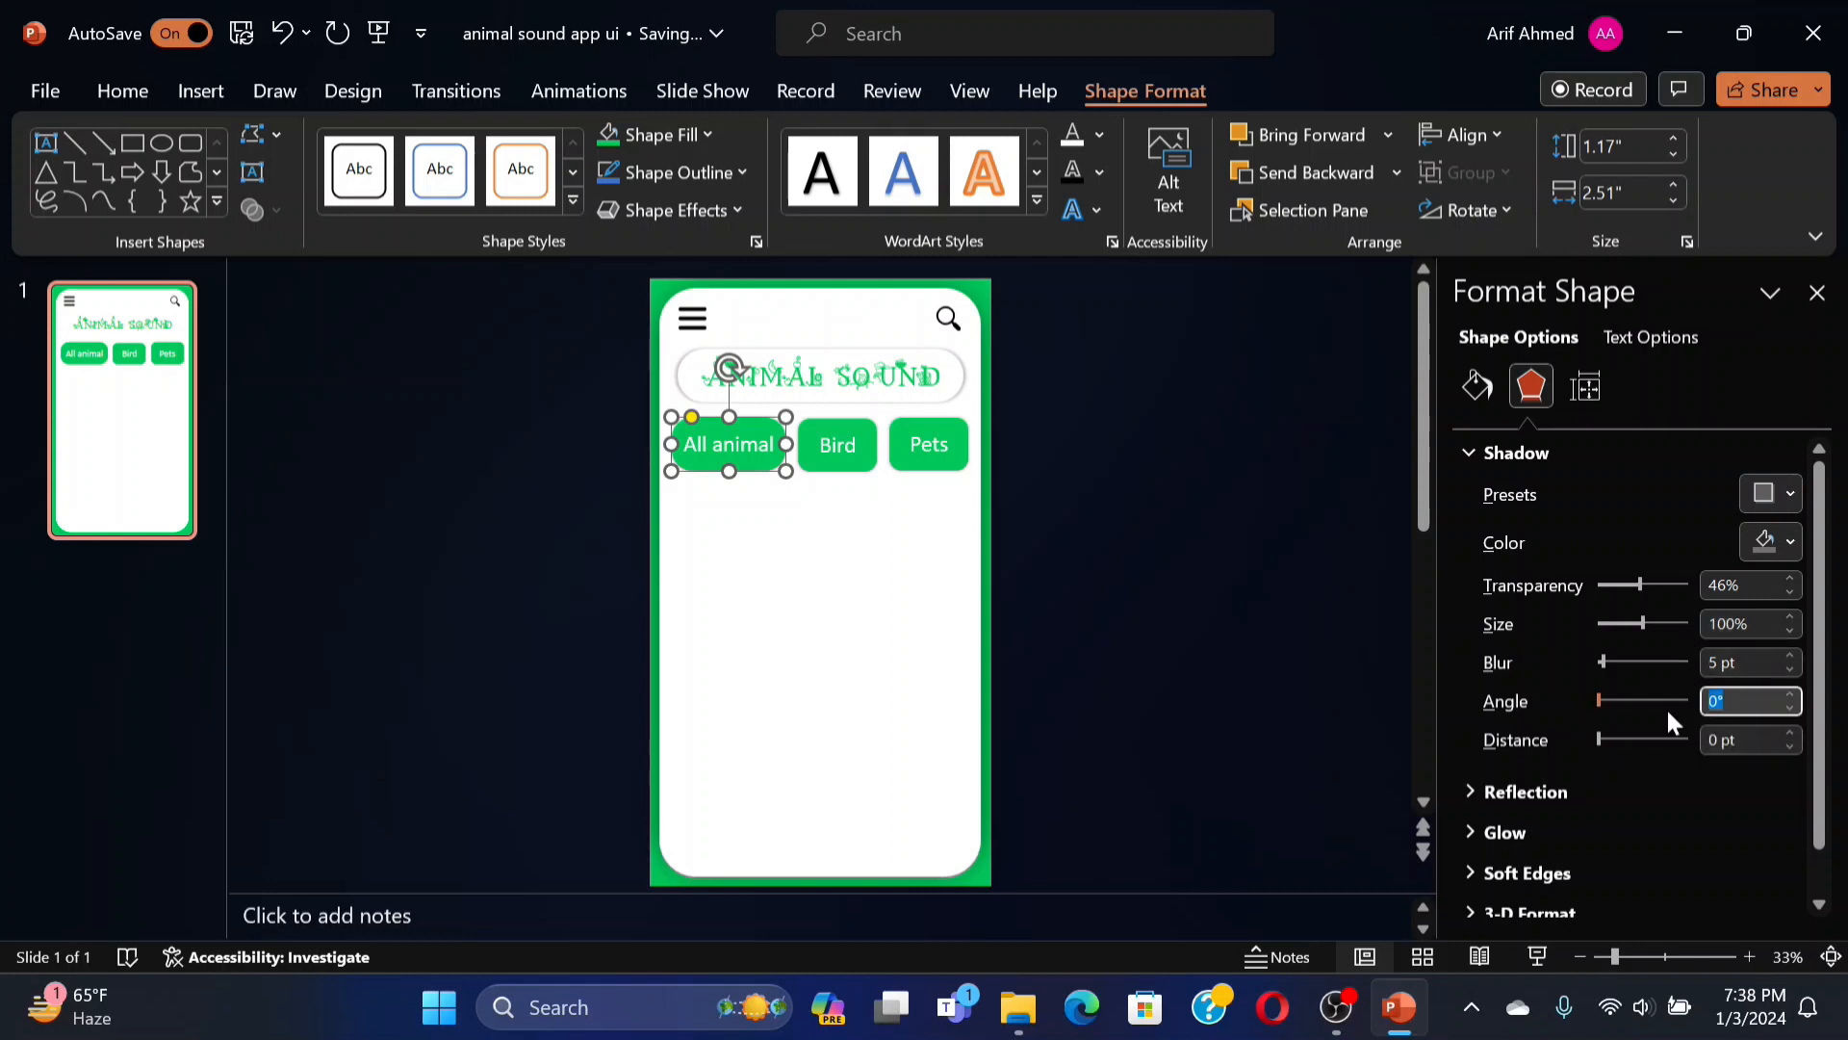
type("45")
key("Tab")
type("3")
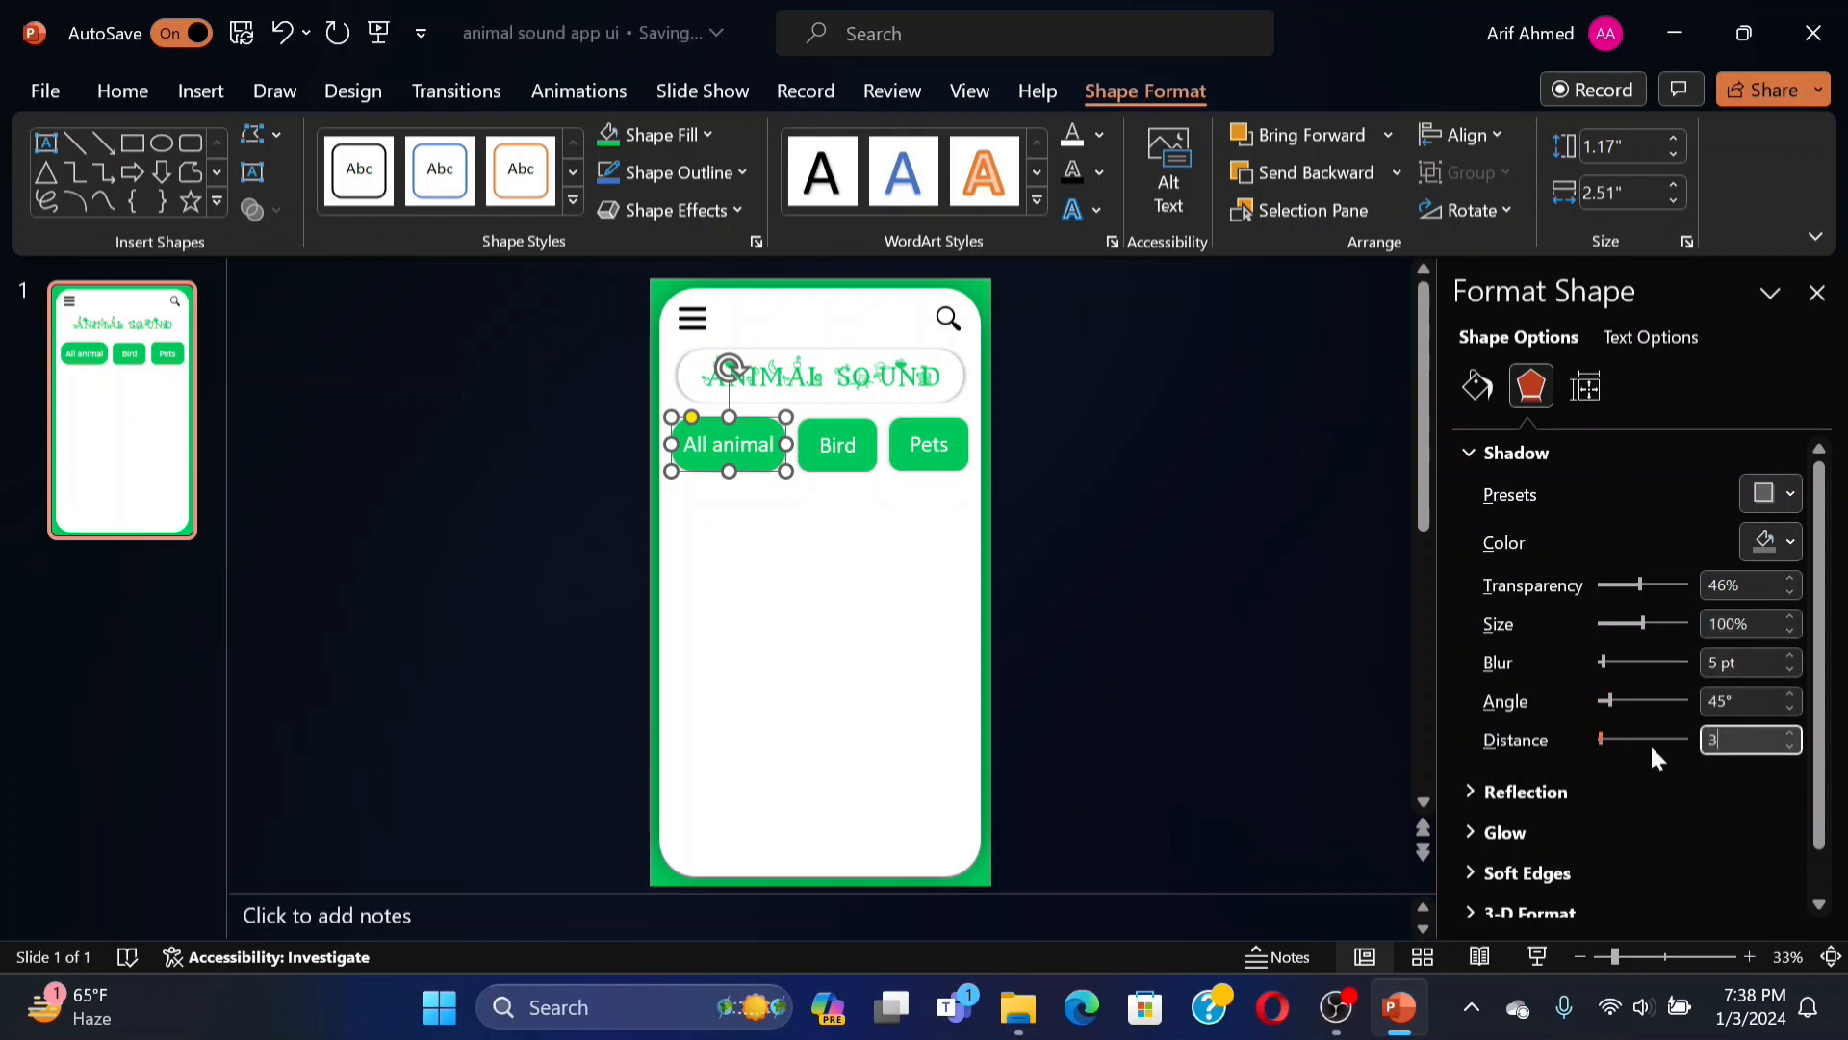
left_click(901, 561)
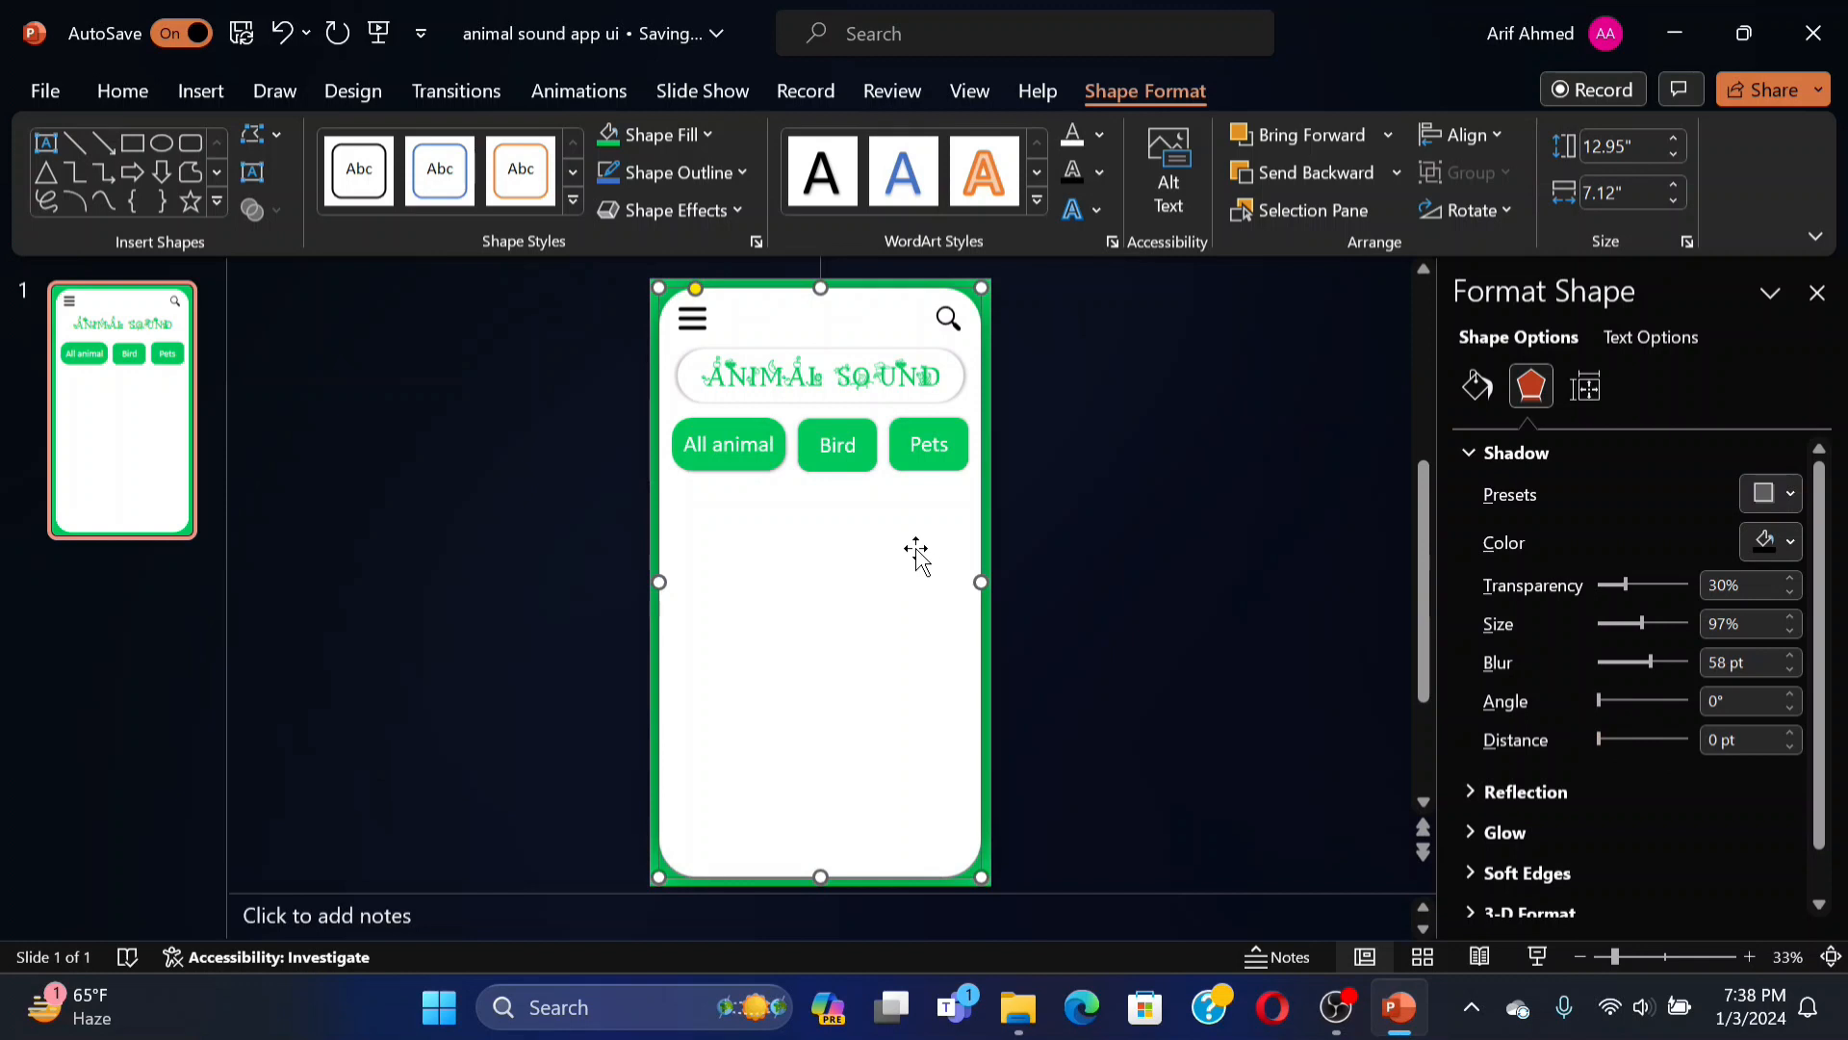
Give the "Bird" and "Pets" buttons a white fill and green text.
left_click(832, 450)
left_click(958, 463, "ctrl")
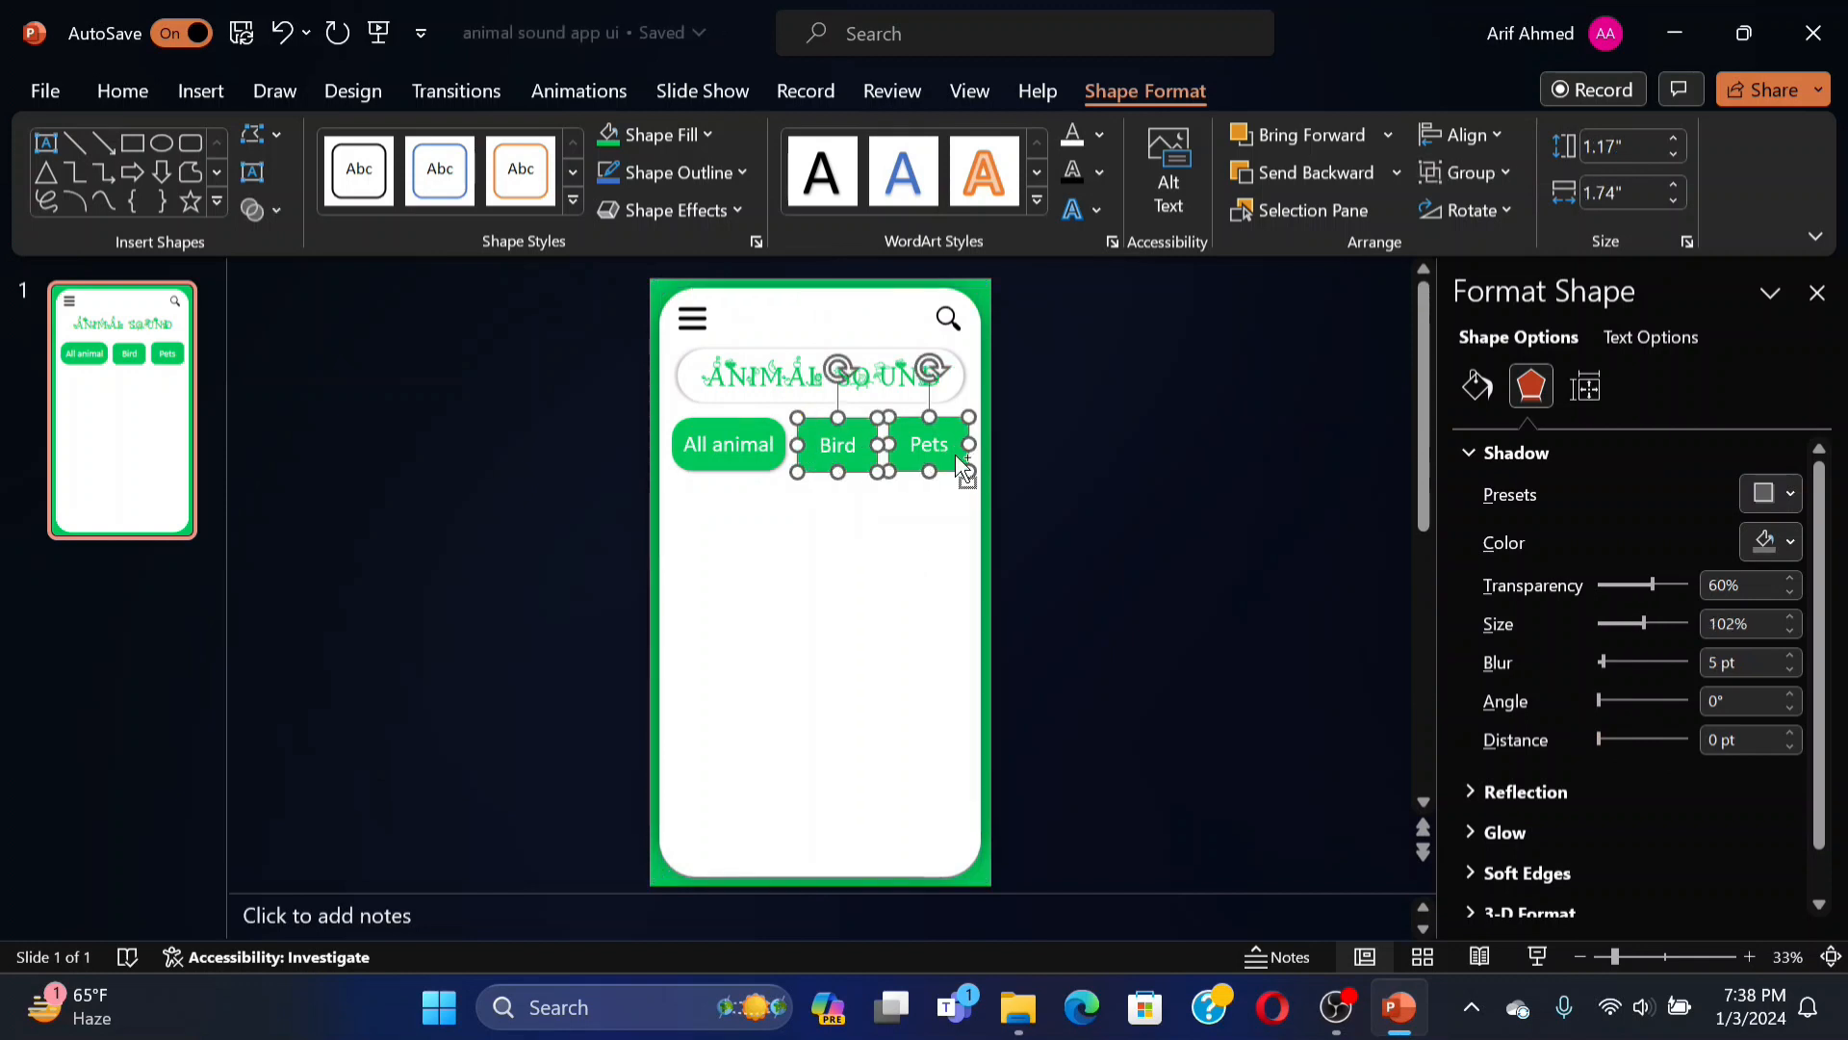
left_click(1479, 385)
left_click(1790, 724)
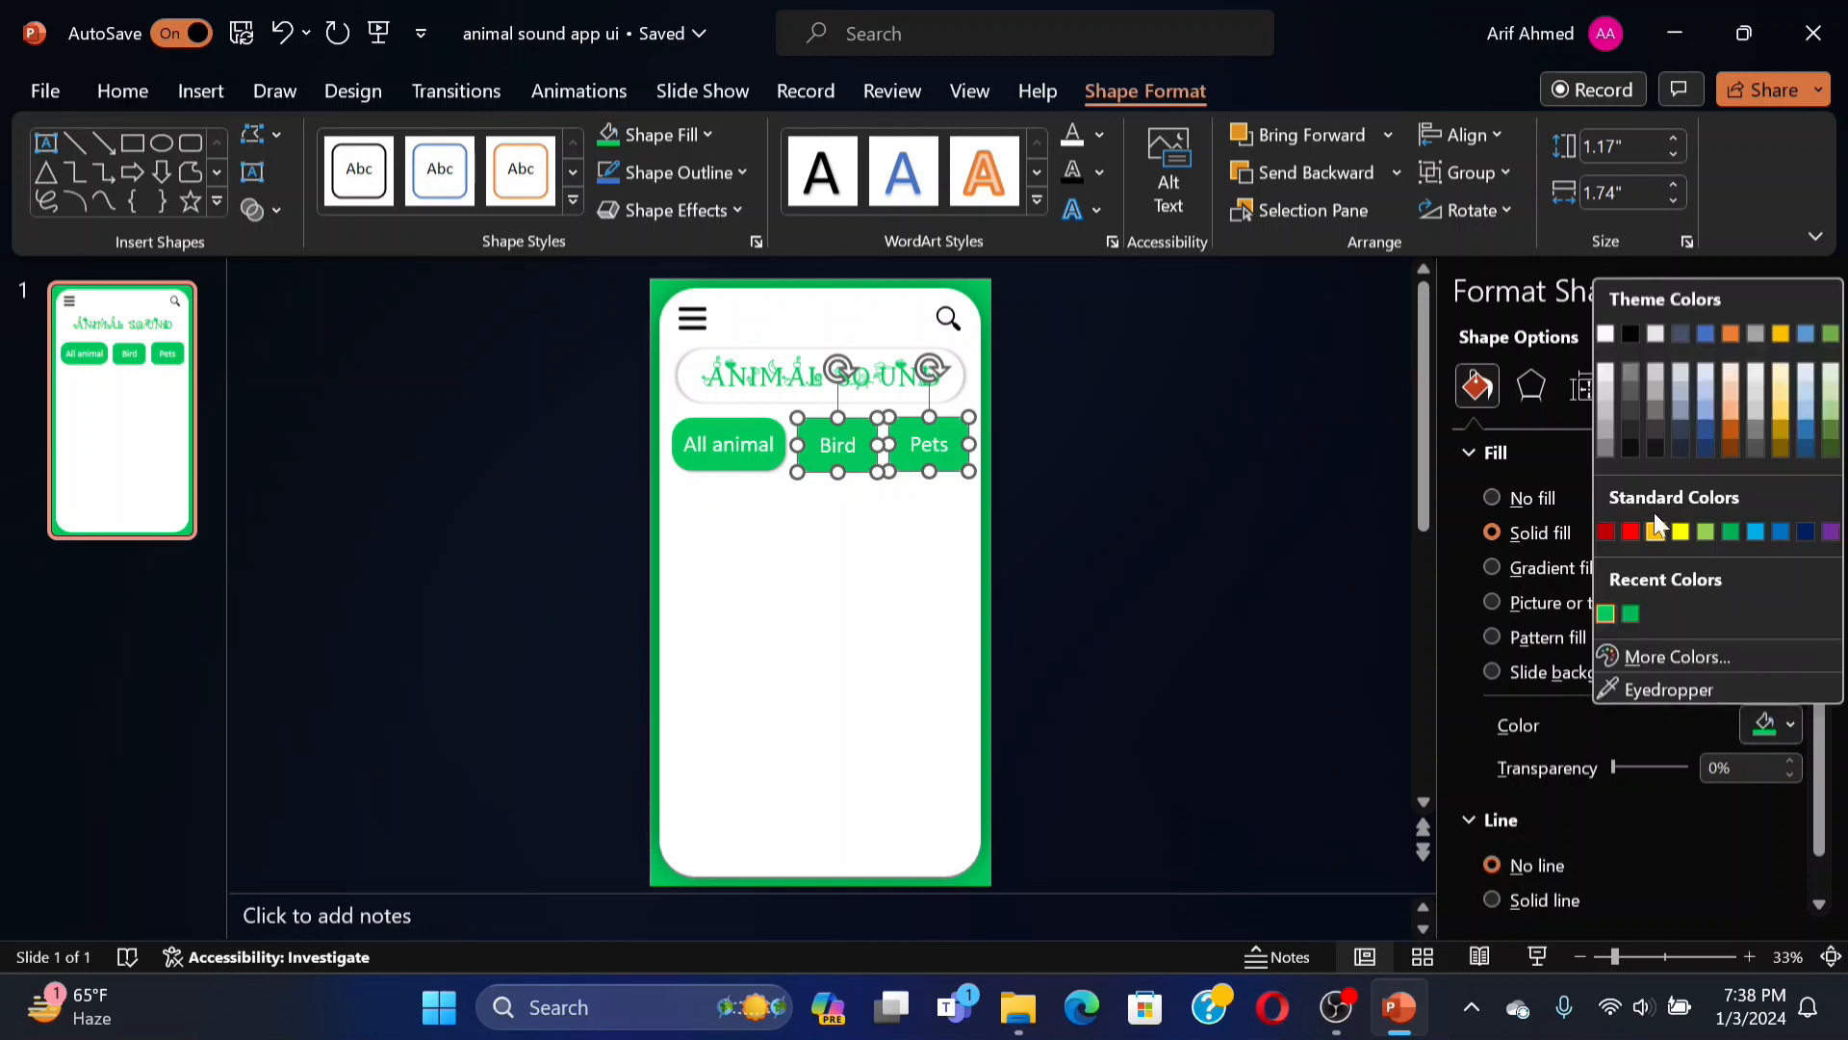
left_click(1606, 333)
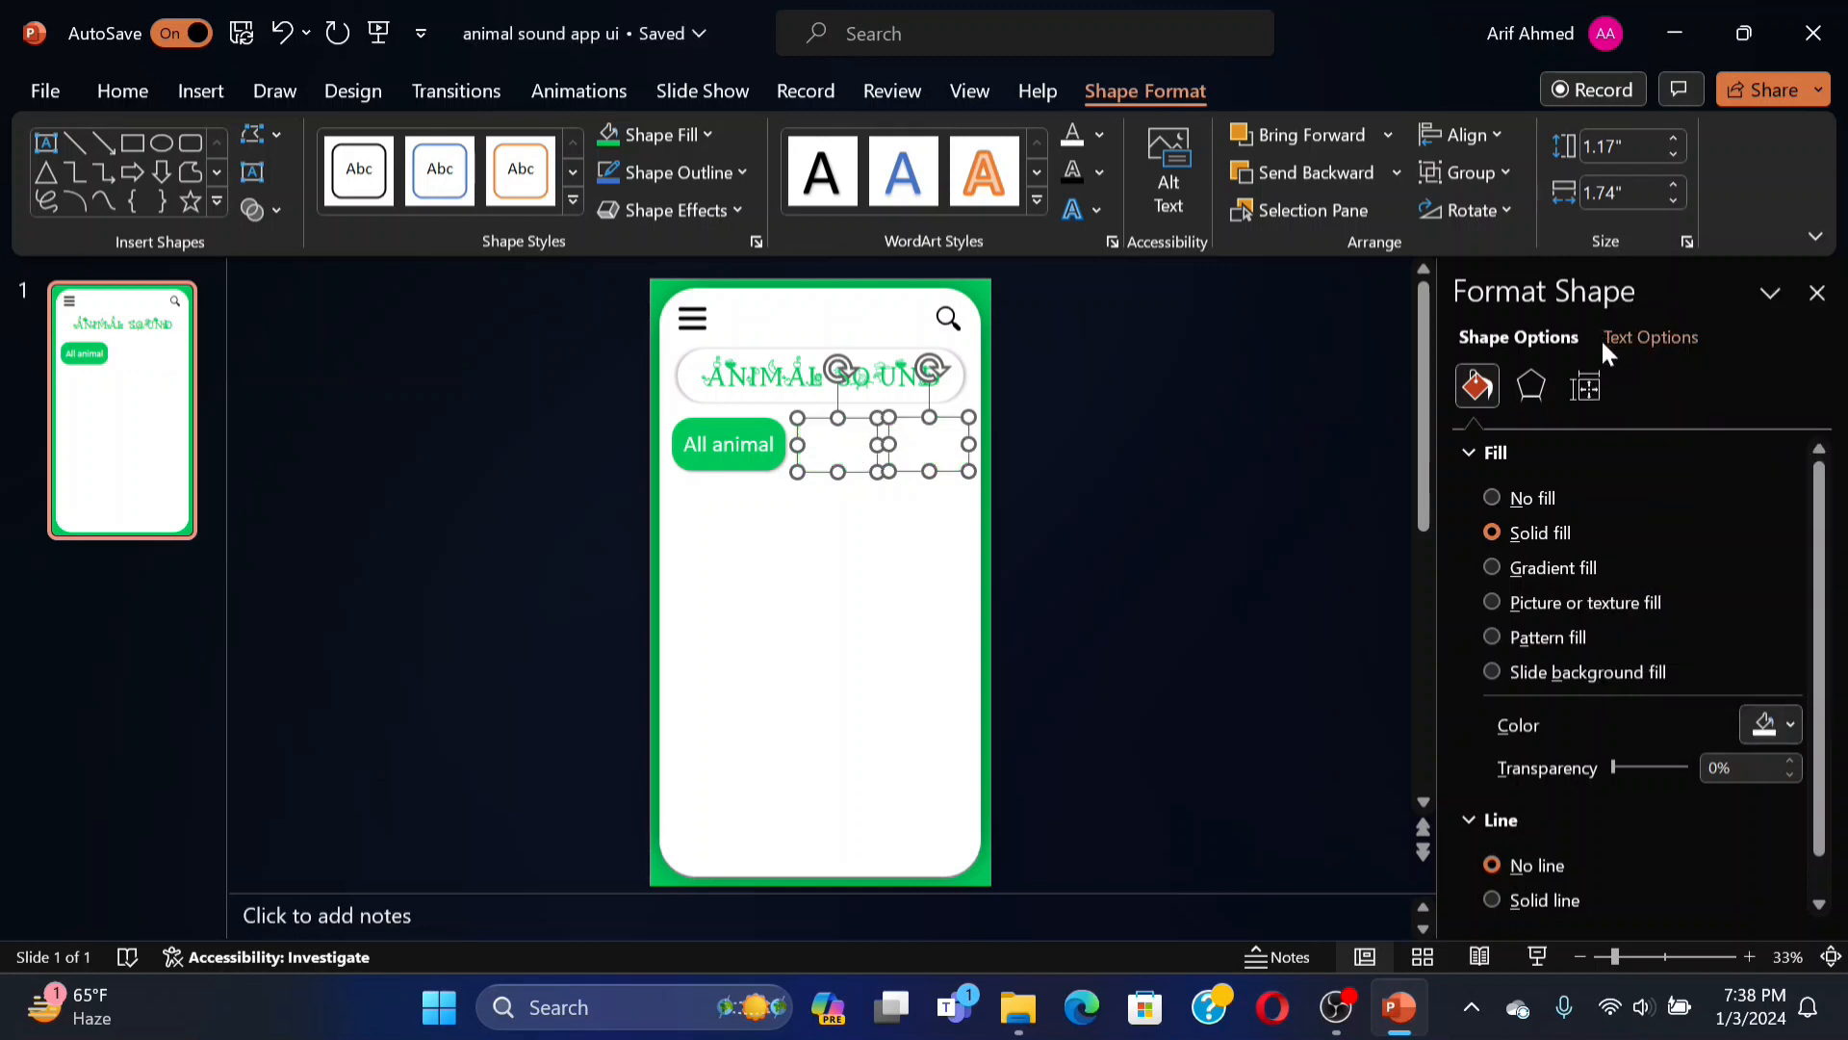
left_click(1102, 135)
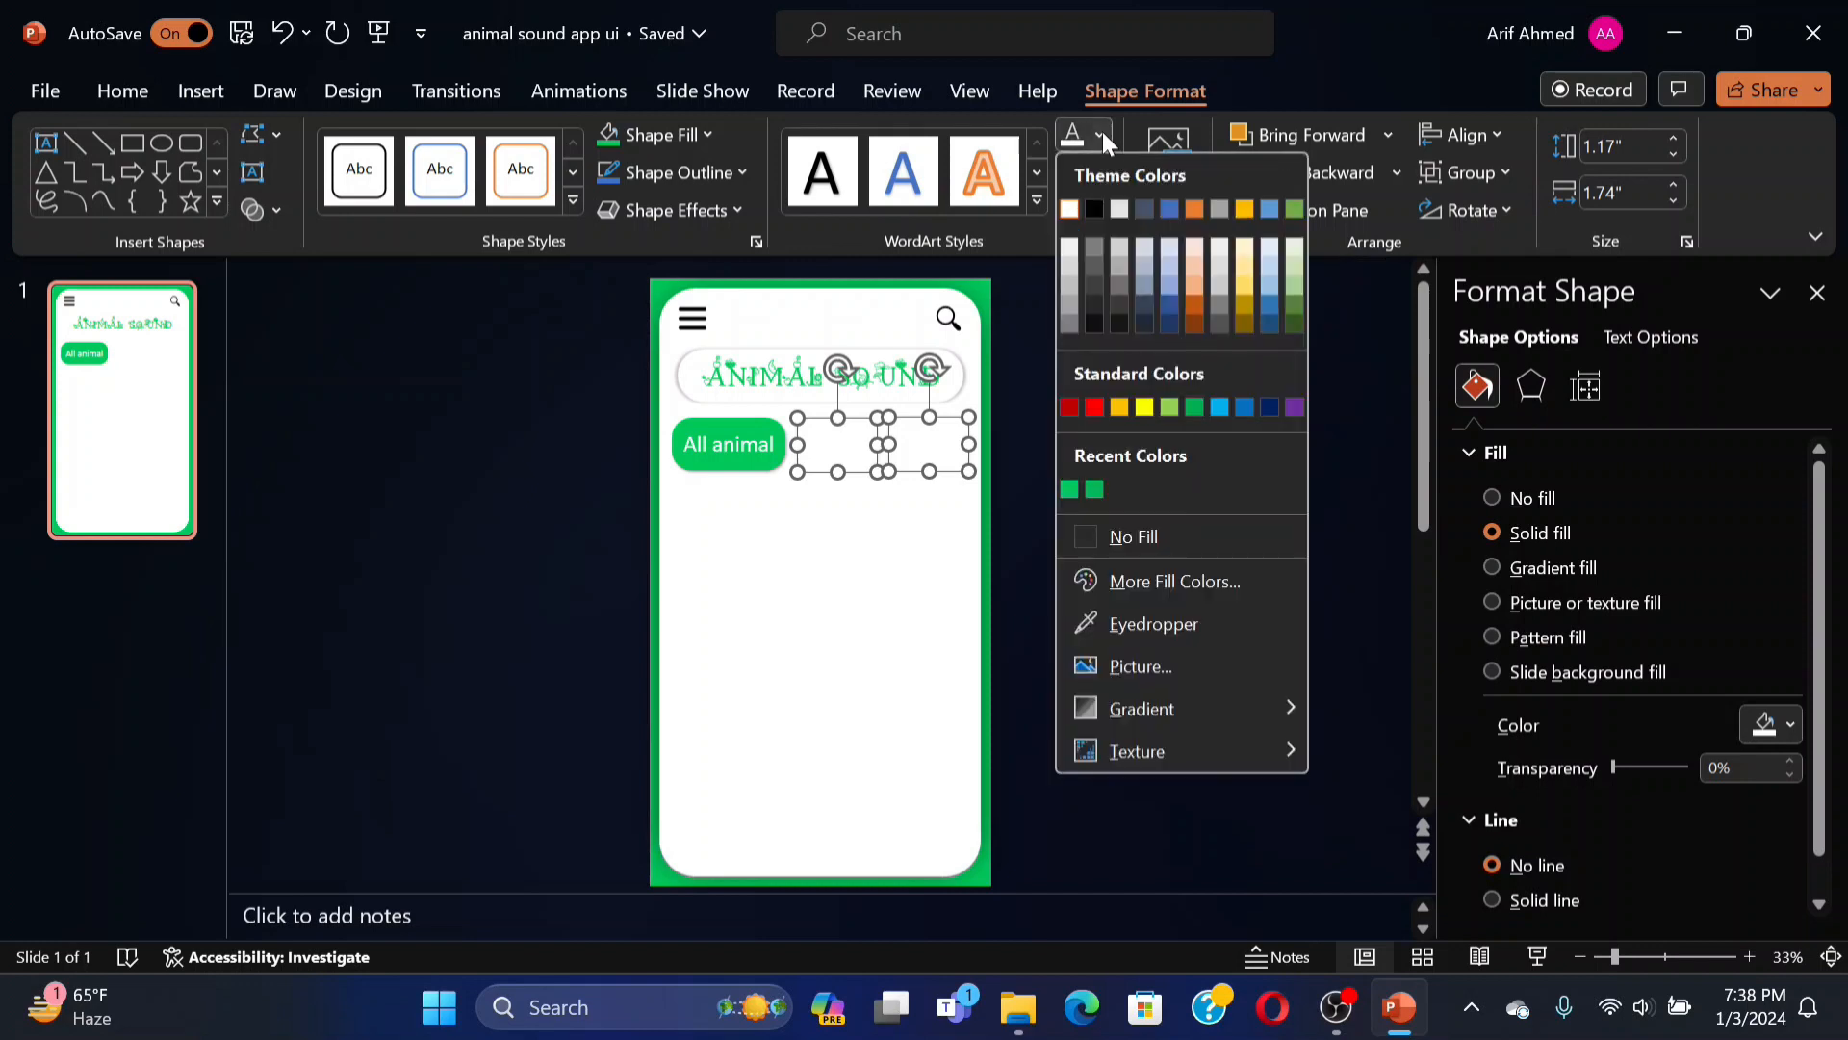
left_click(1095, 489)
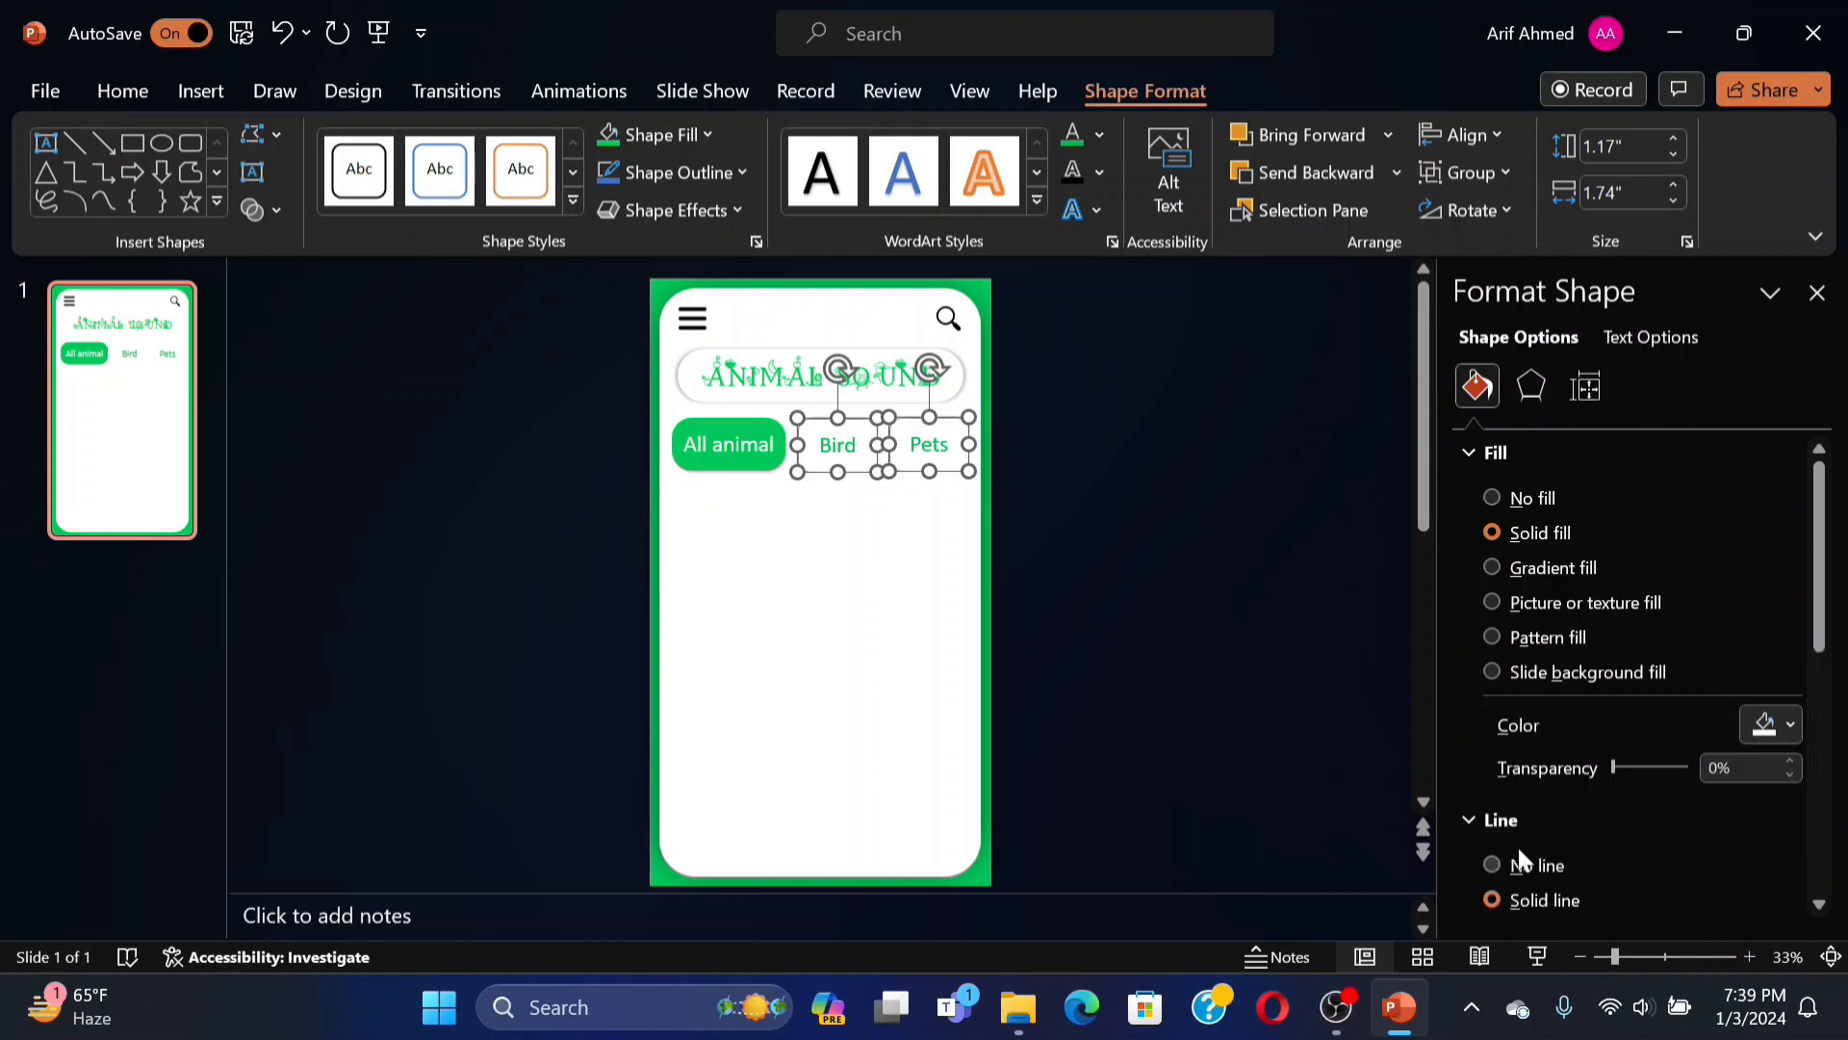
Add a solid green outline to the "Bird" and "Pets" buttons.
left_click(1539, 900)
scroll(1721, 848, "down", 3)
left_click(1791, 778)
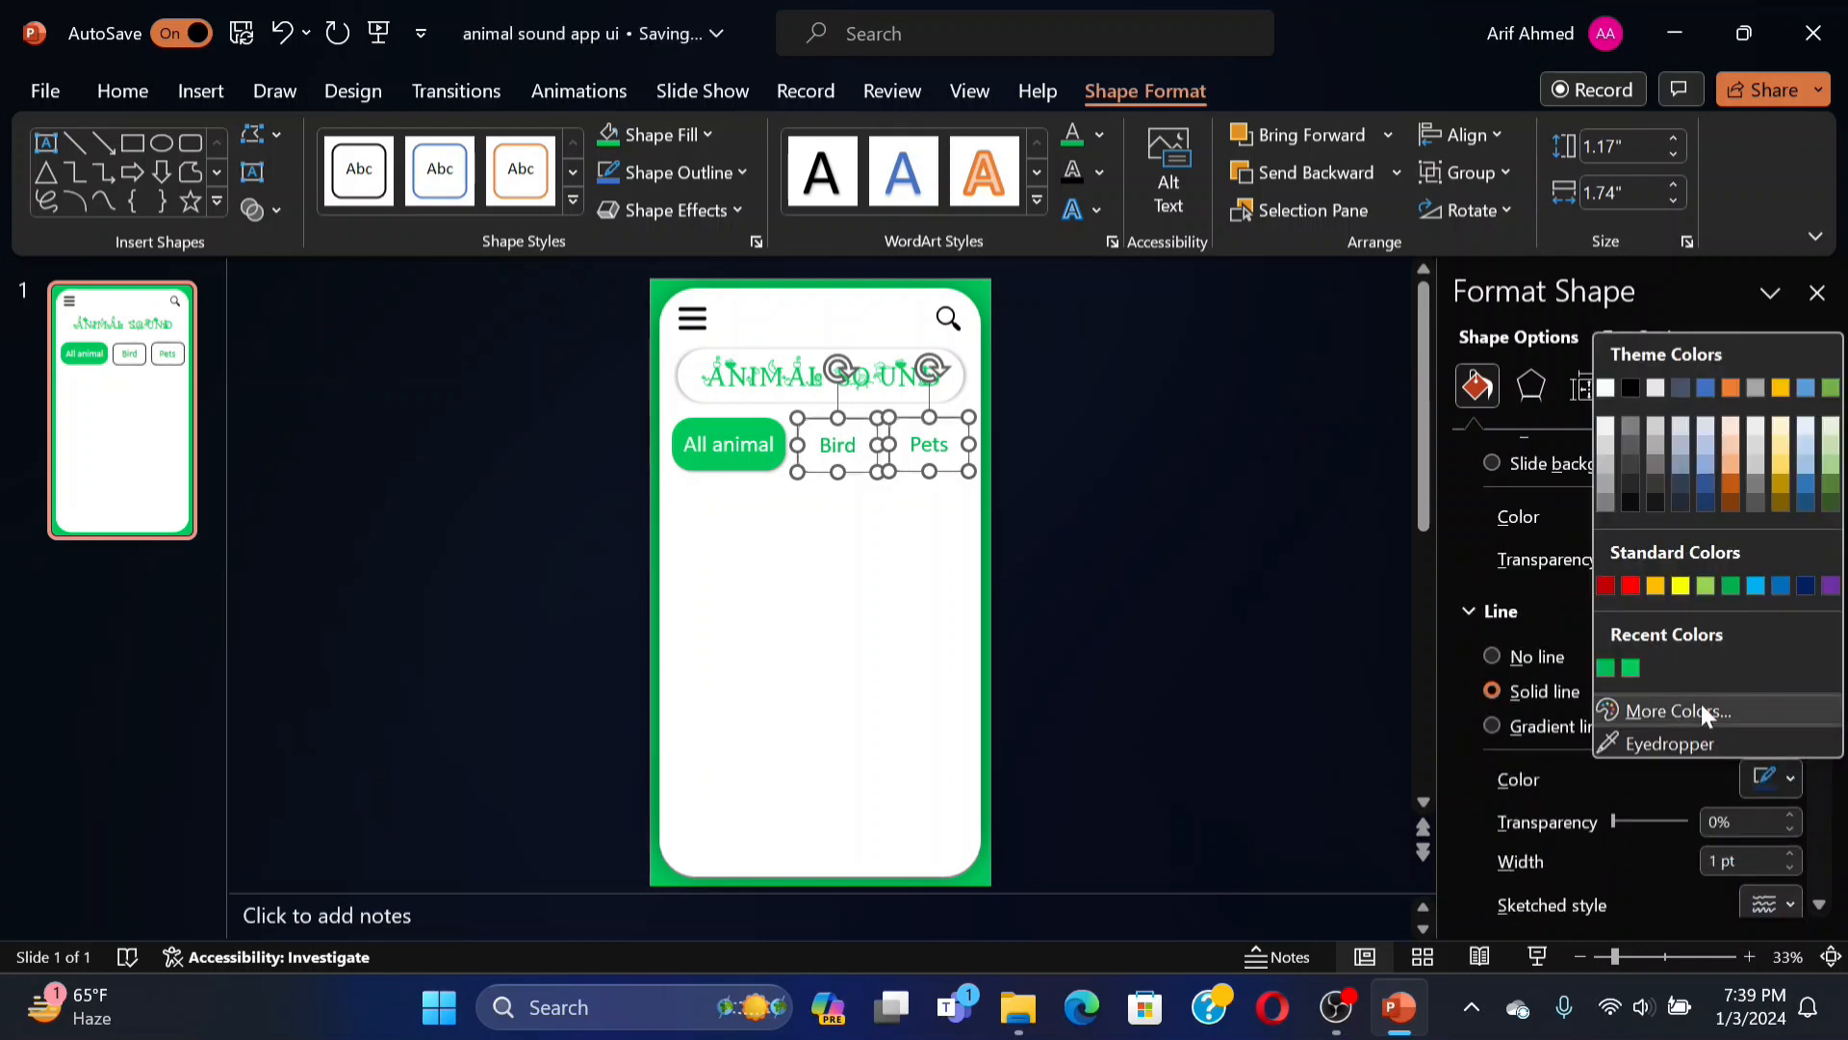
left_click(1605, 668)
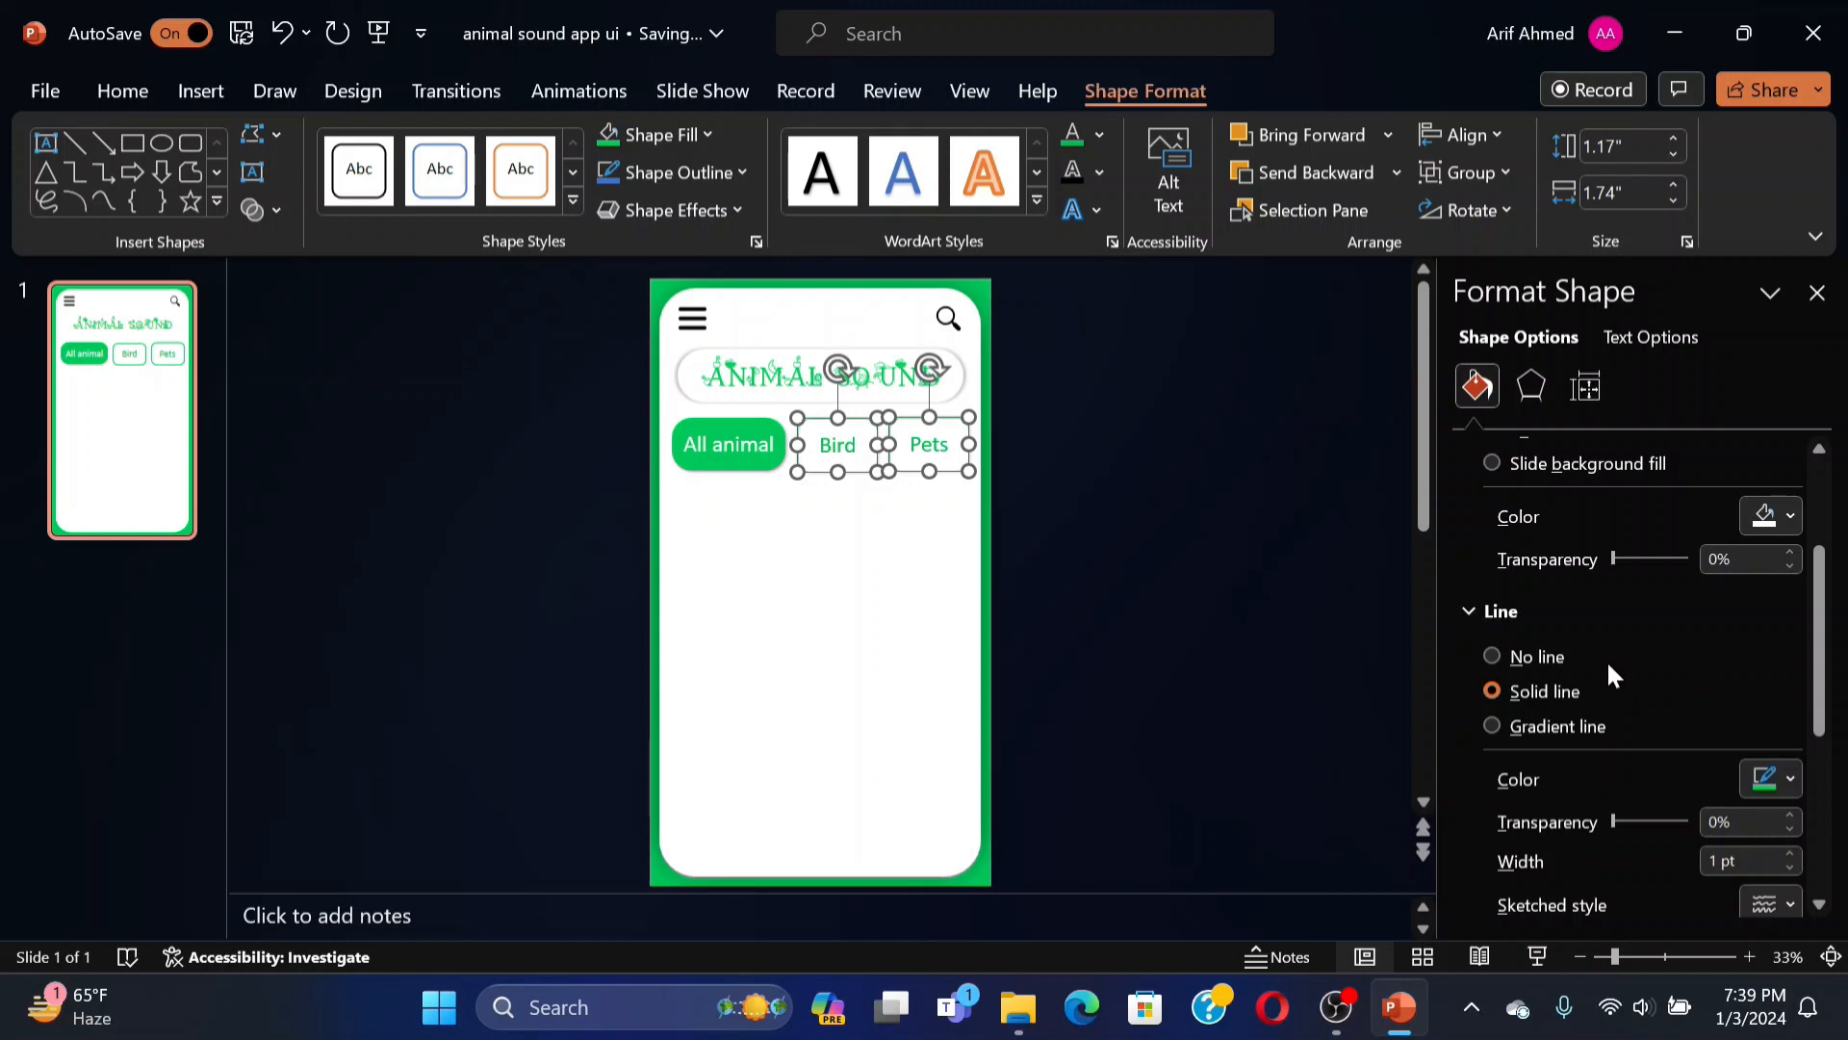
Set the shadow of the "Bird" and "Pets" buttons to 46% transparency, 100% size, 45° angle and 3 pt distance.
left_click(1532, 386)
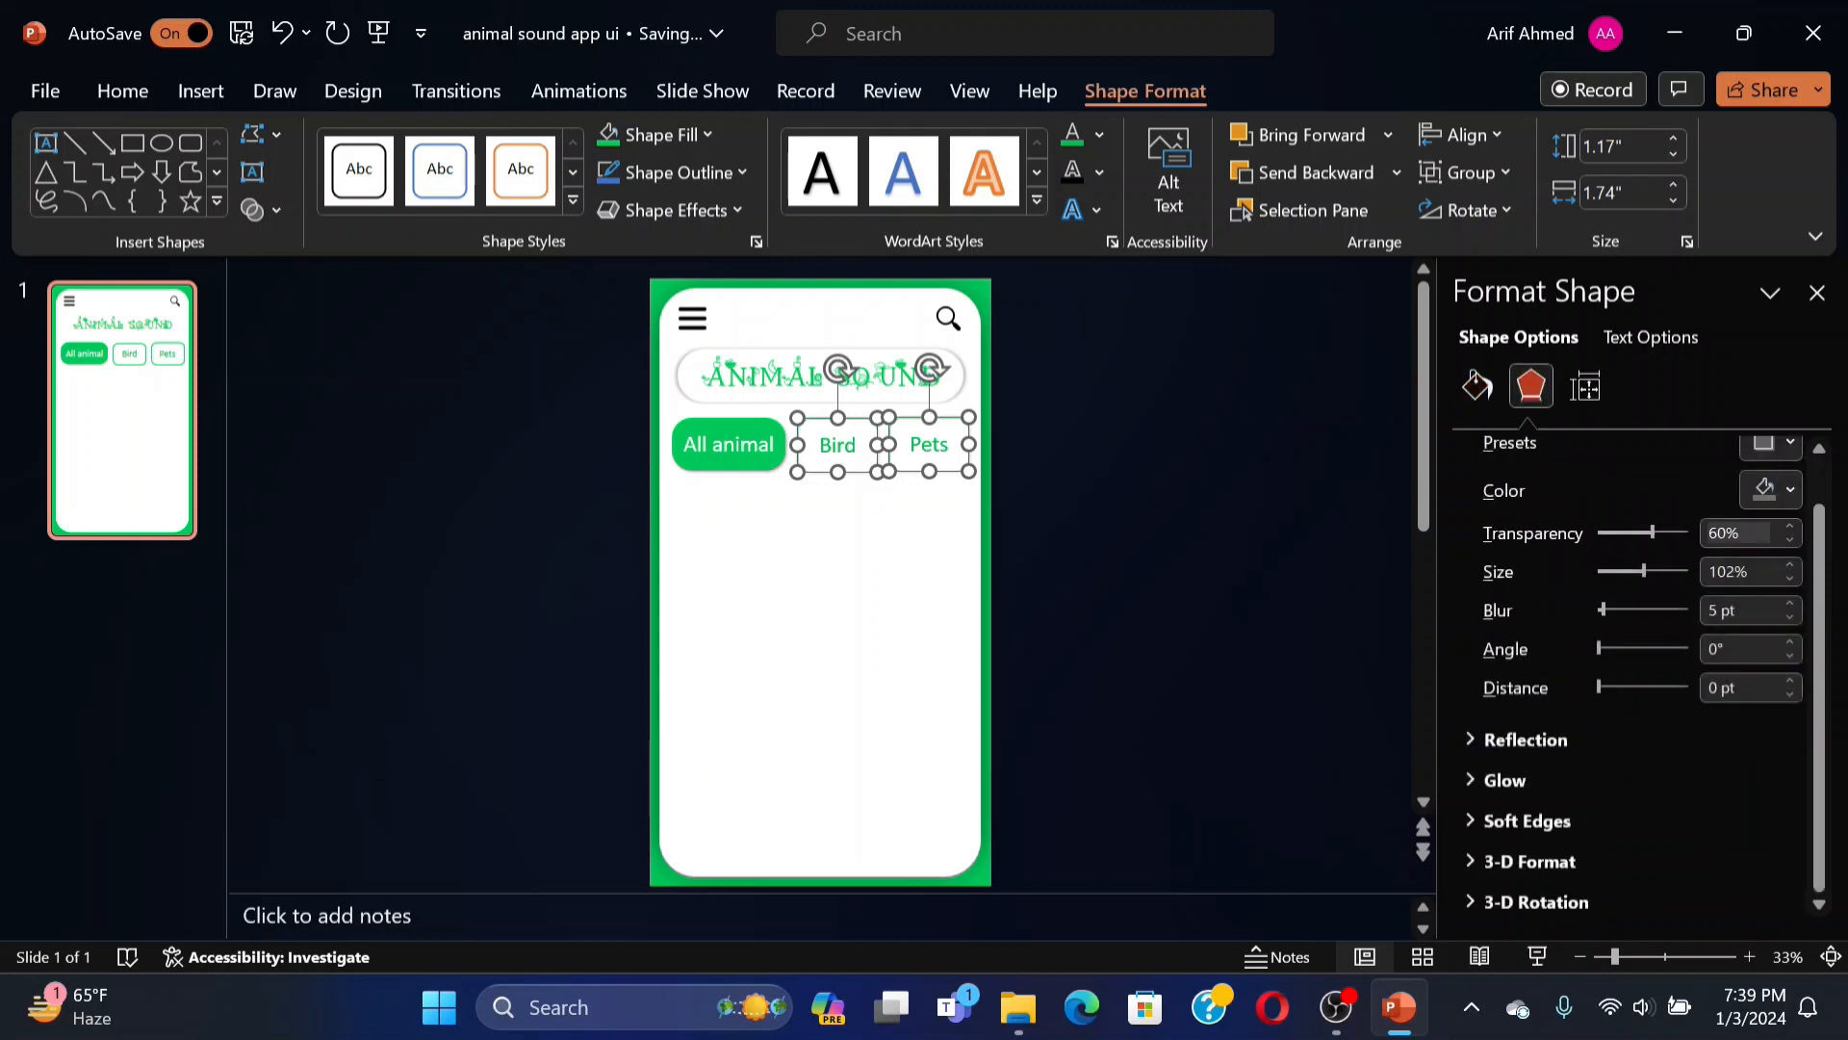
left_click(1697, 535)
type("46")
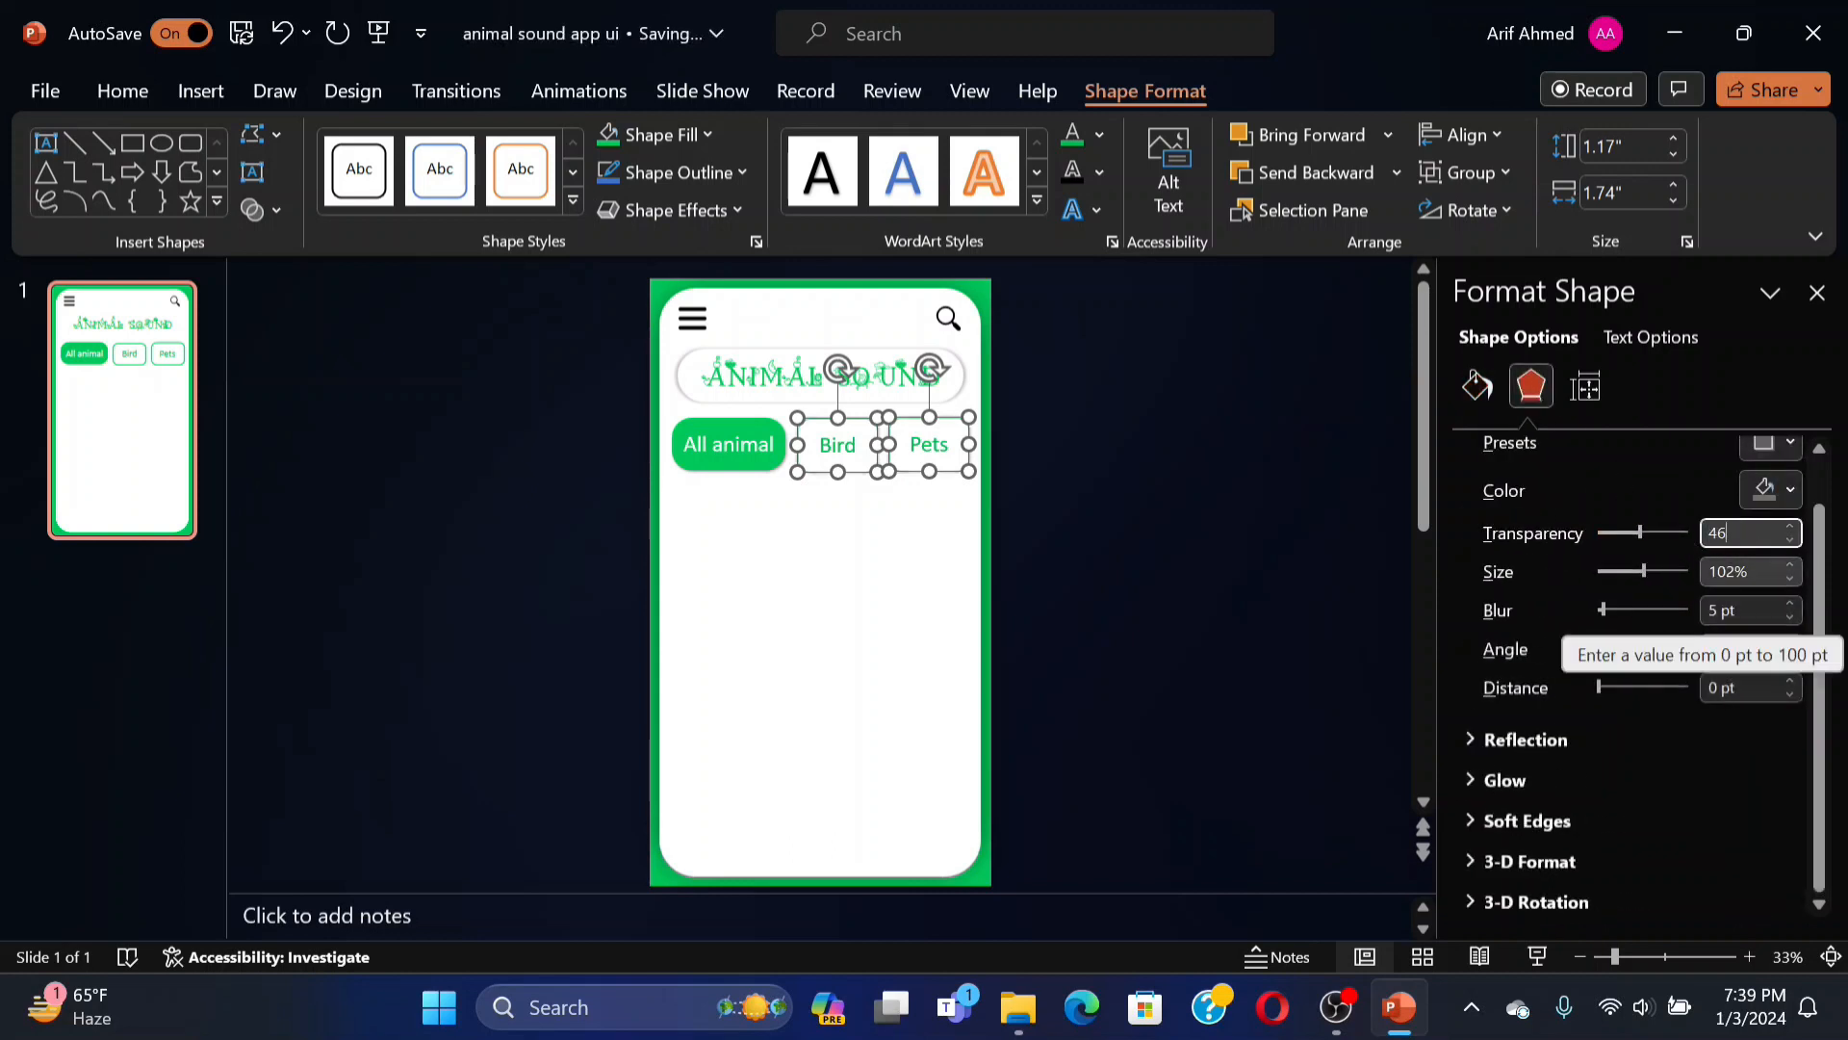
key("Tab")
type("100")
key("Tab")
key("Tab")
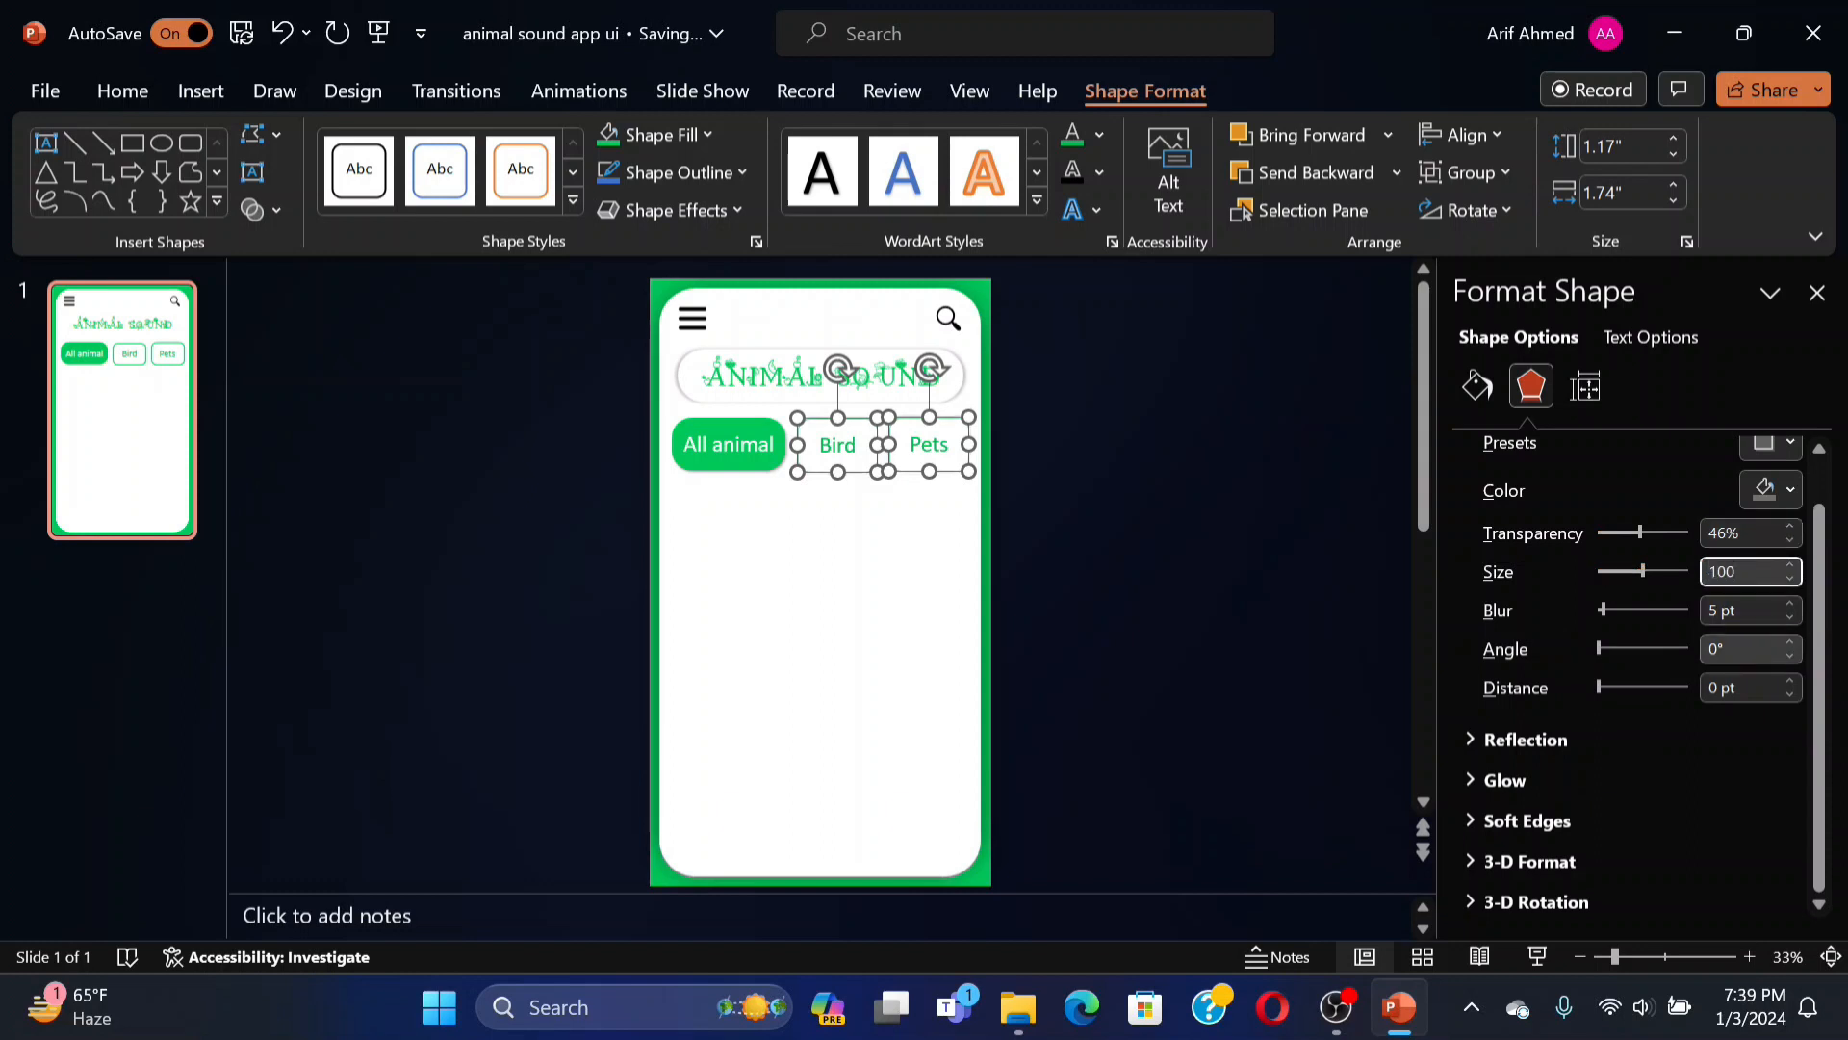
type("45")
key("Tab")
type("3")
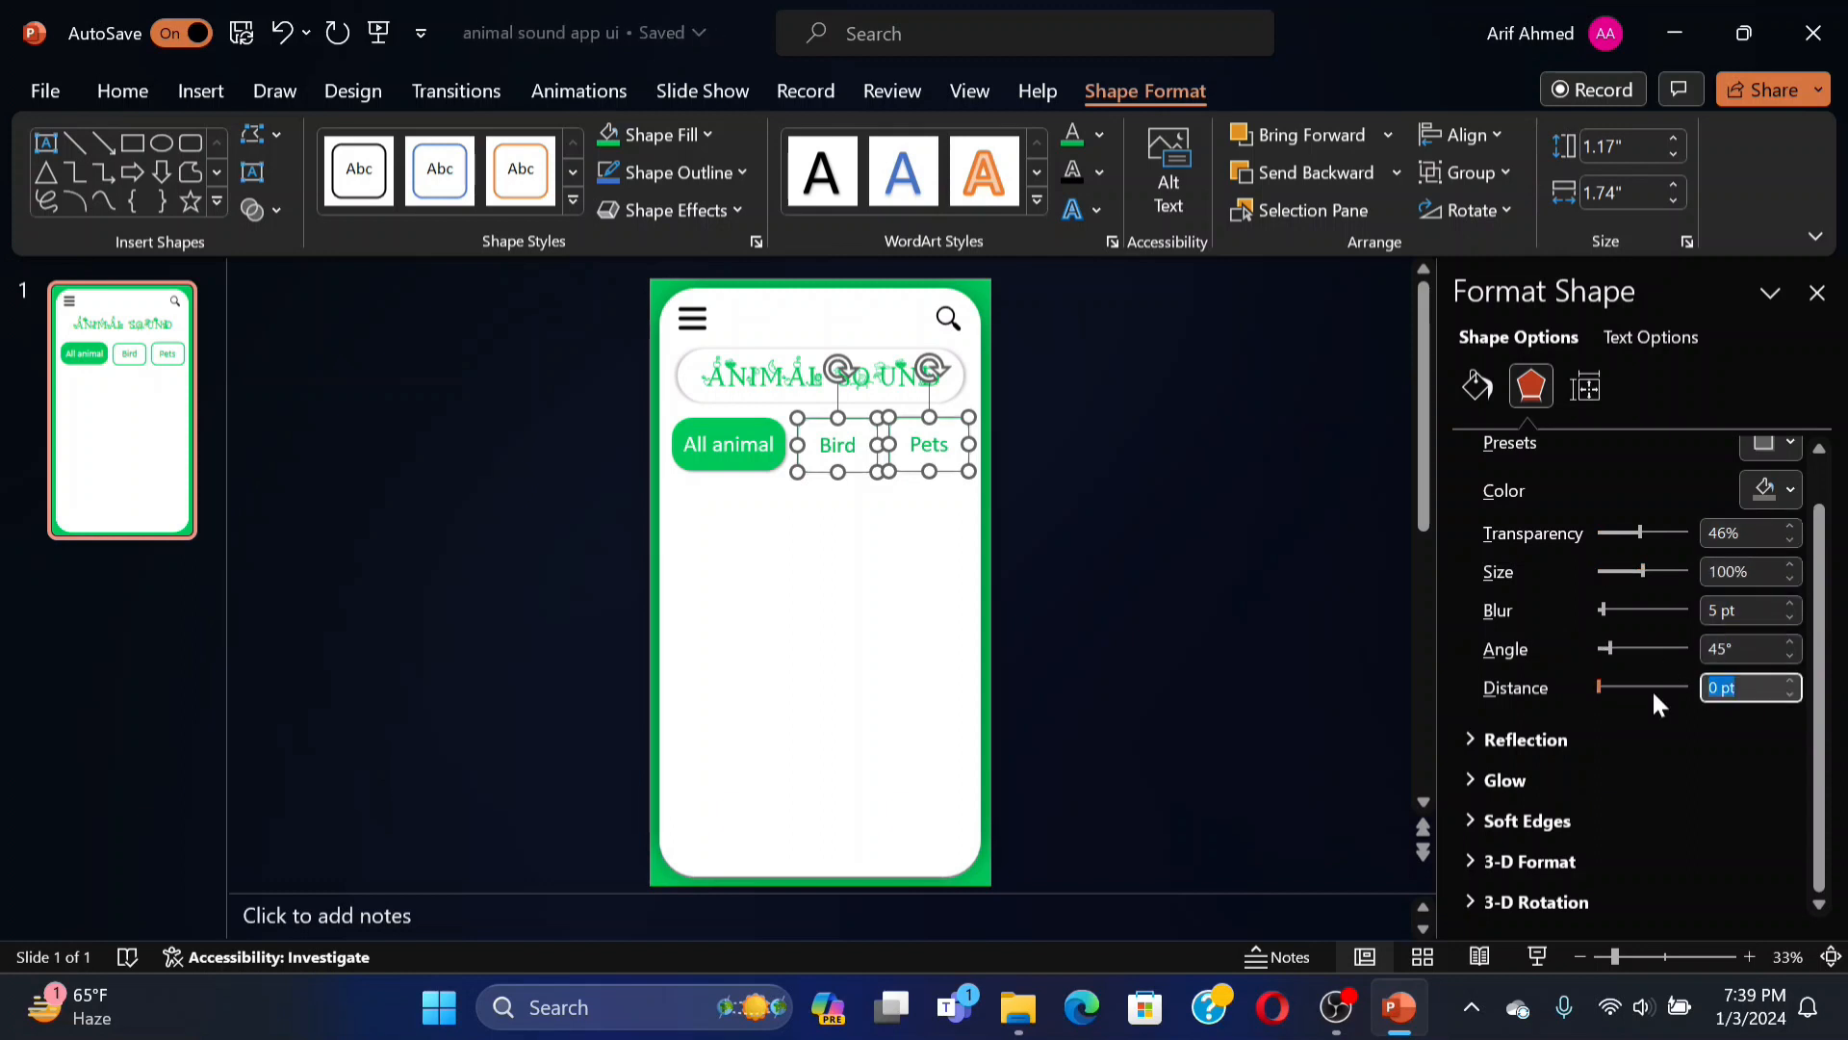
left_click(1688, 744)
left_click(1249, 603)
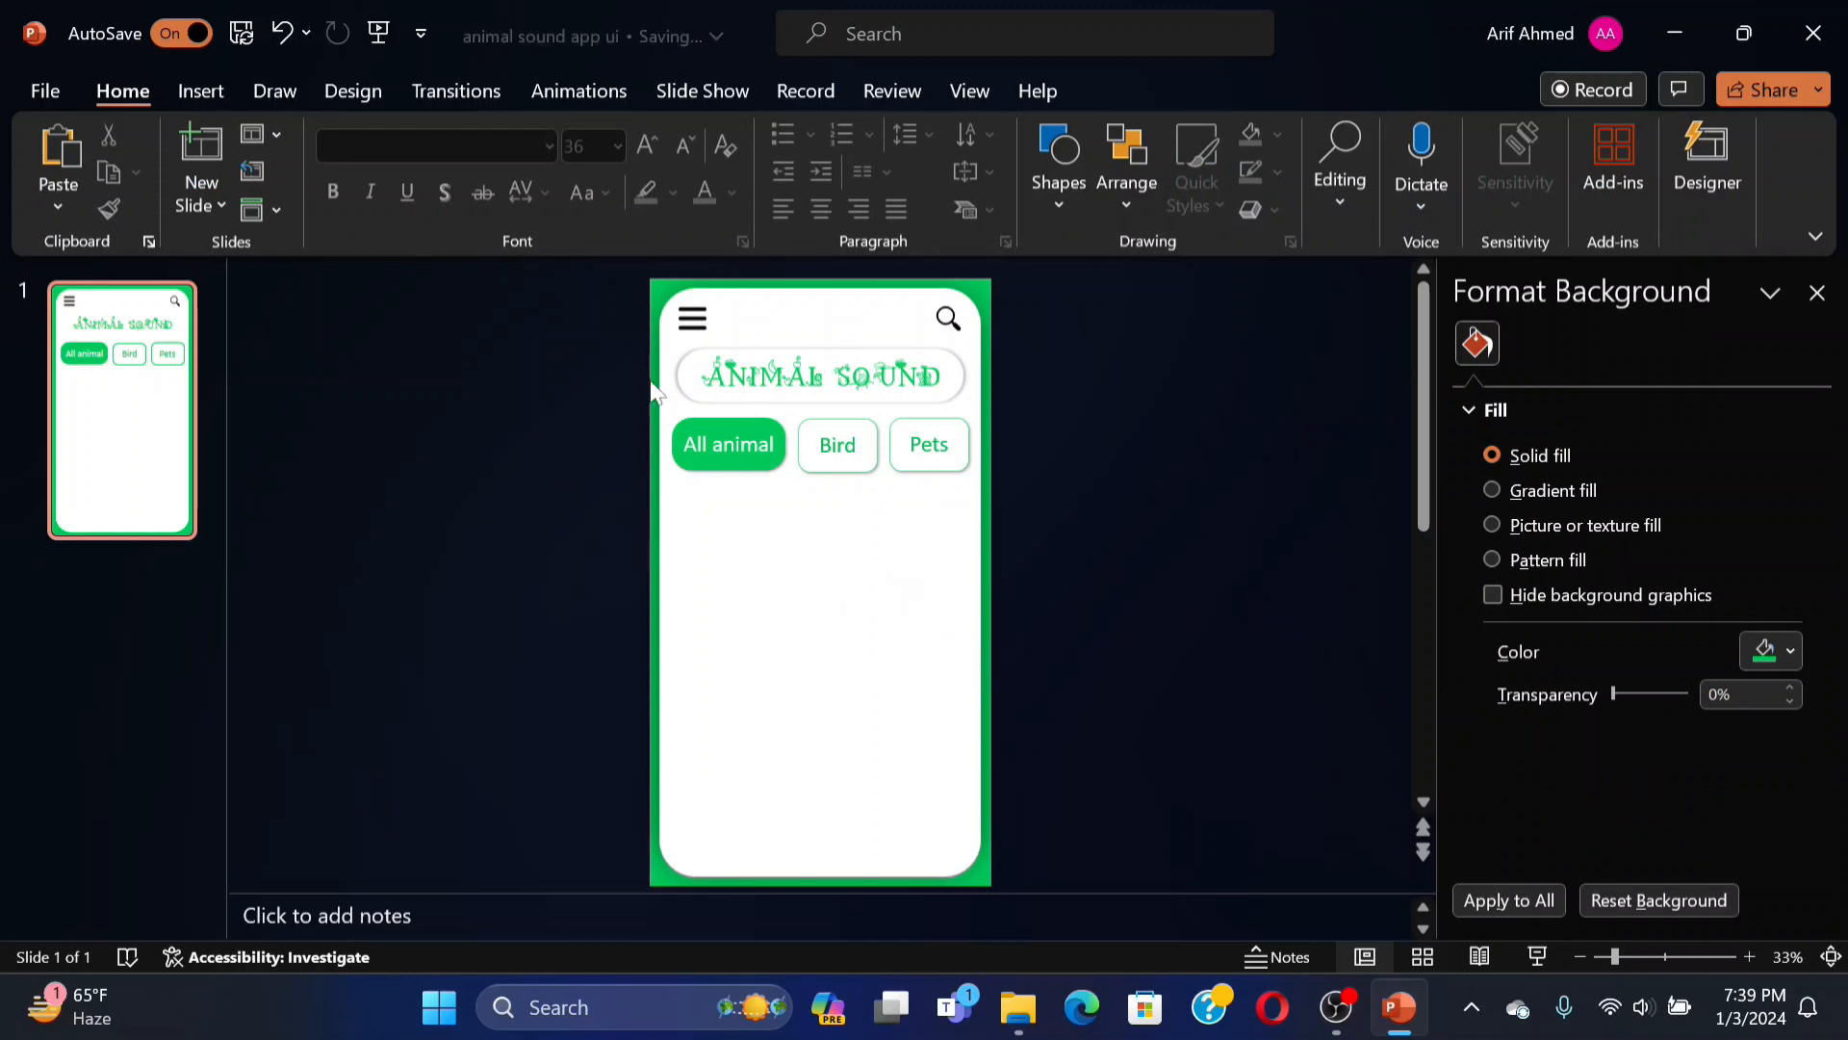
Draw a rounded rectangle about 3.15" high and 3.08" wide below the "All animal" button, aligned with its left edge.
left_click(200, 93)
left_click(575, 189)
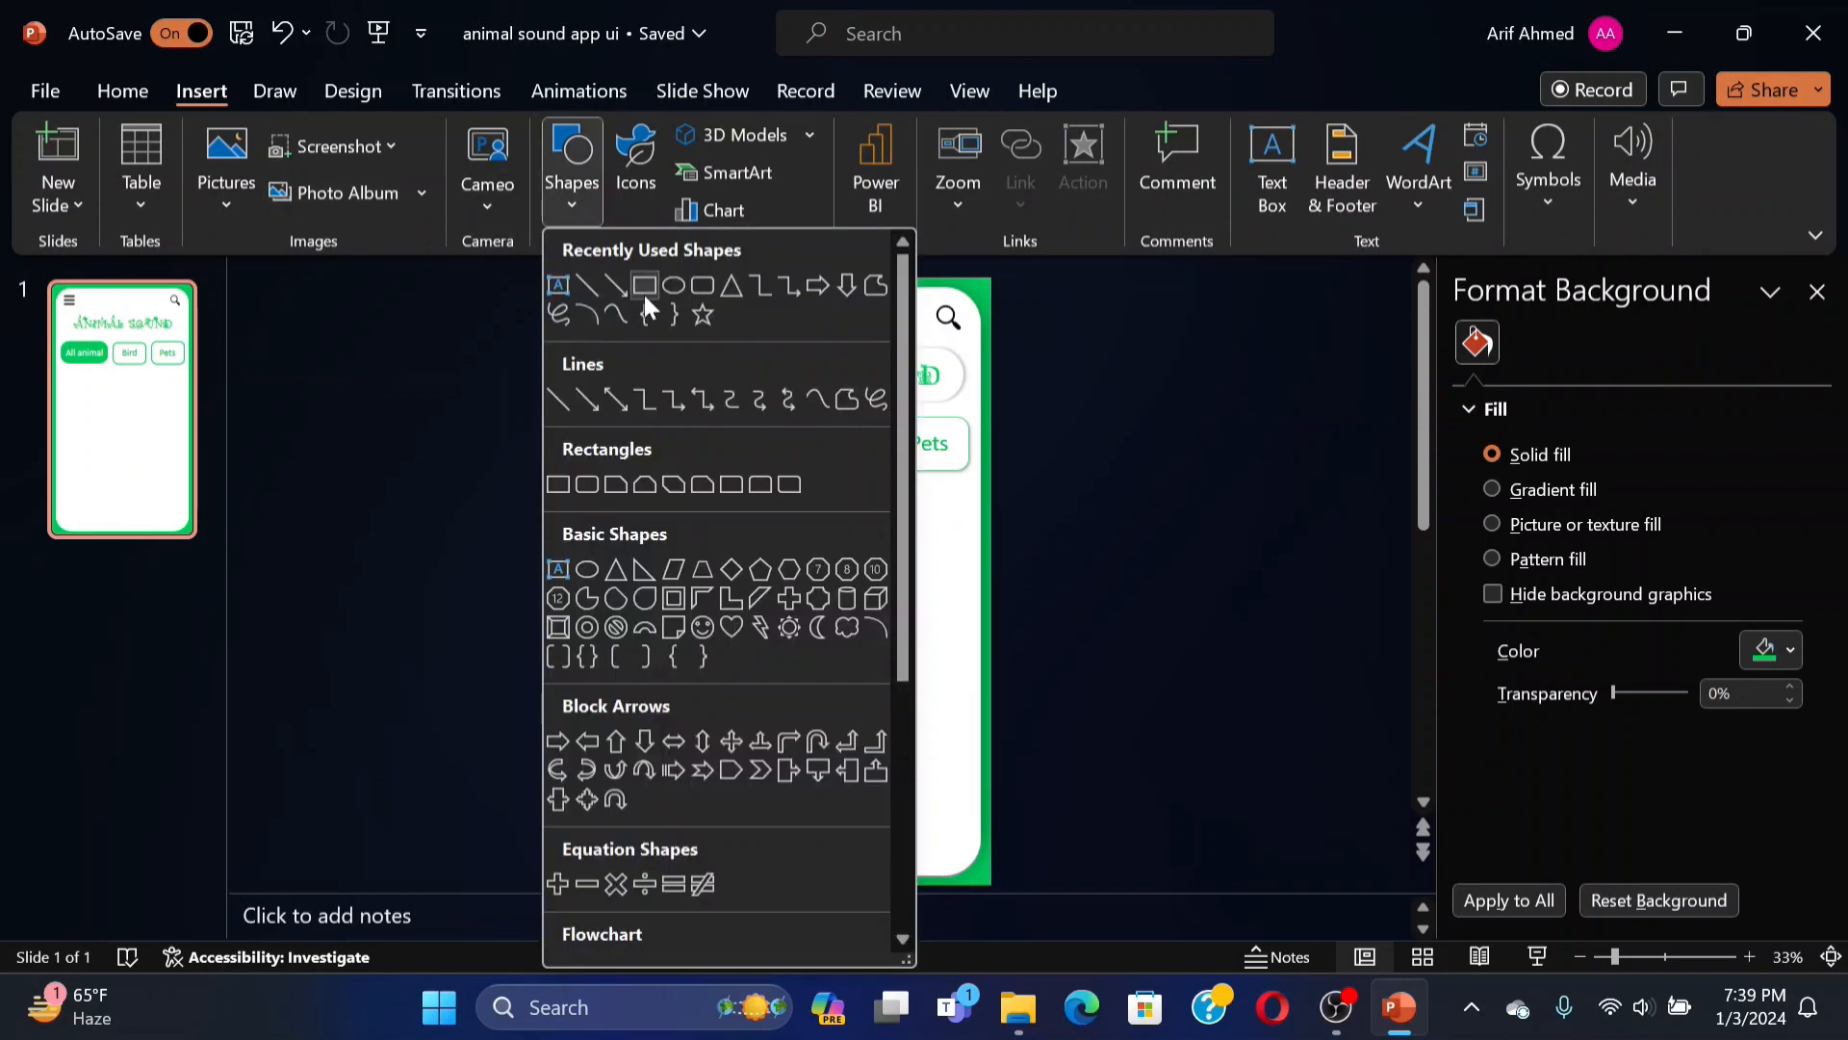
left_click(679, 285)
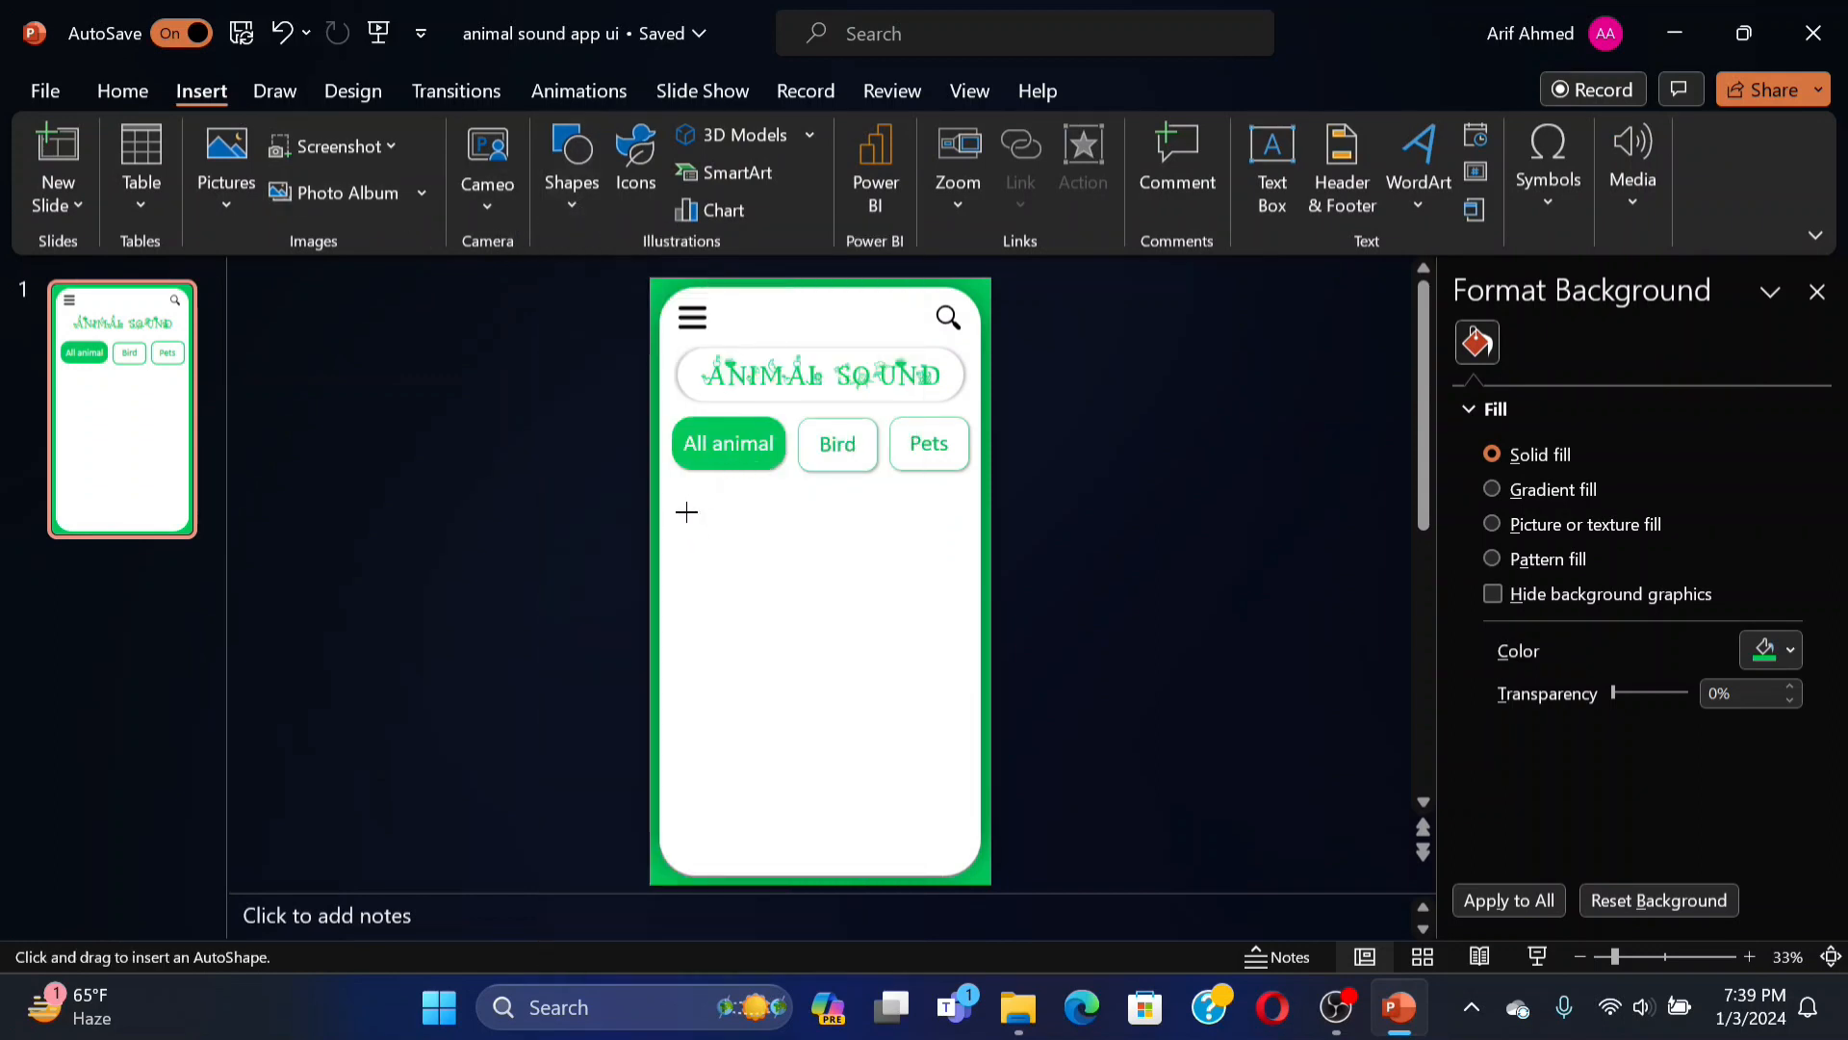
left_click_drag(687, 512, 848, 659)
left_click_drag(791, 591, 772, 596)
left_click_drag(825, 582, 813, 583)
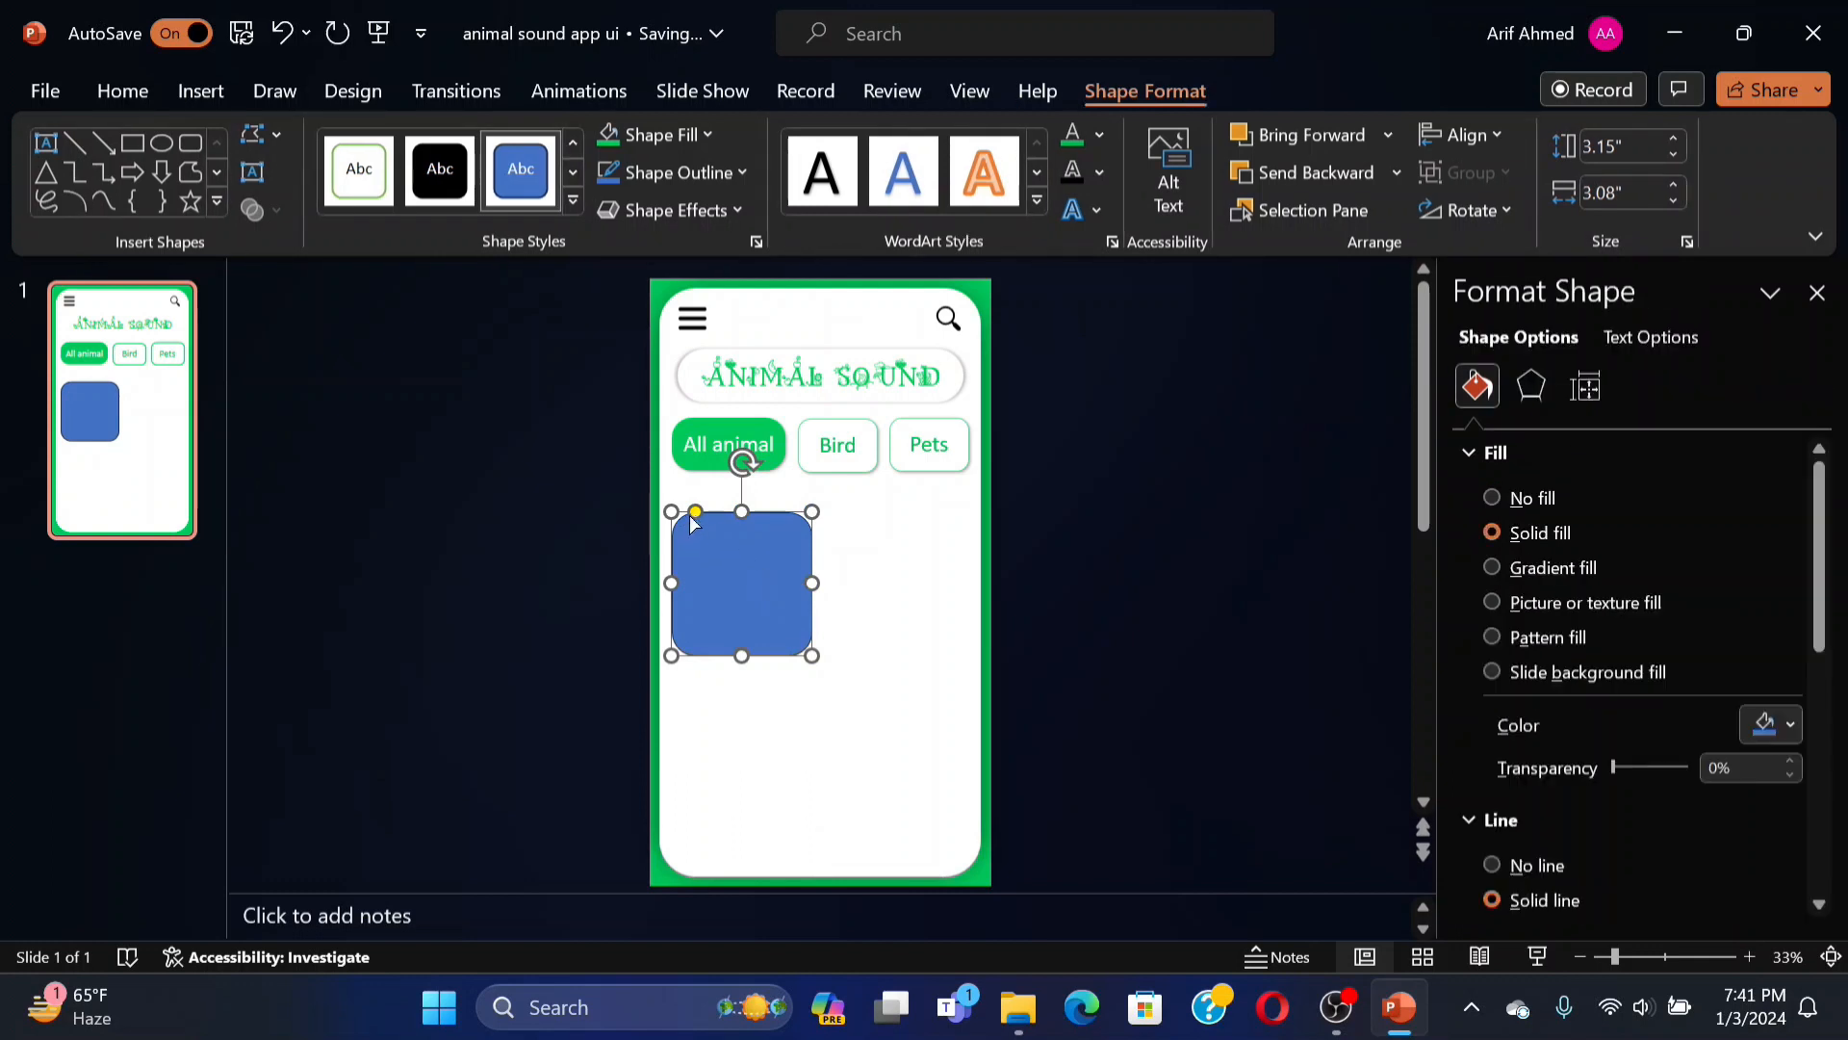
Give the rounded rectangle a white fill and remove its outline.
left_click(1788, 739)
left_click(1600, 332)
left_click(1493, 865)
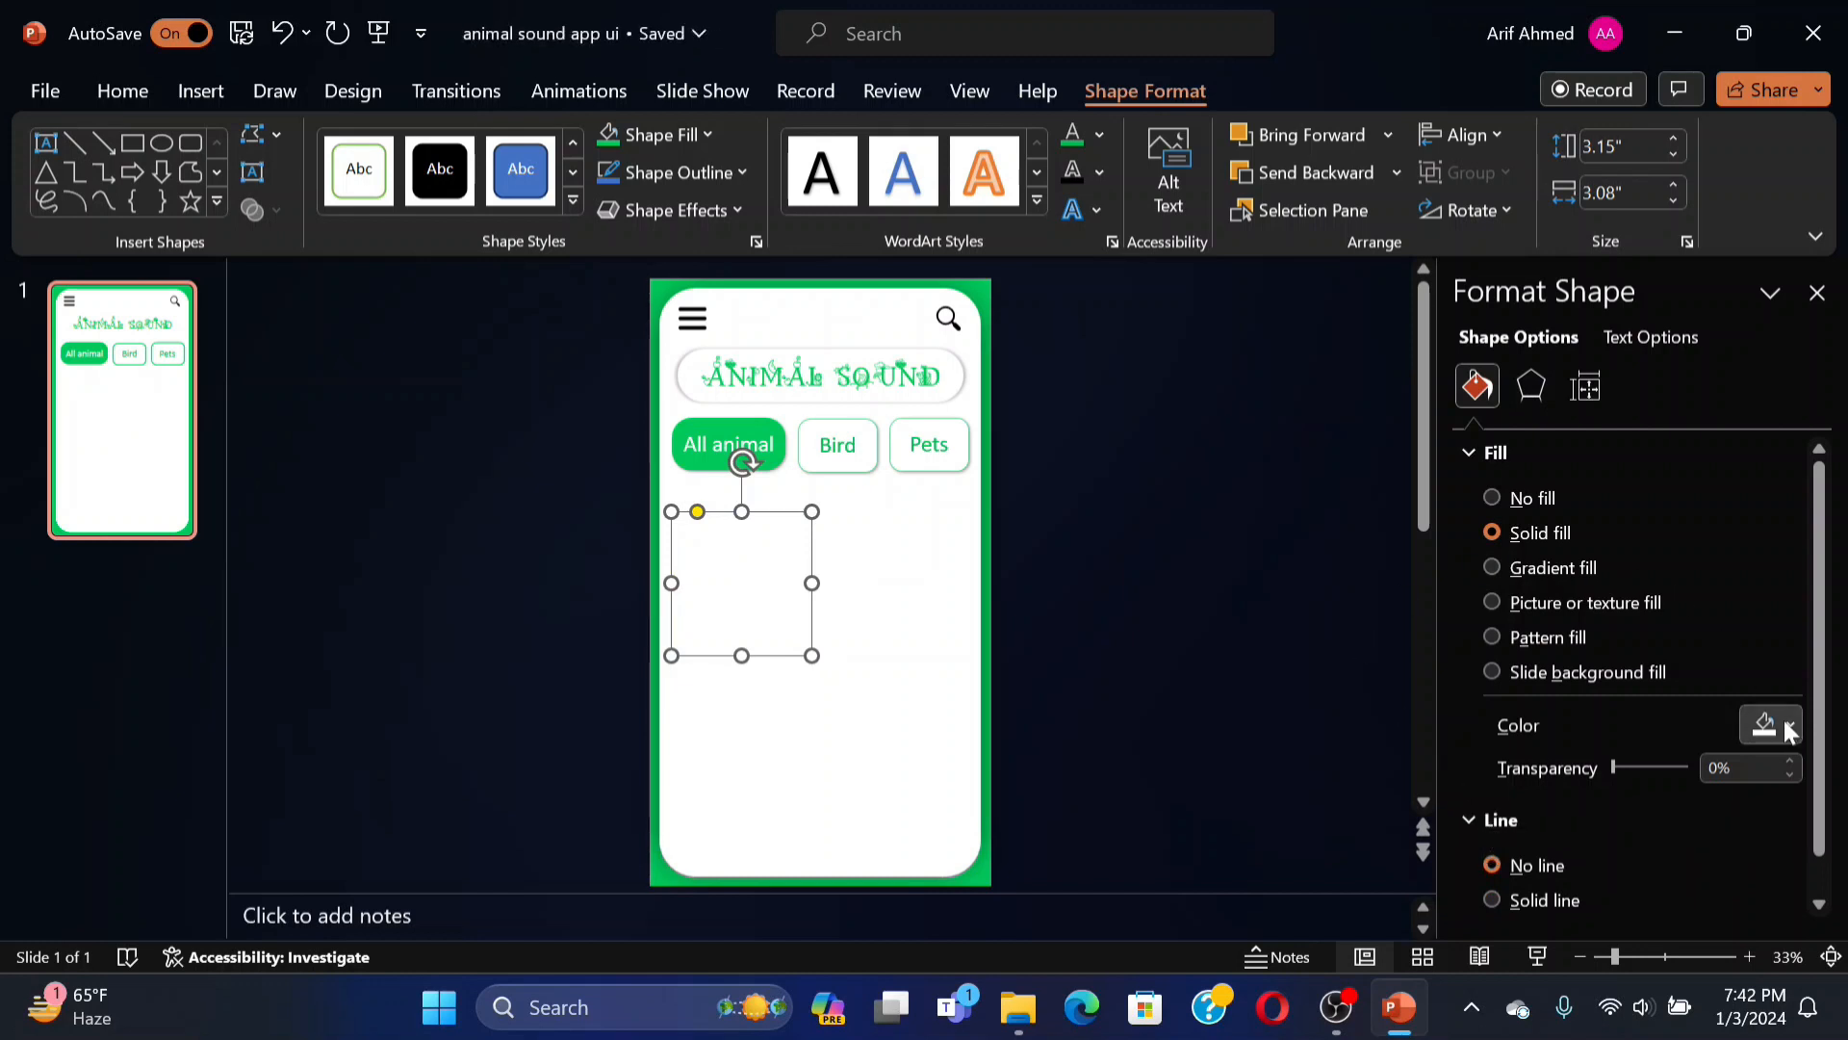
Give the rounded card a gray shadow with 60% transparency, 102% size, 5 pt blur, 0° angle and 0 pt distance.
left_click(1531, 386)
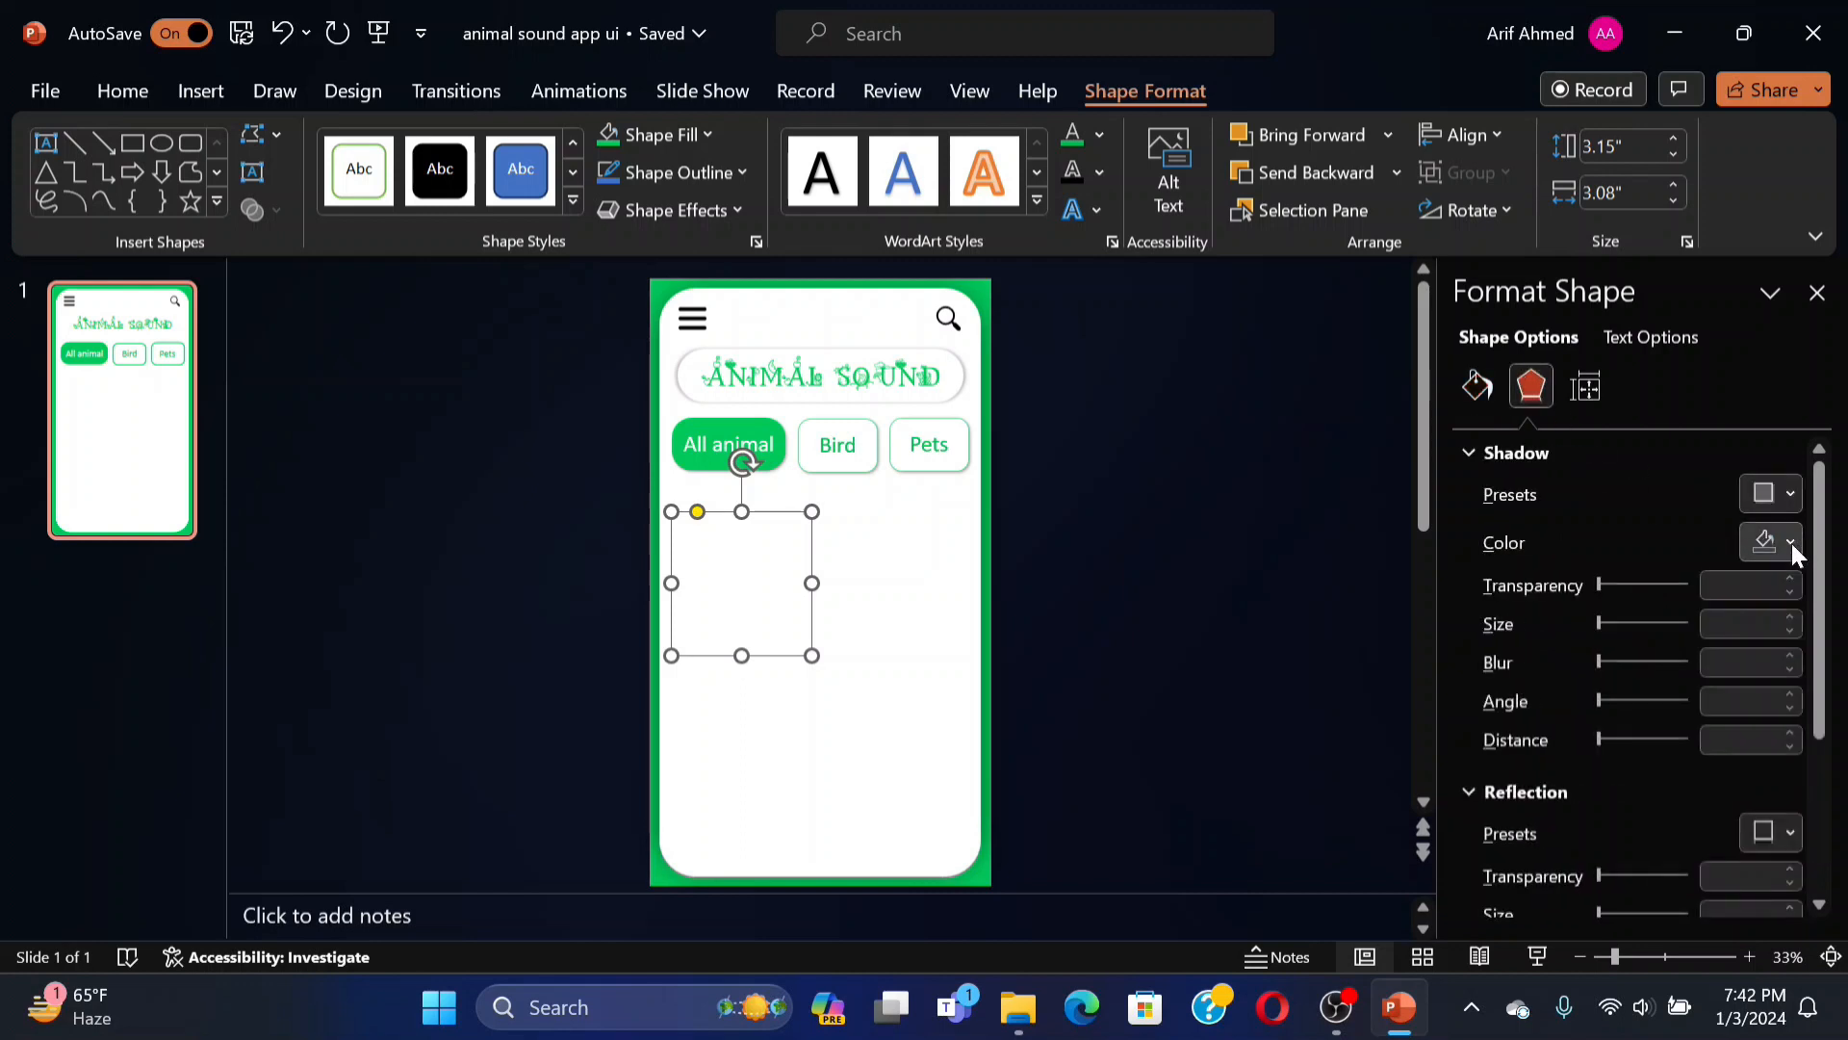
left_click(1714, 586)
type("60")
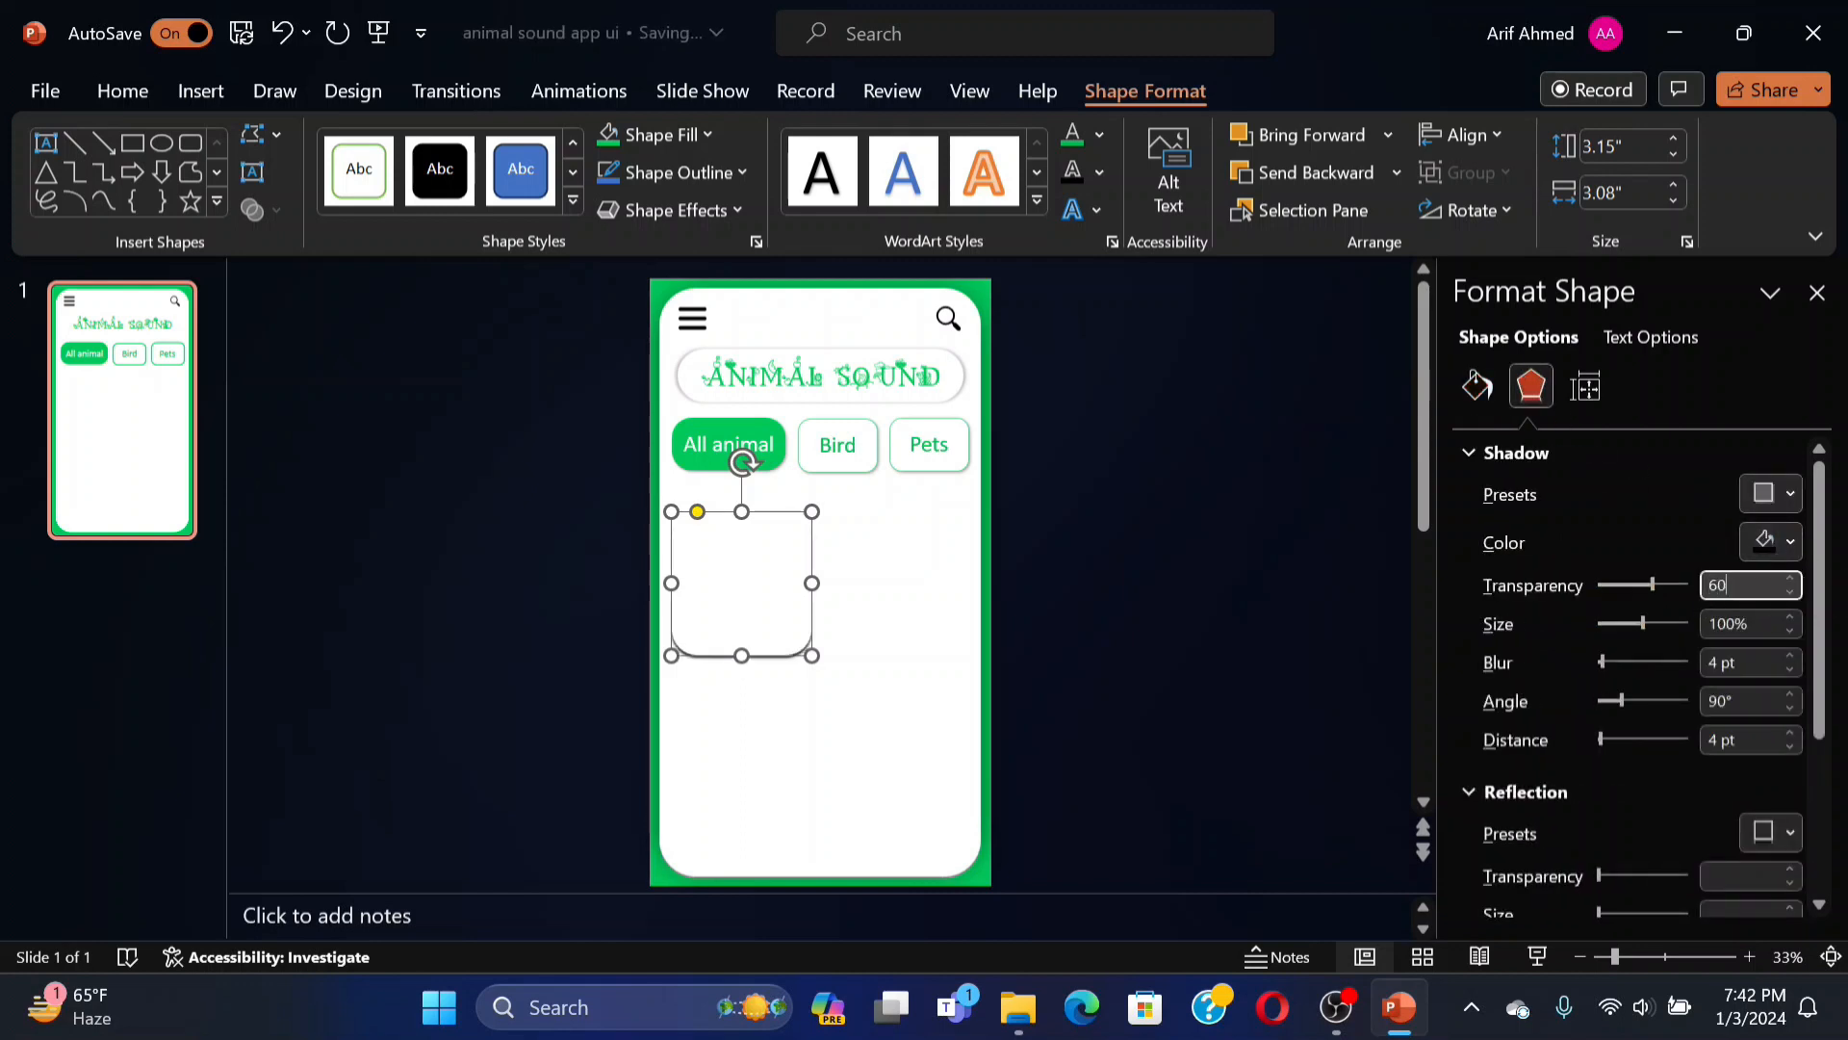
left_click(1733, 623)
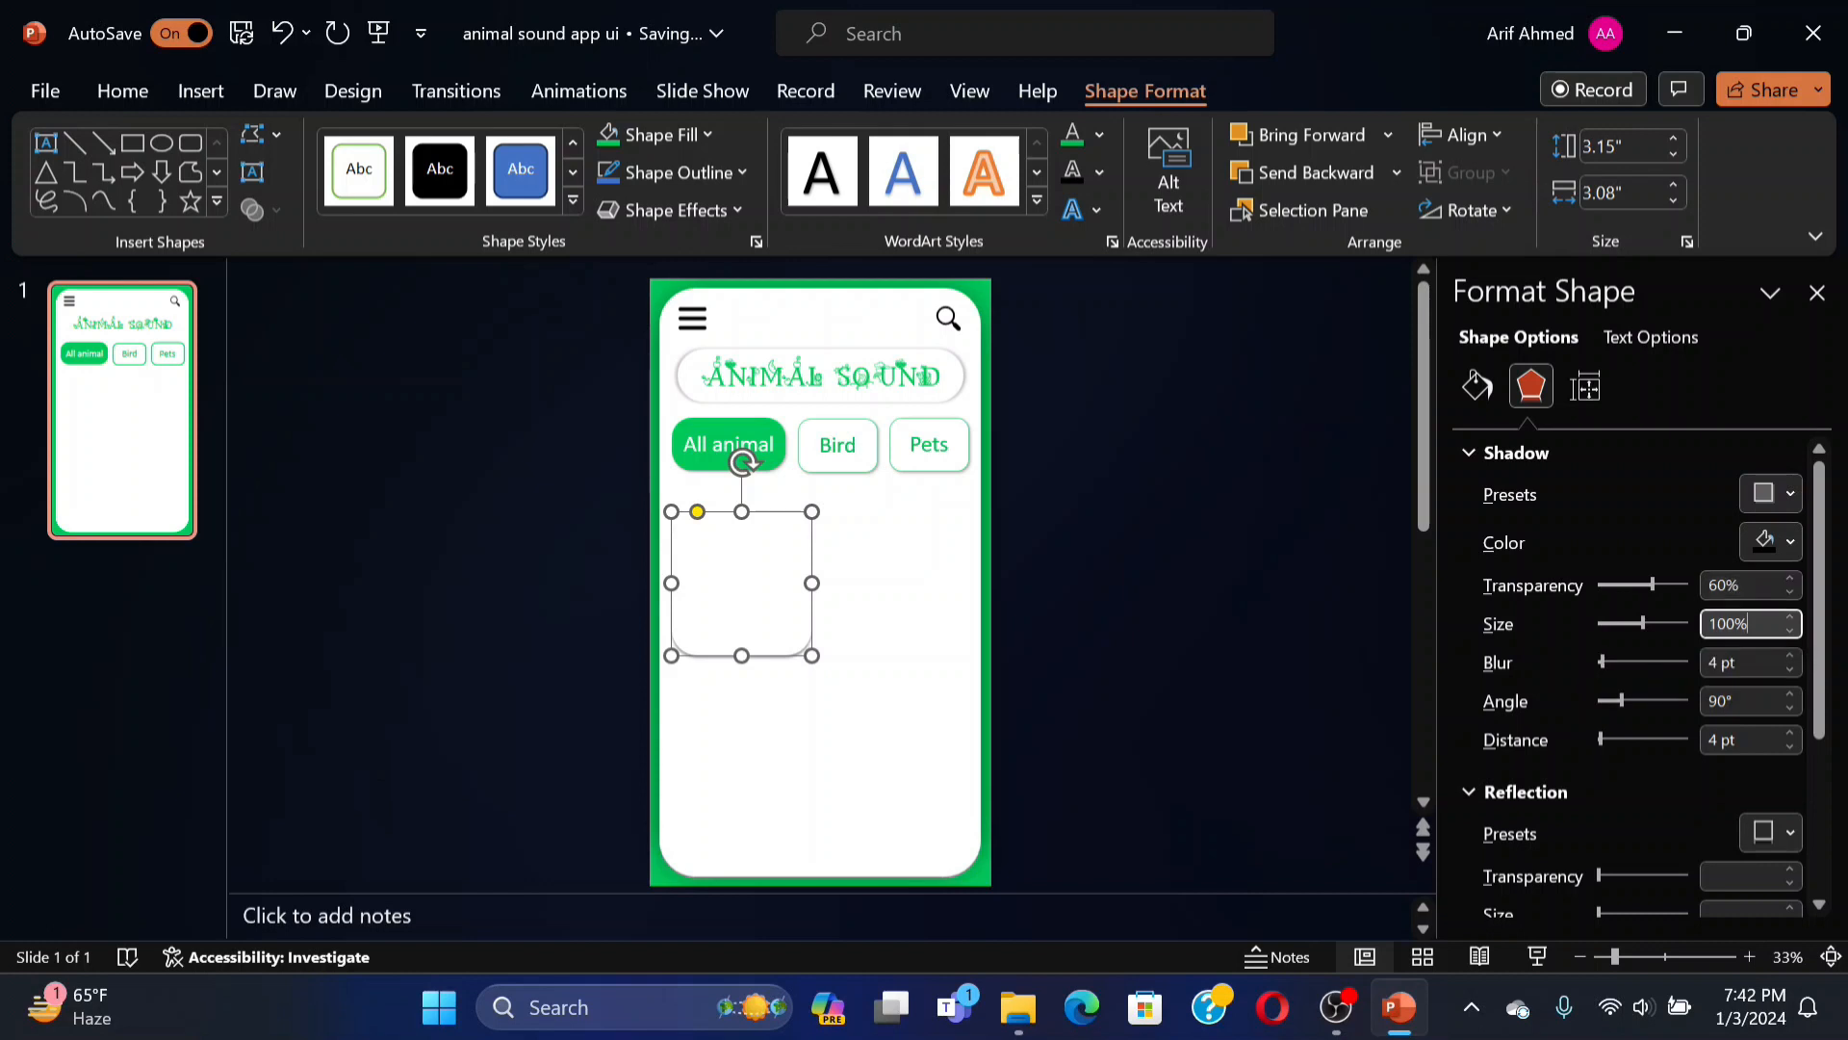
type("102")
key("Tab")
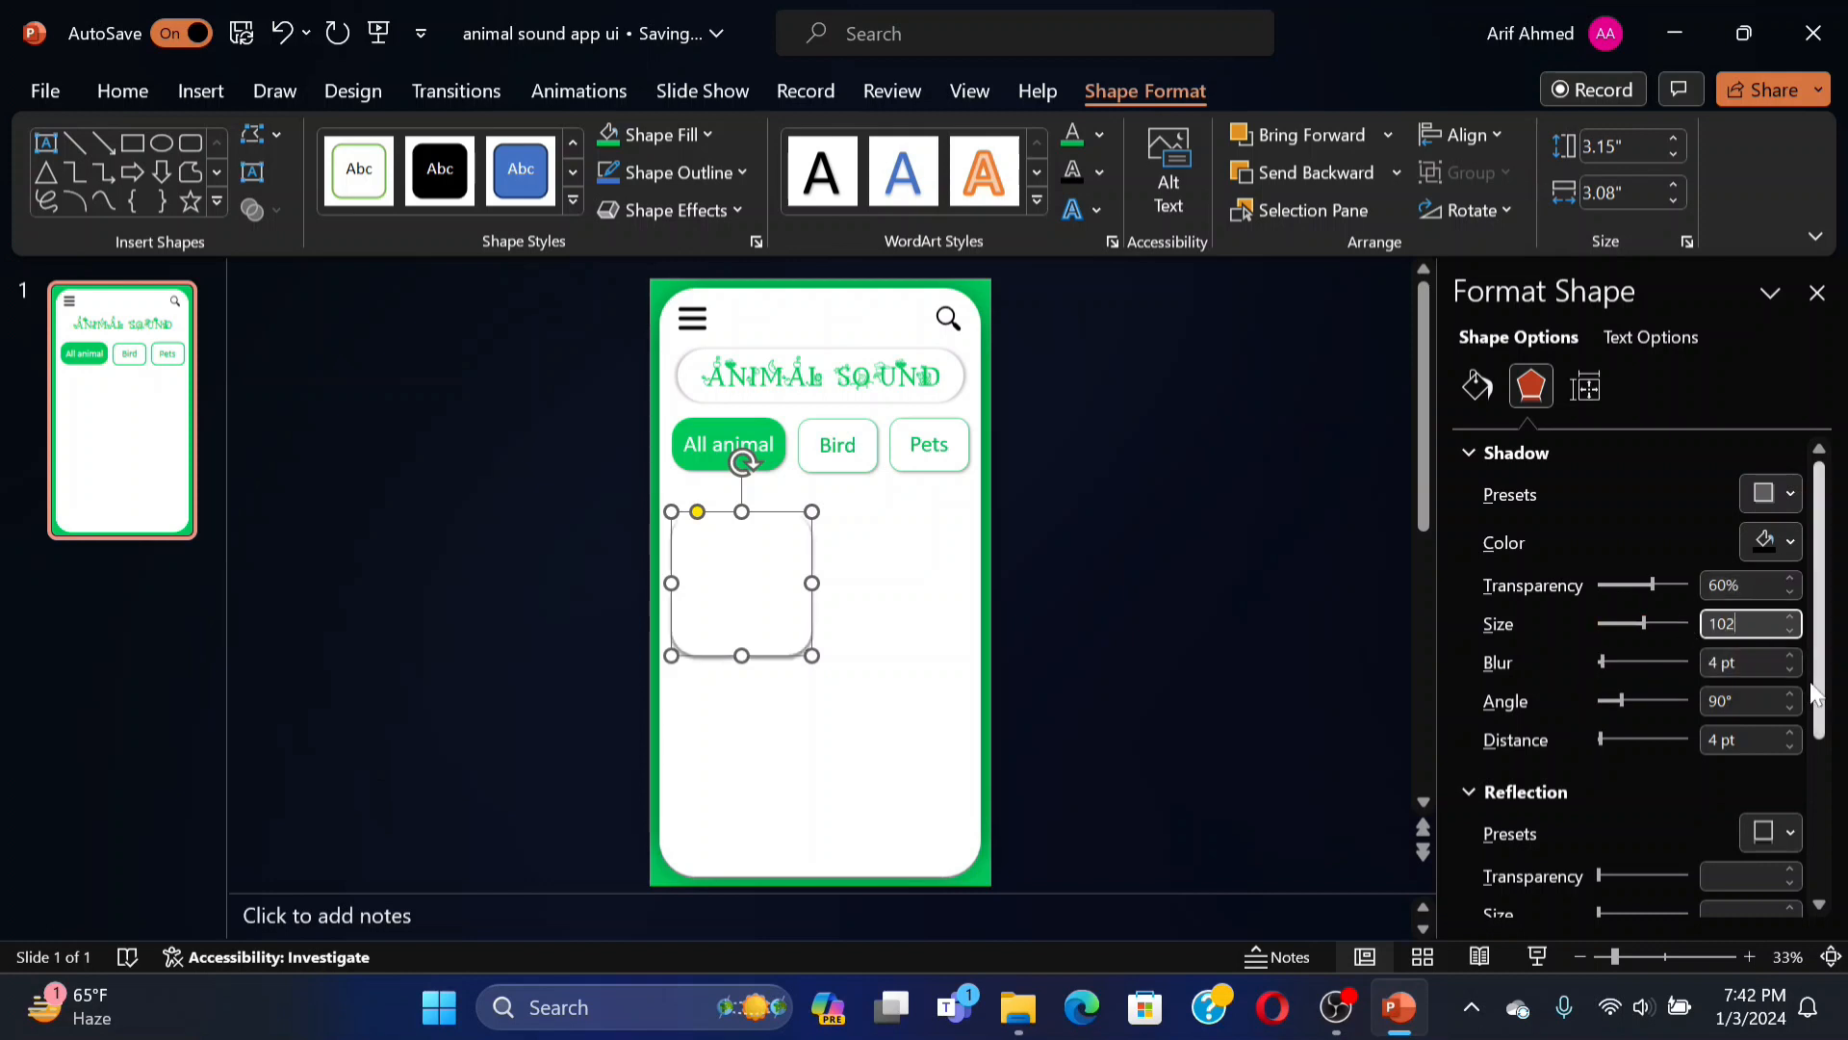
type("5")
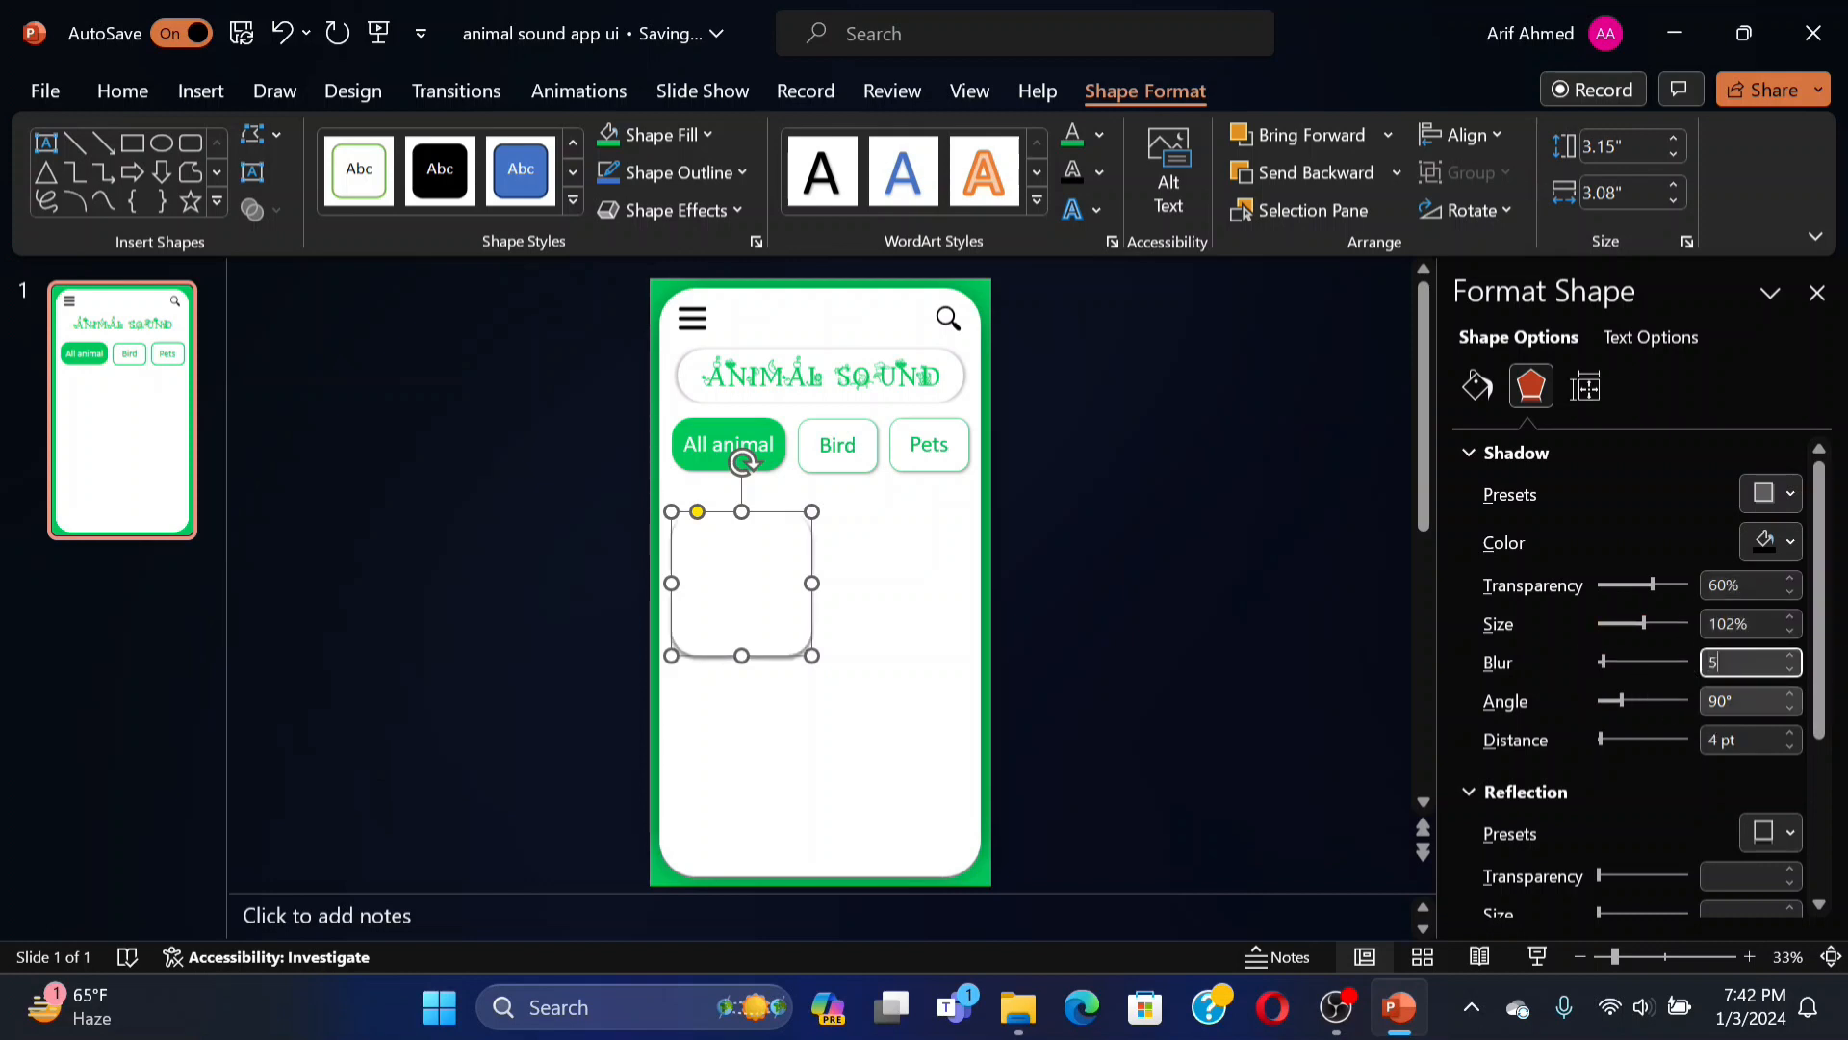
key("Tab")
type("0")
key("Tab")
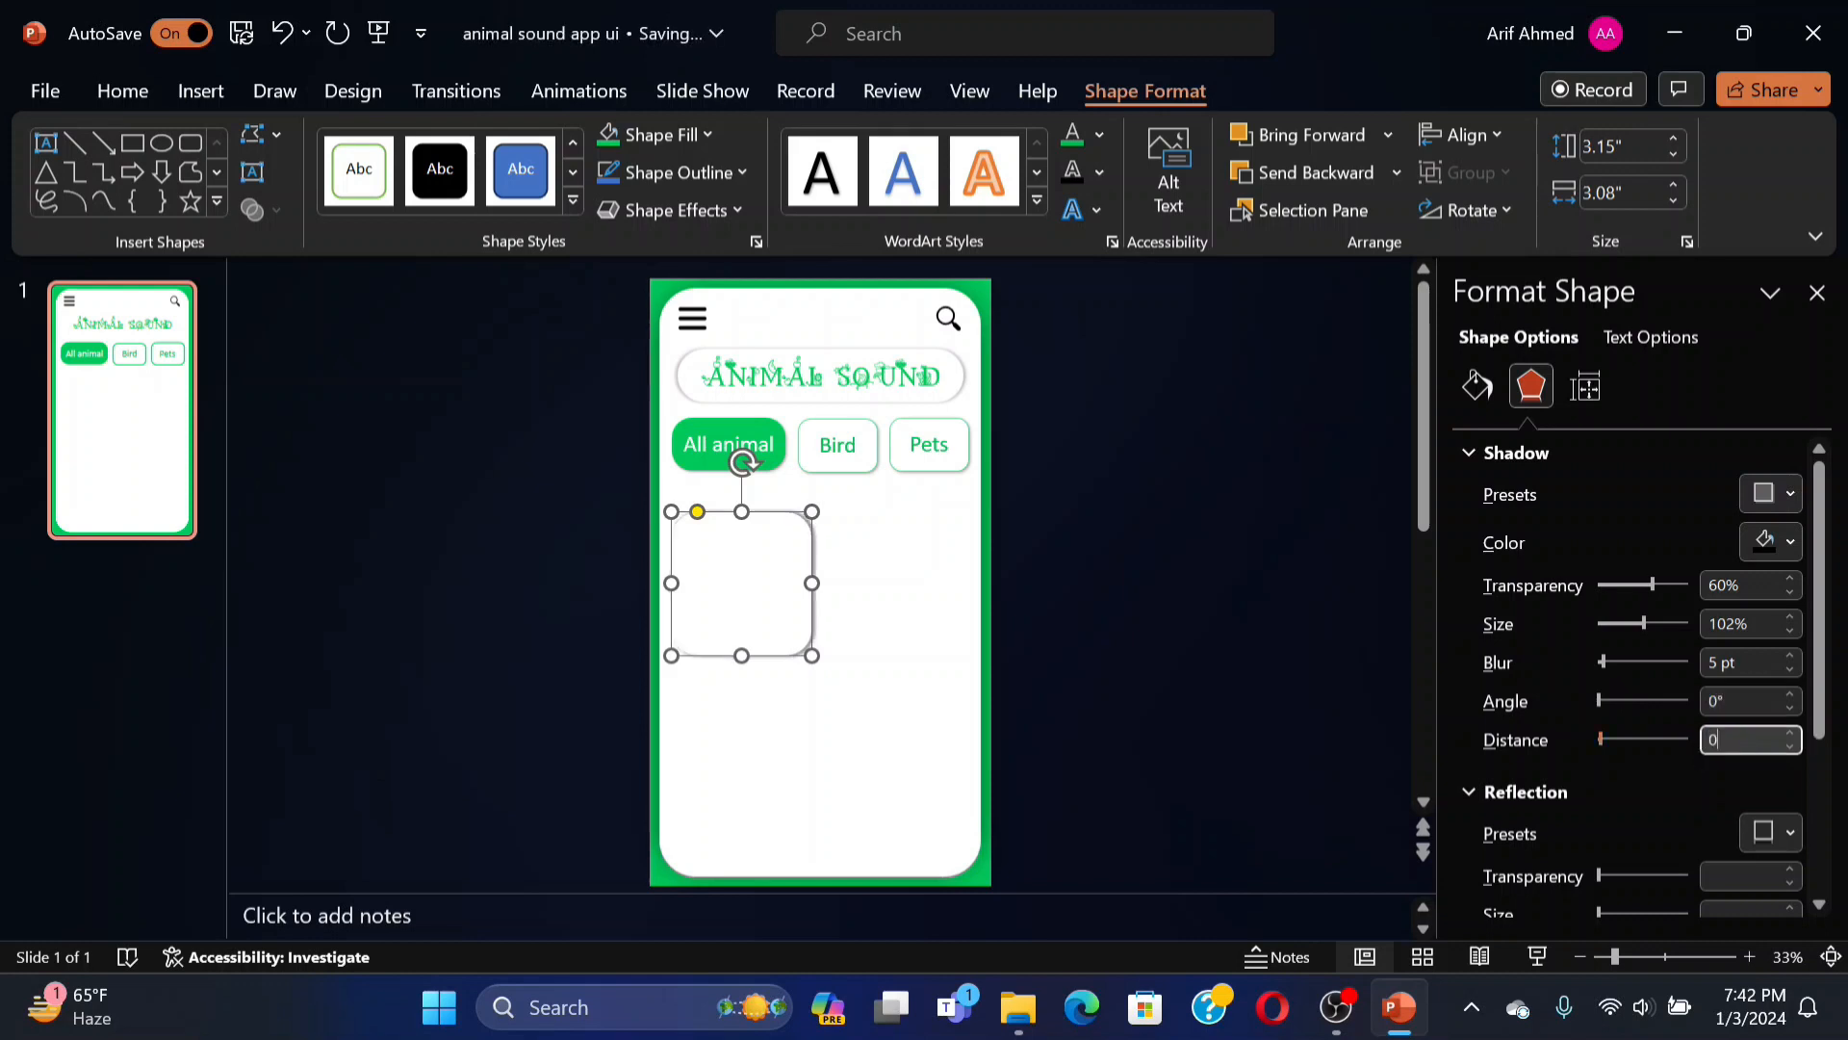
type("0")
left_click(1787, 539)
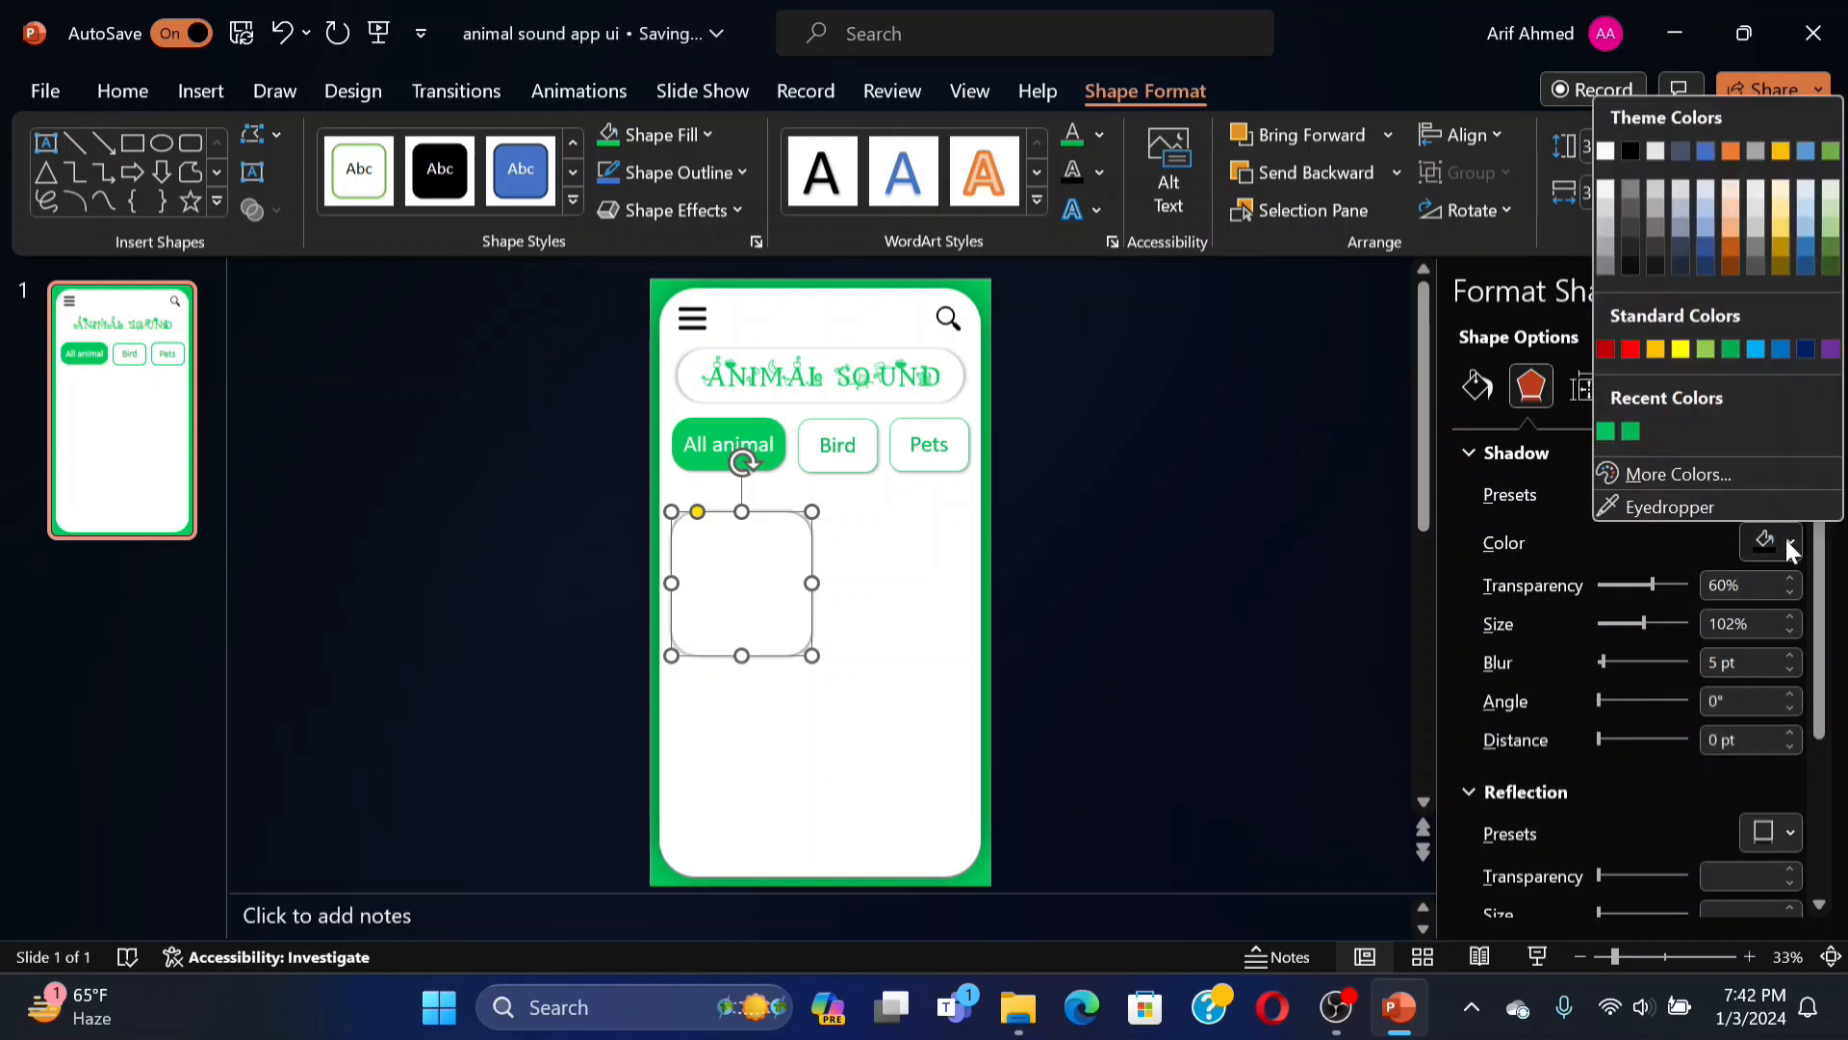
left_click(1656, 249)
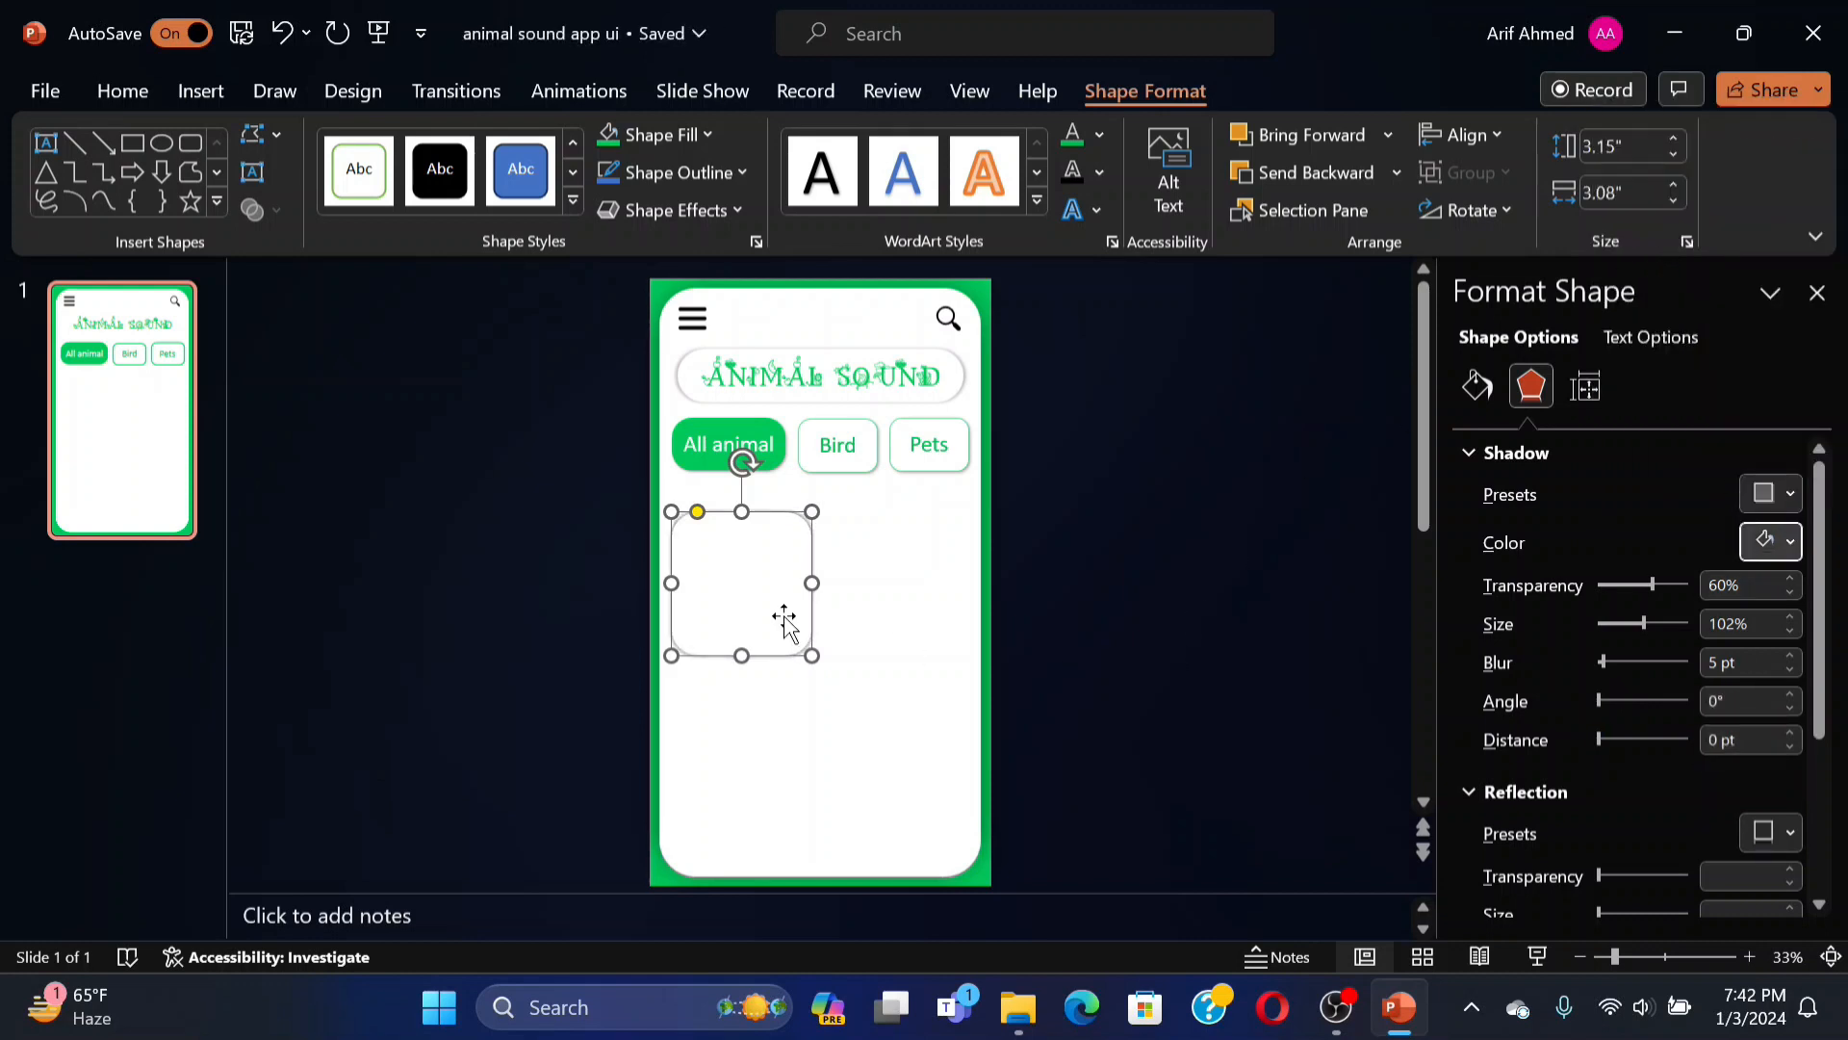
Insert the "cat" picture from the device and scale it to about 2.33" by 2.58" inside the rounded card.
left_click(204, 89)
left_click(227, 197)
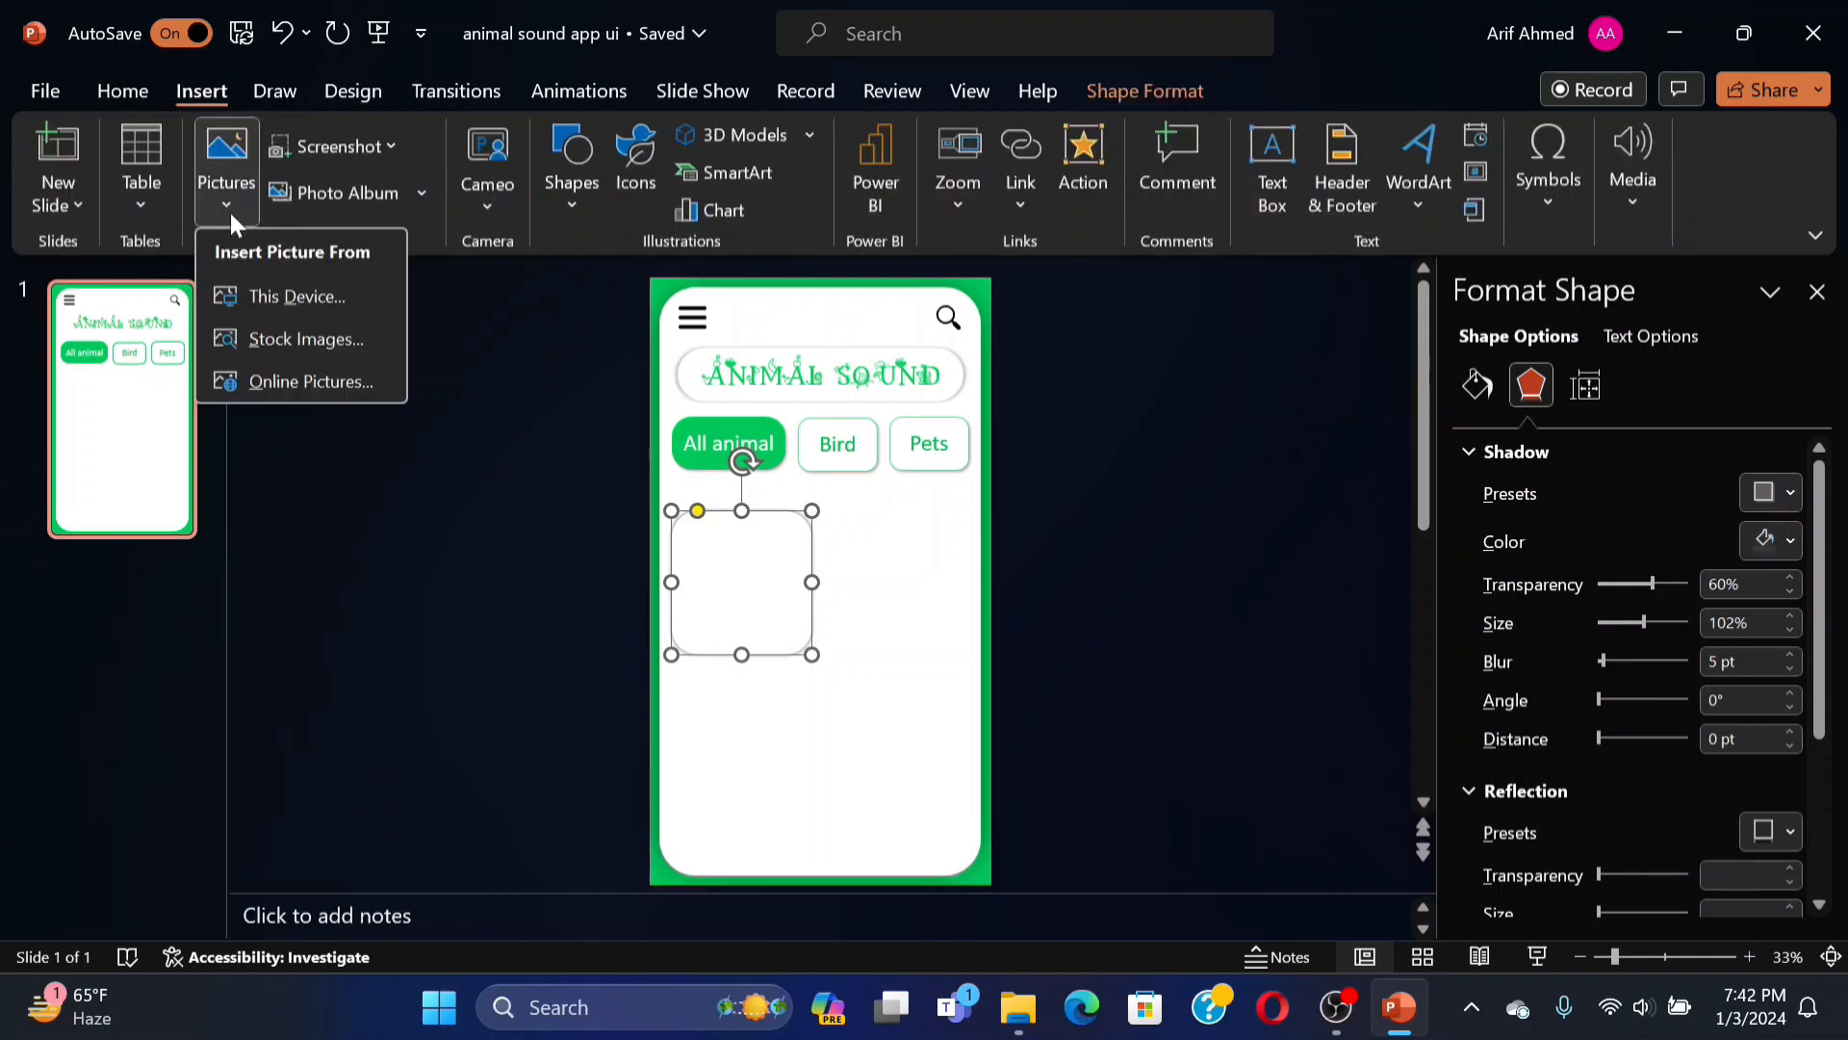
left_click(263, 298)
left_click(360, 285)
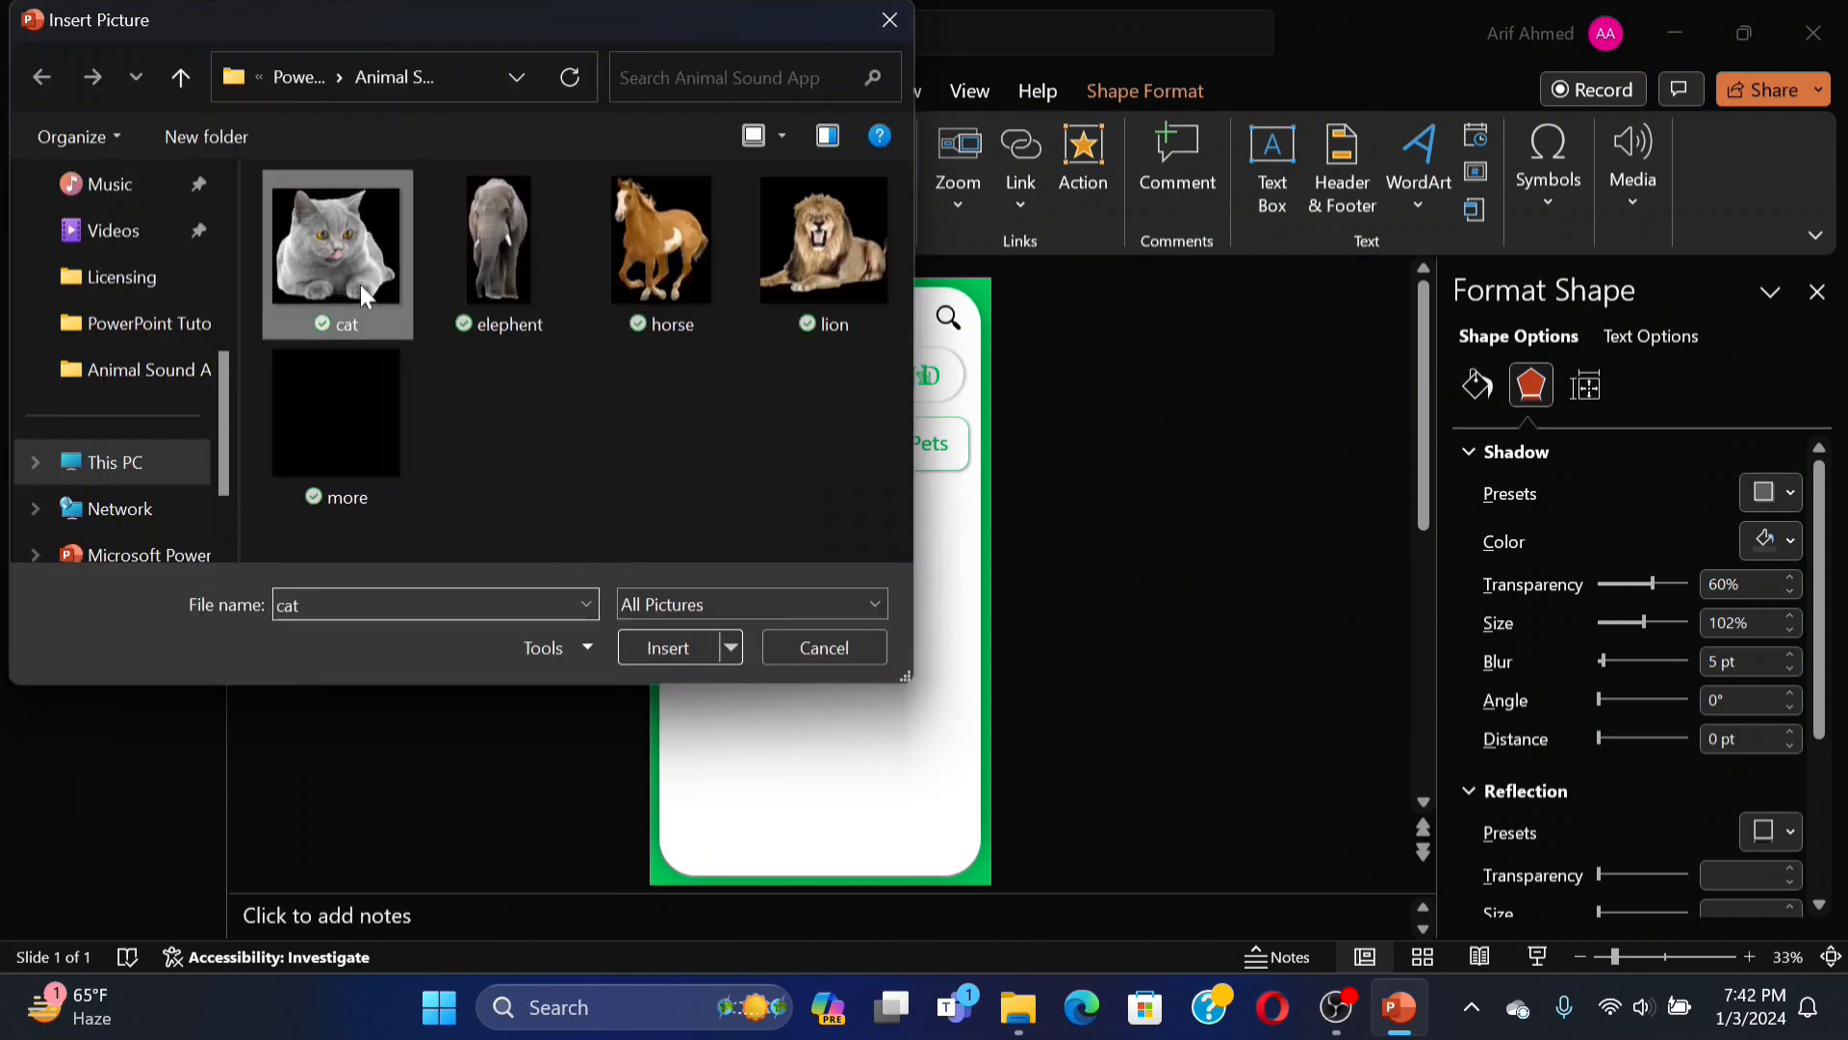
left_click(708, 637)
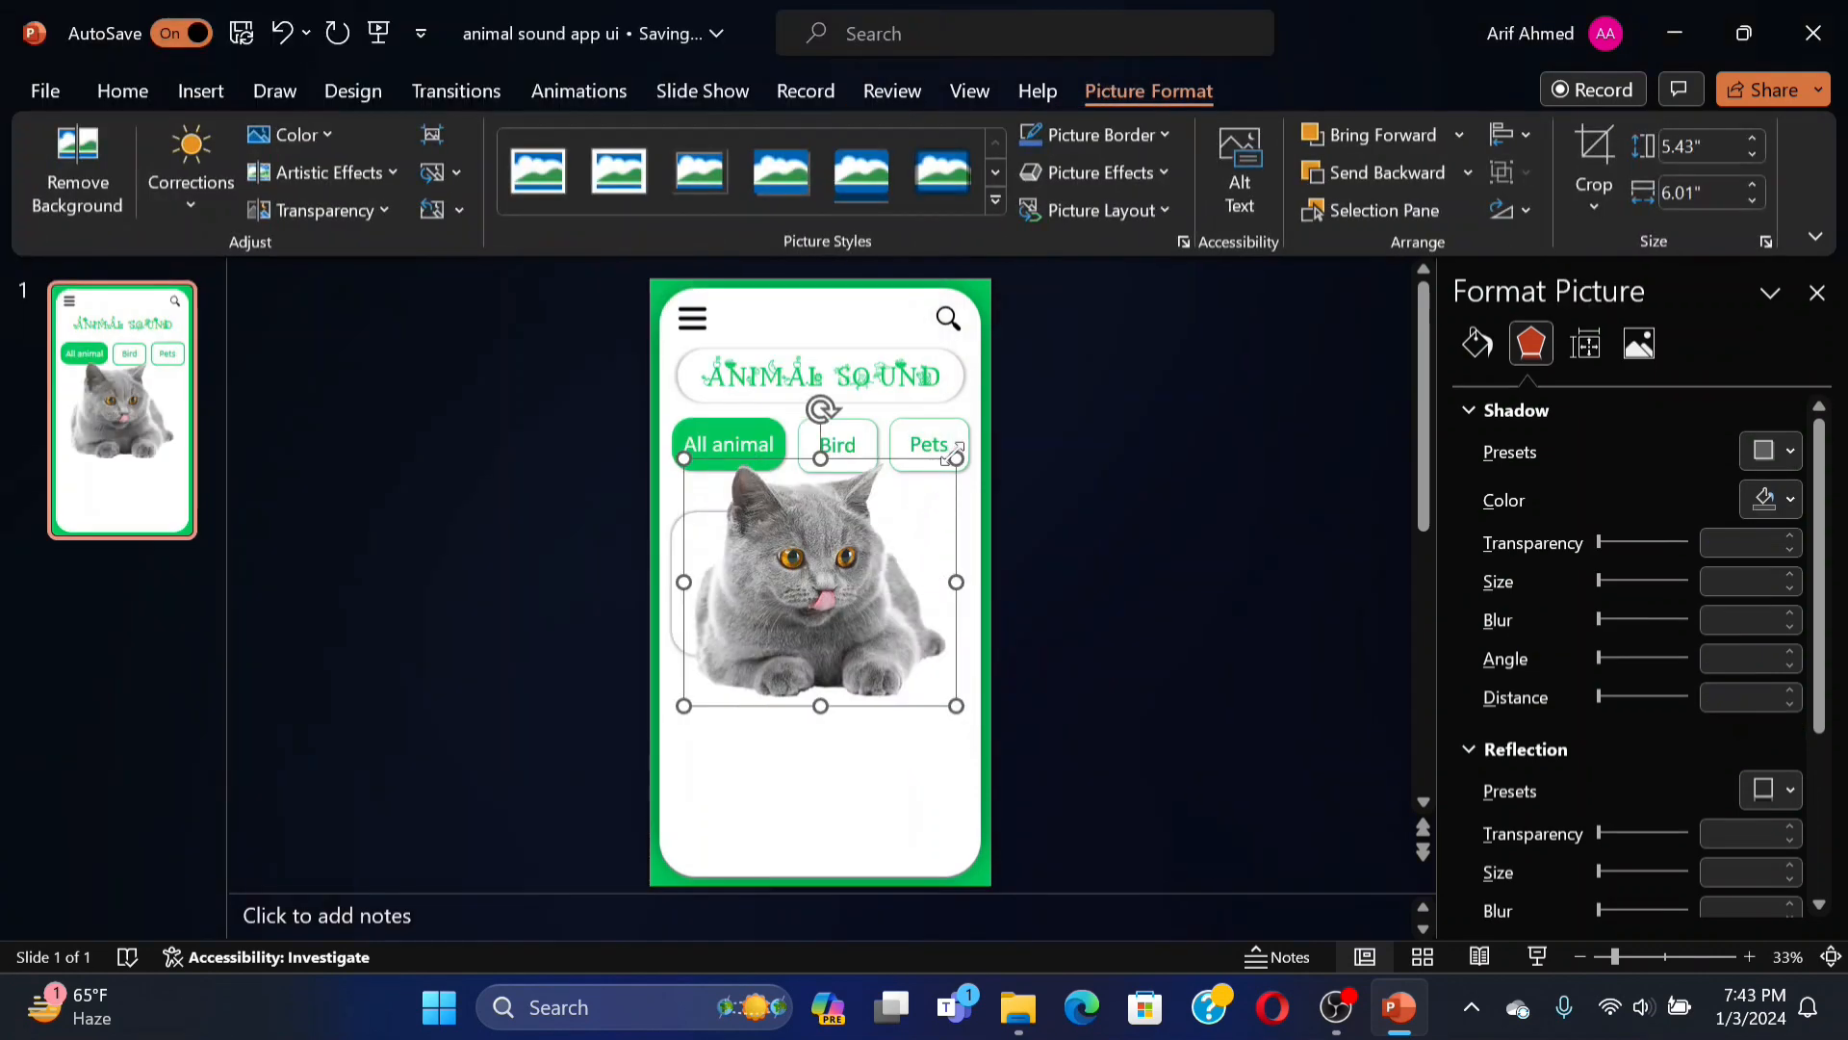
left_click_drag(956, 457, 753, 582)
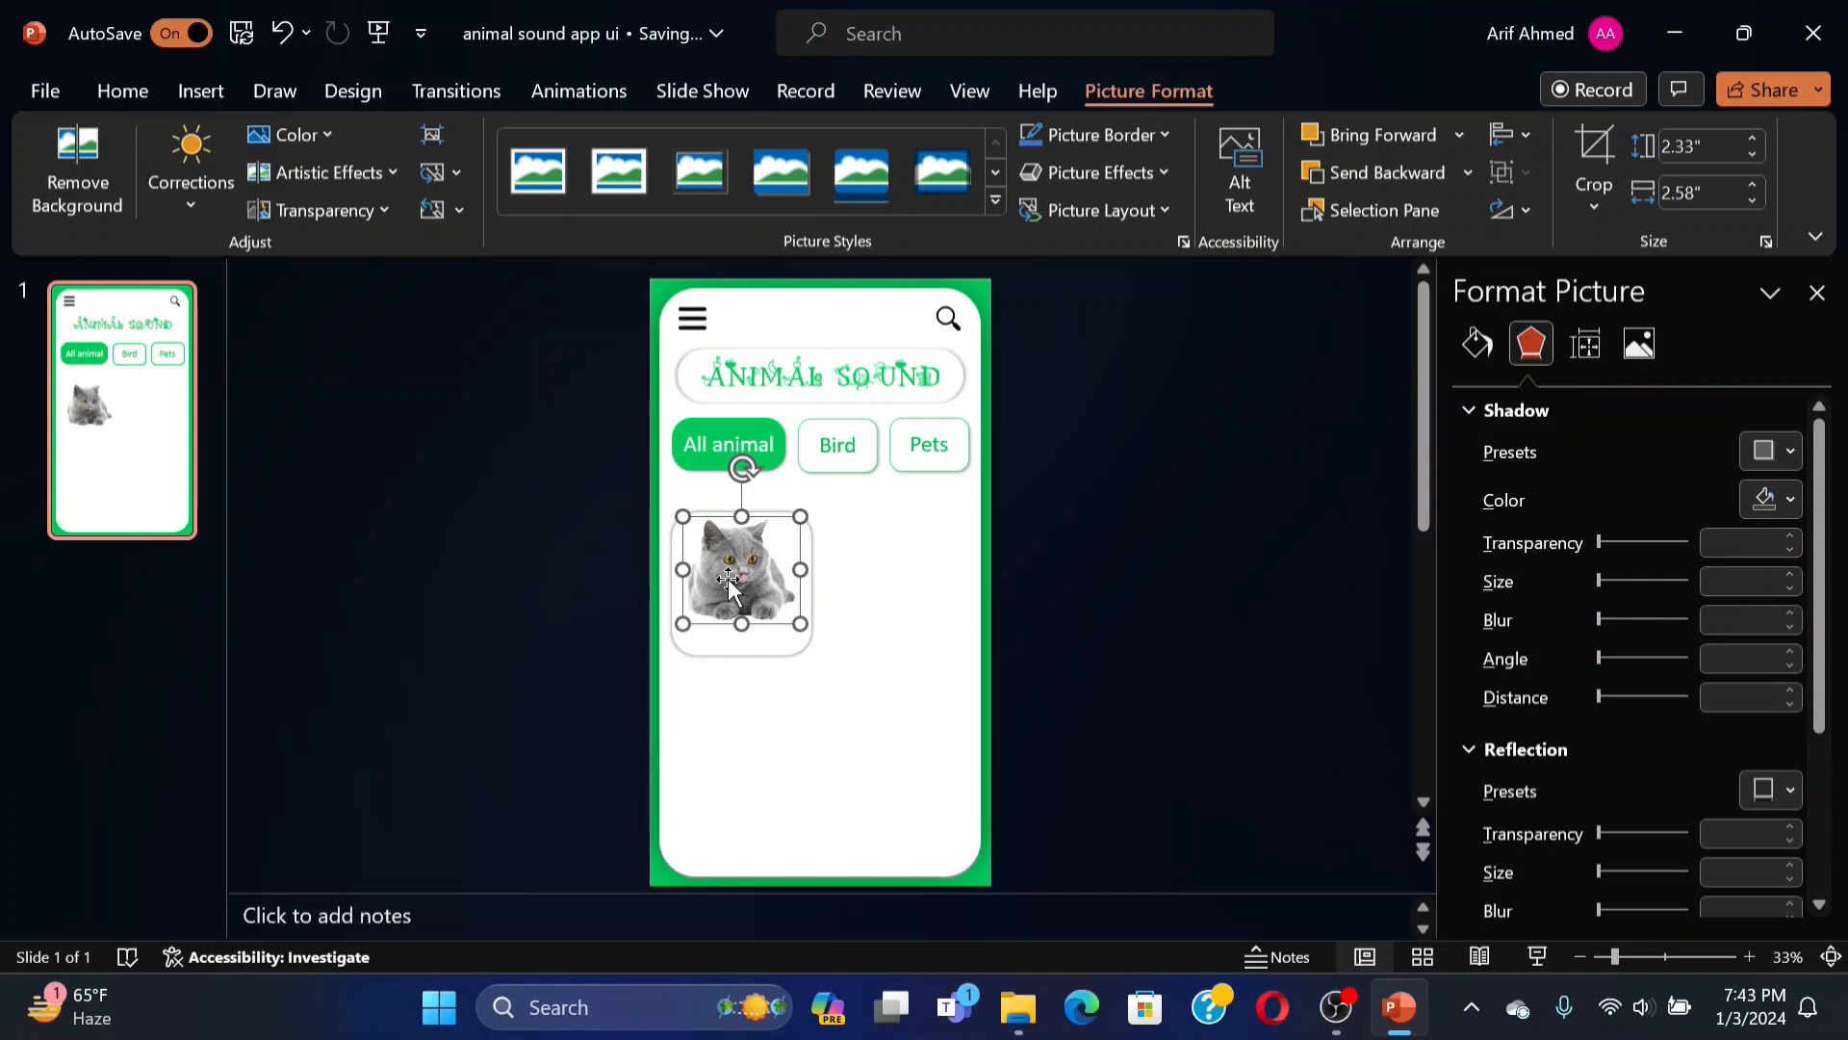
Add a text box reading "Cat" below the cat picture, in bold, centered 40 pt text.
left_click(200, 90)
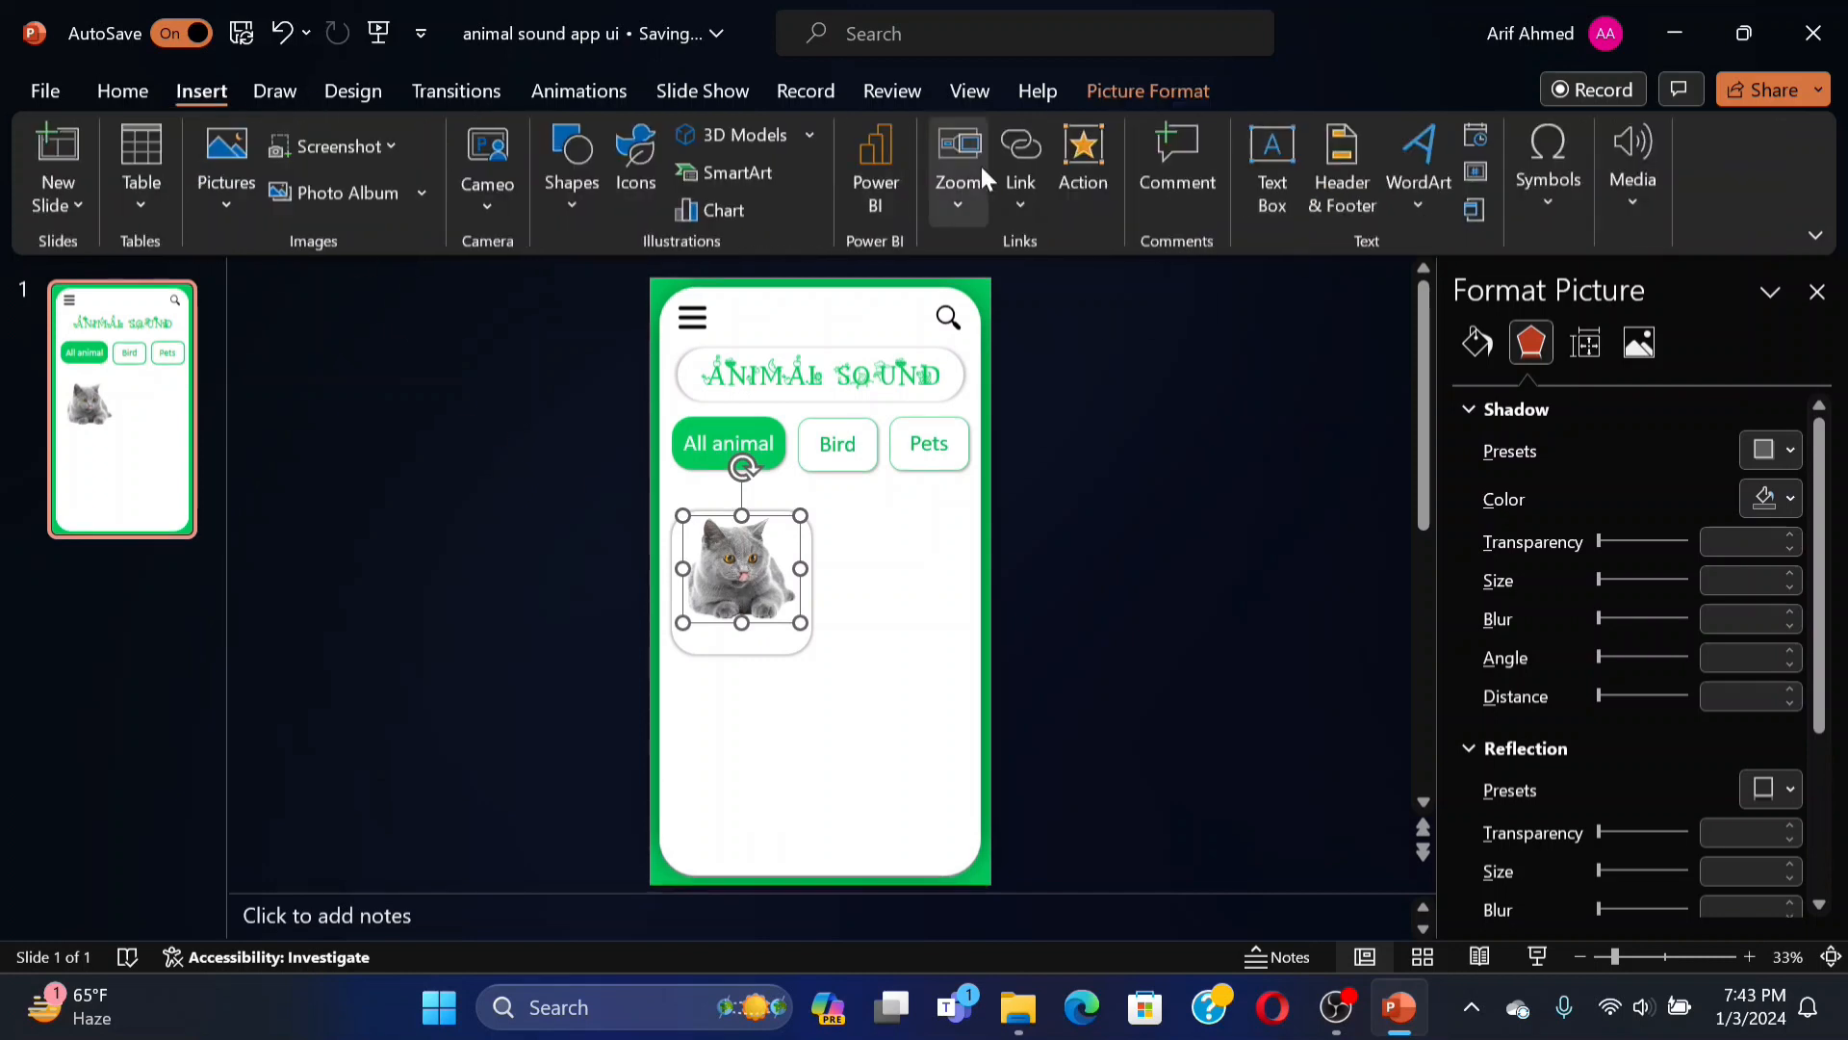
left_click(1263, 187)
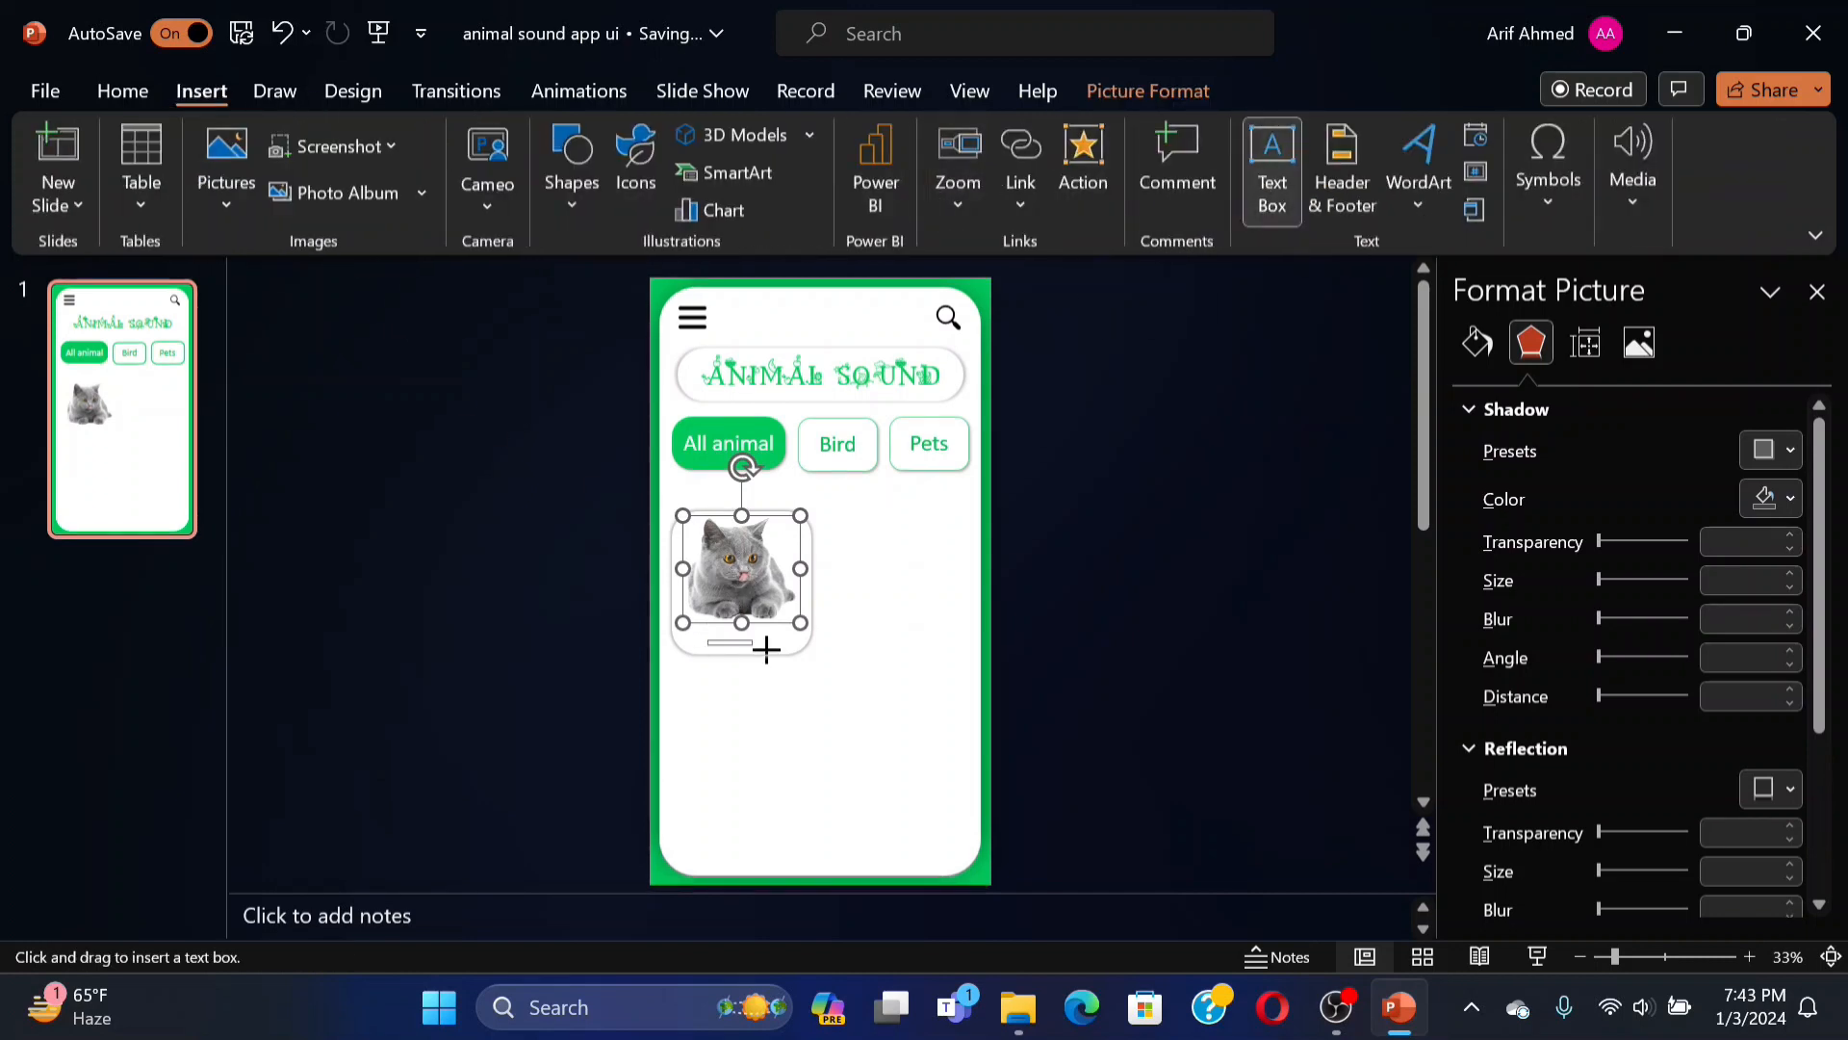
mouse_move(766, 651)
left_mouse_down()
mouse_move(796, 648)
mouse_move(756, 622)
mouse_move(762, 639)
left_mouse_up()
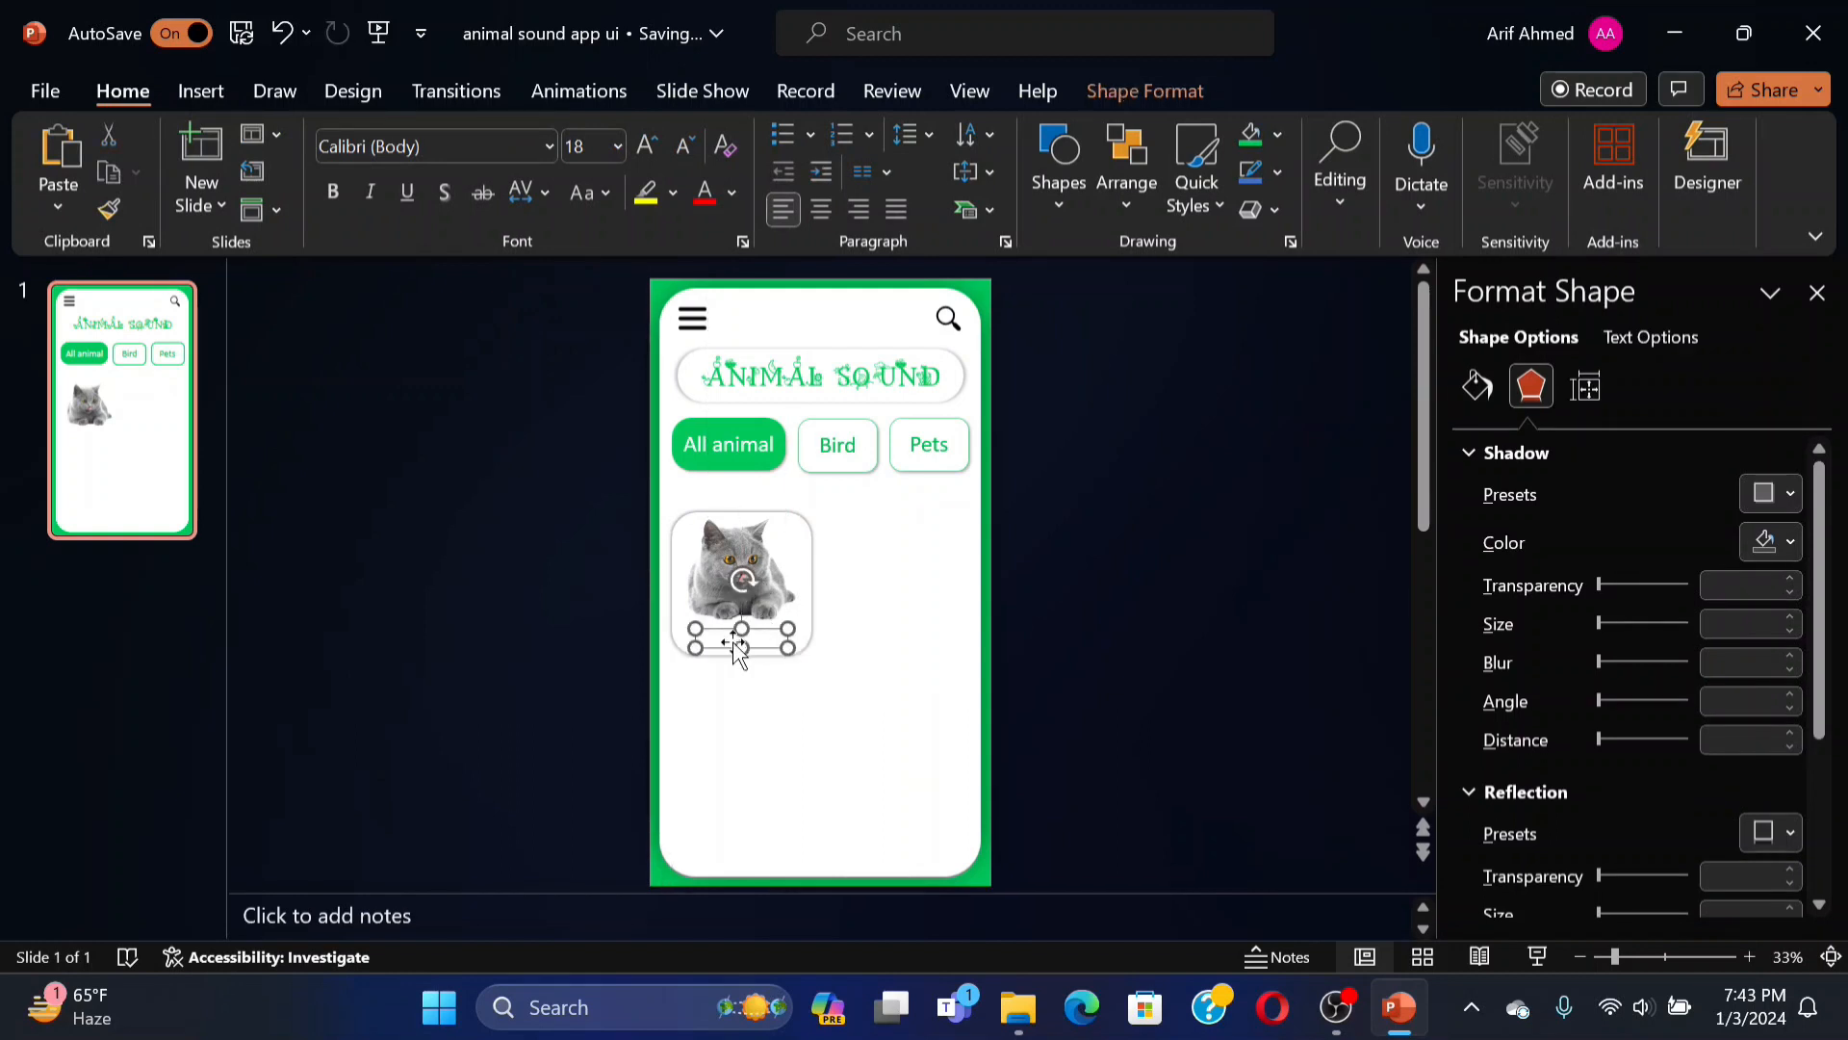
type("Cat")
key("ctrl+shift+period")
key("ctrl+shift+period")
key("ctrl+shift+period")
key("ctrl+shift+period")
key("ctrl+shift+period")
key("ctrl+e")
key("ctrl+b")
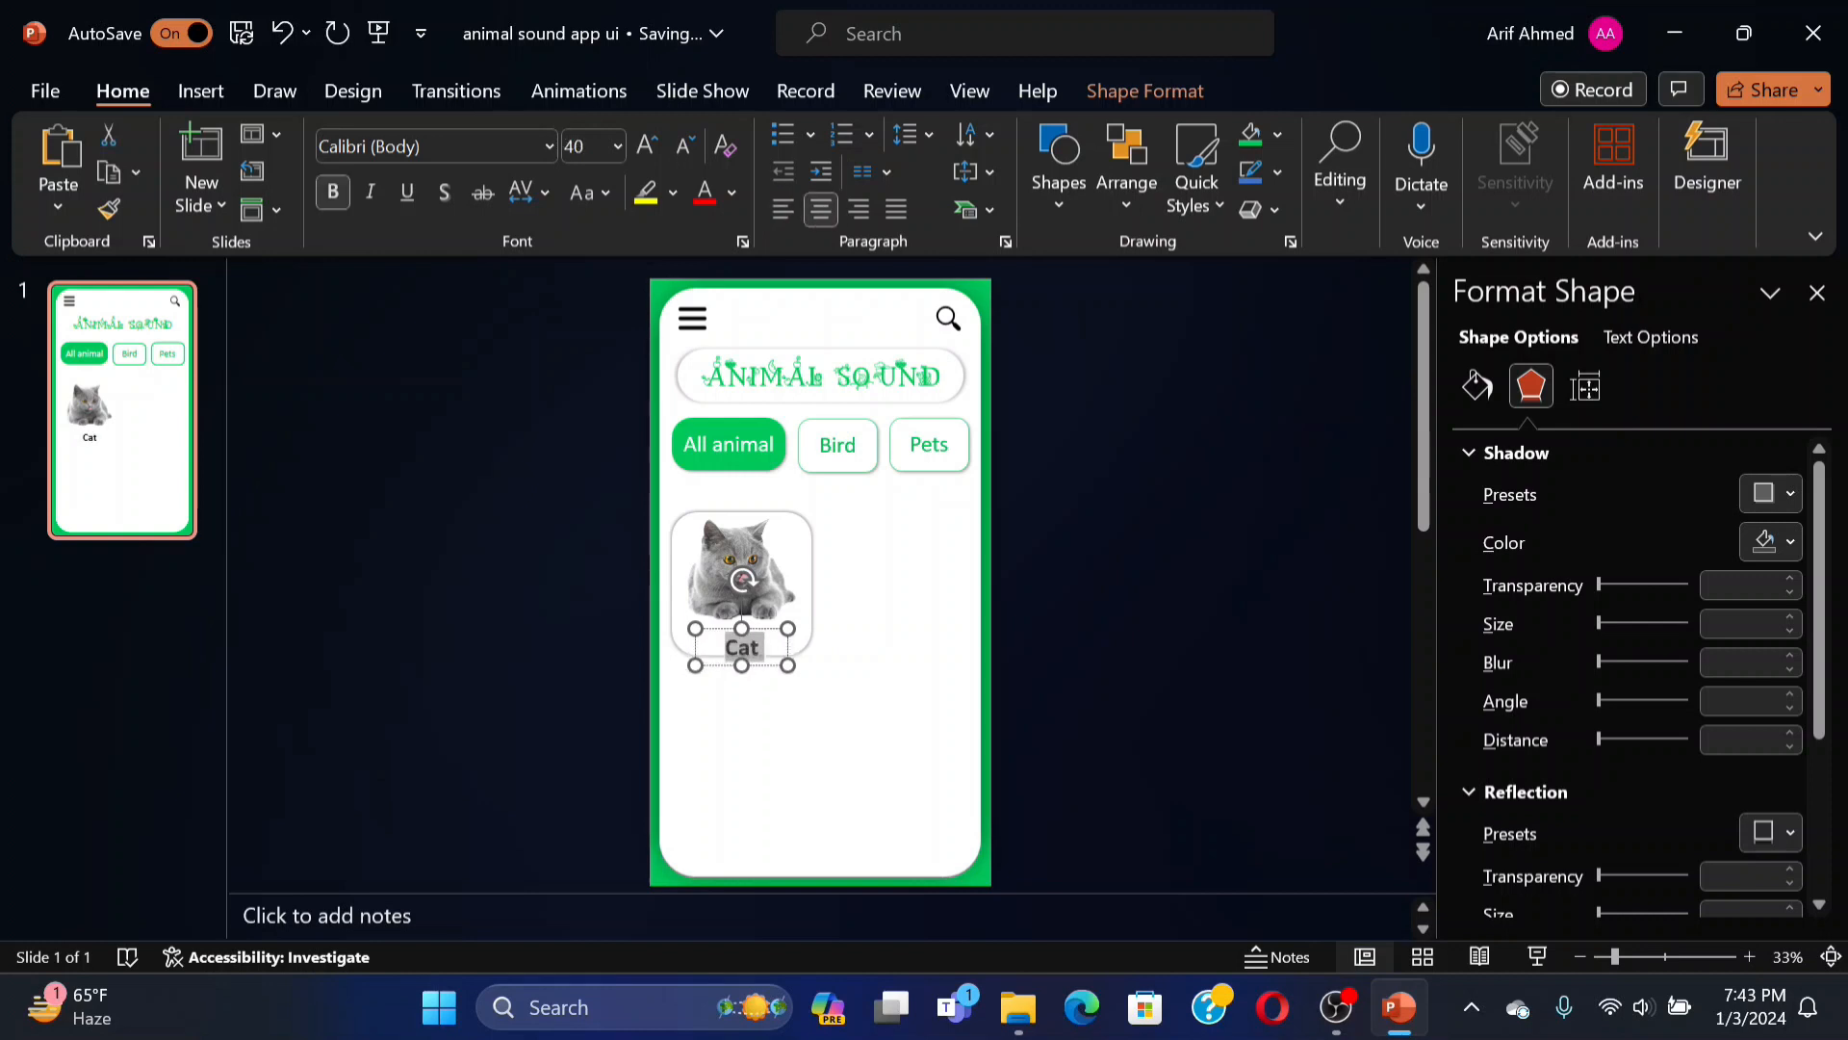
Reduce the "Cat" label to 36 pt and move it up so it sits inside the card just beneath the picture.
left_click(805, 686)
left_click(724, 636)
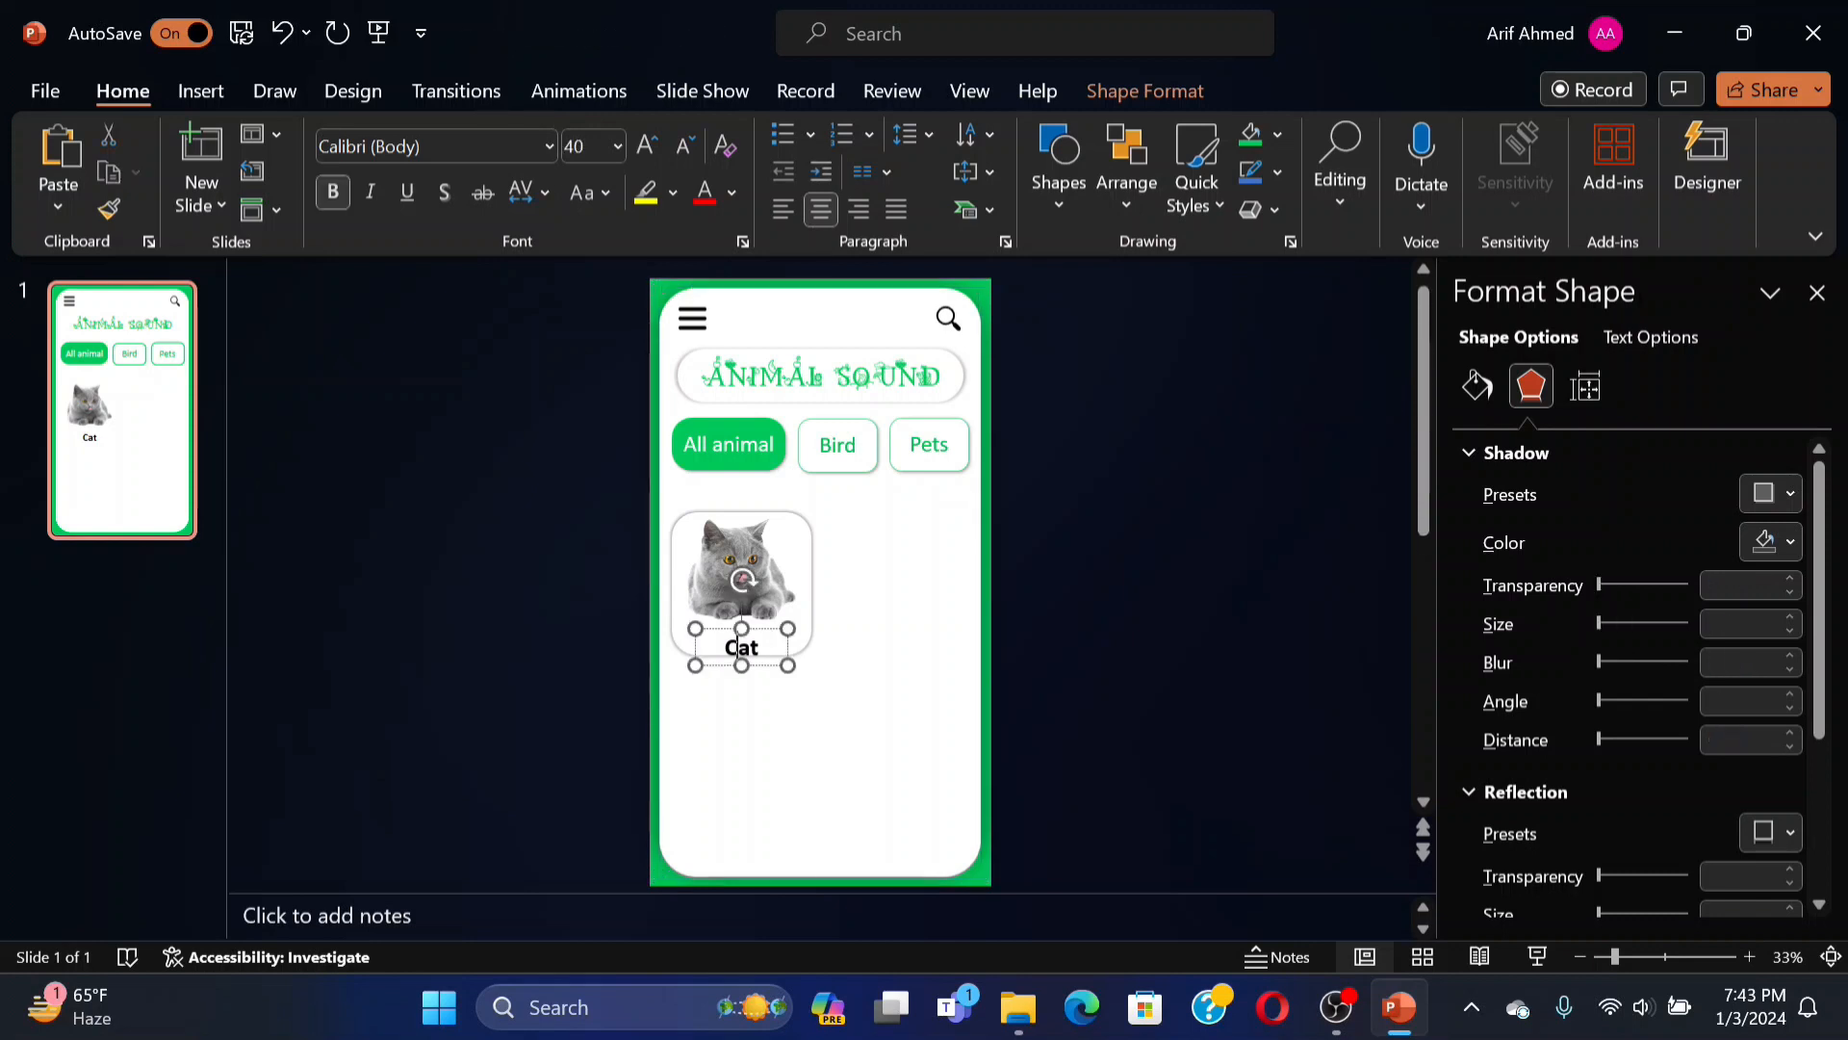
left_click_drag(724, 635, 717, 614)
Select the card, cat picture and label together and place a copy beside the original, level with it.
left_click(767, 578)
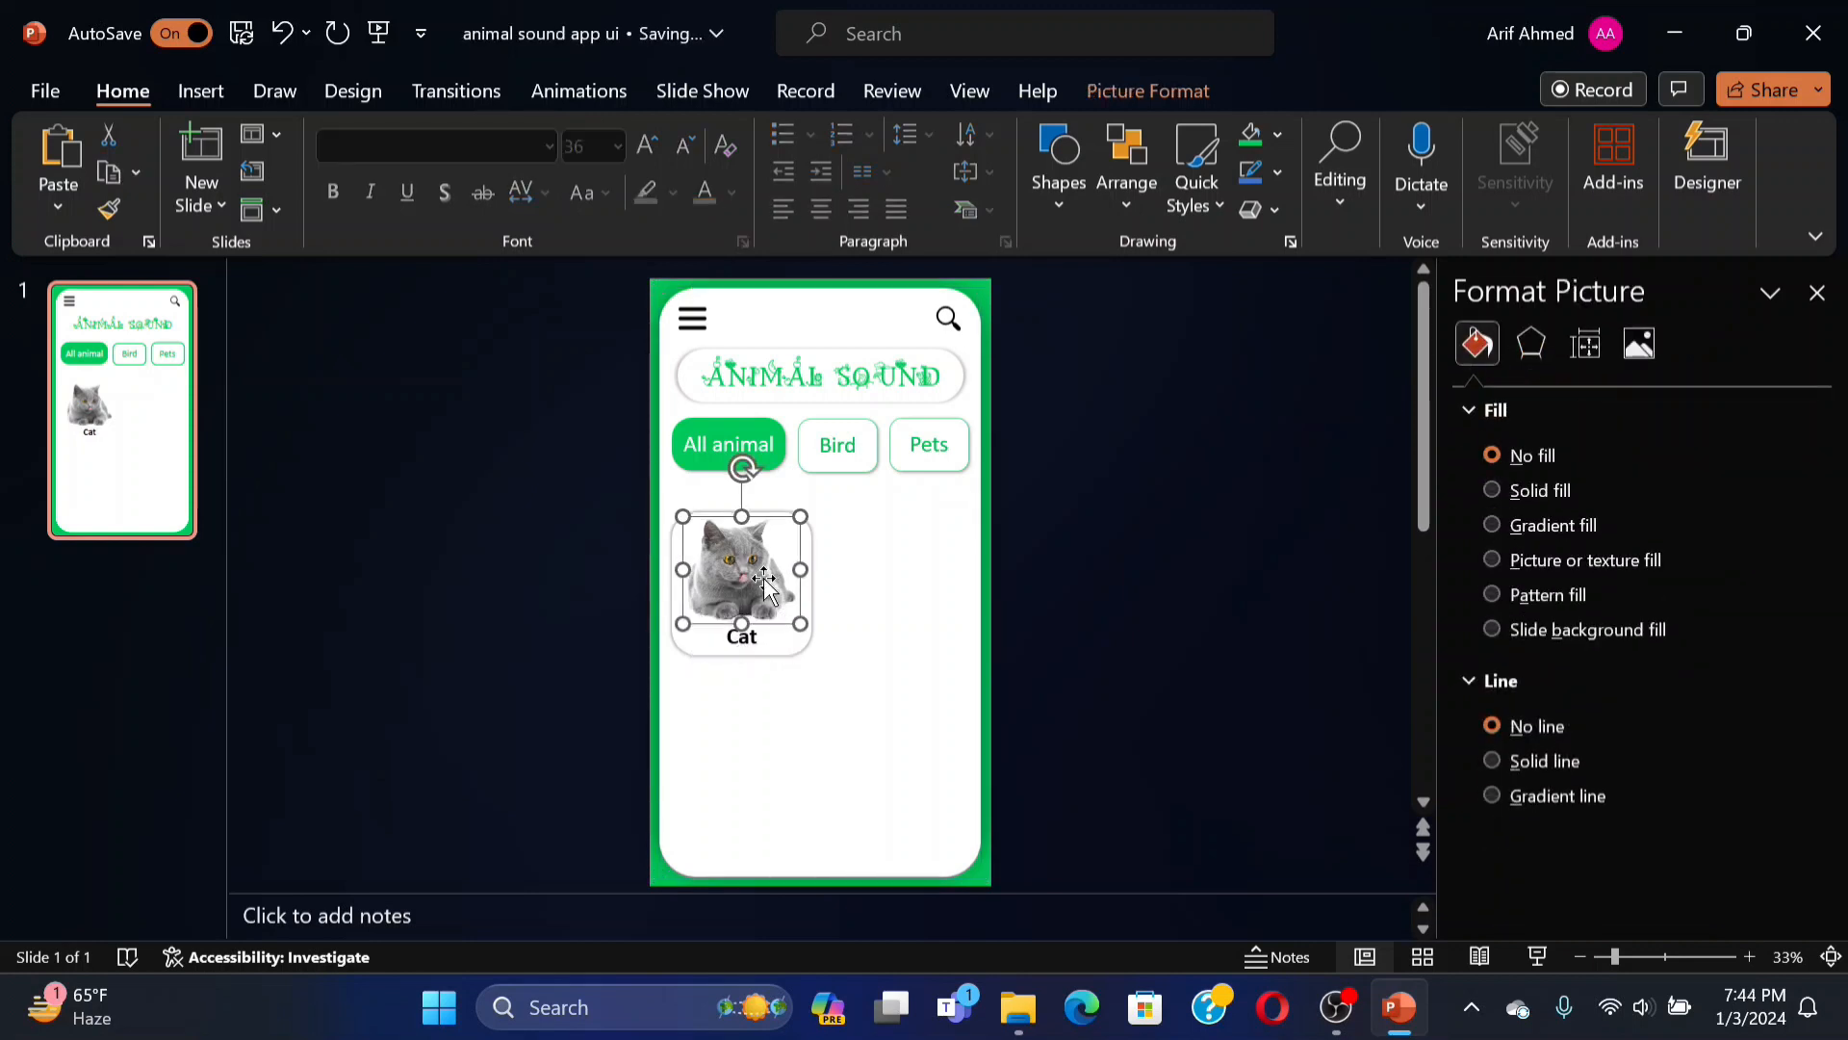
left_click(862, 650)
left_click(761, 602)
left_click(782, 637, "shift")
key("ctrl+g")
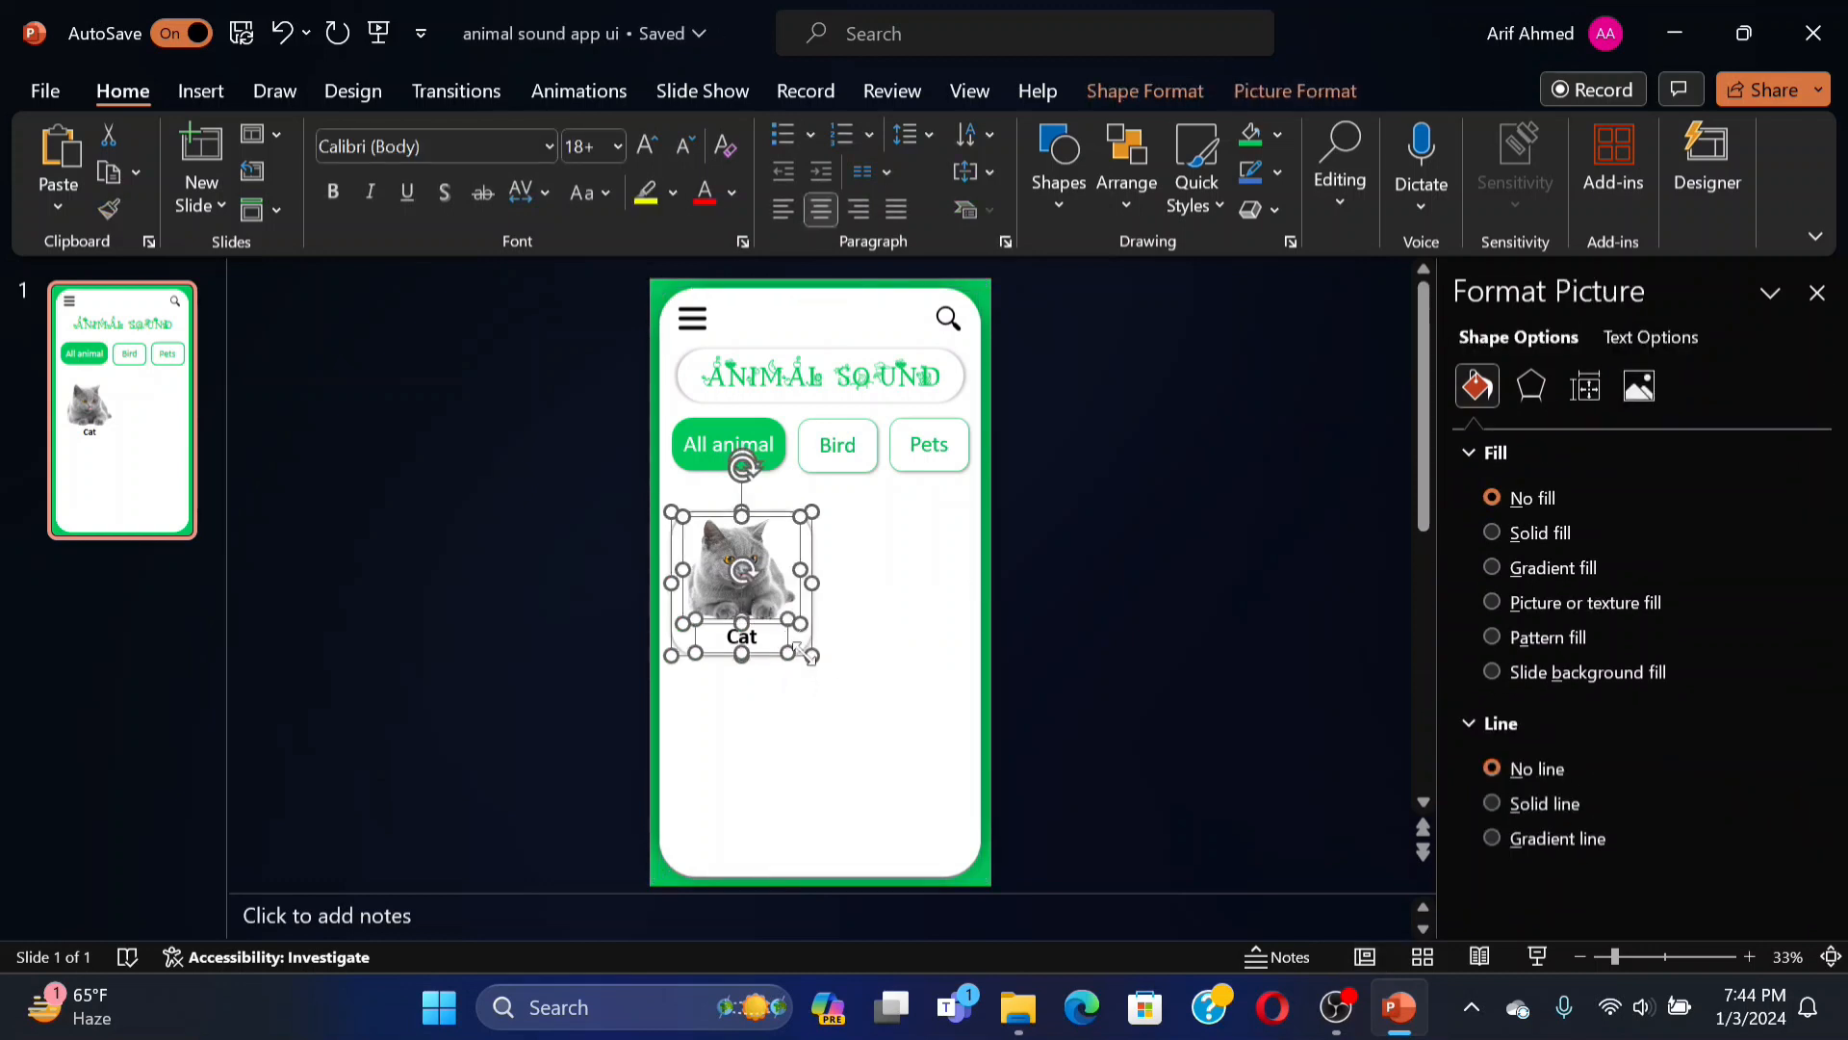
left_click_drag(768, 599, 925, 599)
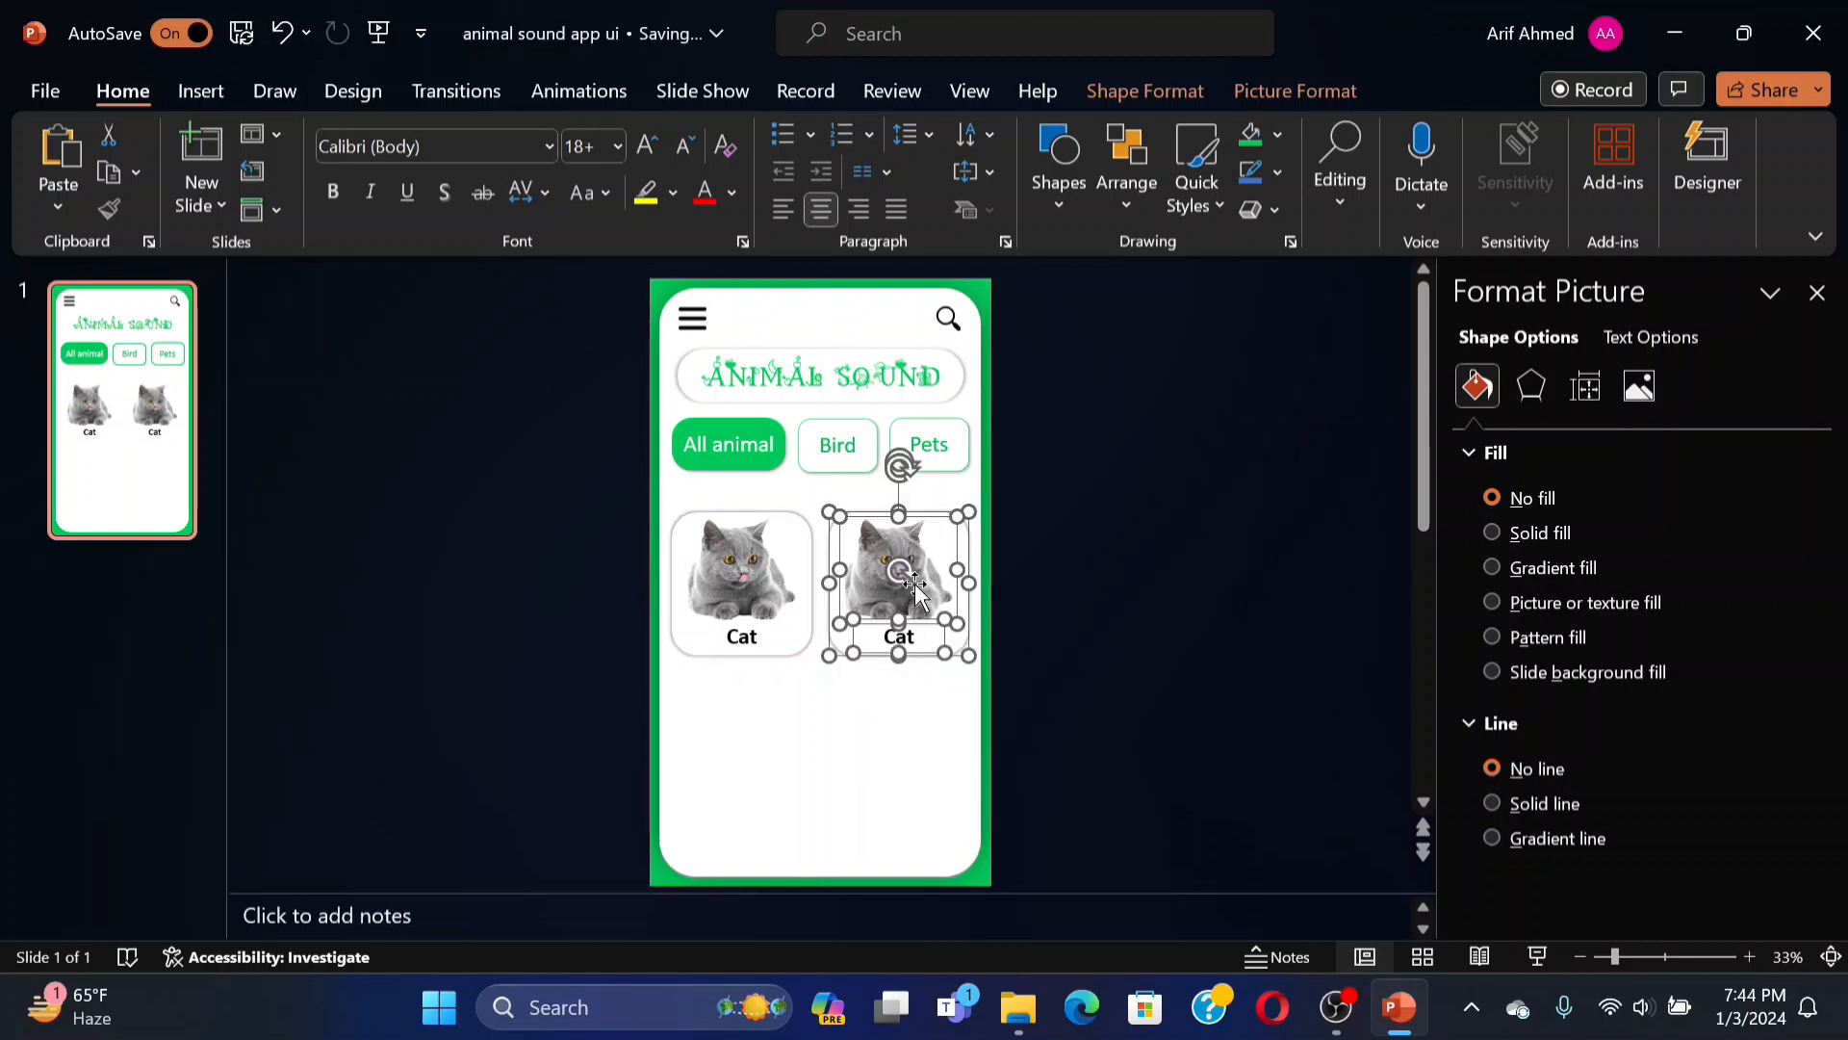
Select both cat cards with their pictures and labels and copy them directly below to form a two-by-two grid.
left_click(778, 578, "shift")
left_click(739, 626, "shift")
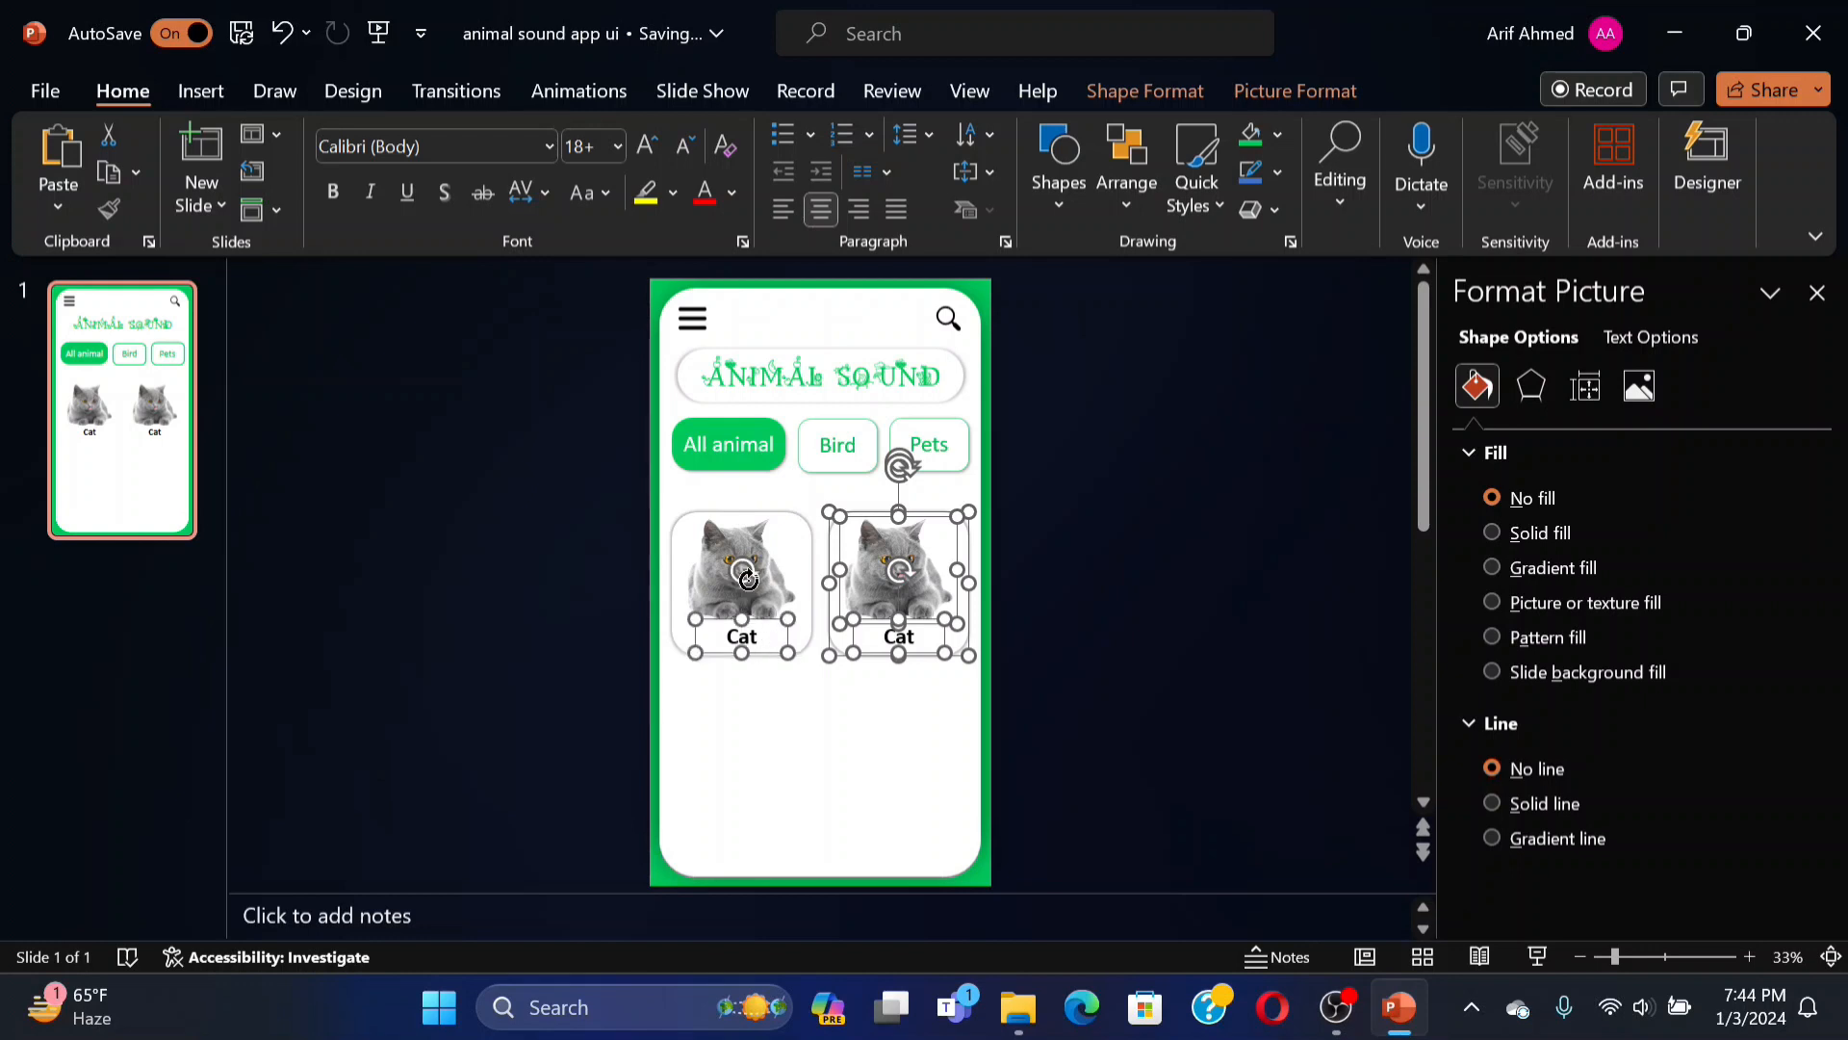
left_click(757, 553, "shift")
key("ctrl+z")
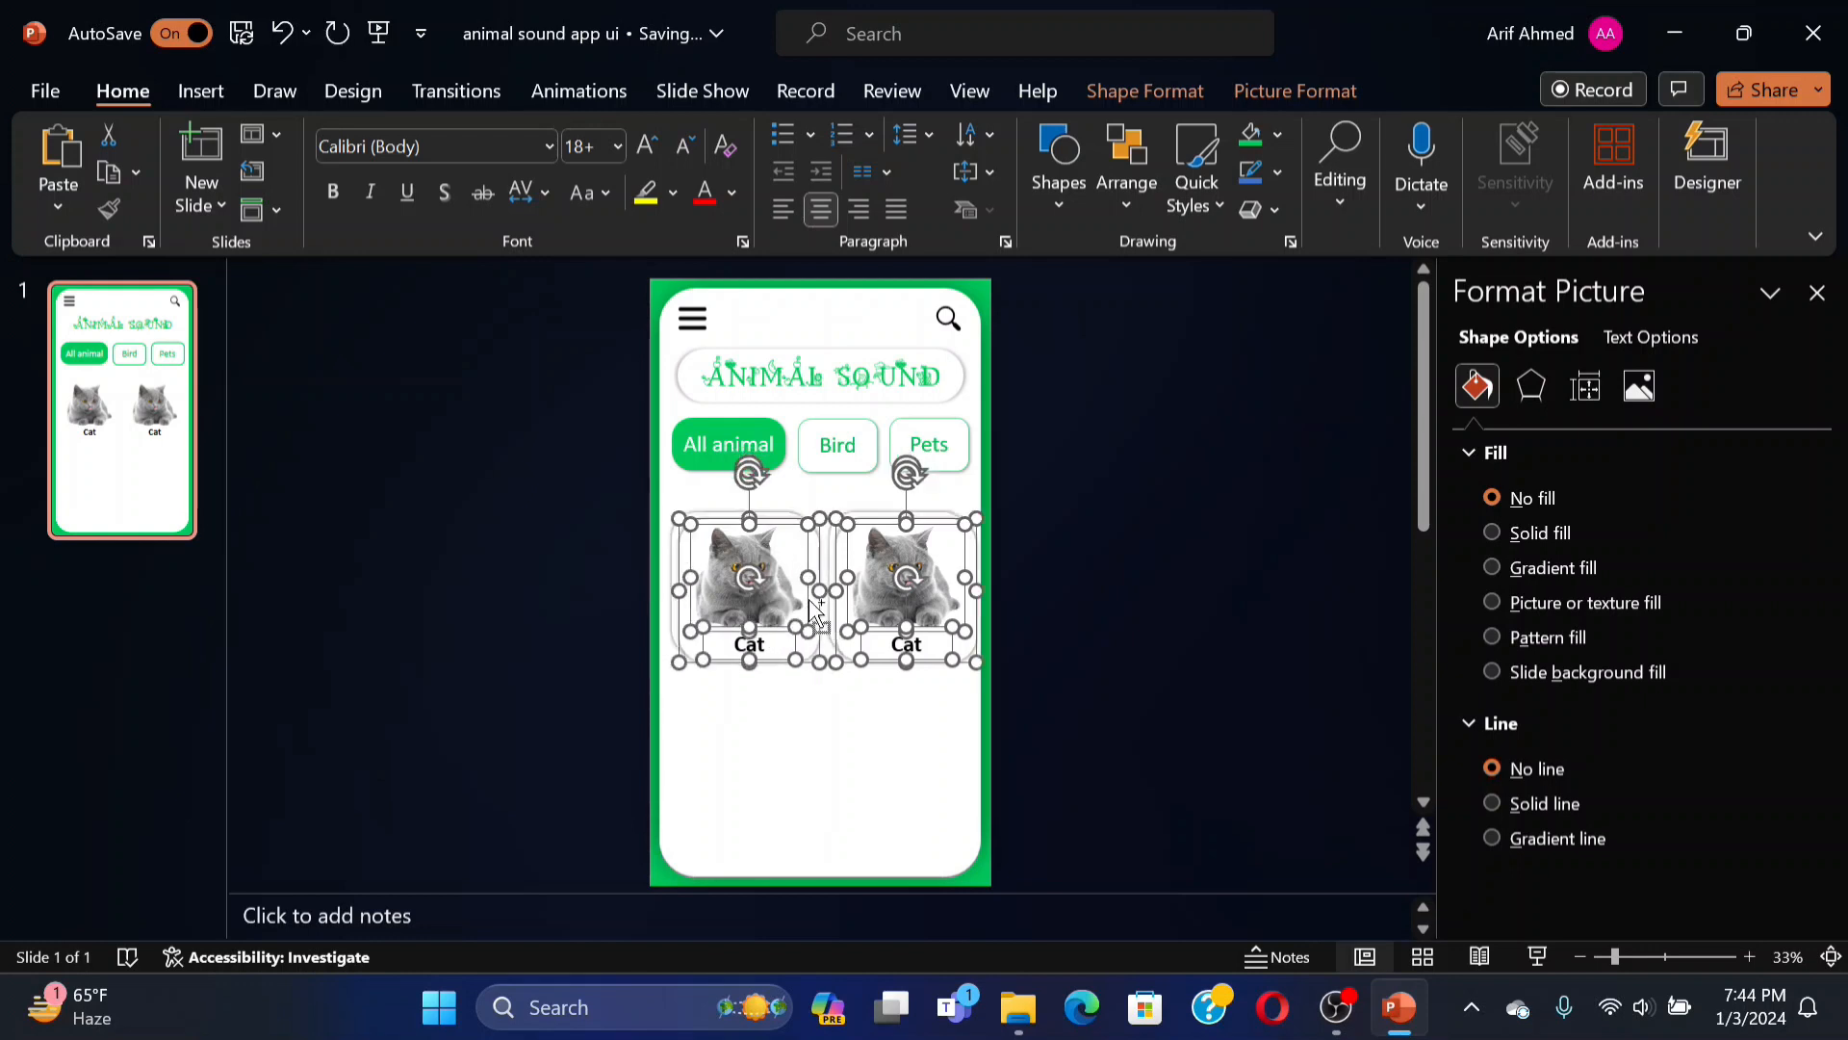
left_click_drag(776, 566, 768, 722)
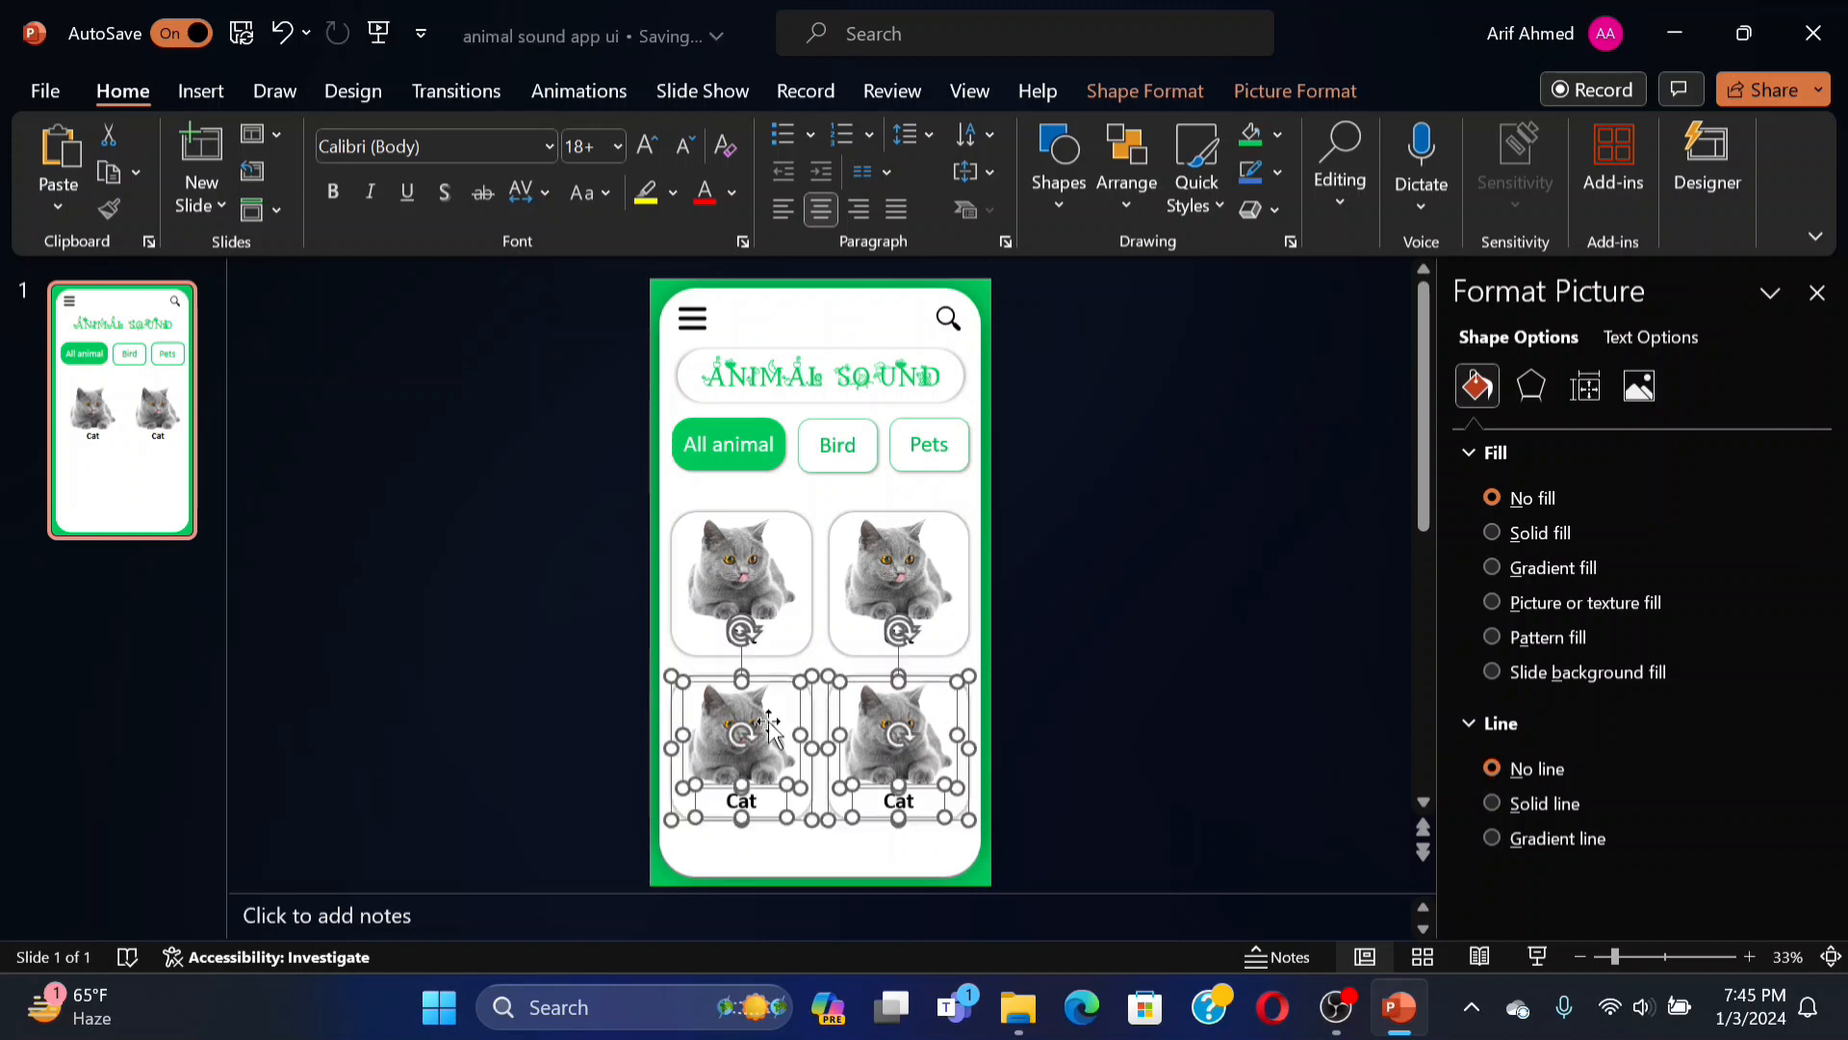
Replace the picture in the upper-right card with the "lion" image and change its label to "Lion".
left_click(1020, 606)
left_click(920, 585)
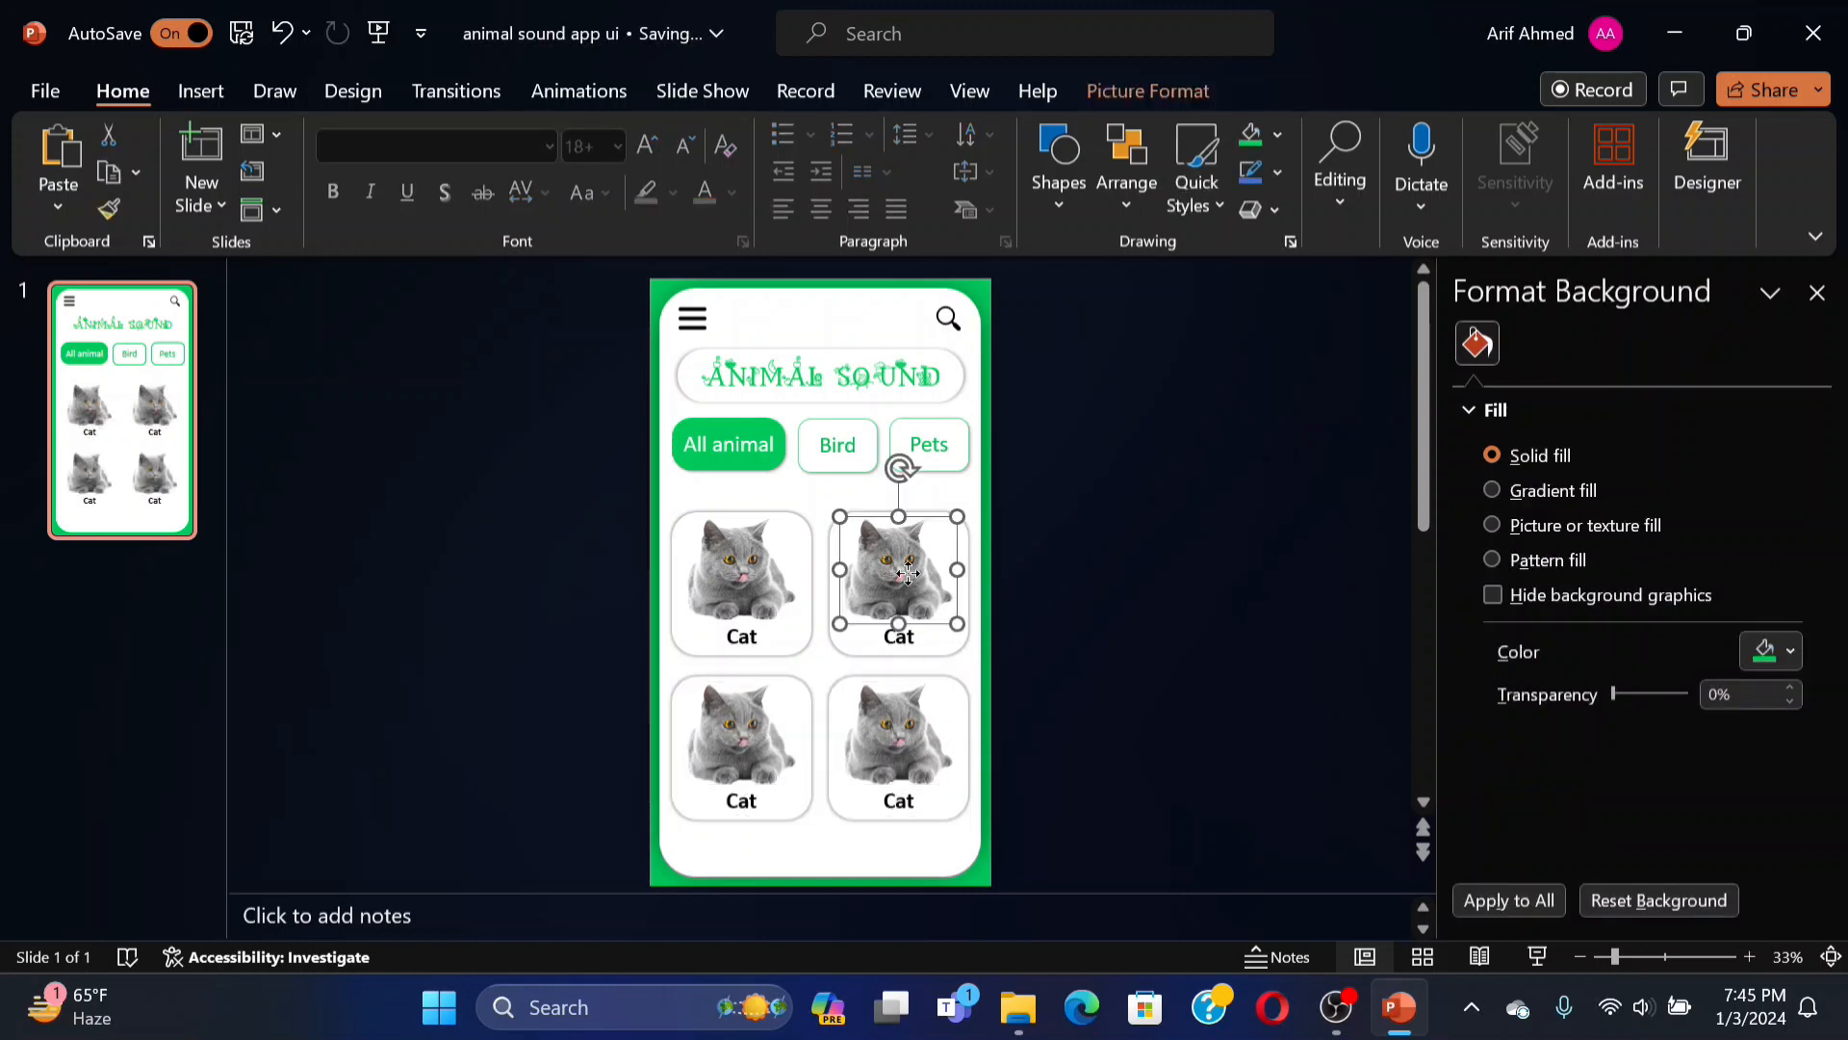
right_click(912, 582)
mouse_move(1056, 525)
left_click(1291, 512)
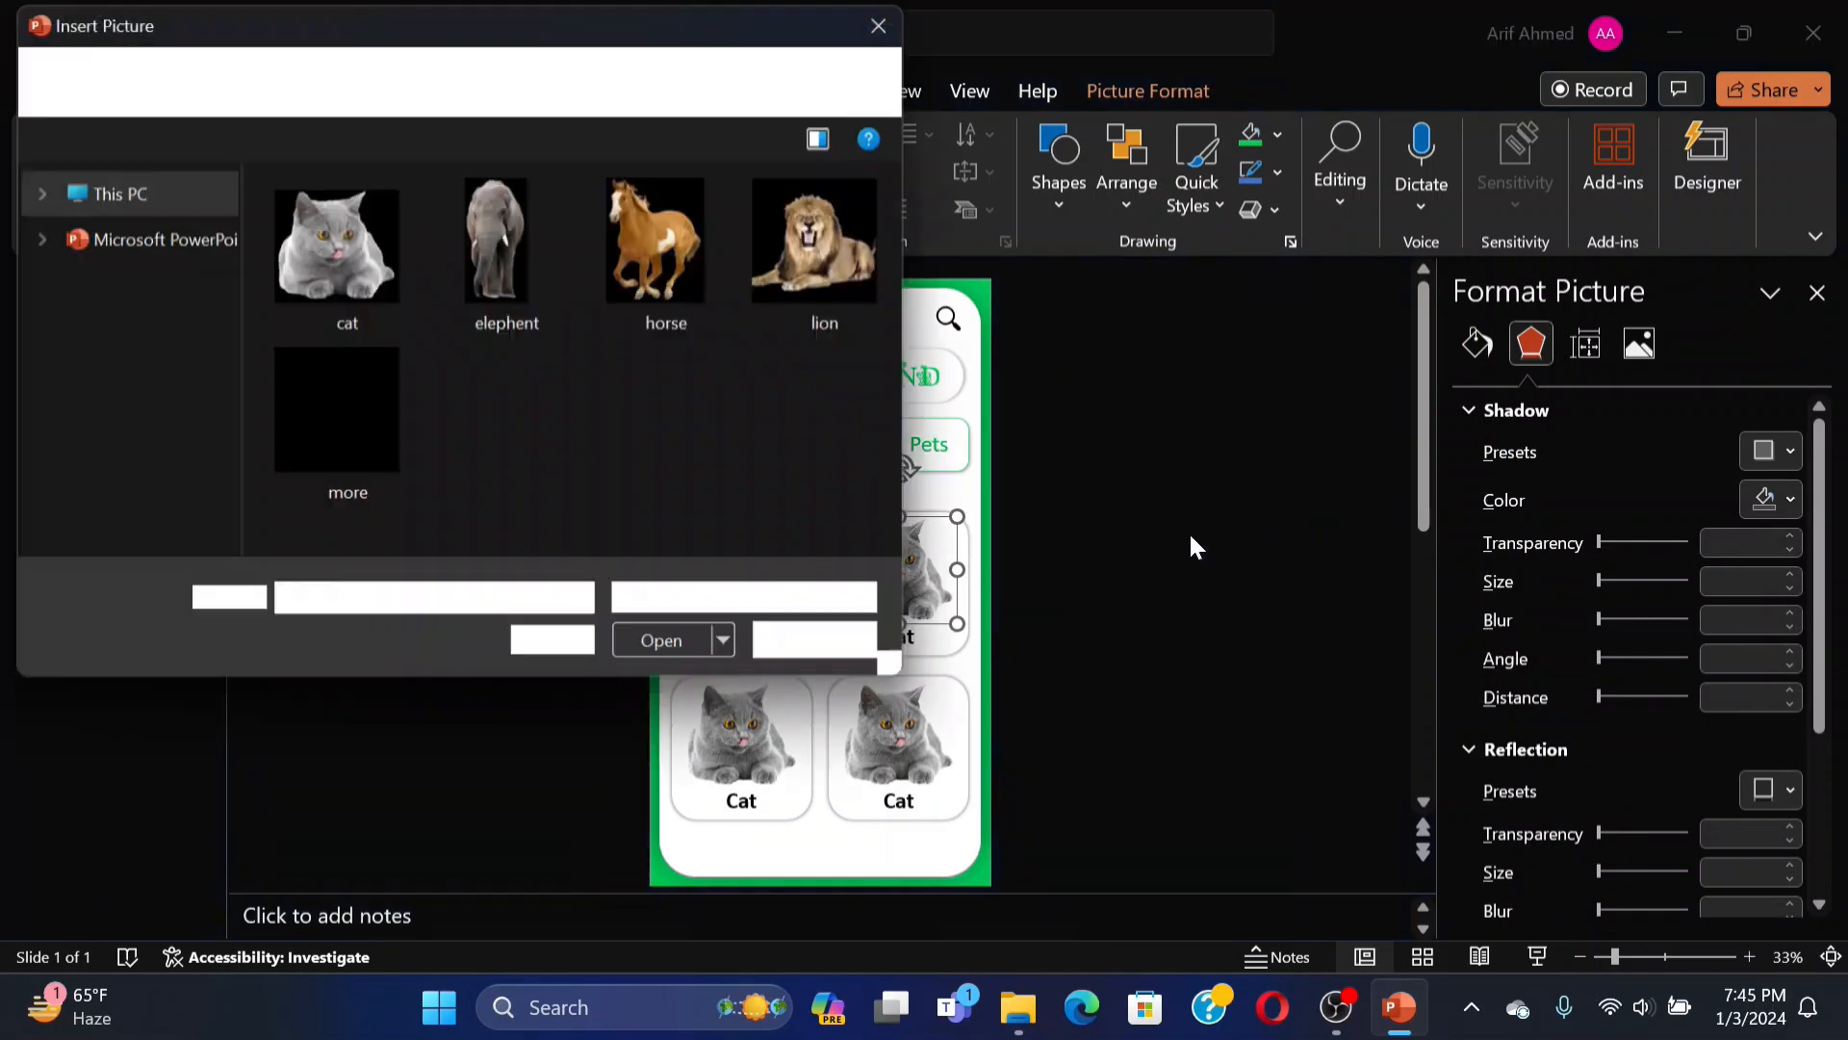
left_click(833, 235)
left_click(661, 657)
double_click(898, 637)
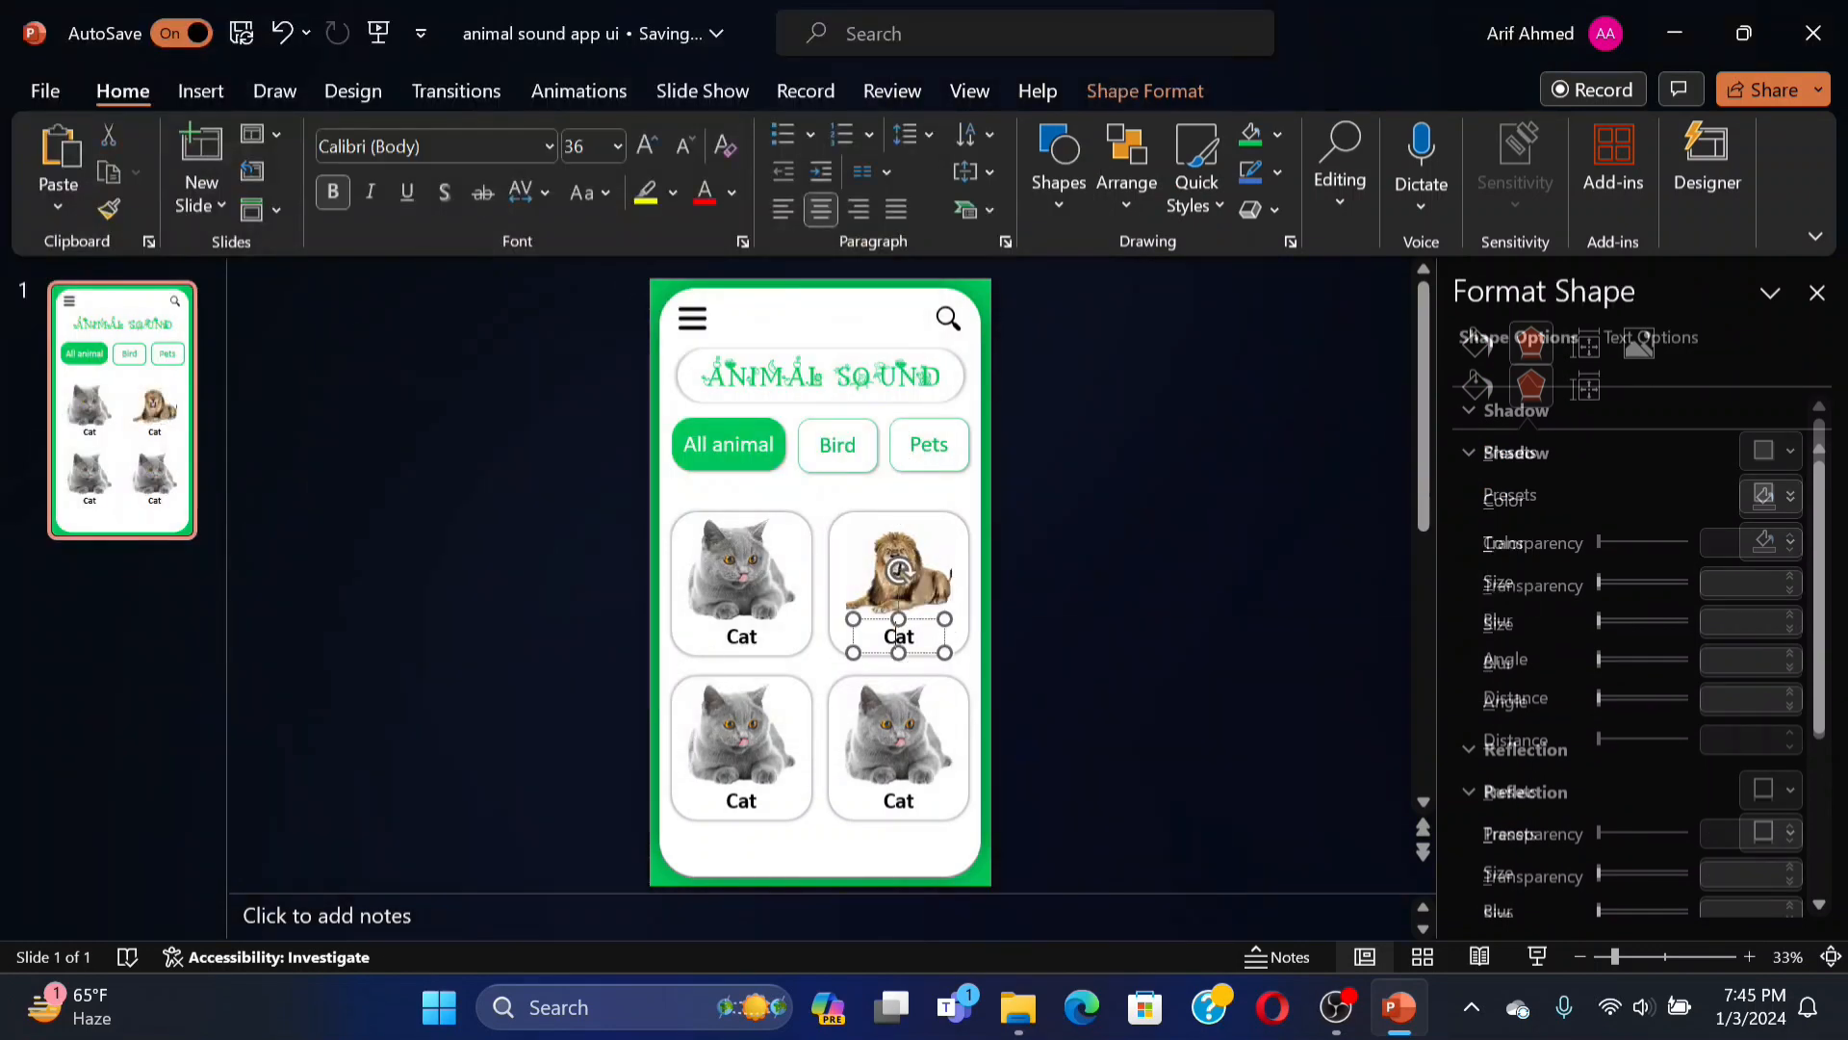
type("Lion")
Turn the two lower cards into "Horse" and "Elephant" cards with matching pictures, and center the "Elephant" label in its card.
left_click(753, 754)
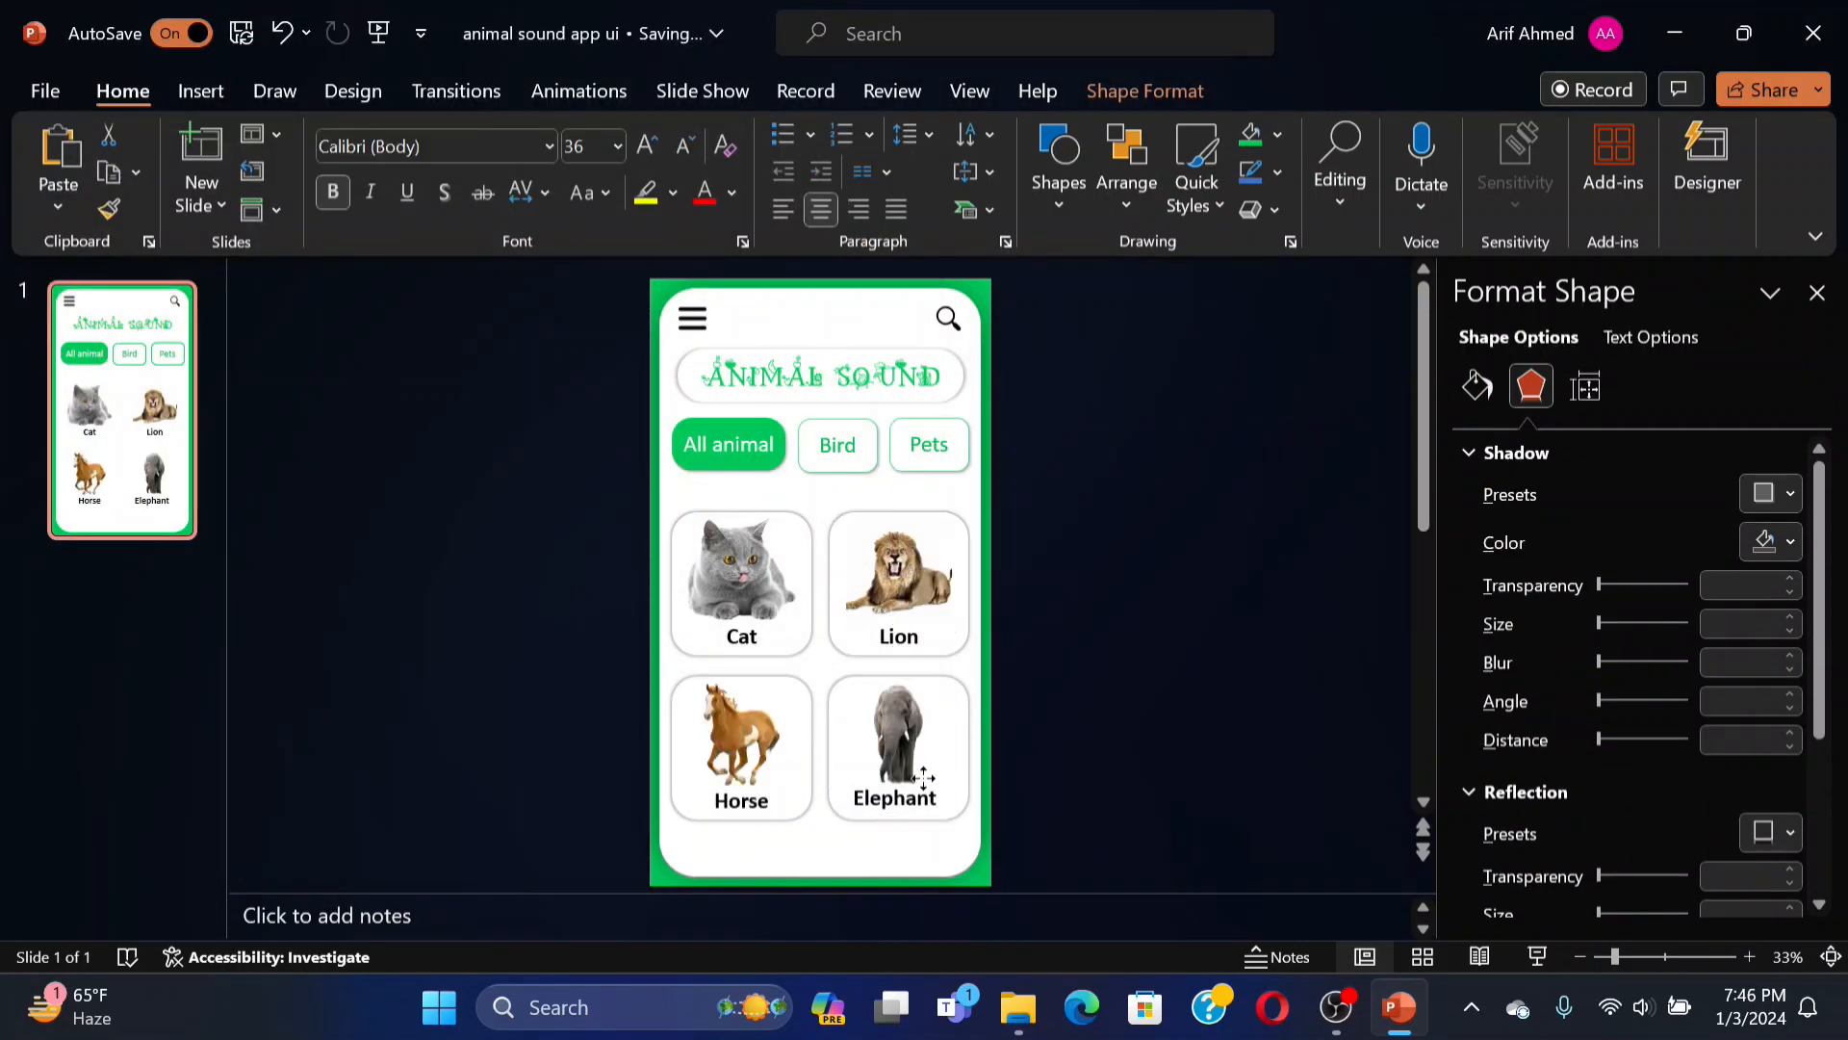
left_click_drag(920, 770, 930, 780)
left_click(1091, 736)
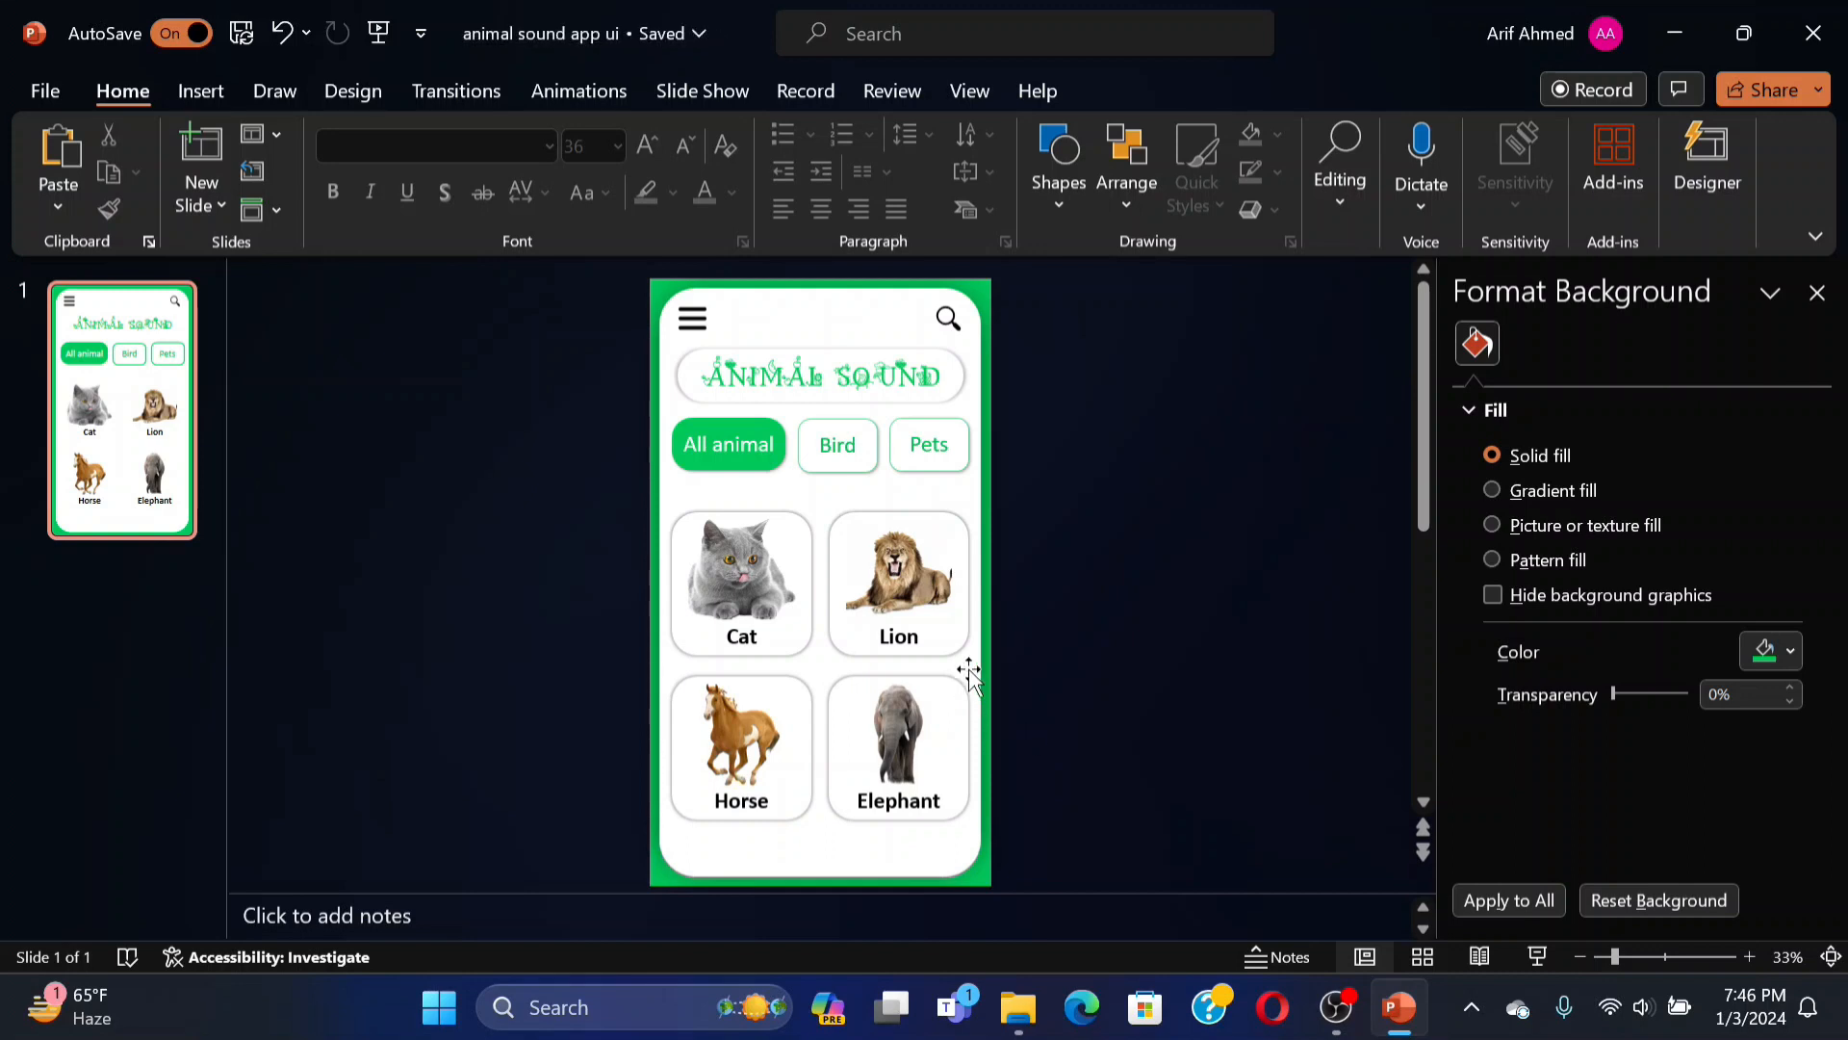
Preview the slide as a full-screen show, exit it and shift the three category buttons slightly down.
left_click(1538, 956)
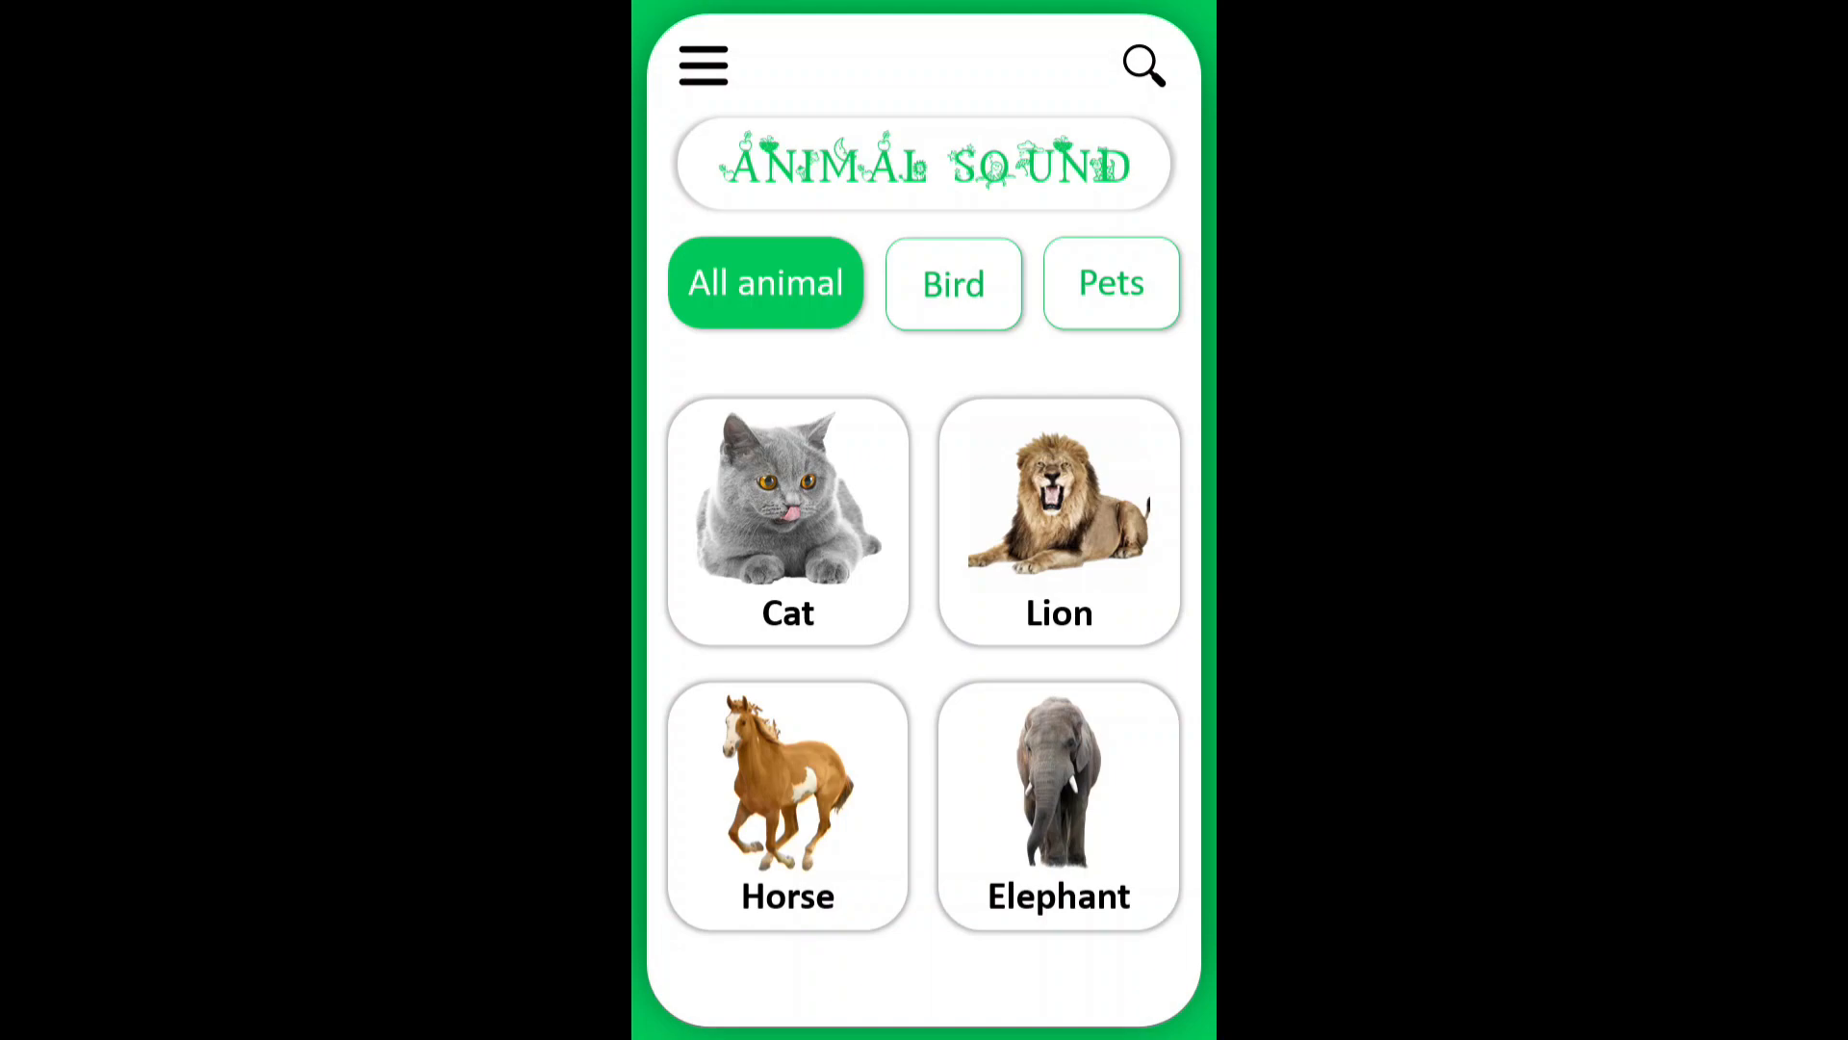
key("Escape")
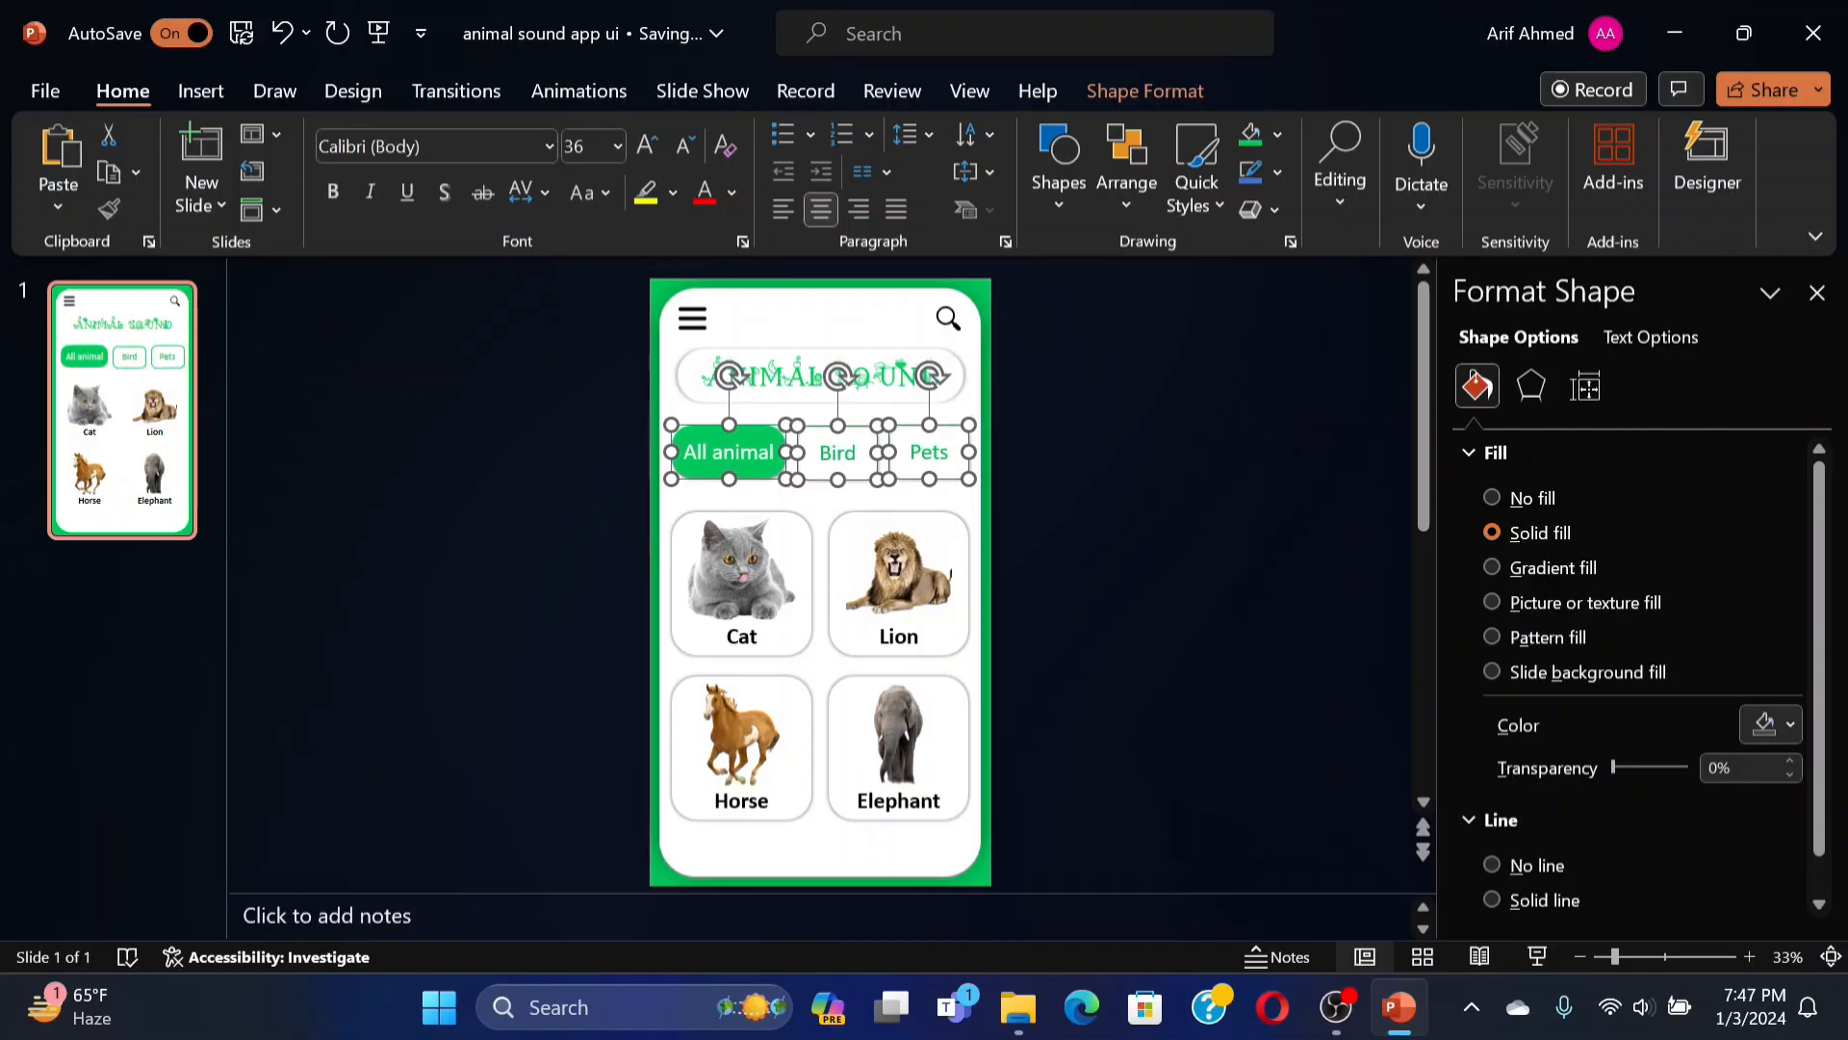
left_click(1113, 490)
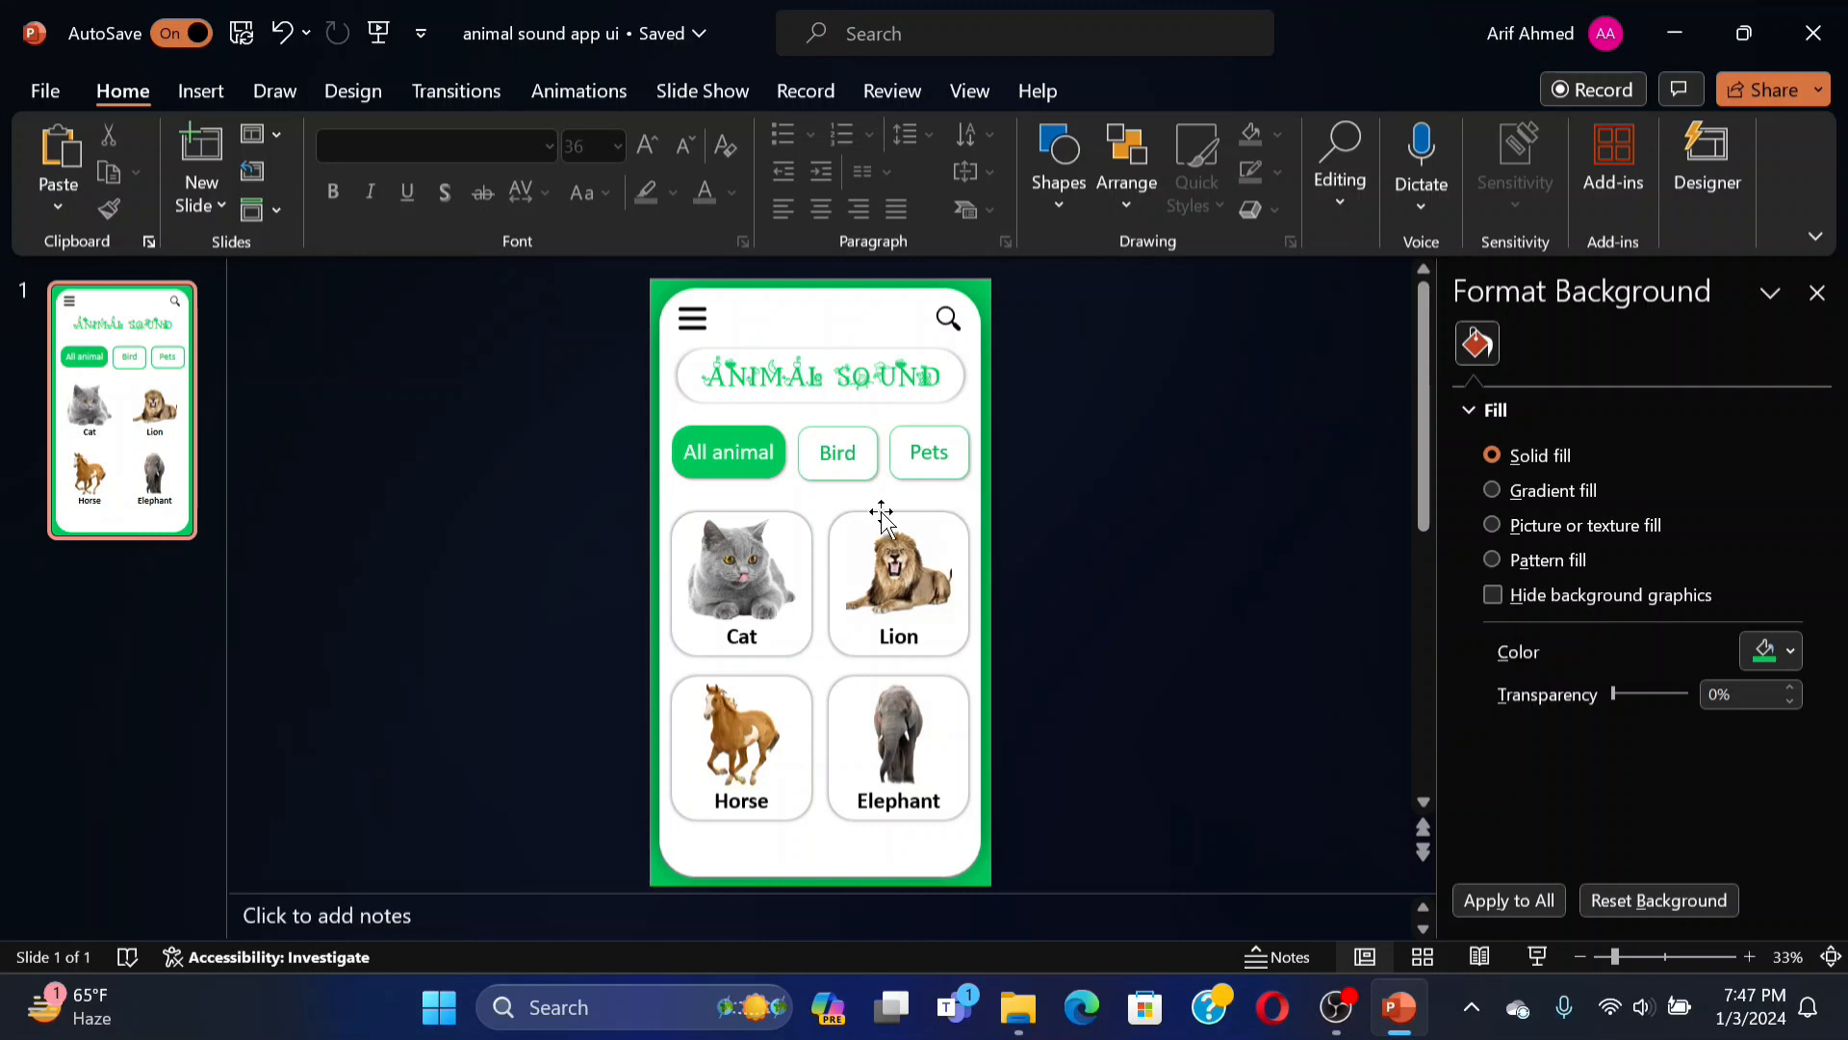
Open the action settings for the cat picture and enable playing a sound on mouse over.
left_click(784, 635)
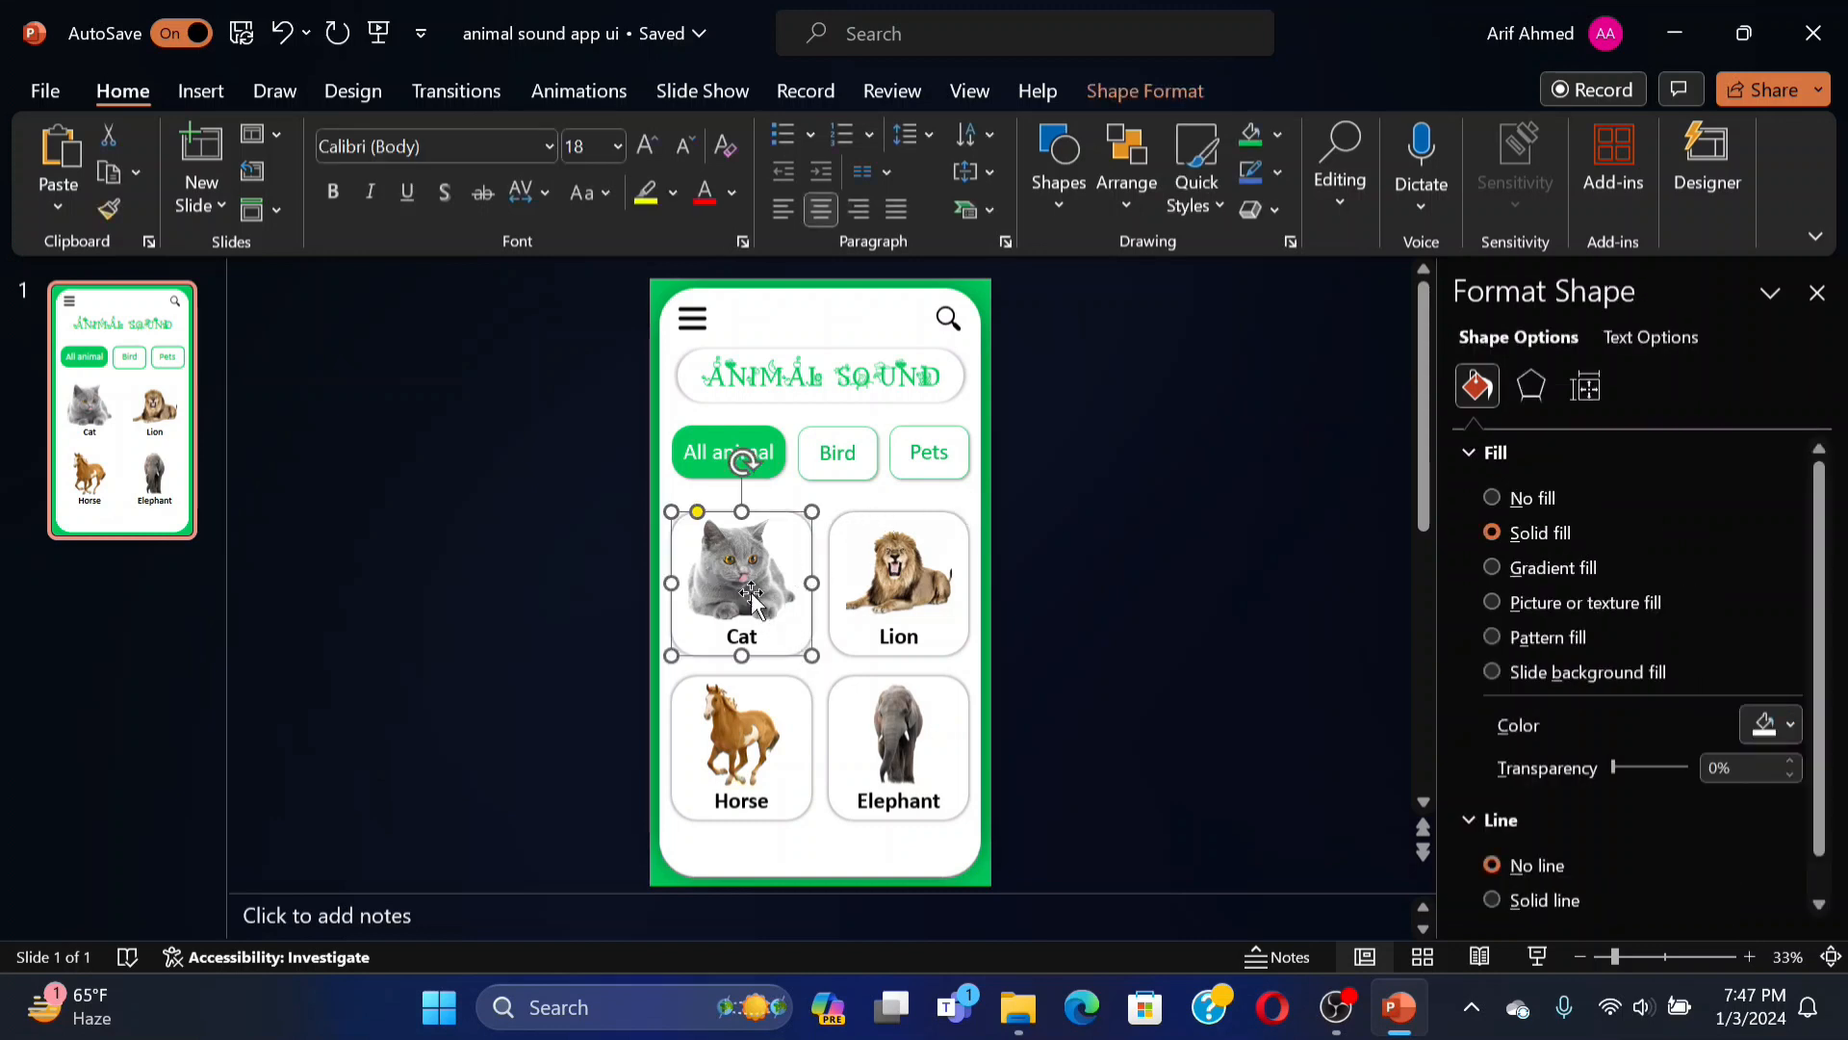
left_click(1016, 537)
left_click(754, 582)
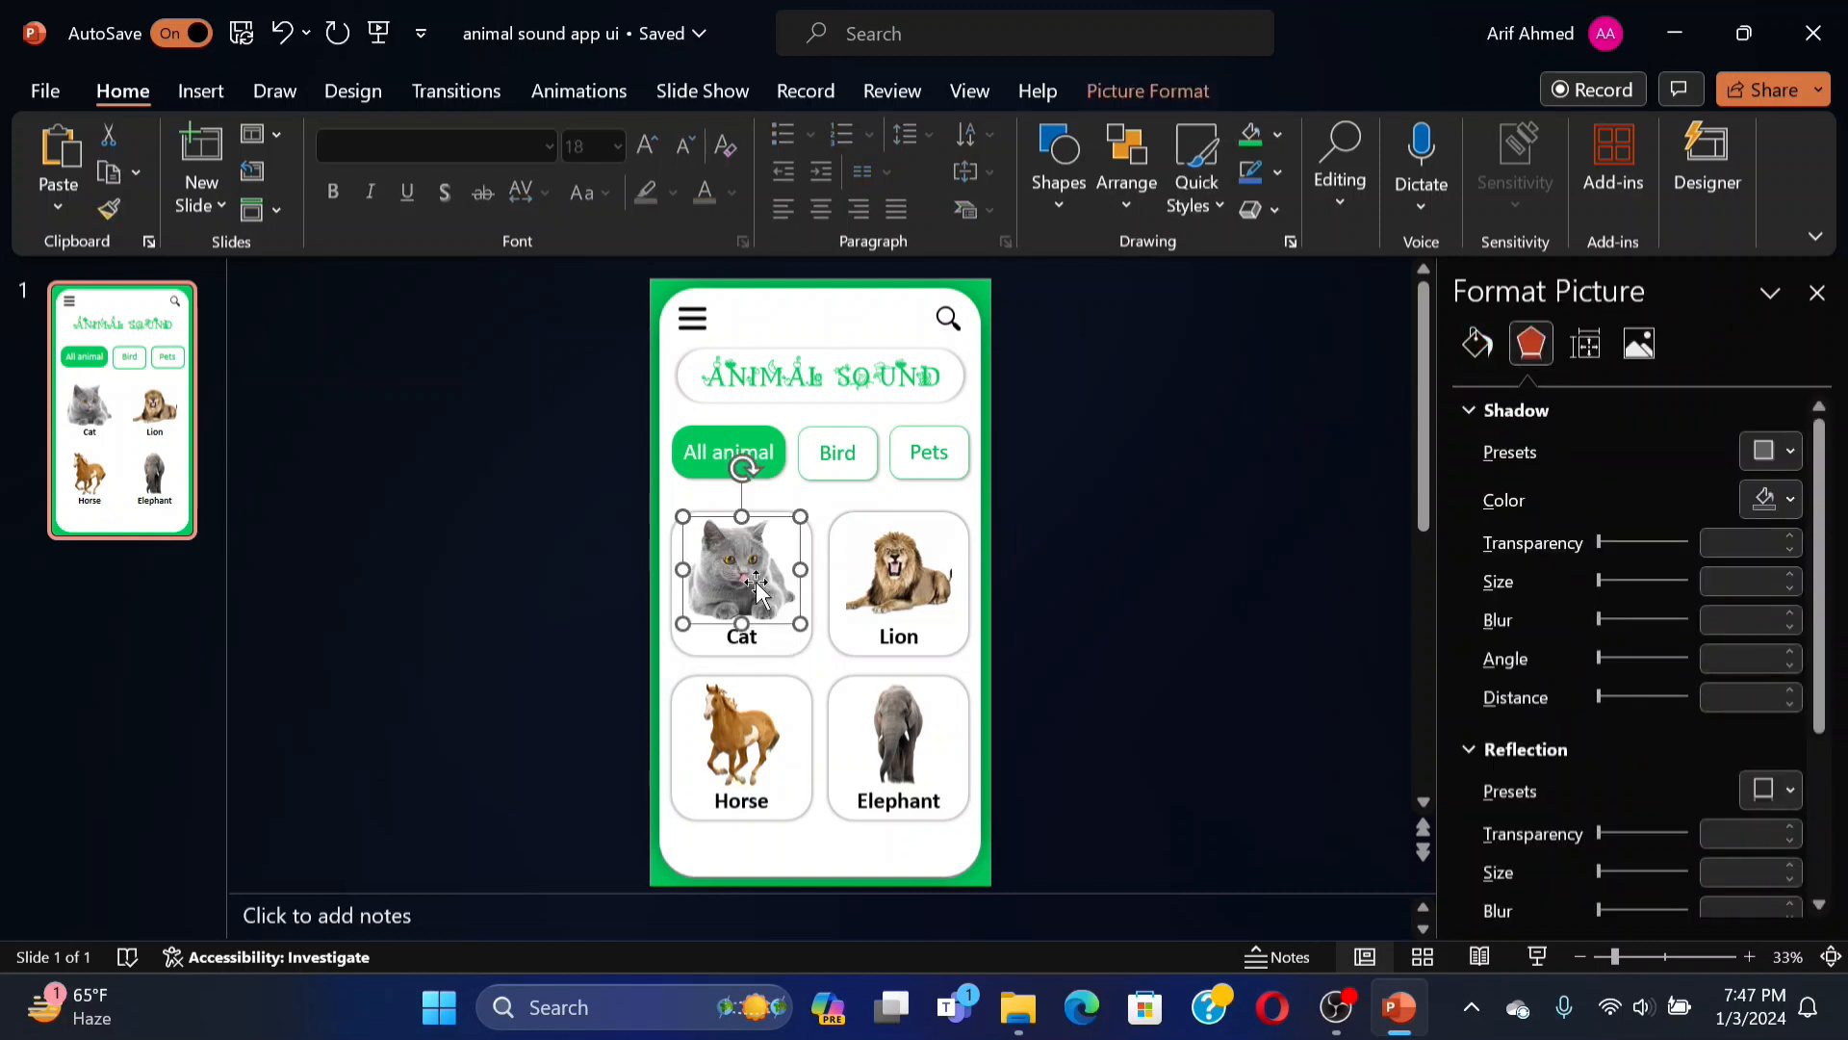
left_click(198, 91)
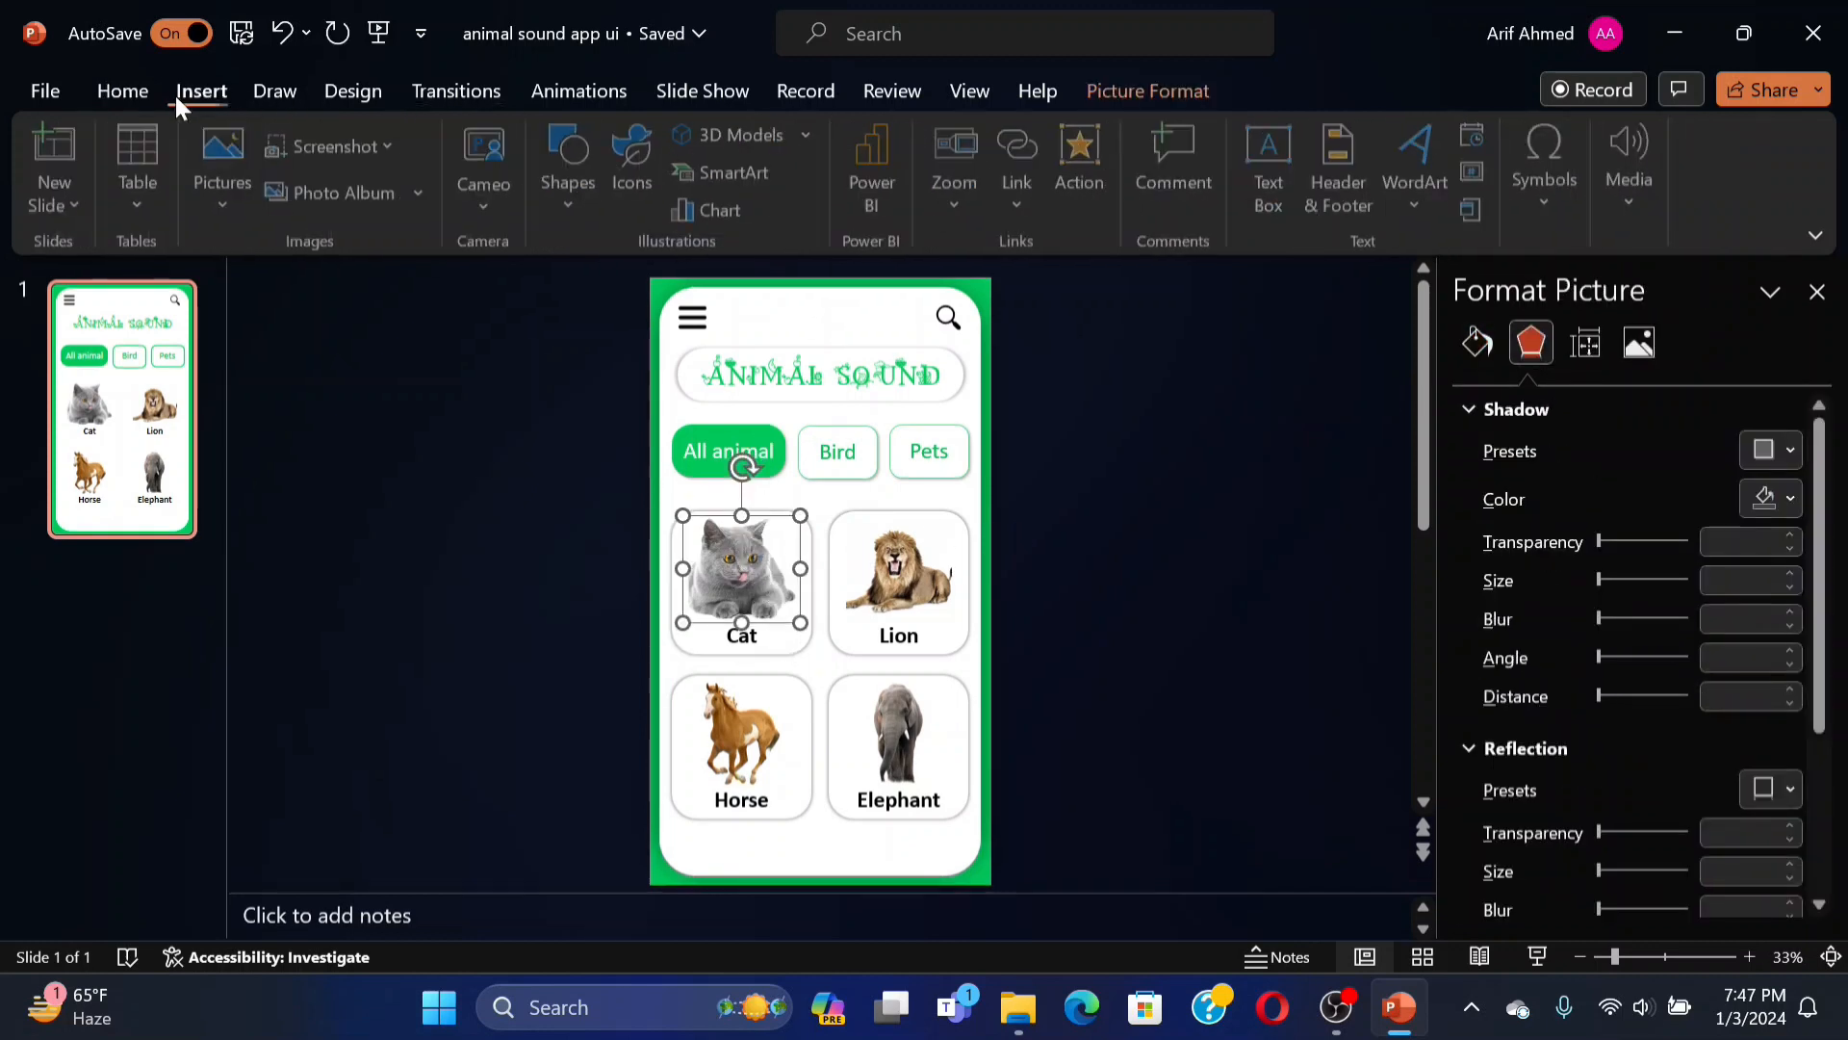
left_click(1083, 154)
left_click(823, 253)
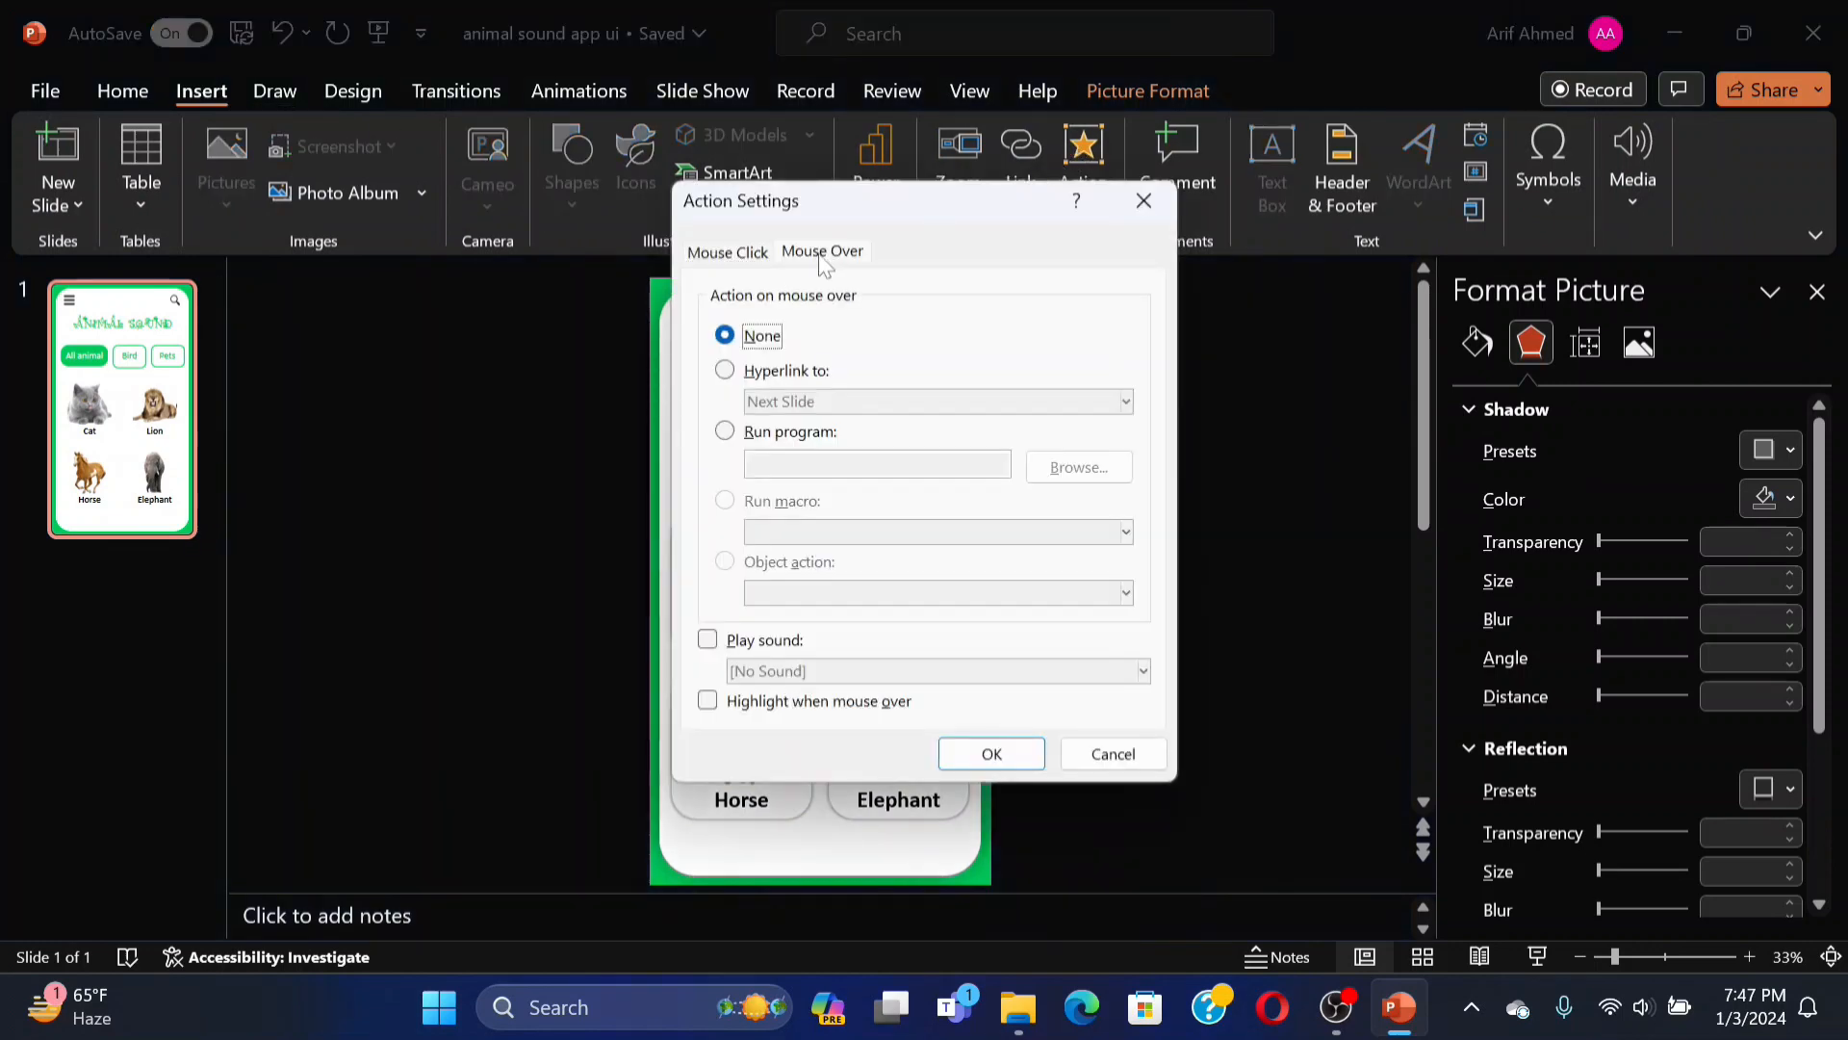
left_click(722, 641)
Assign the custom "cat" audio file from the Animal Sound App folder as the cat picture's mouse-over sound.
left_click(1132, 679)
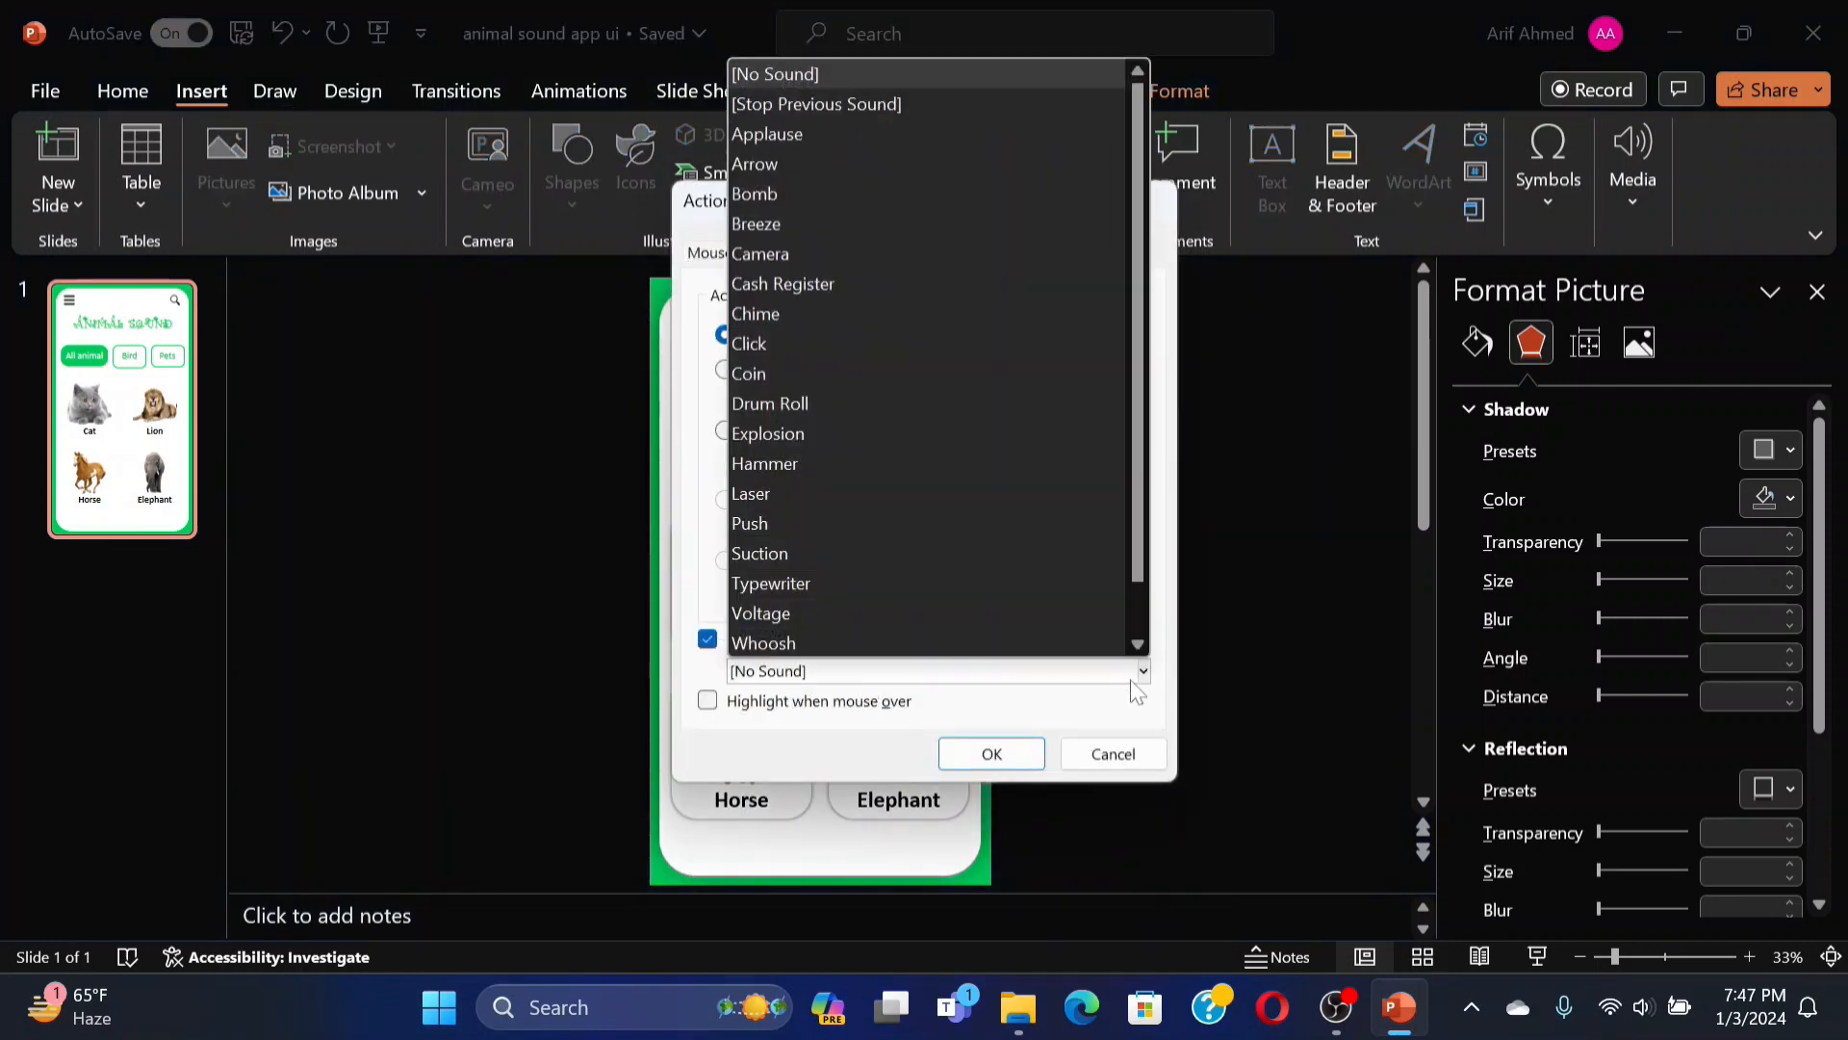
scroll(784, 578, "down", 1)
left_click(783, 635)
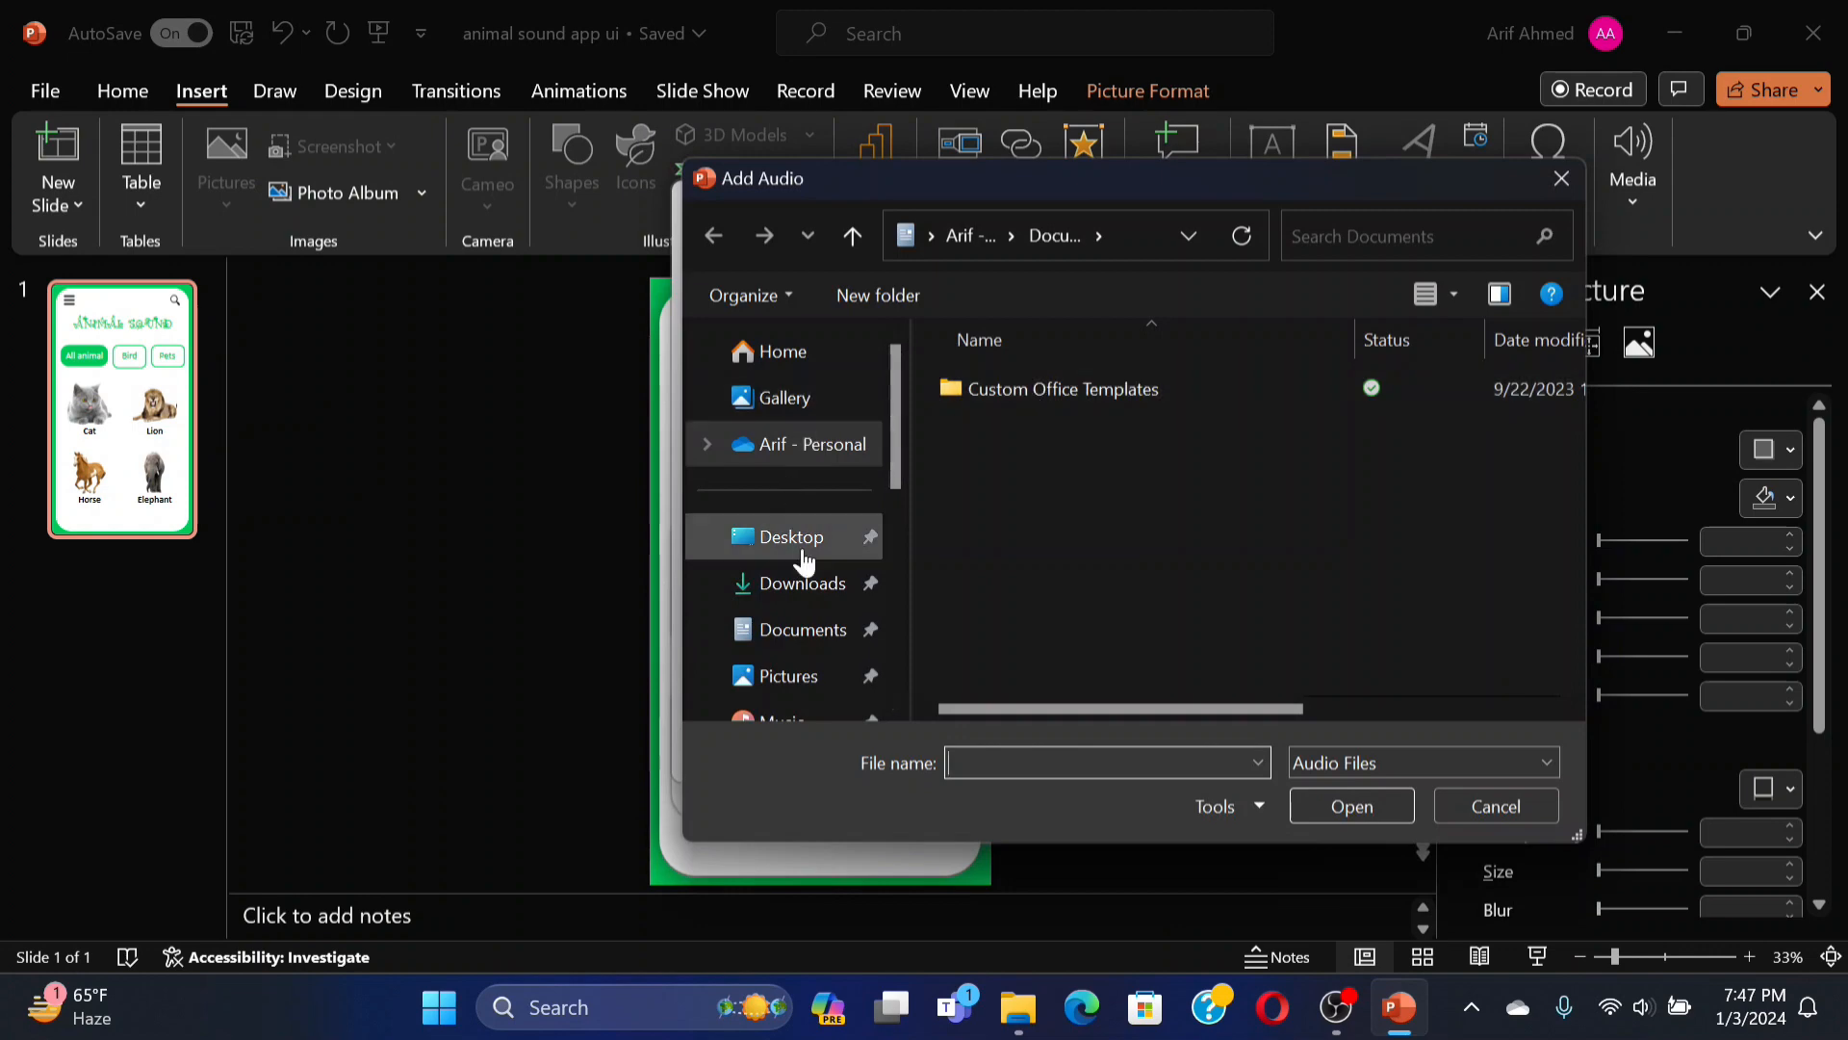
left_click(803, 541)
double_click(998, 387)
double_click(997, 389)
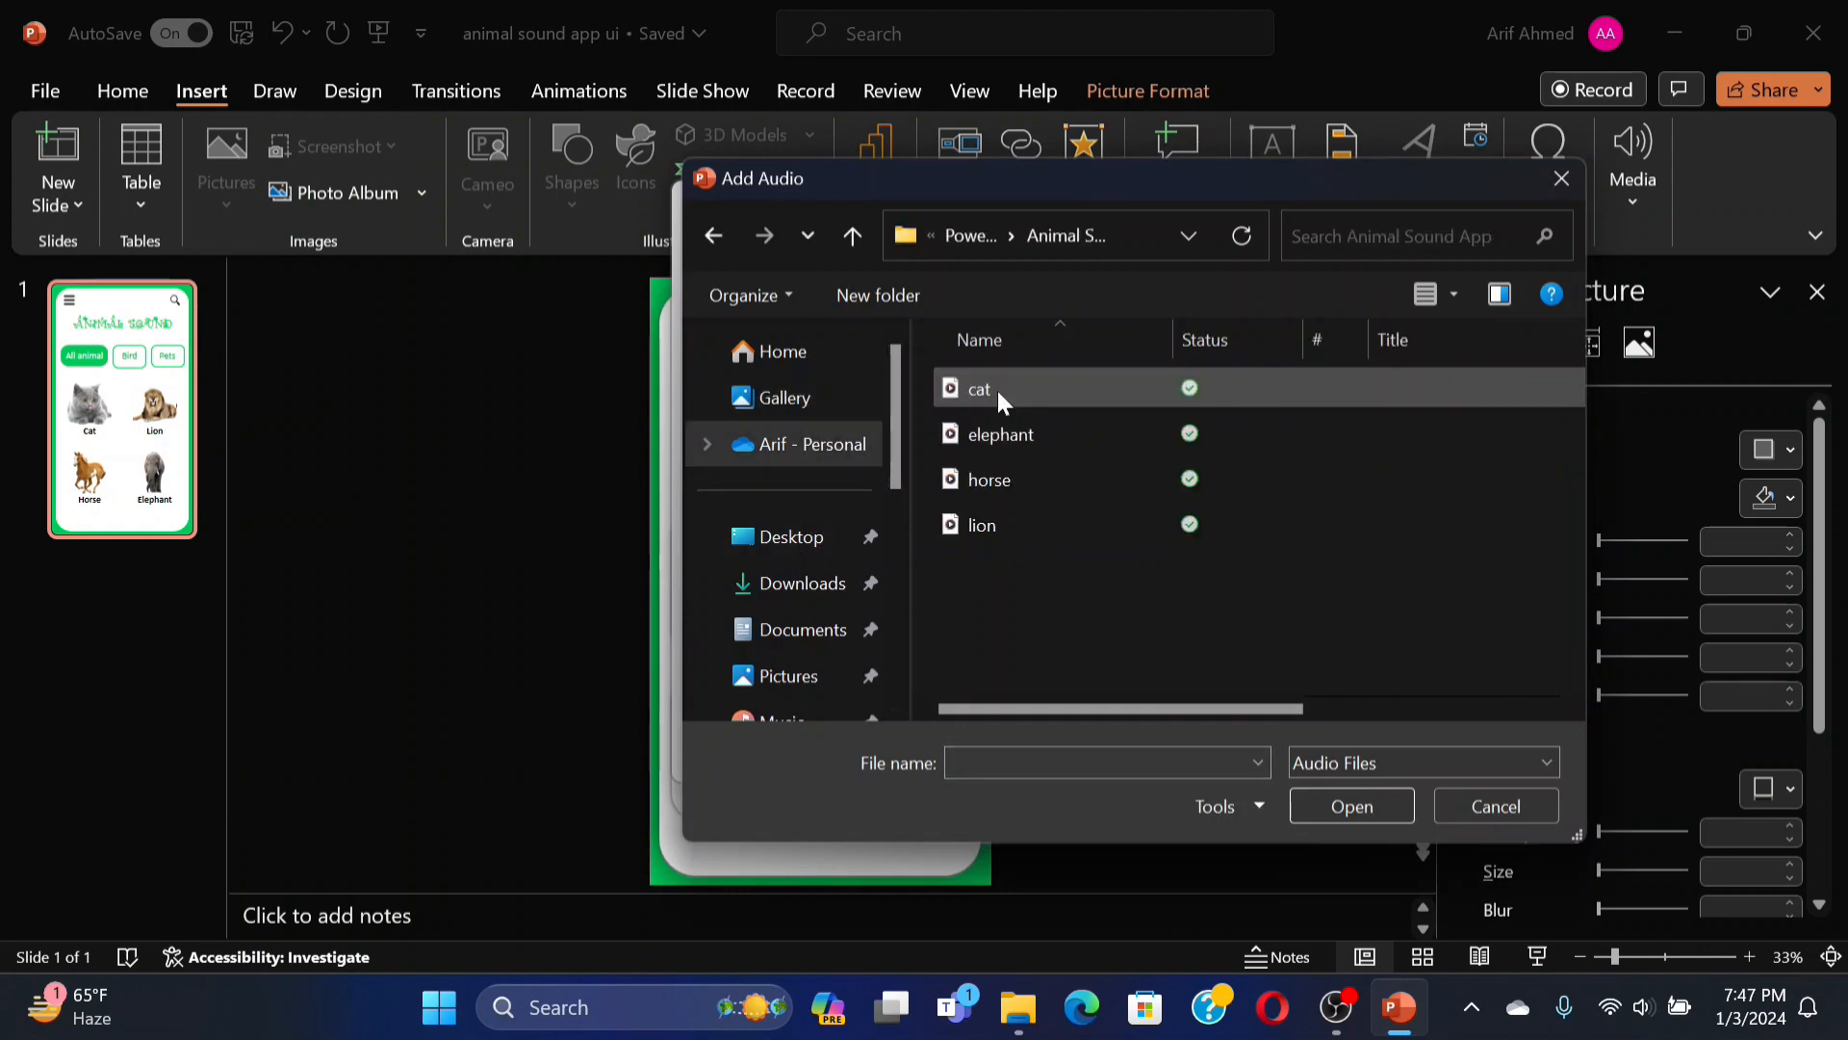
left_click(997, 387)
left_click(1338, 807)
left_click(1007, 751)
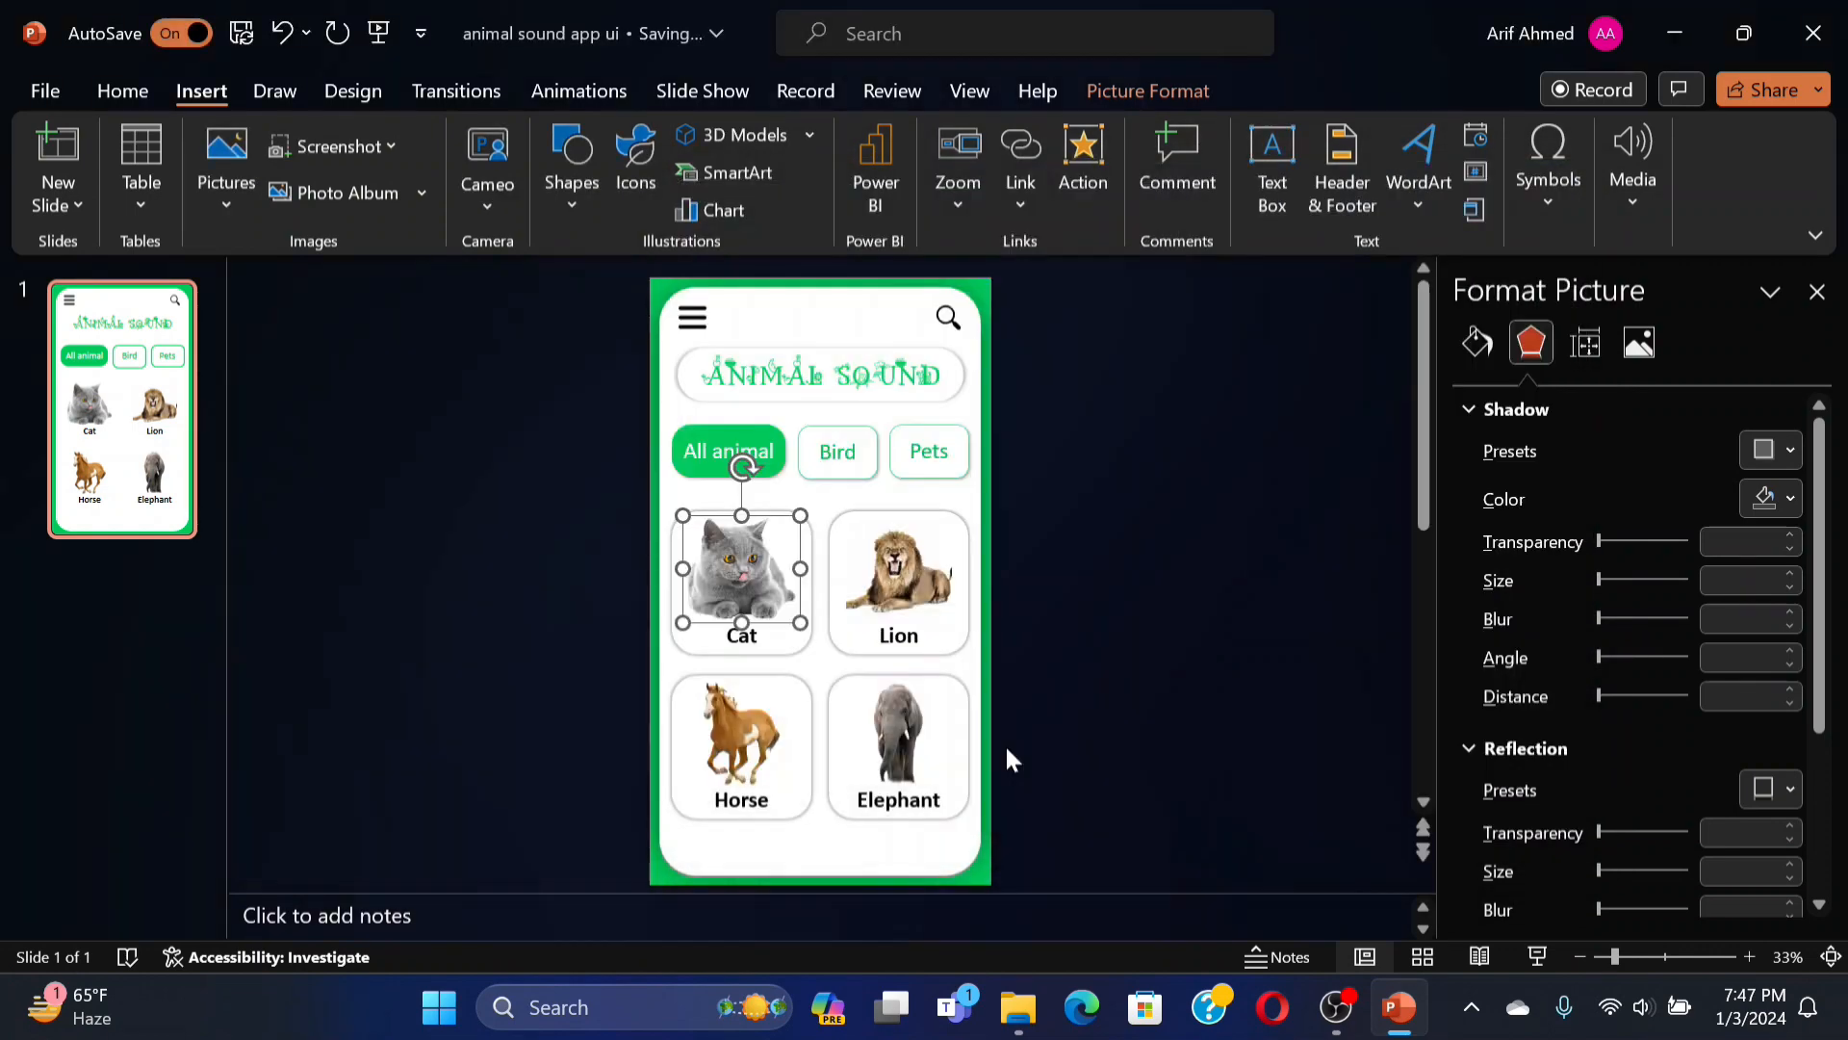
left_click(889, 565)
right_click(889, 564)
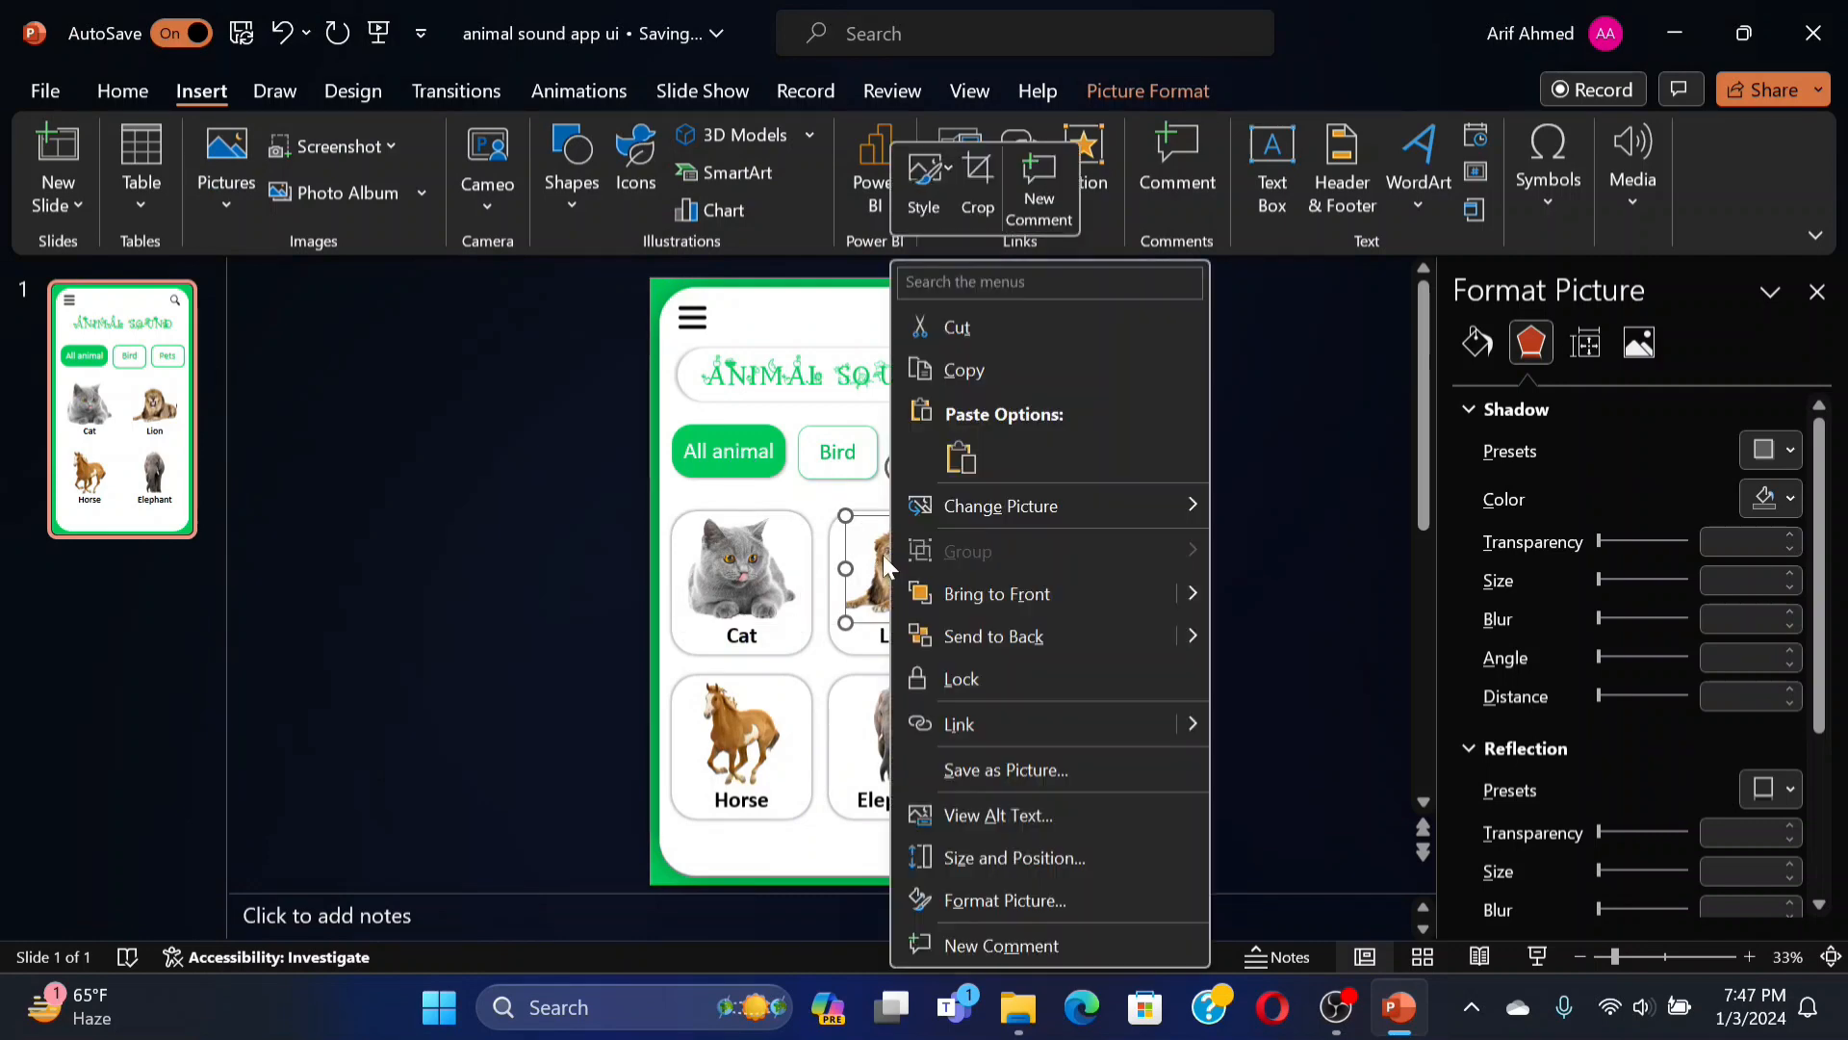
left_click(1085, 139)
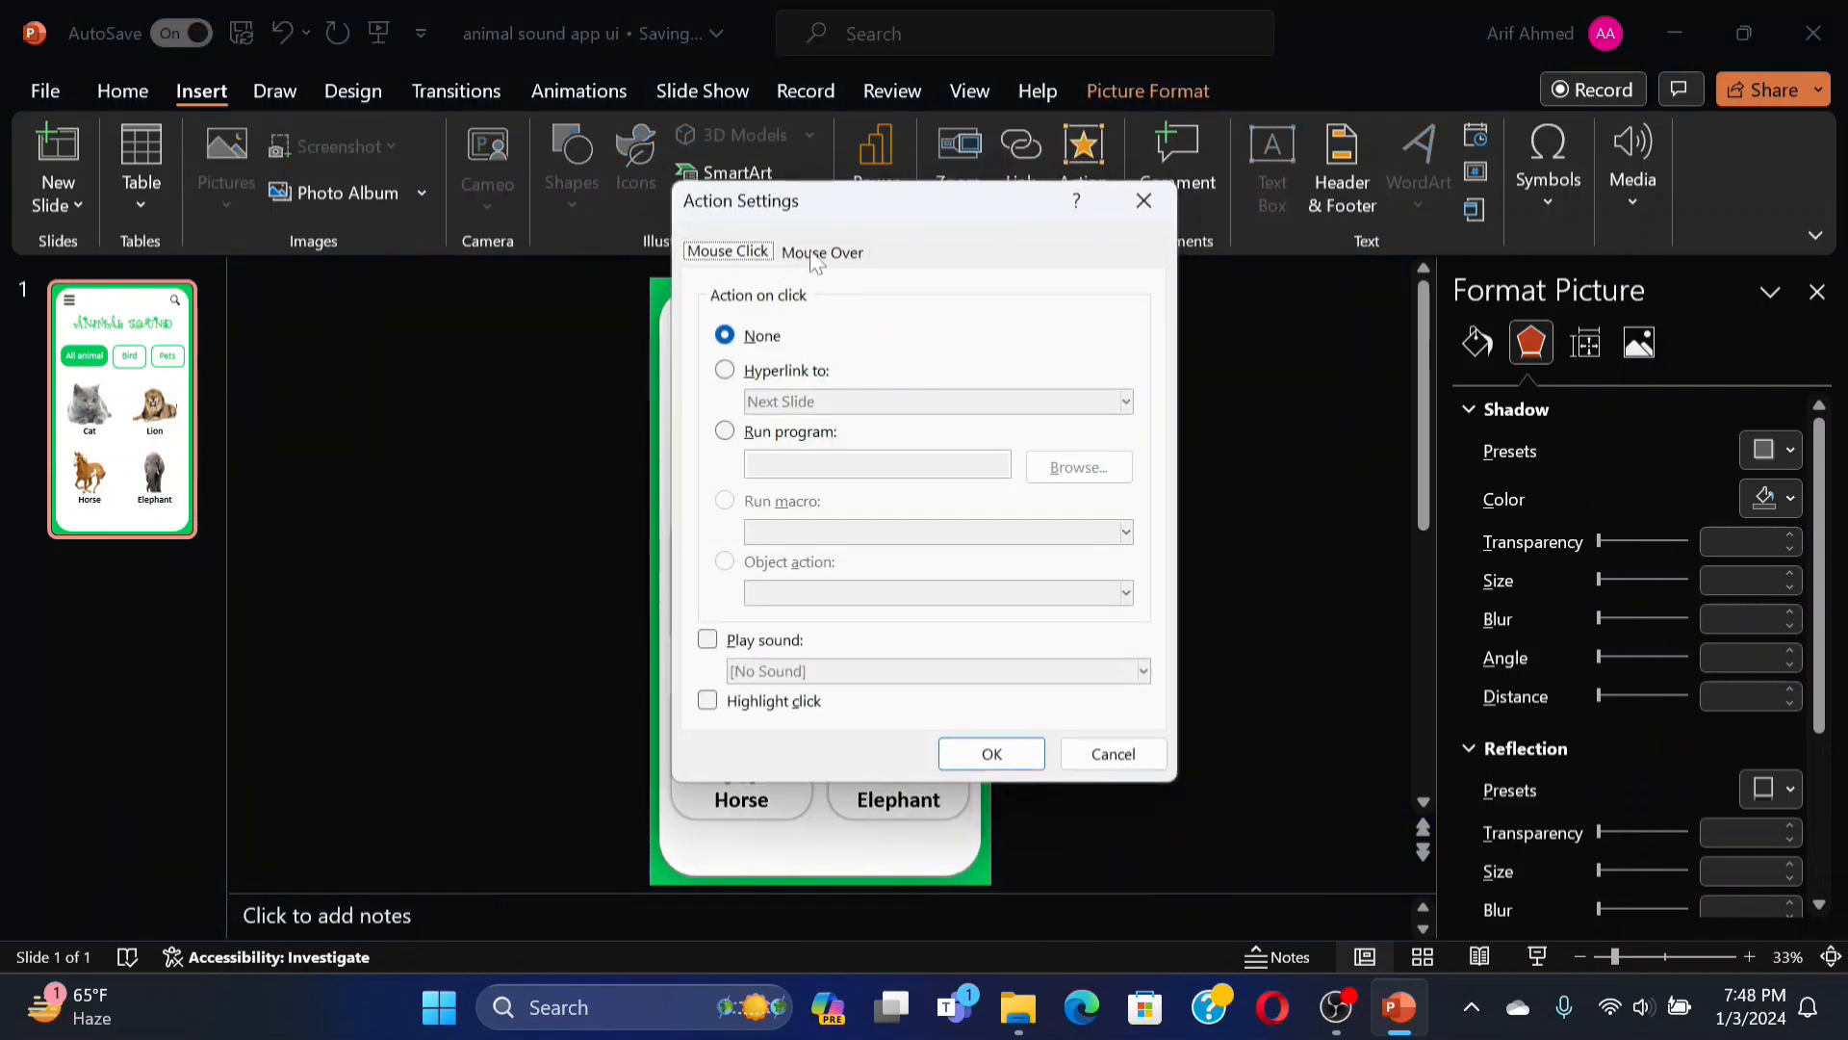
left_click(1074, 743)
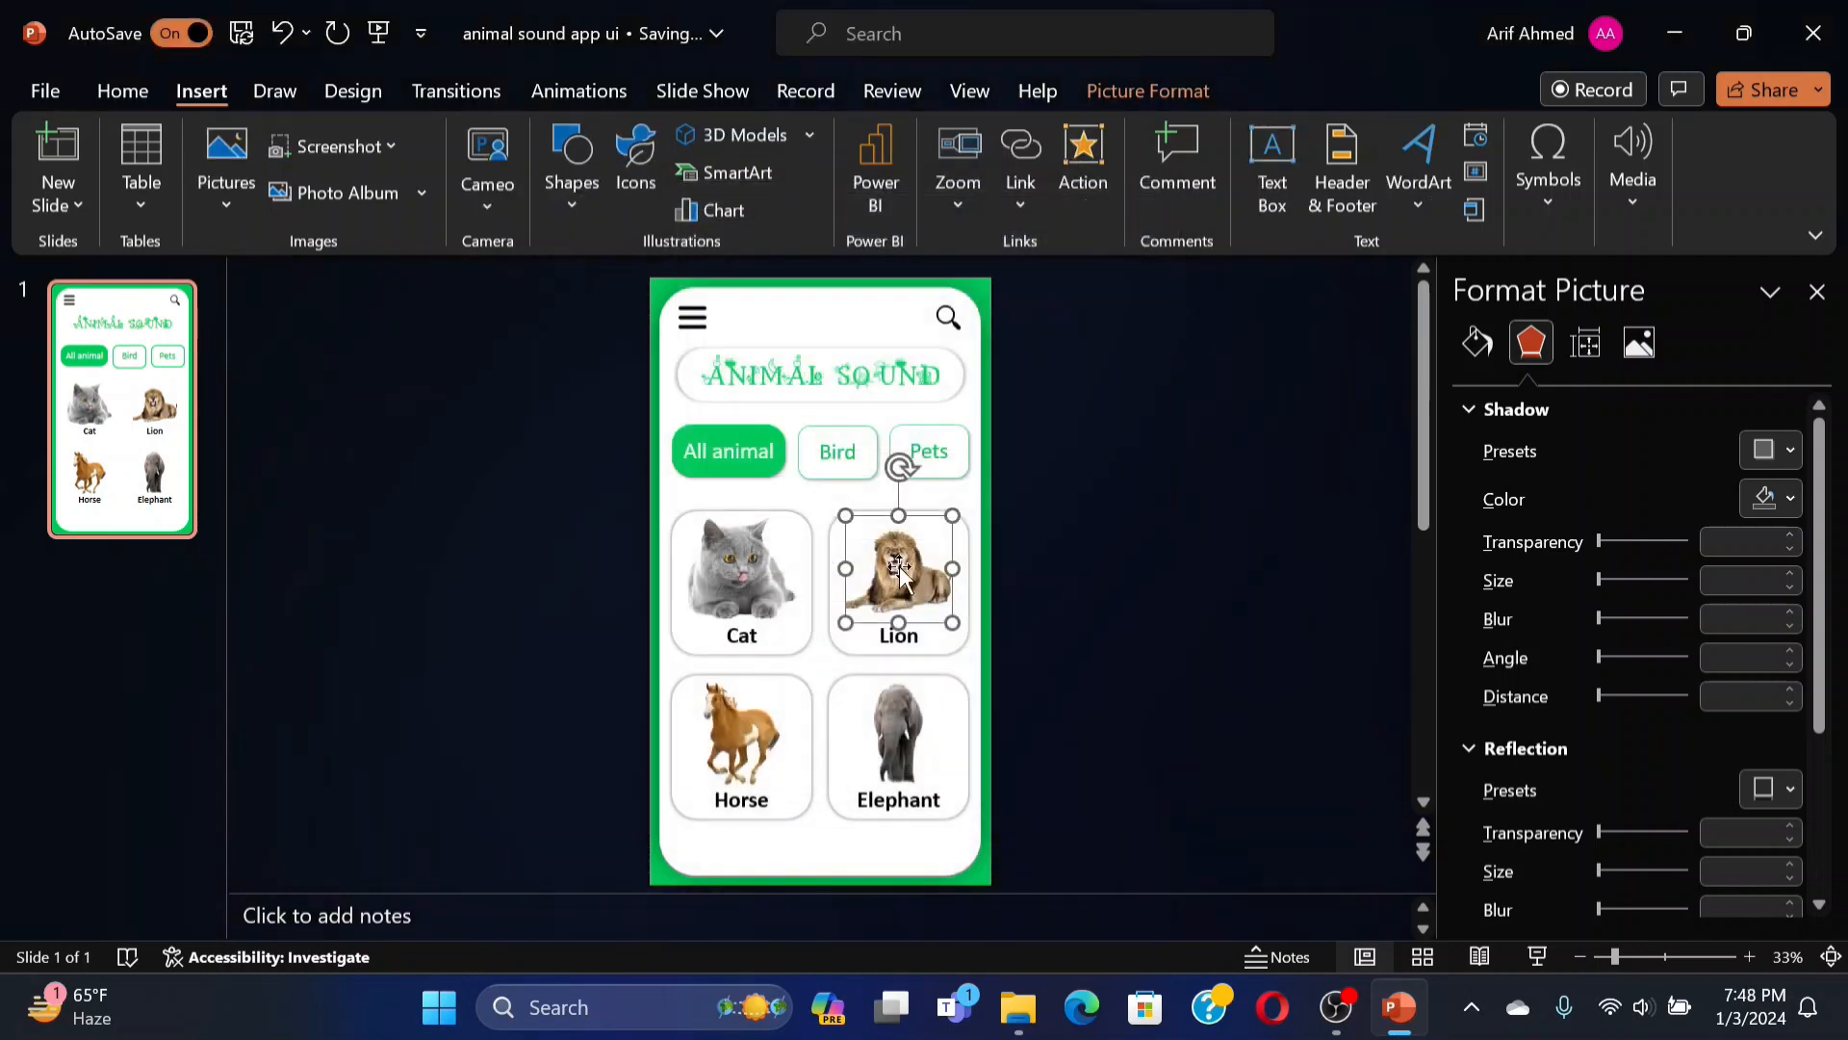
Add a mouse-over action to the lion picture that plays the custom "lion" audio file.
left_click(1082, 146)
left_click(822, 250)
left_click(709, 639)
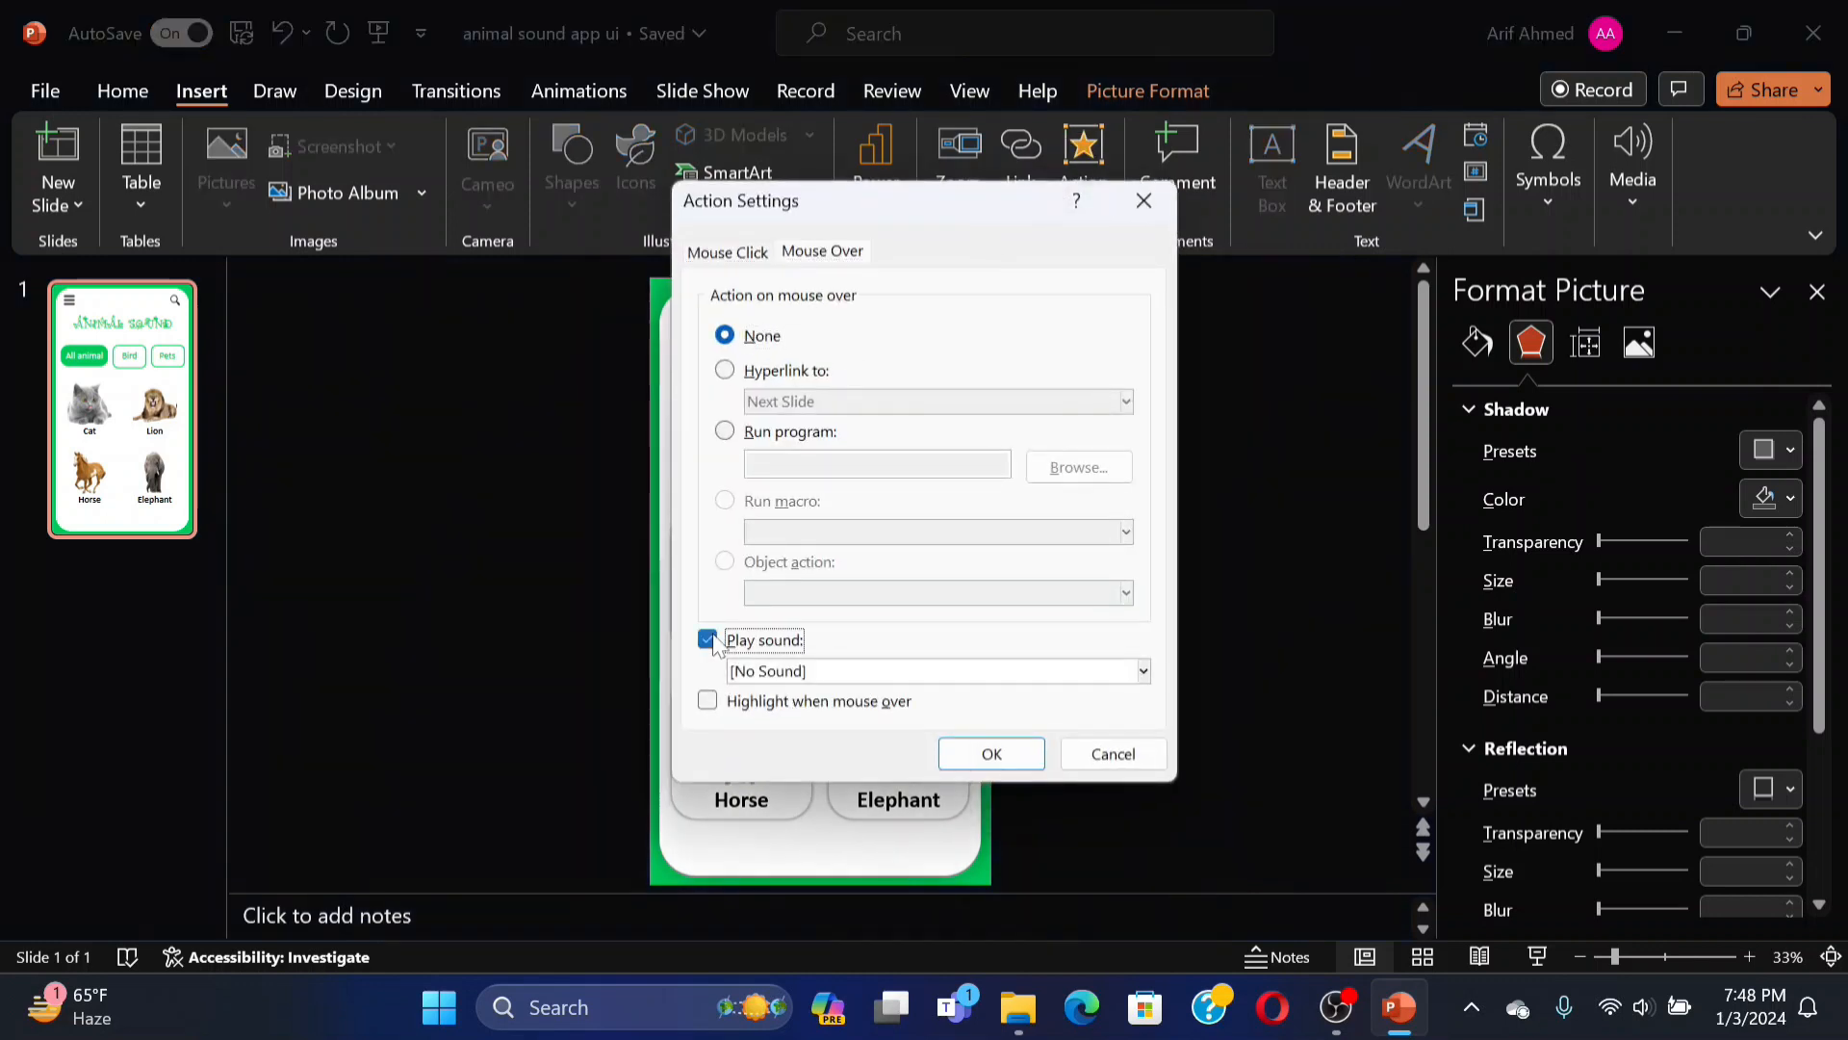
left_click(1144, 671)
scroll(789, 616, "down", 1)
left_click(789, 639)
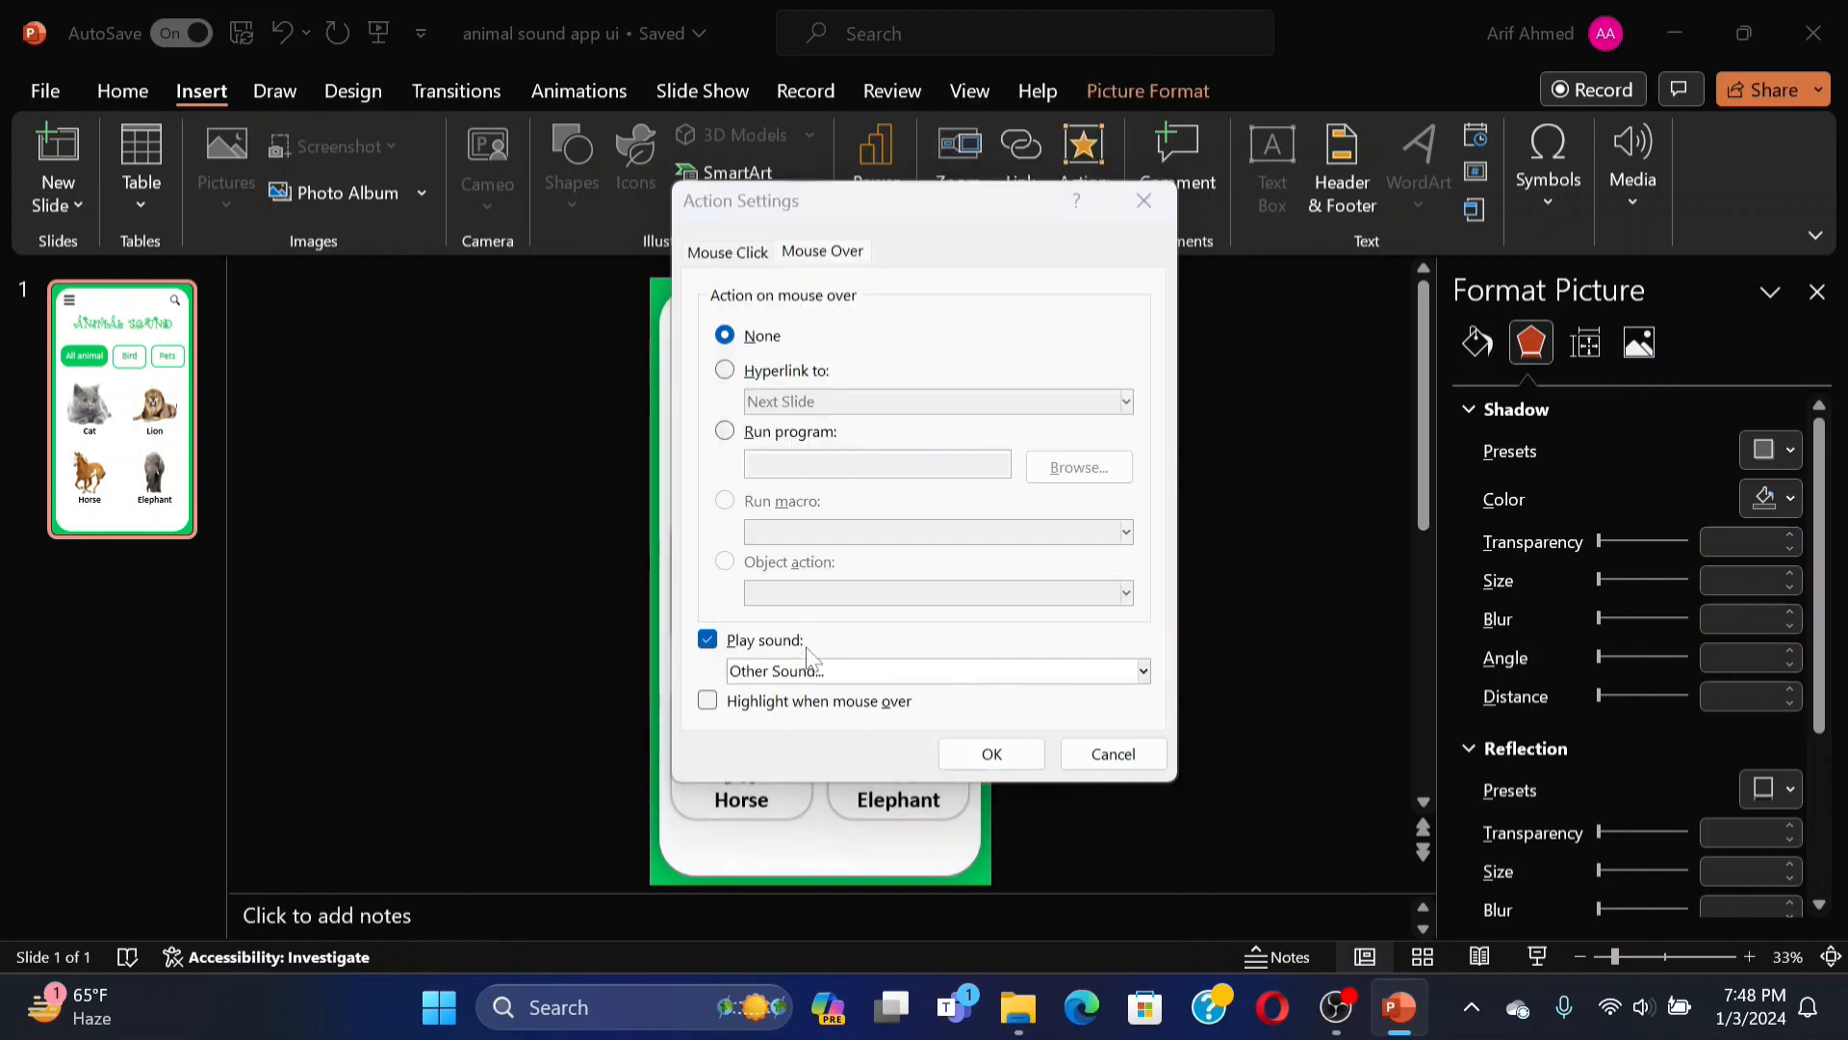
left_click(985, 517)
left_click(1369, 813)
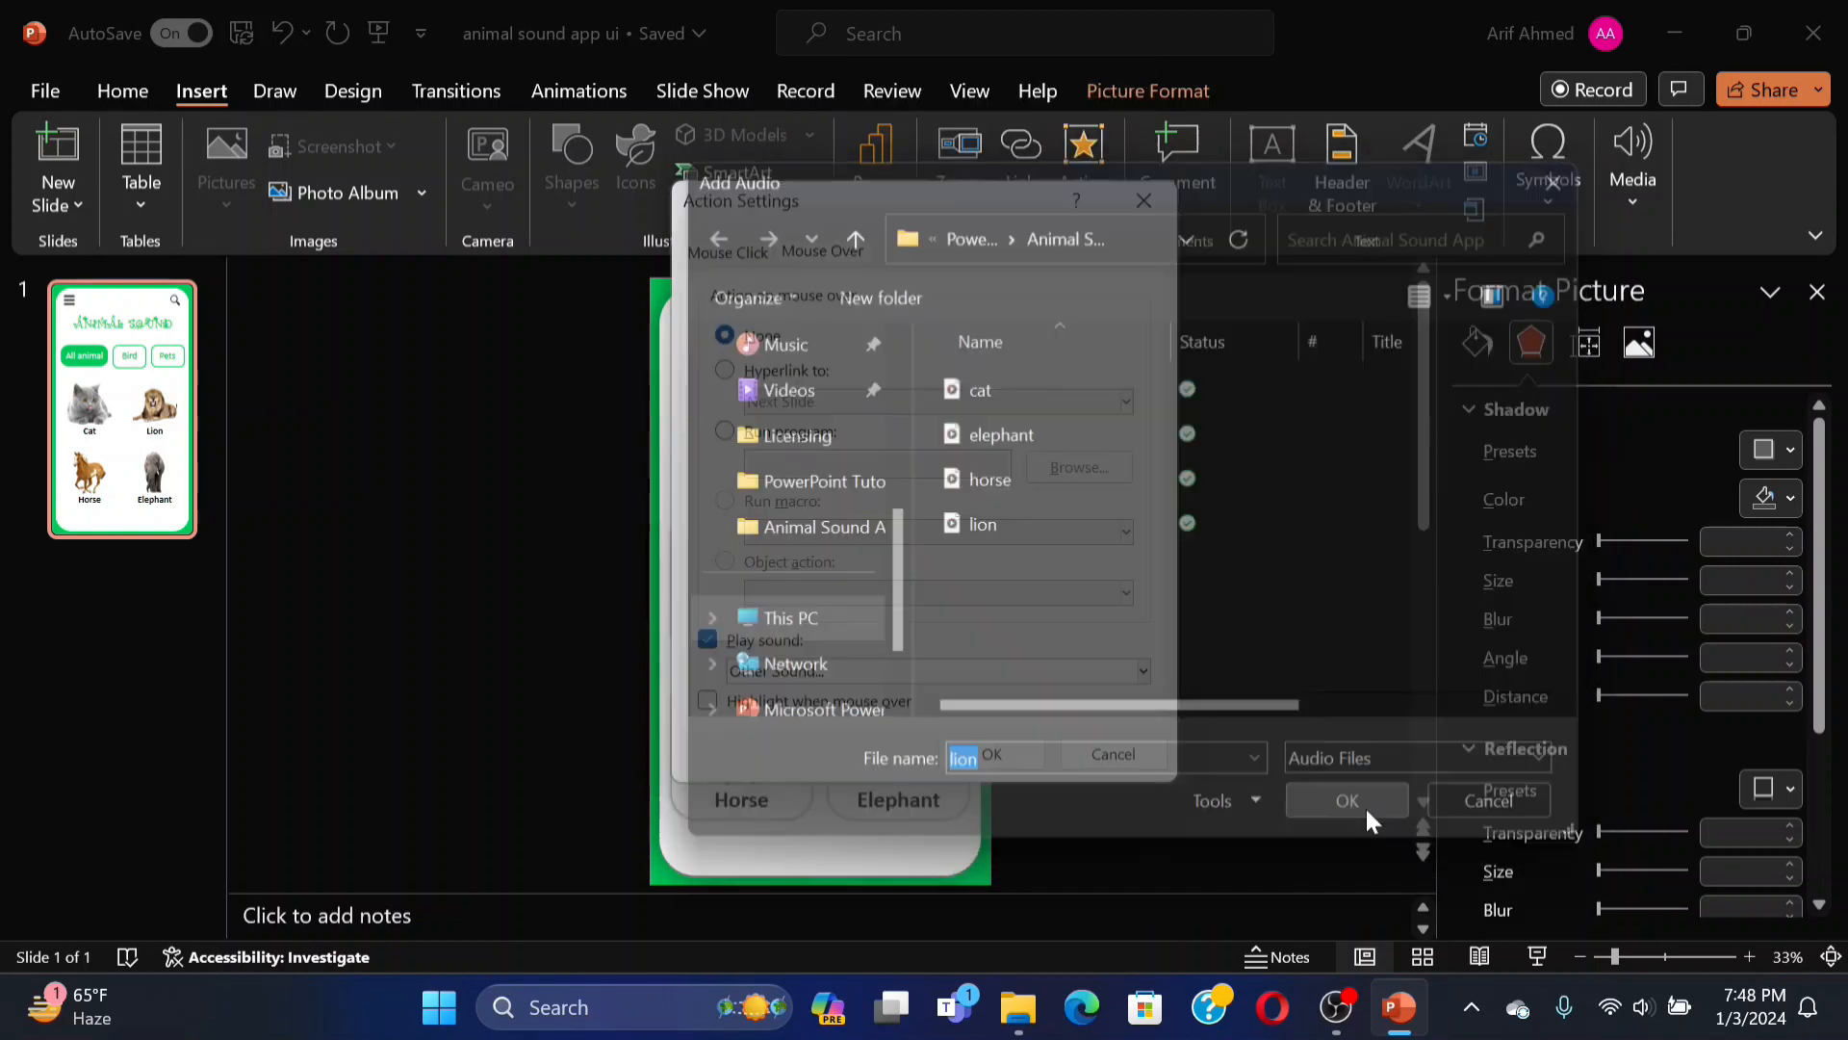
left_click(992, 754)
Make the horse picture play the custom "horse" audio file on mouse over.
left_click(739, 733)
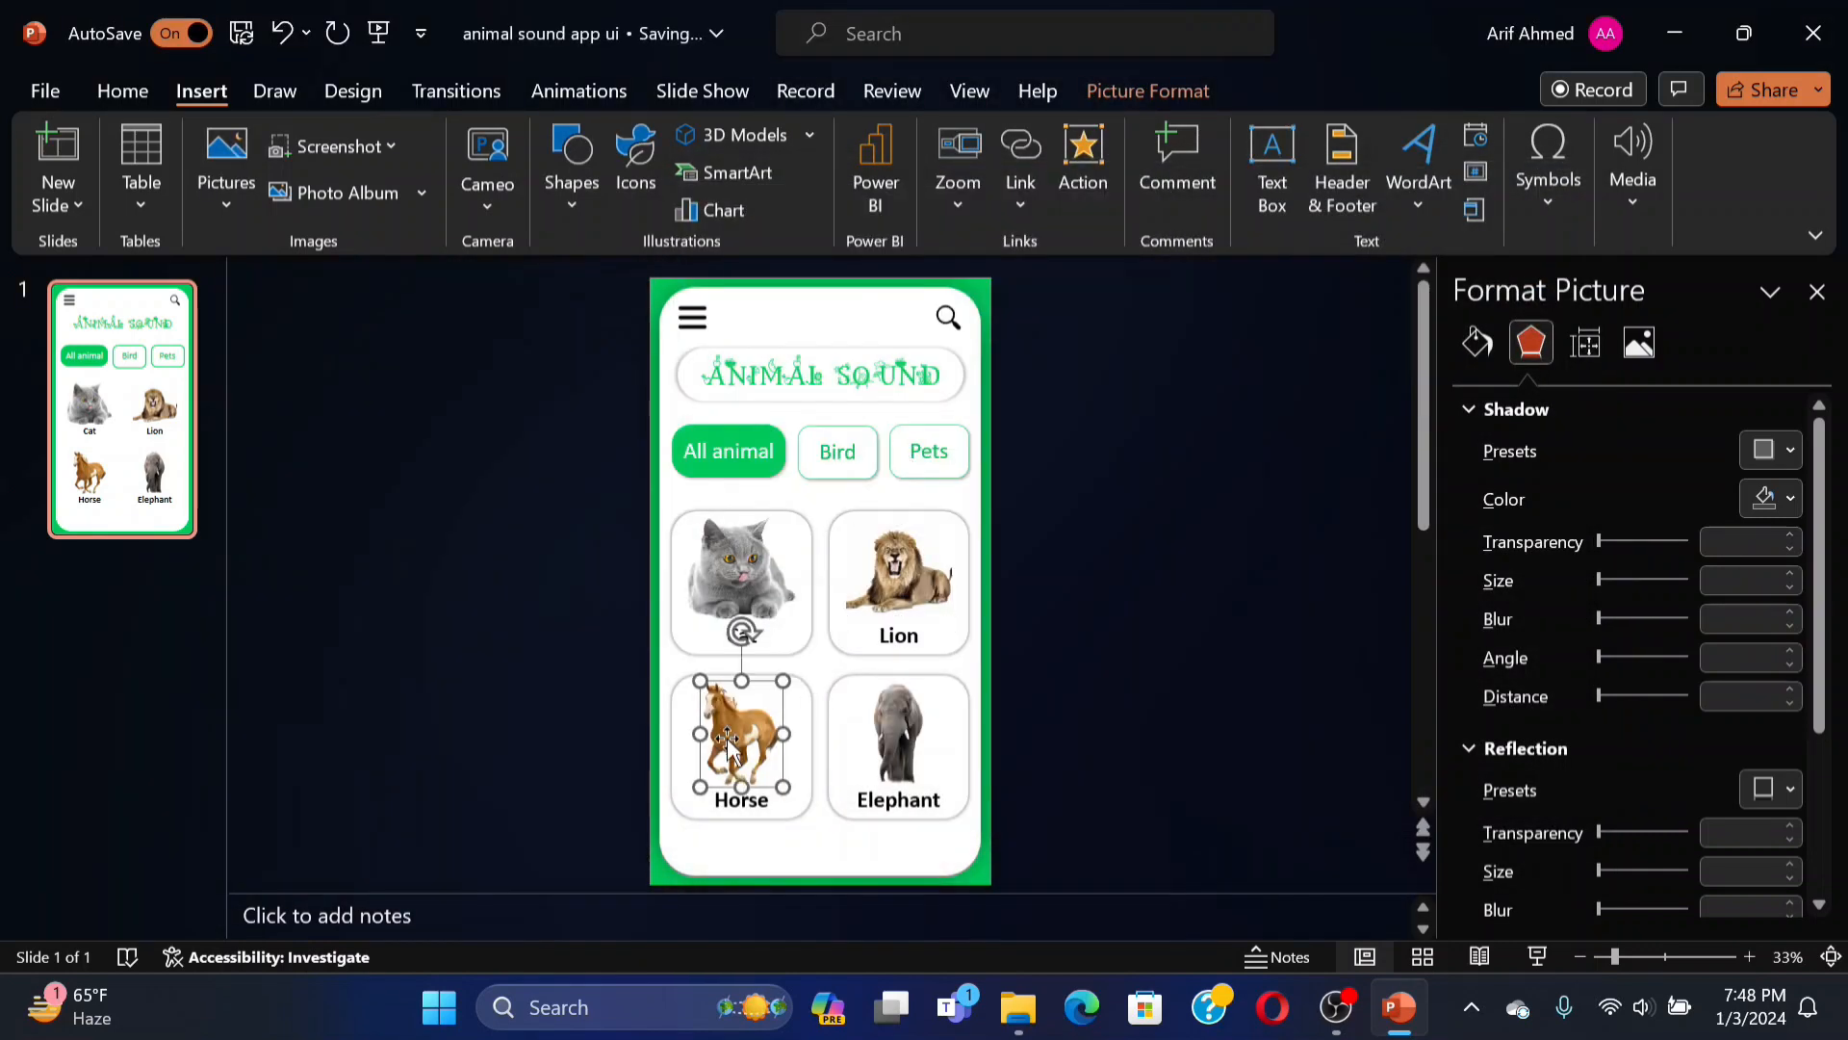
left_click(1083, 159)
left_click(822, 251)
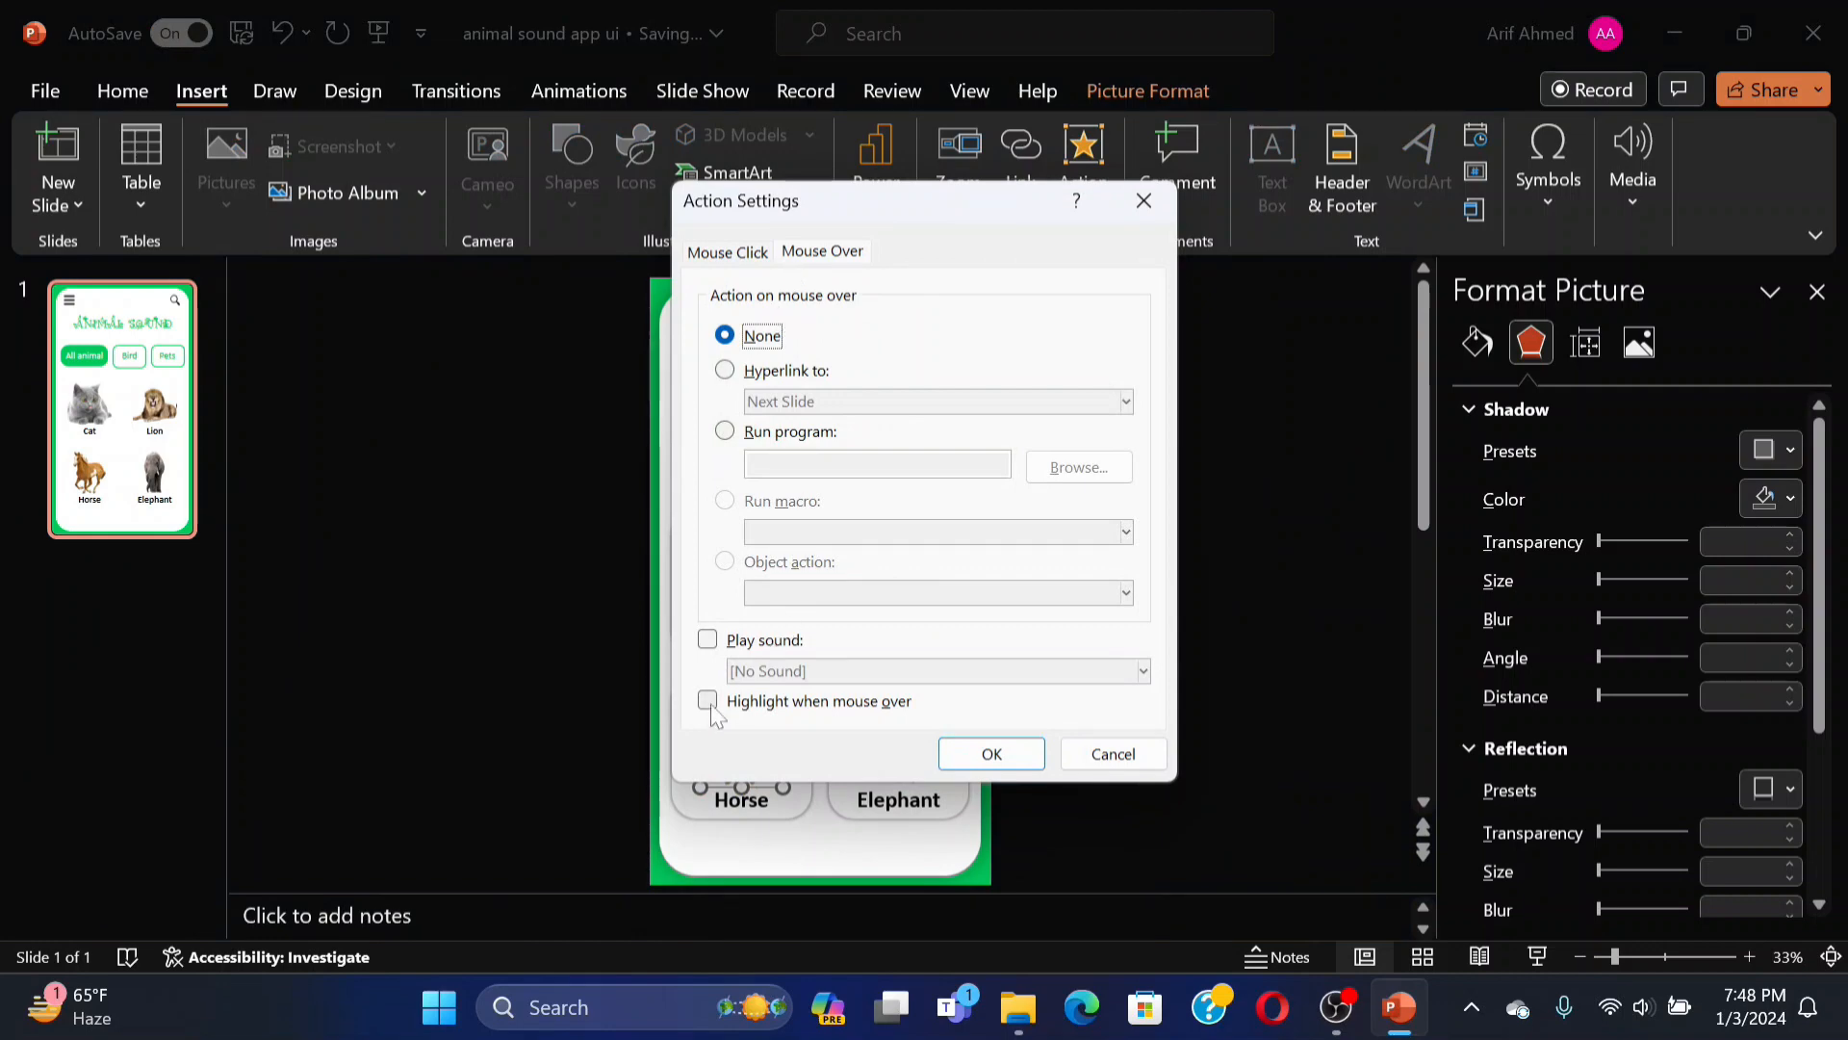
left_click(708, 639)
left_click(939, 671)
scroll(772, 629, "down", 2)
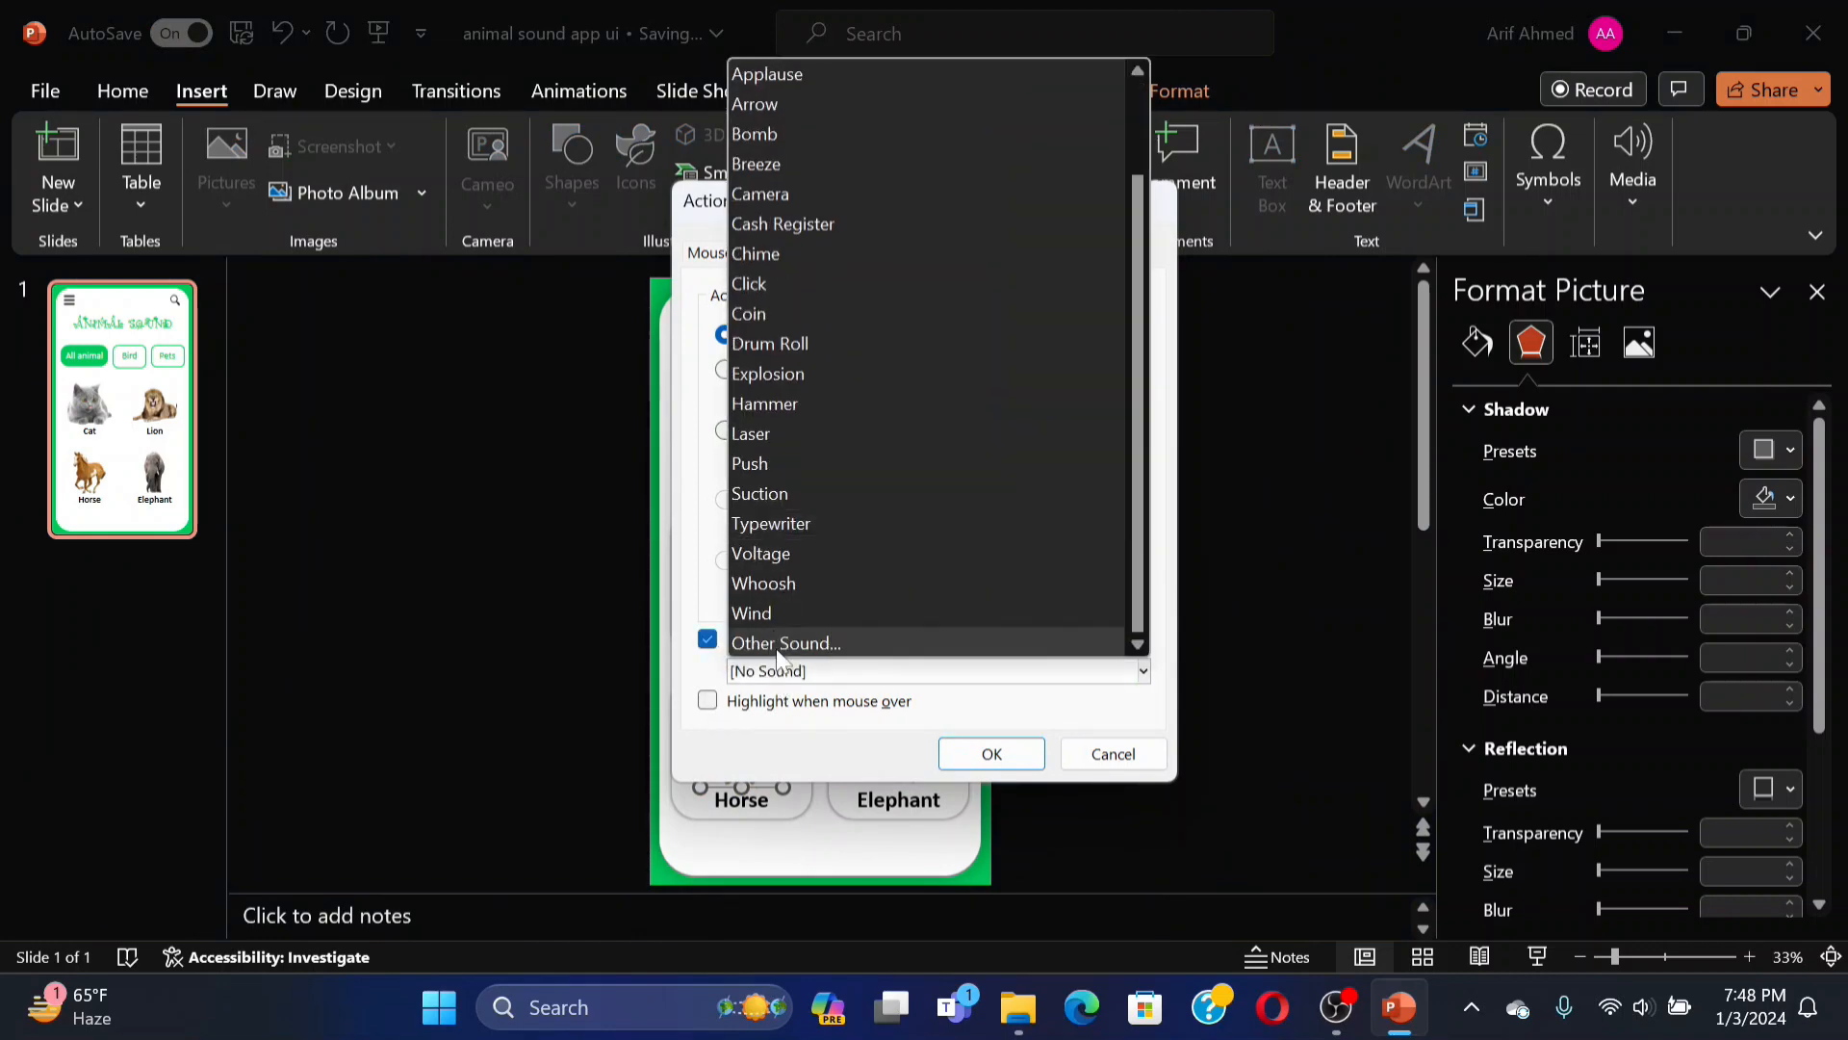
left_click(780, 645)
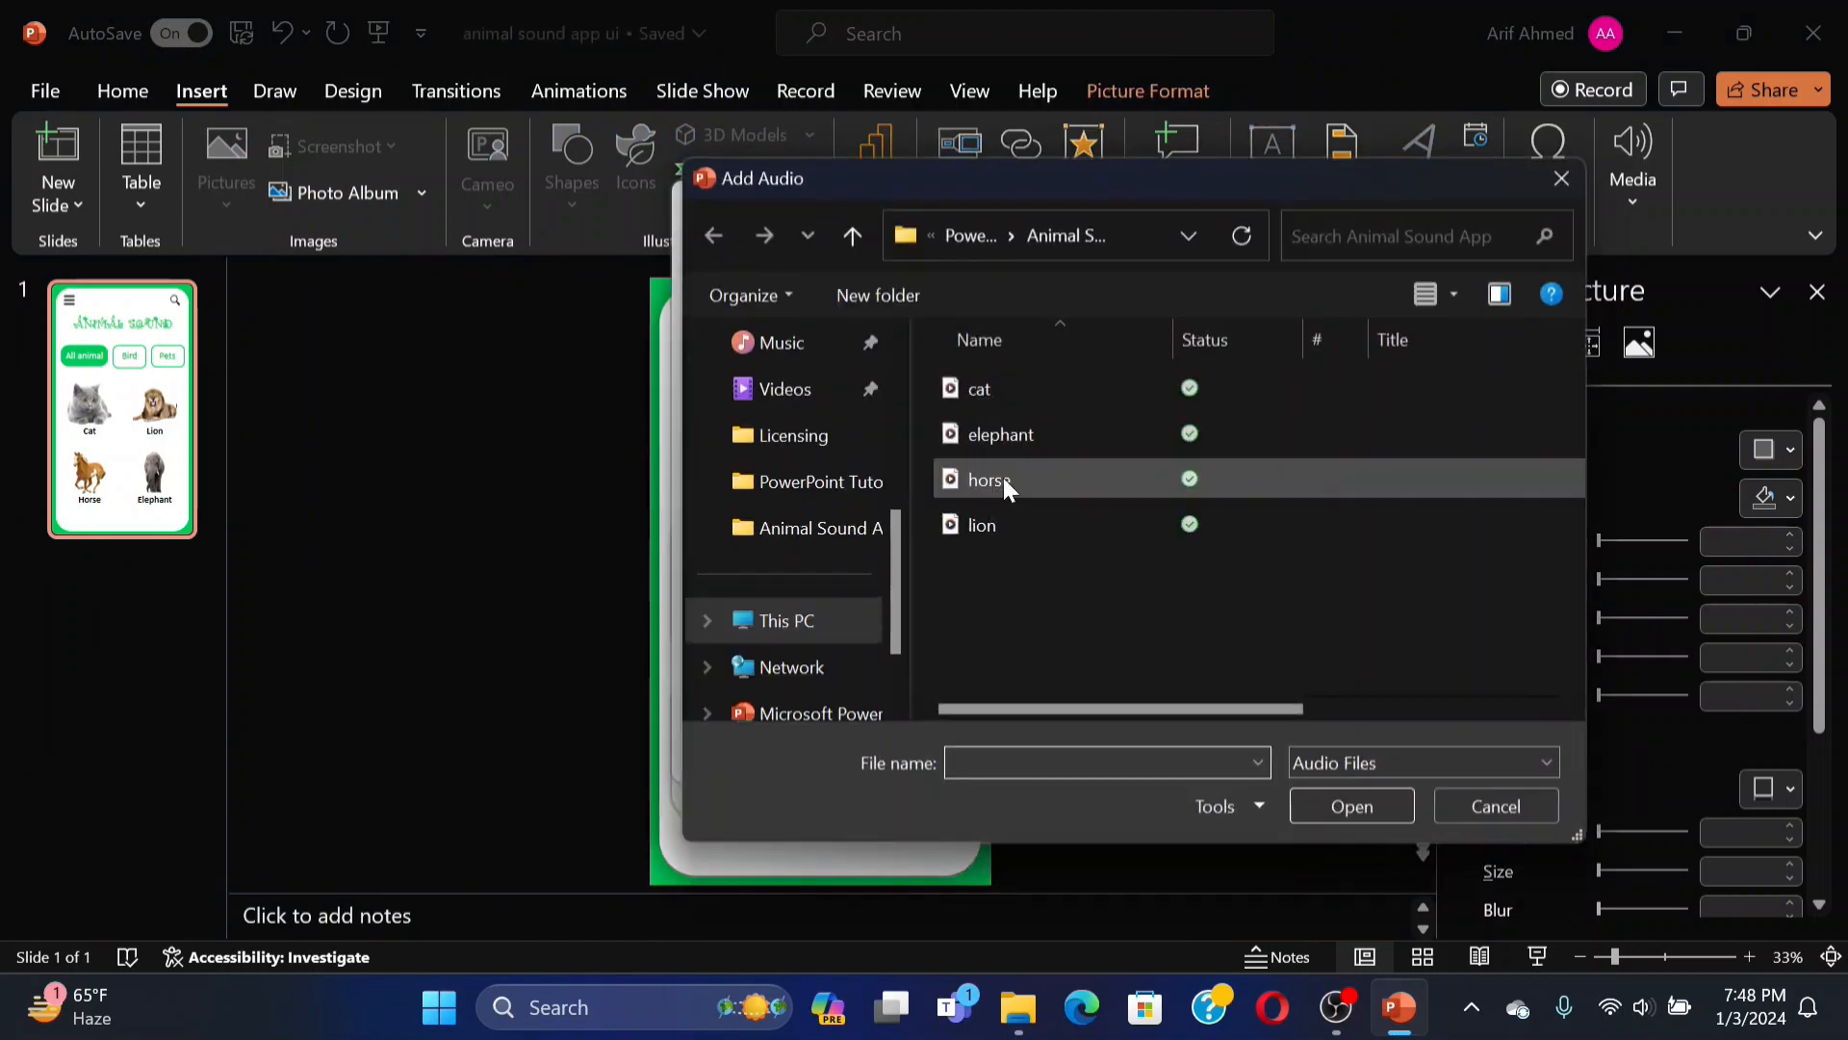
left_click(1003, 477)
left_click(1352, 805)
left_click(974, 768)
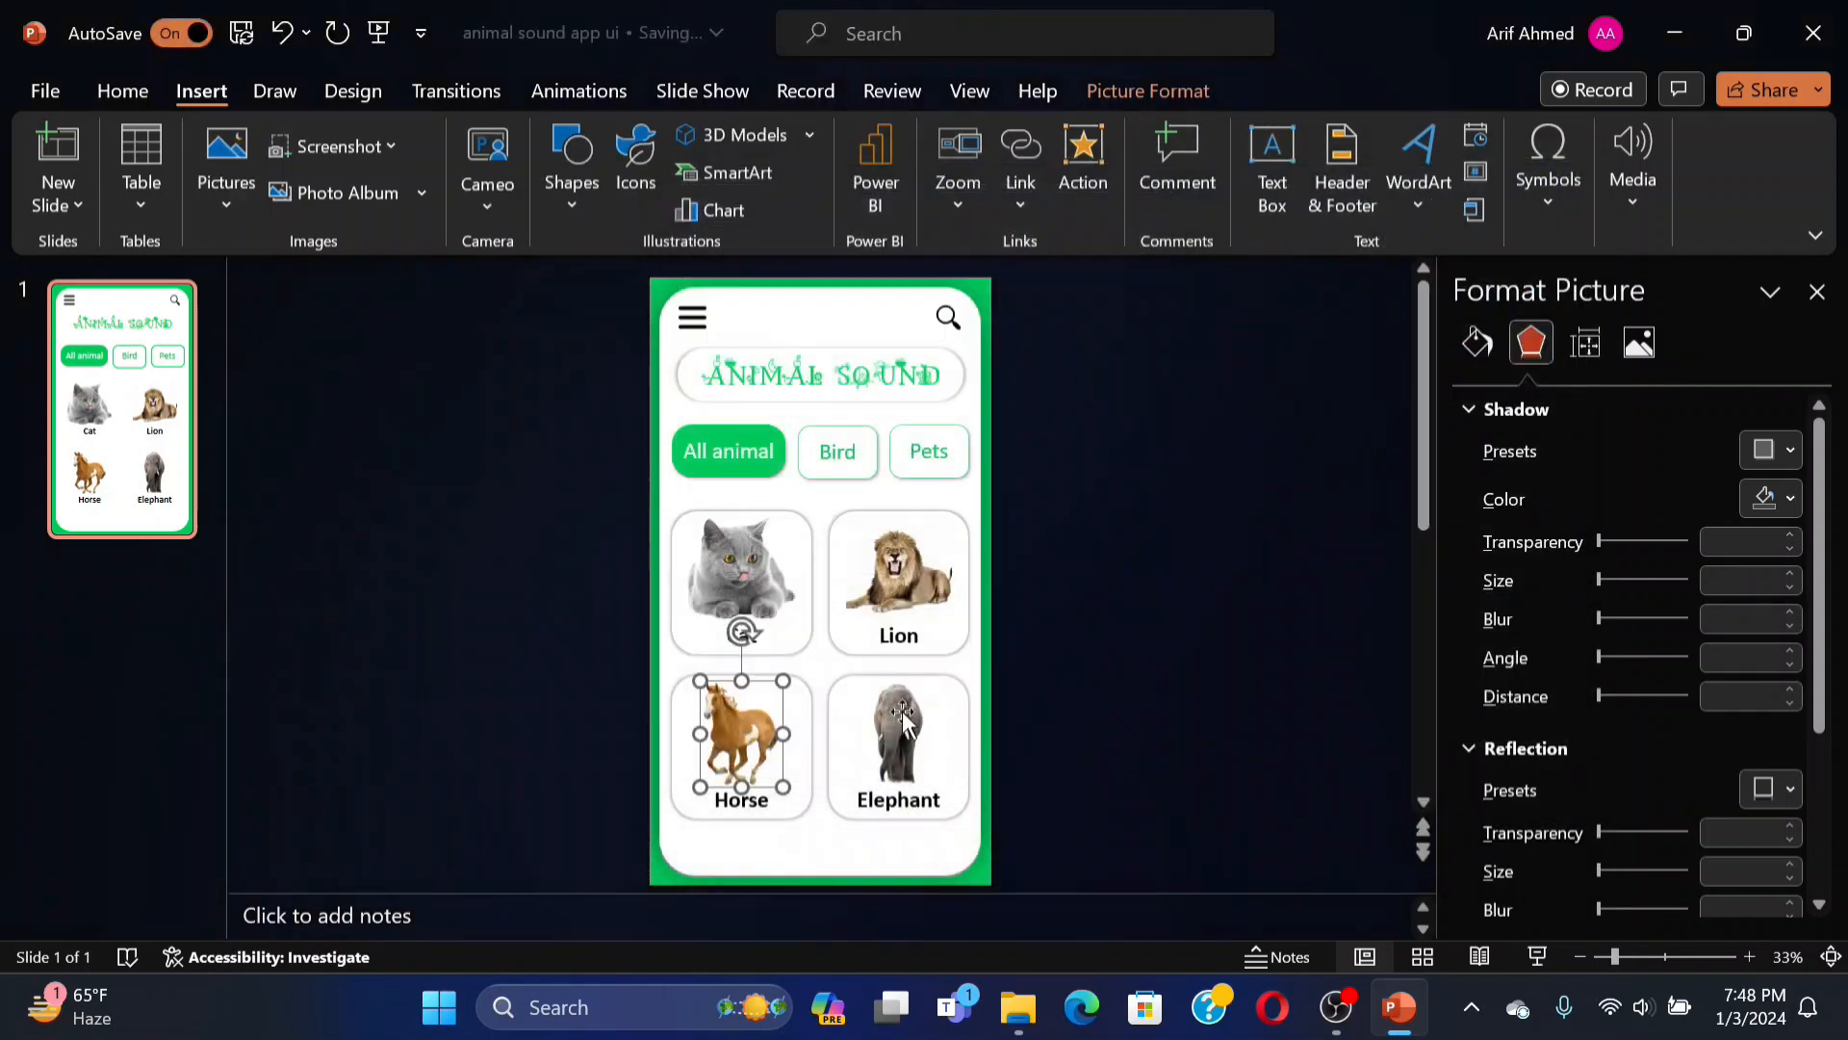
Give the elephant picture a mouse-over action that plays the custom "elephant" audio file.
left_click(1101, 156)
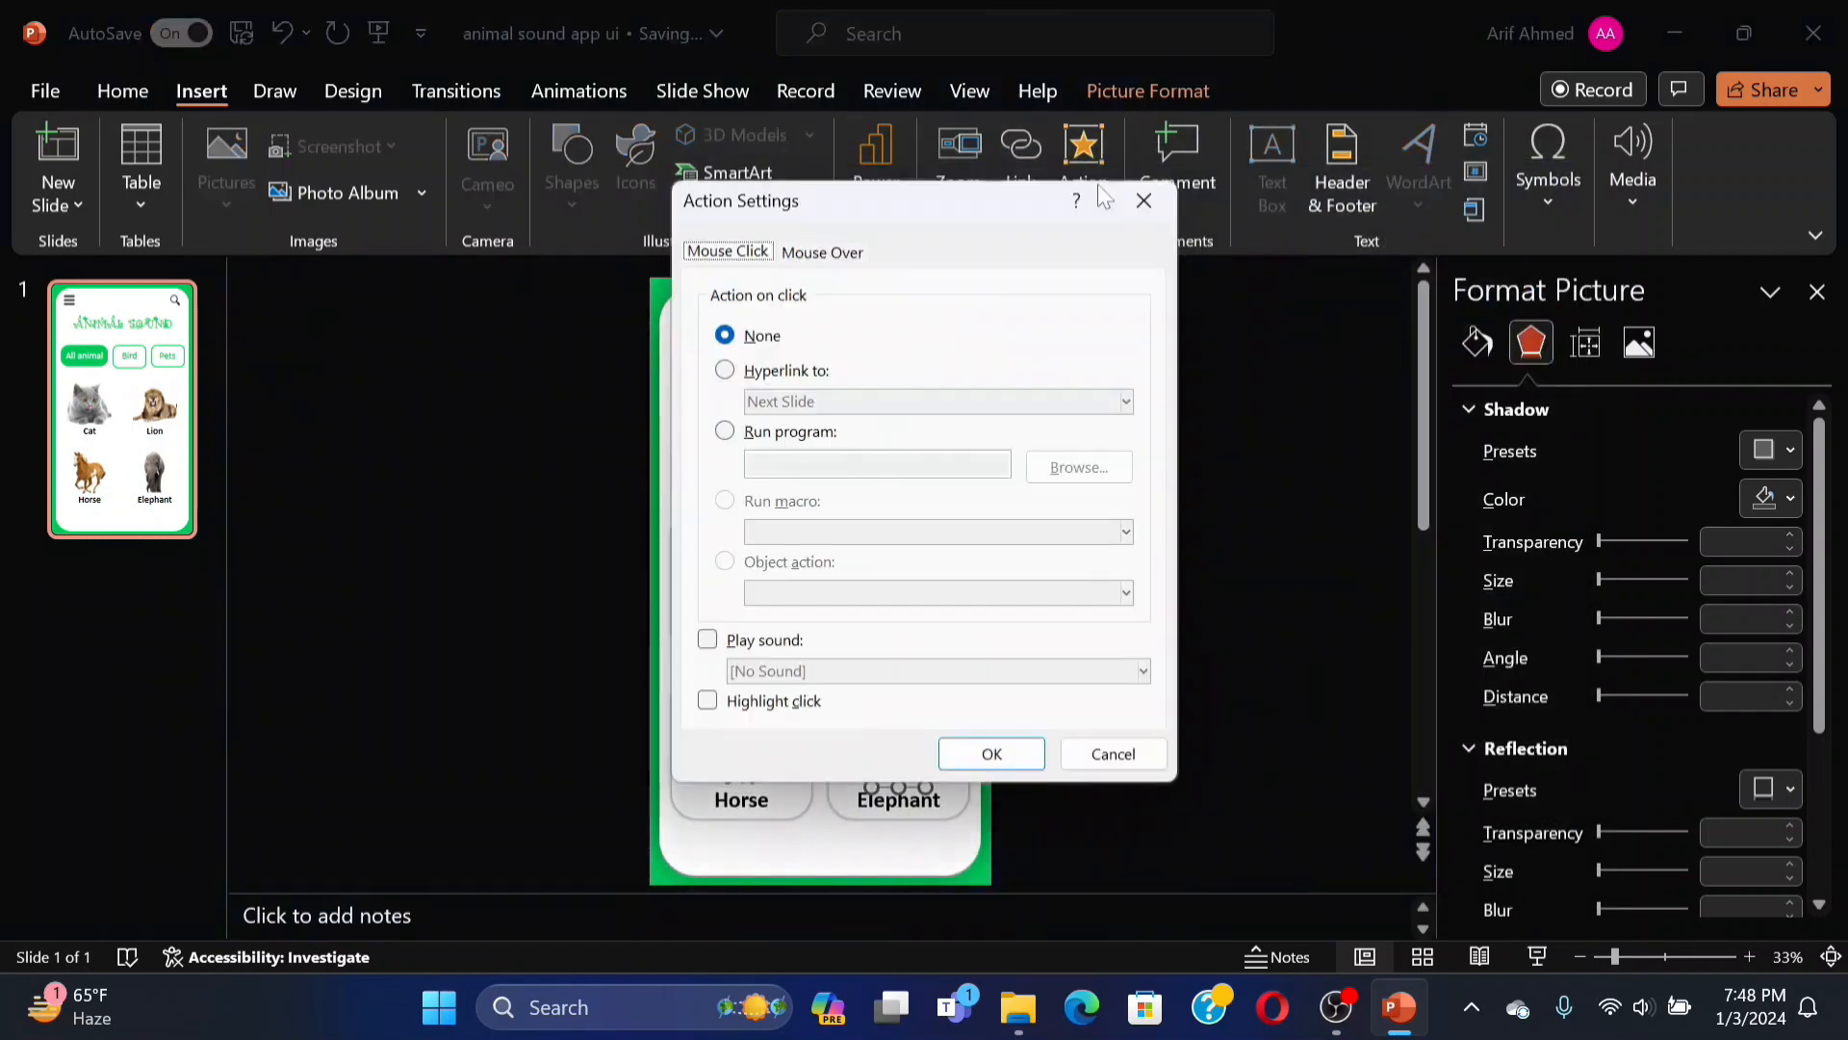
left_click(822, 251)
left_click(707, 639)
left_click(895, 674)
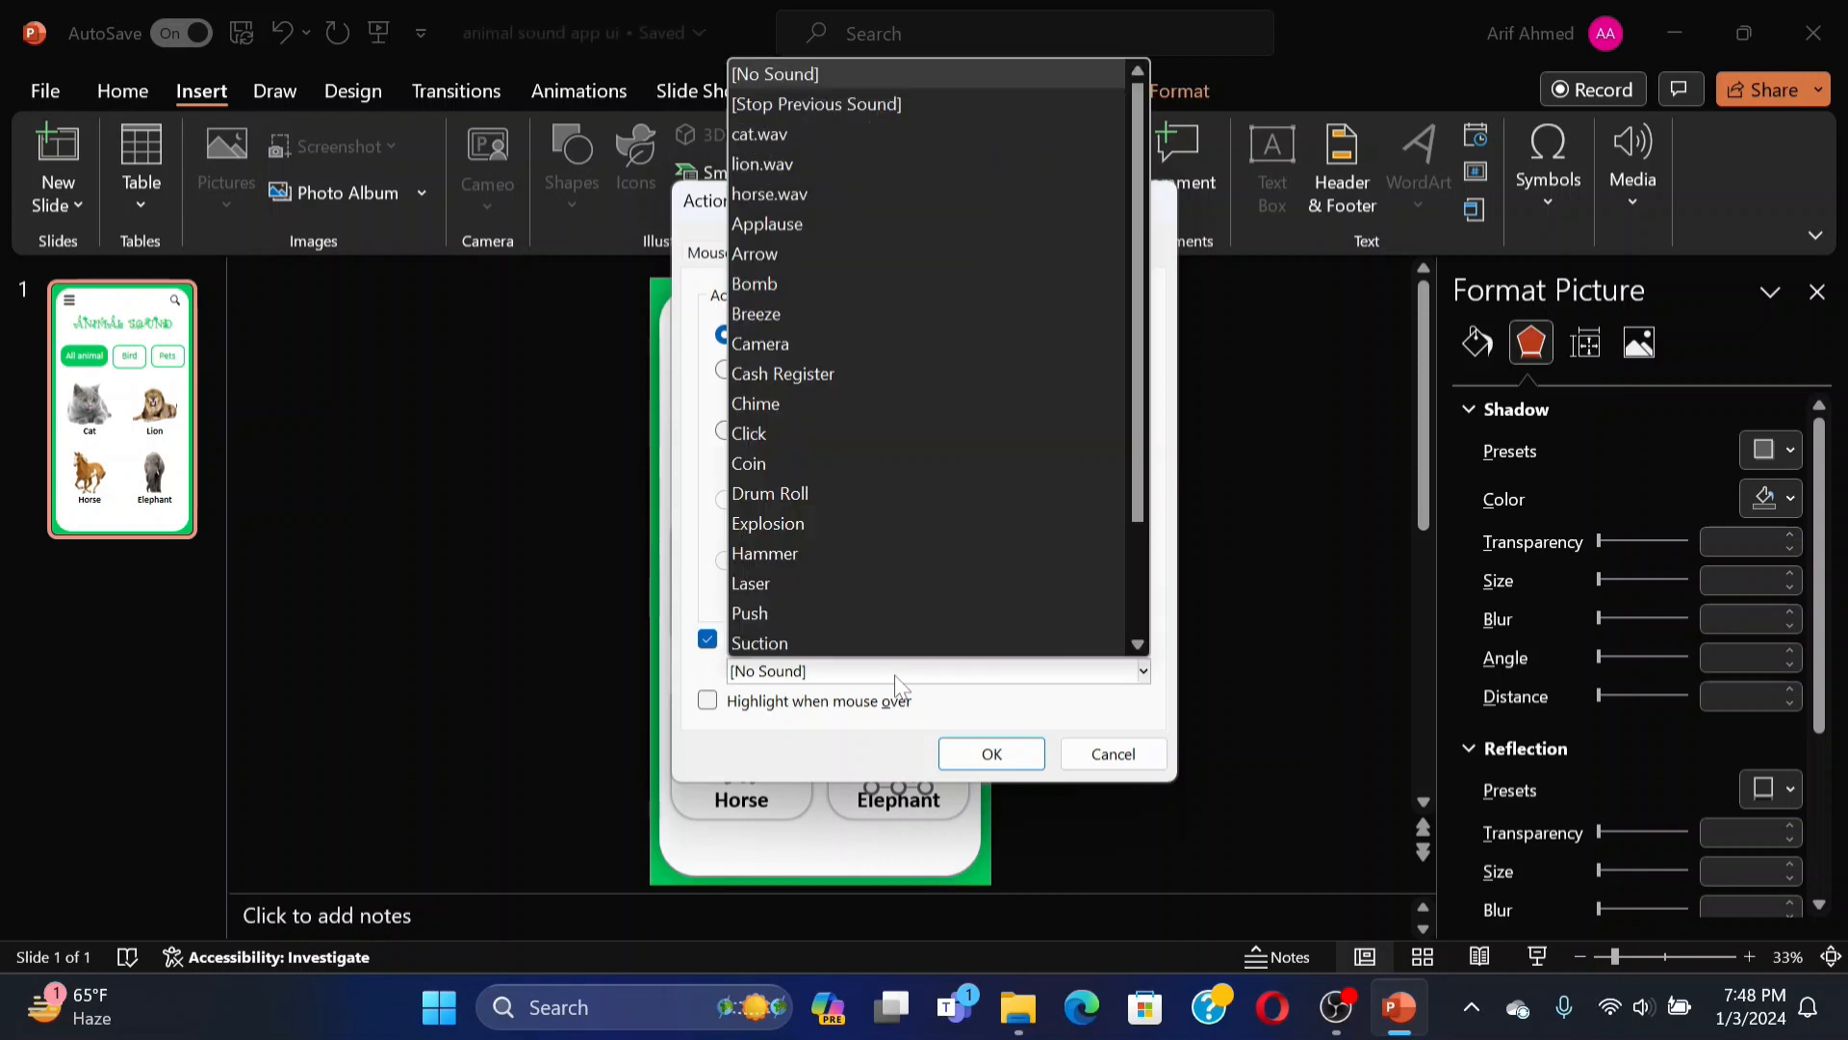
scroll(893, 668, "down", 2)
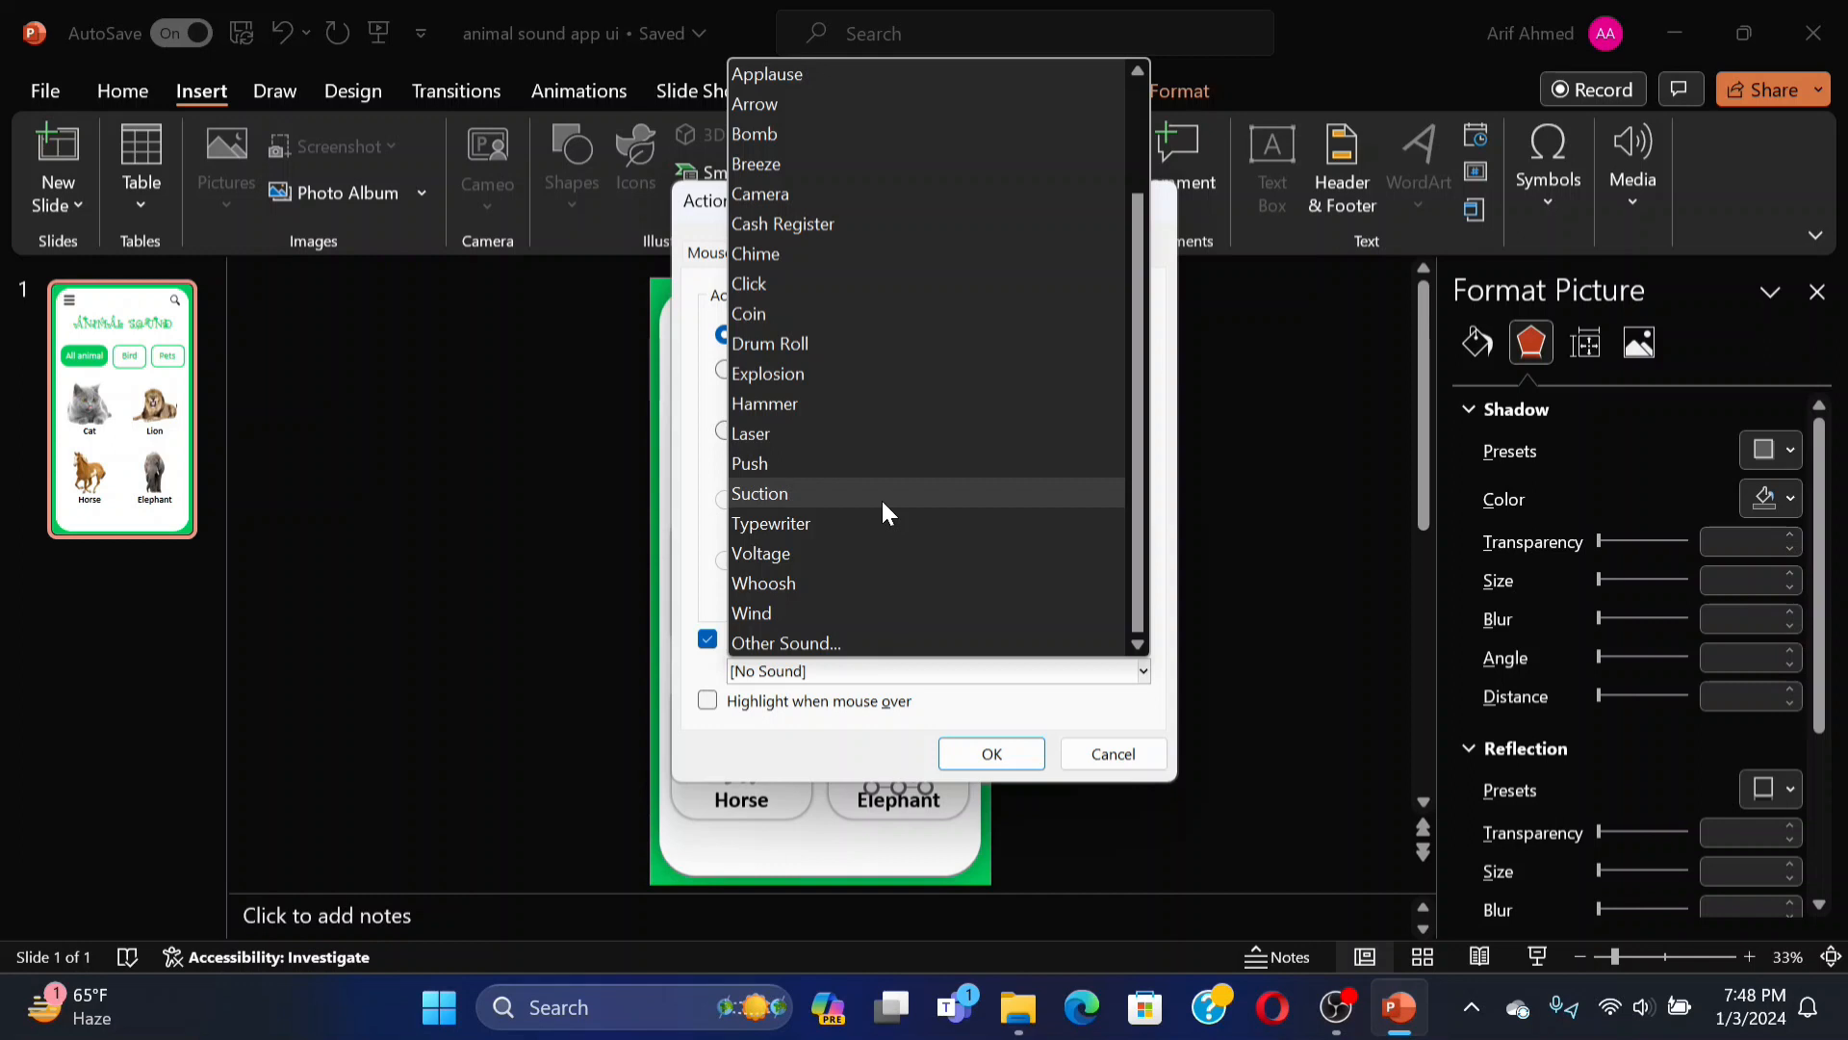
left_click(843, 645)
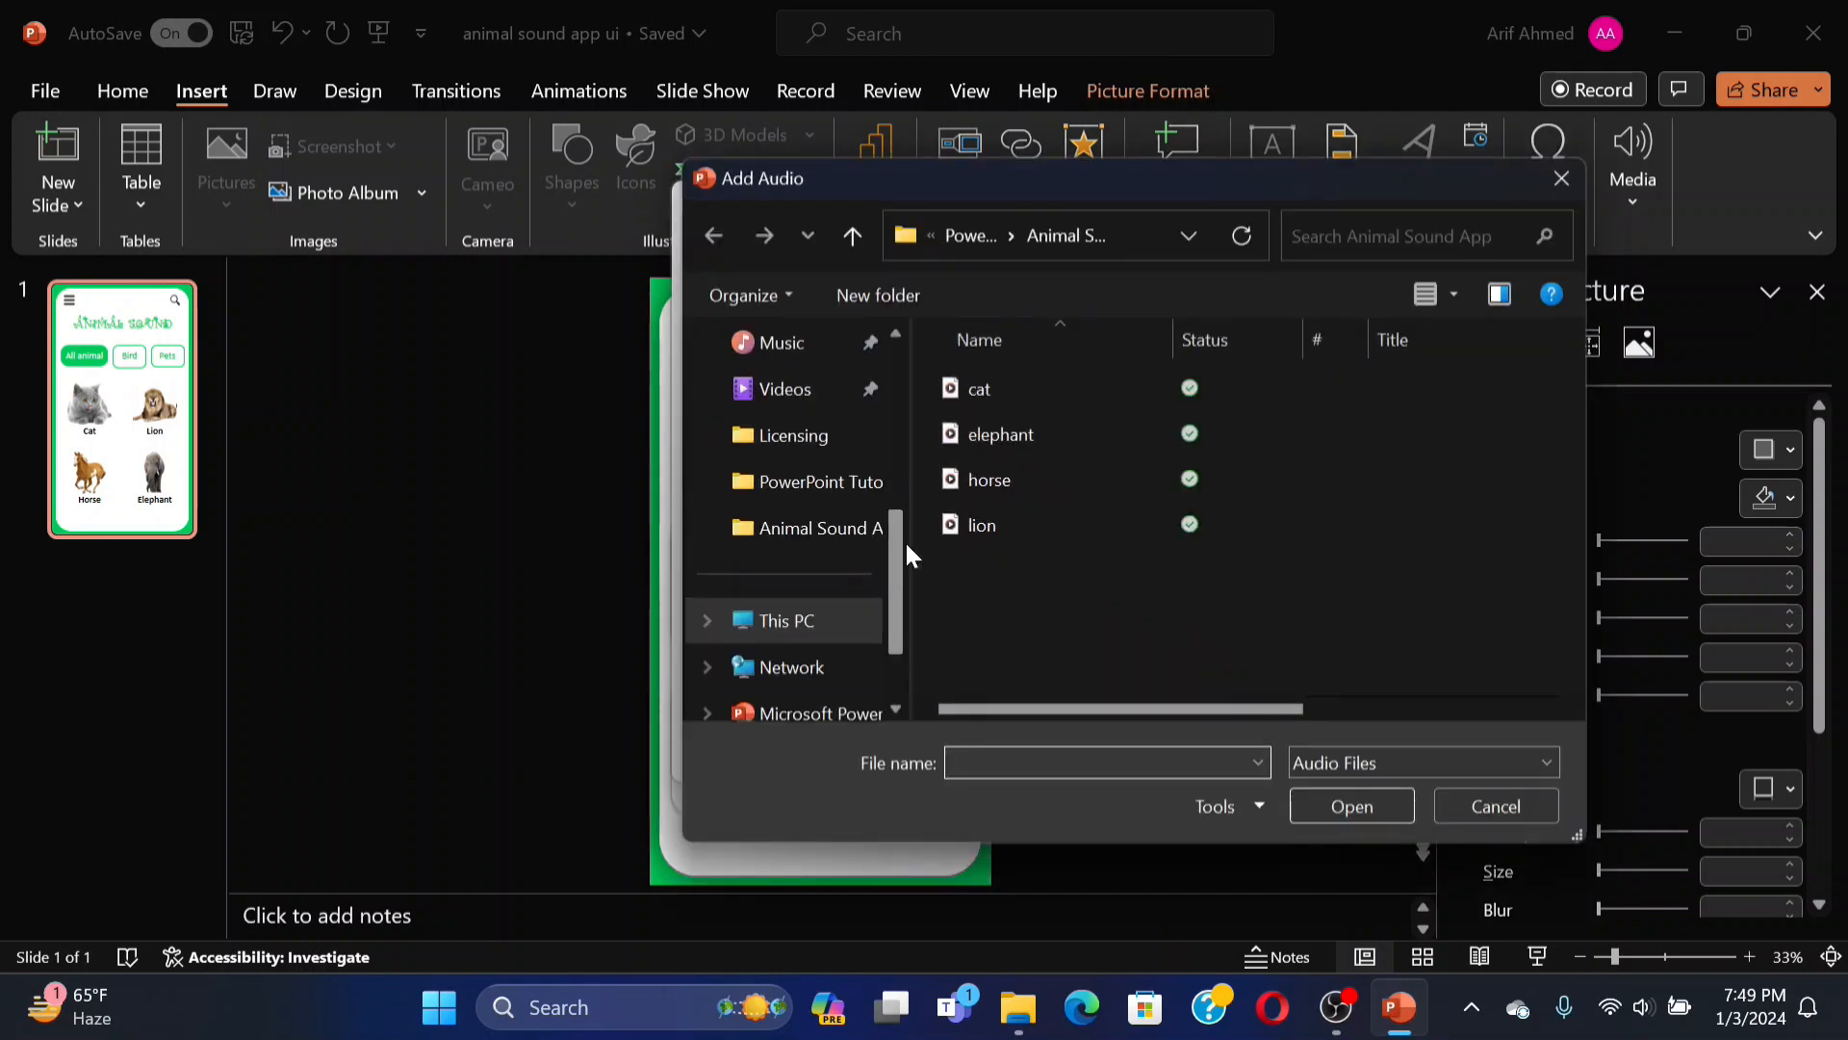
left_click(1036, 434)
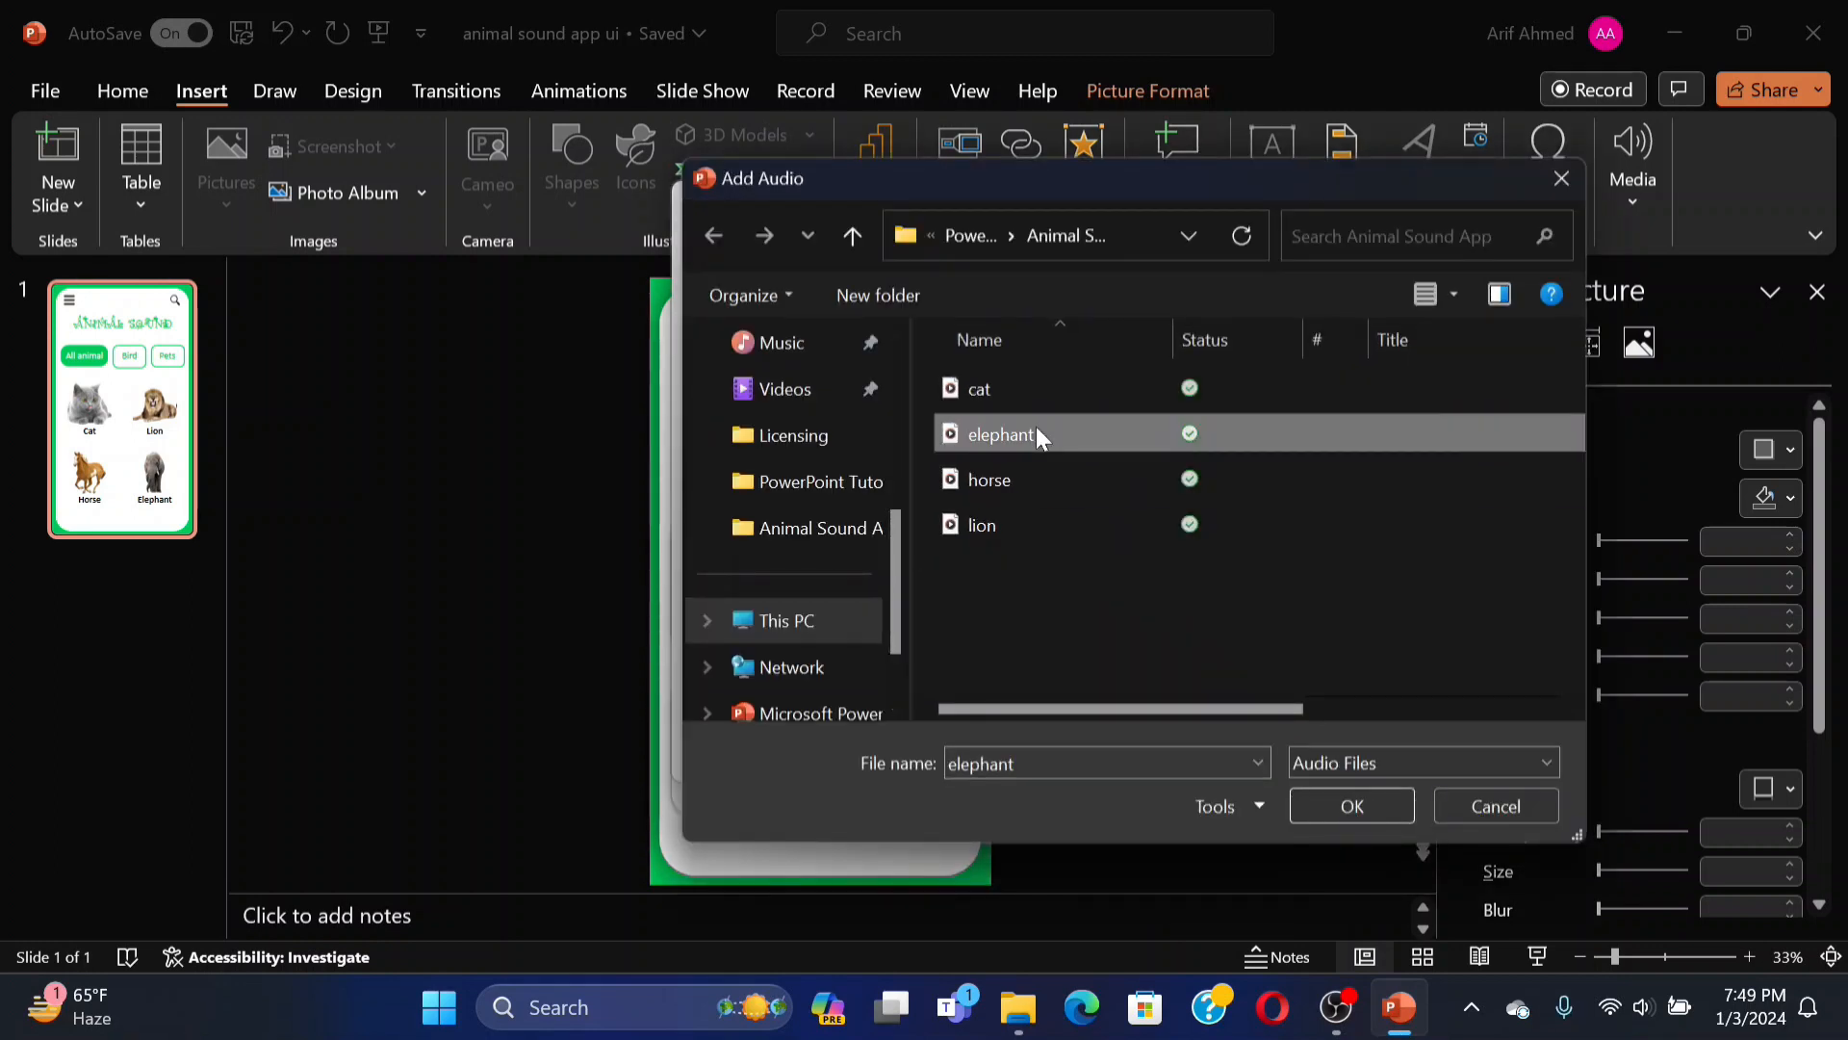
left_click(1343, 806)
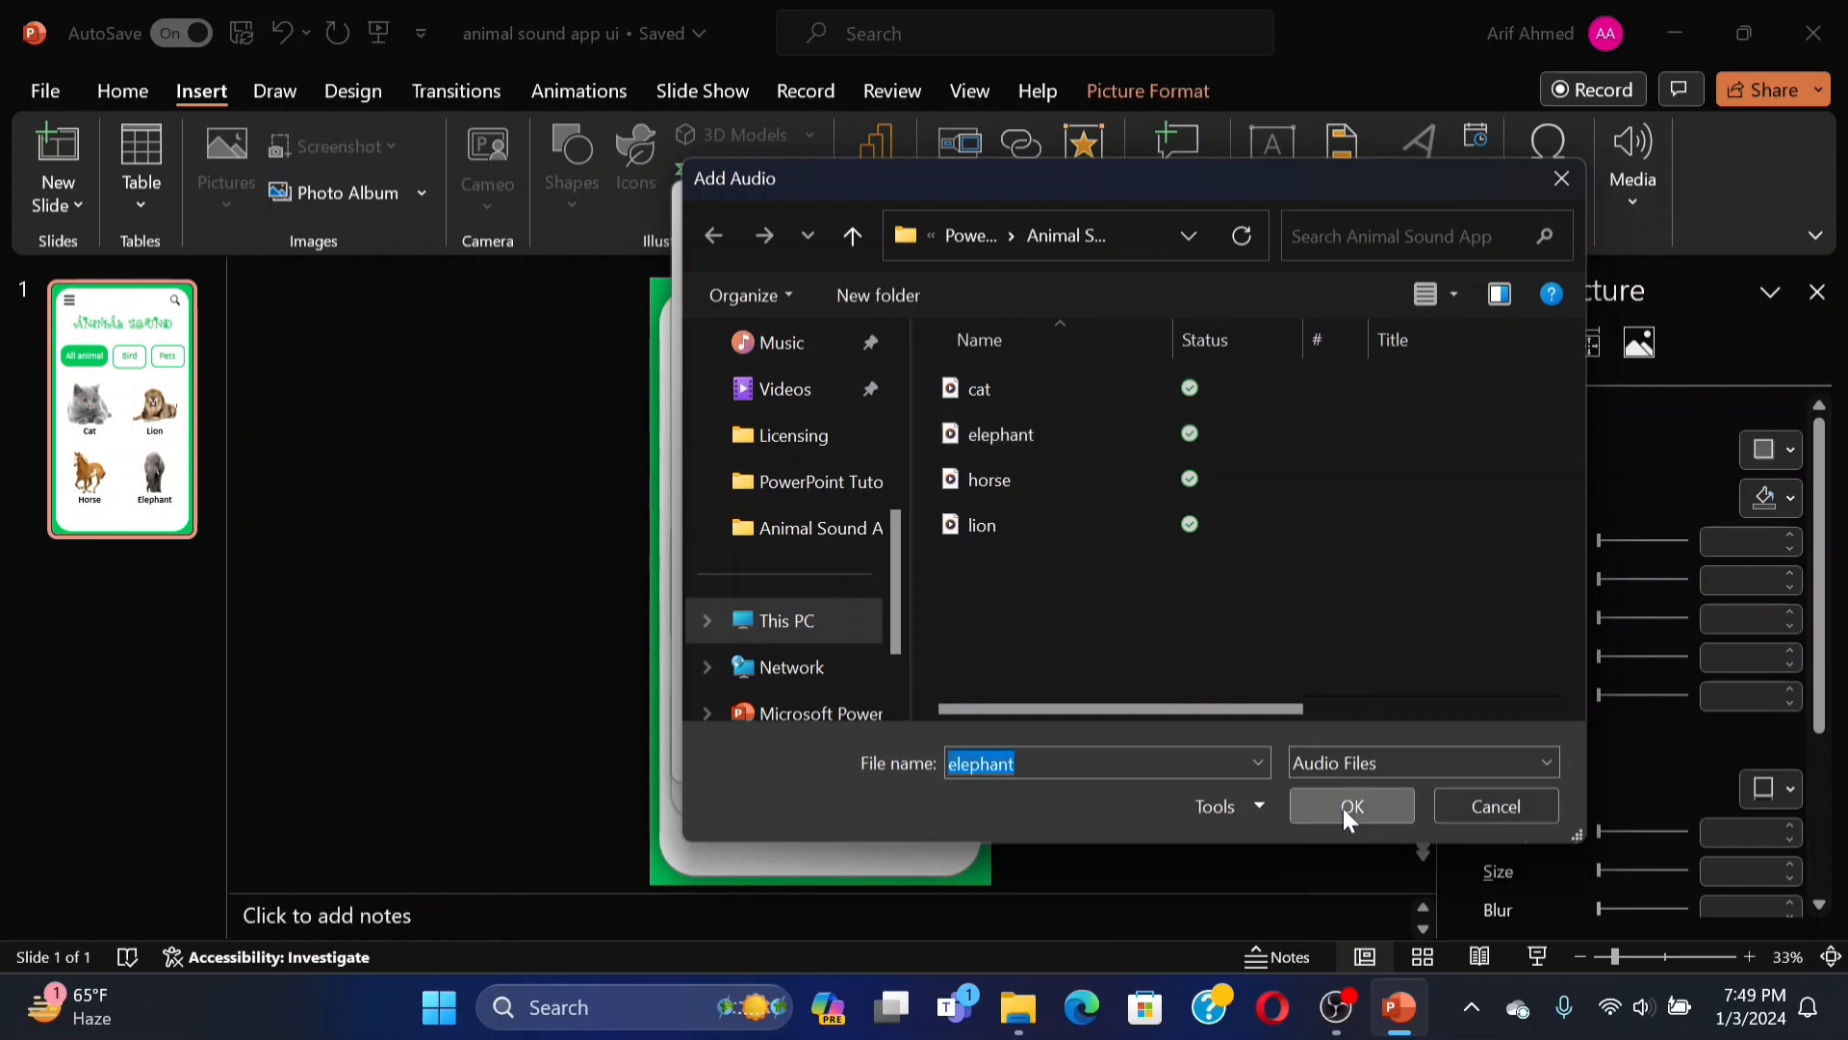
left_click(1024, 751)
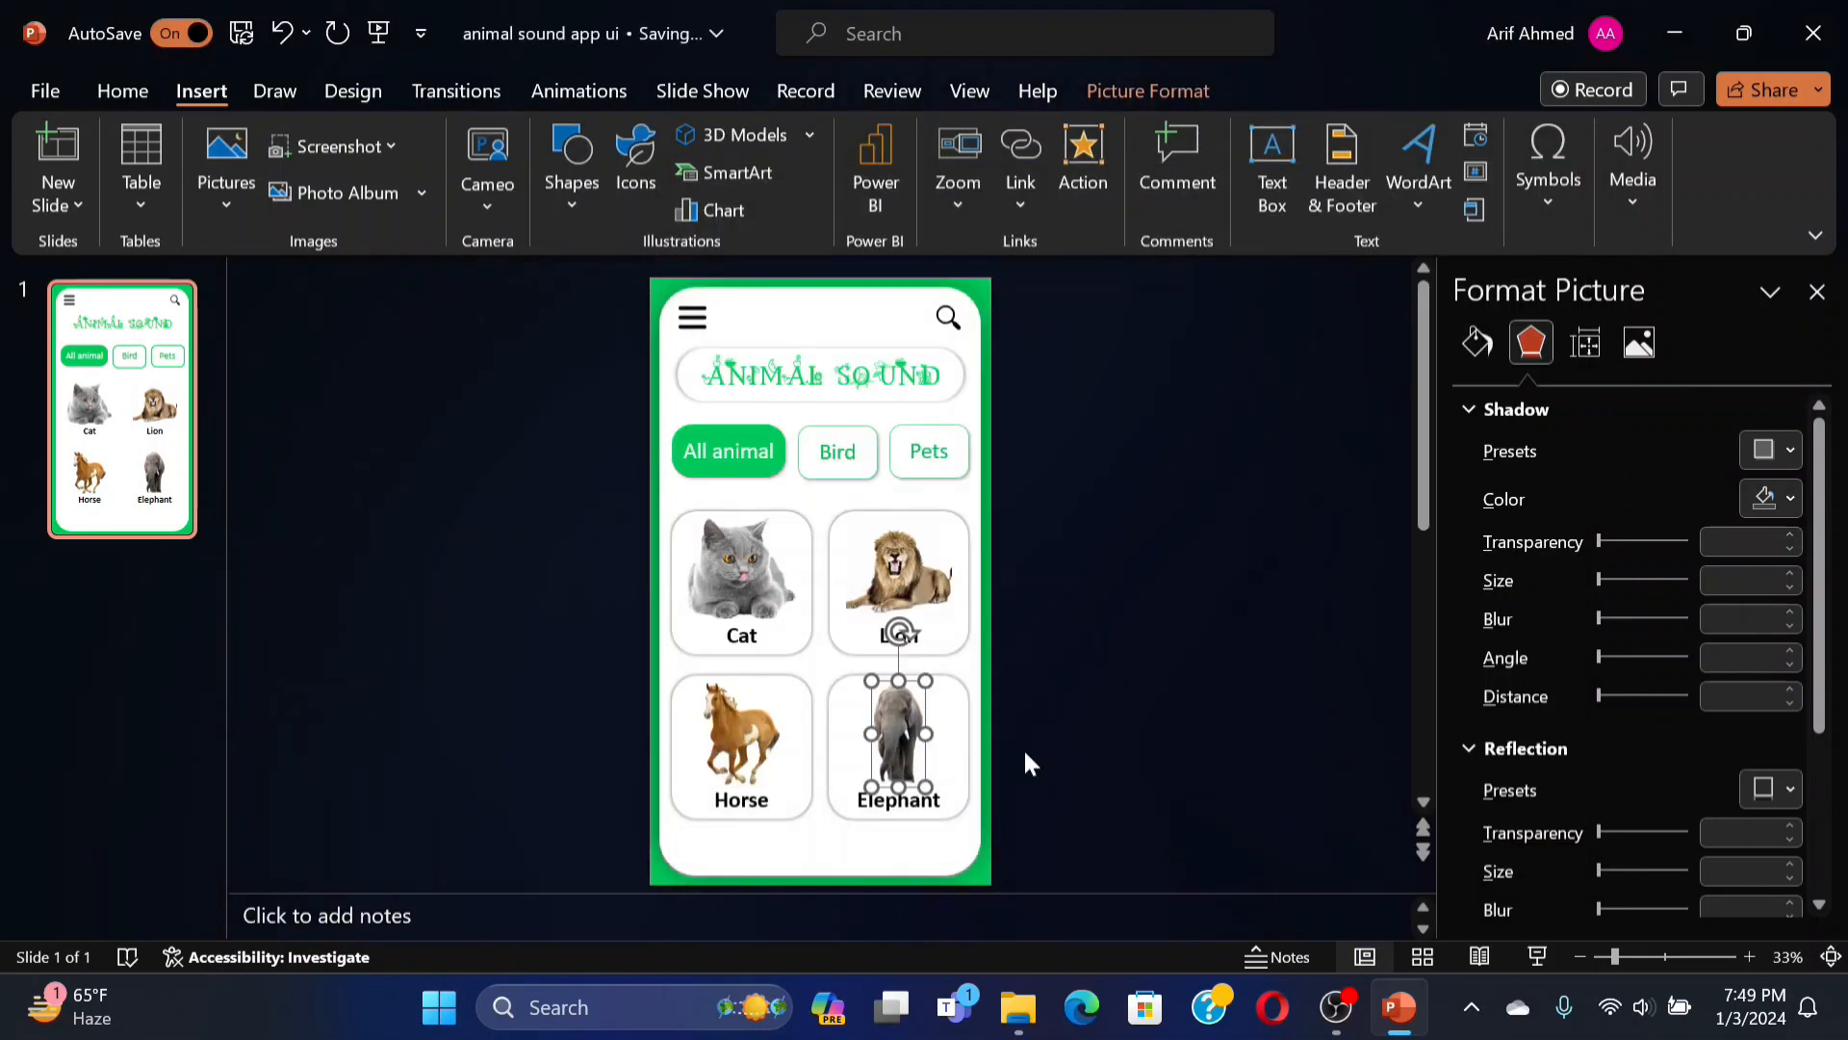
Deselect the elephant picture and run the slide as a full-screen show.
left_click(1027, 761)
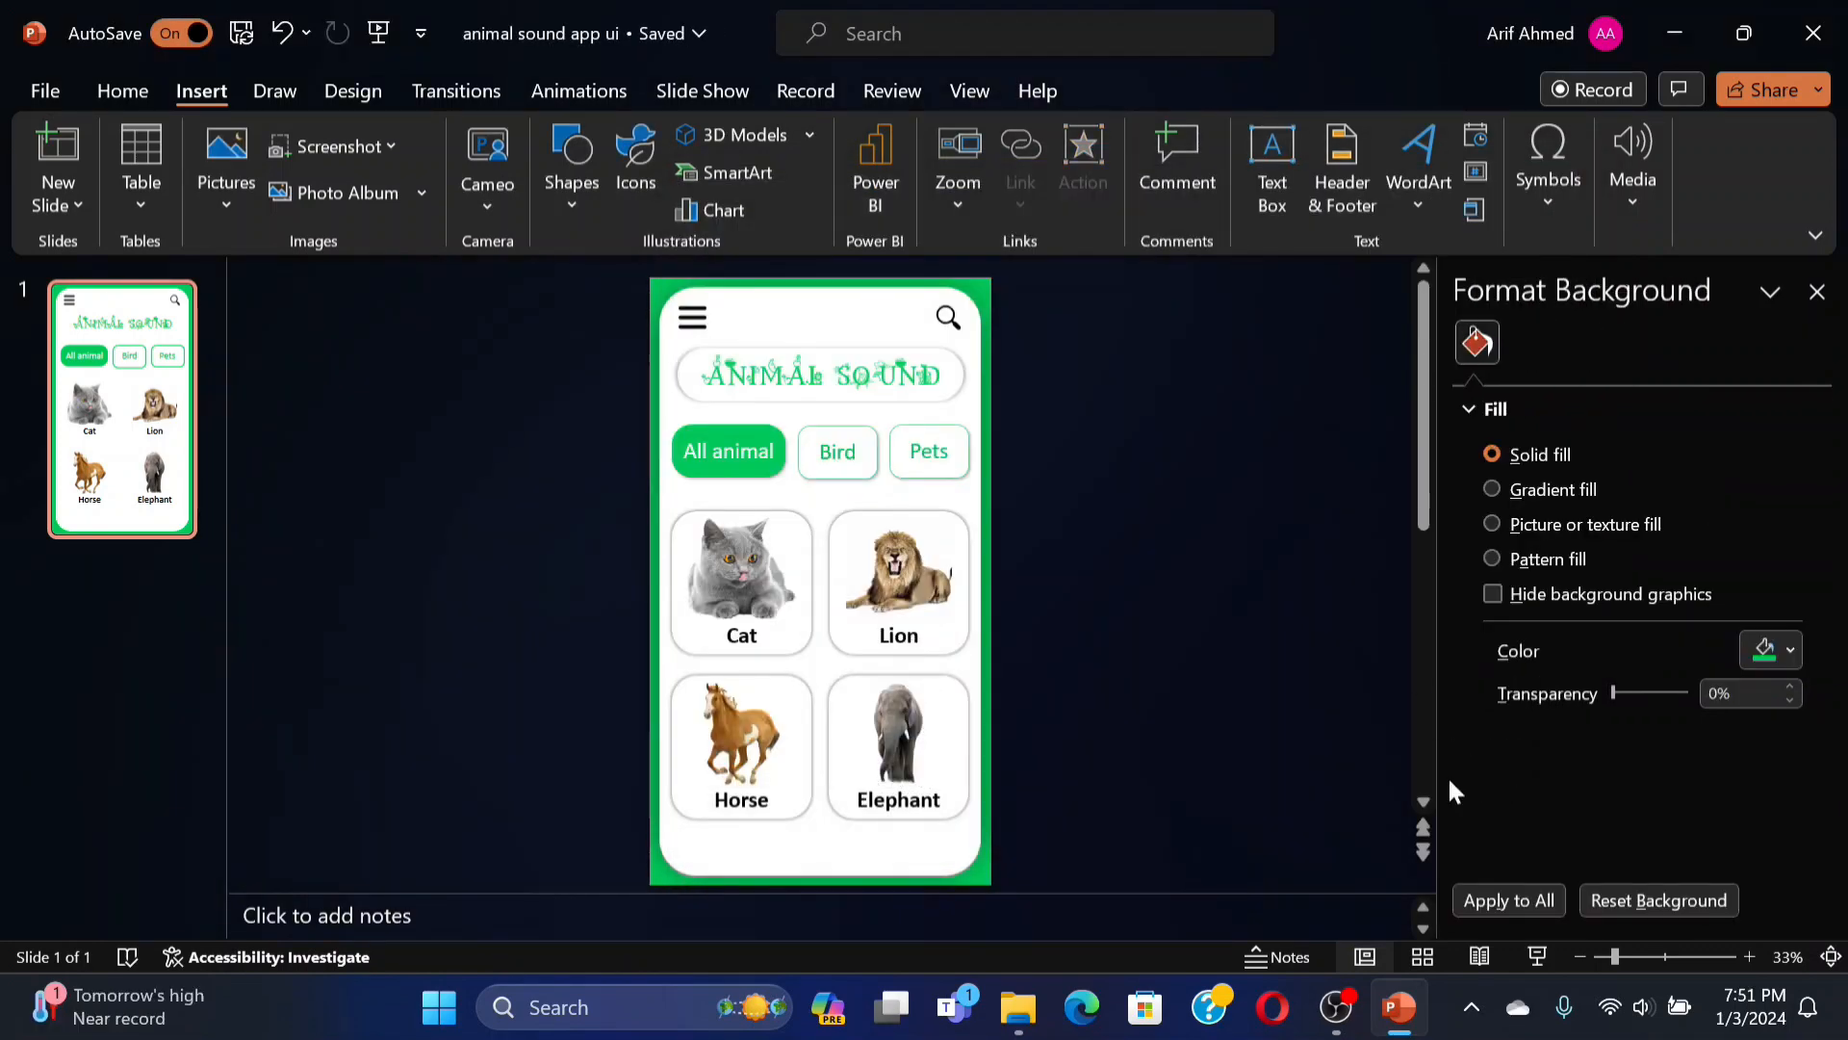
left_click(1539, 957)
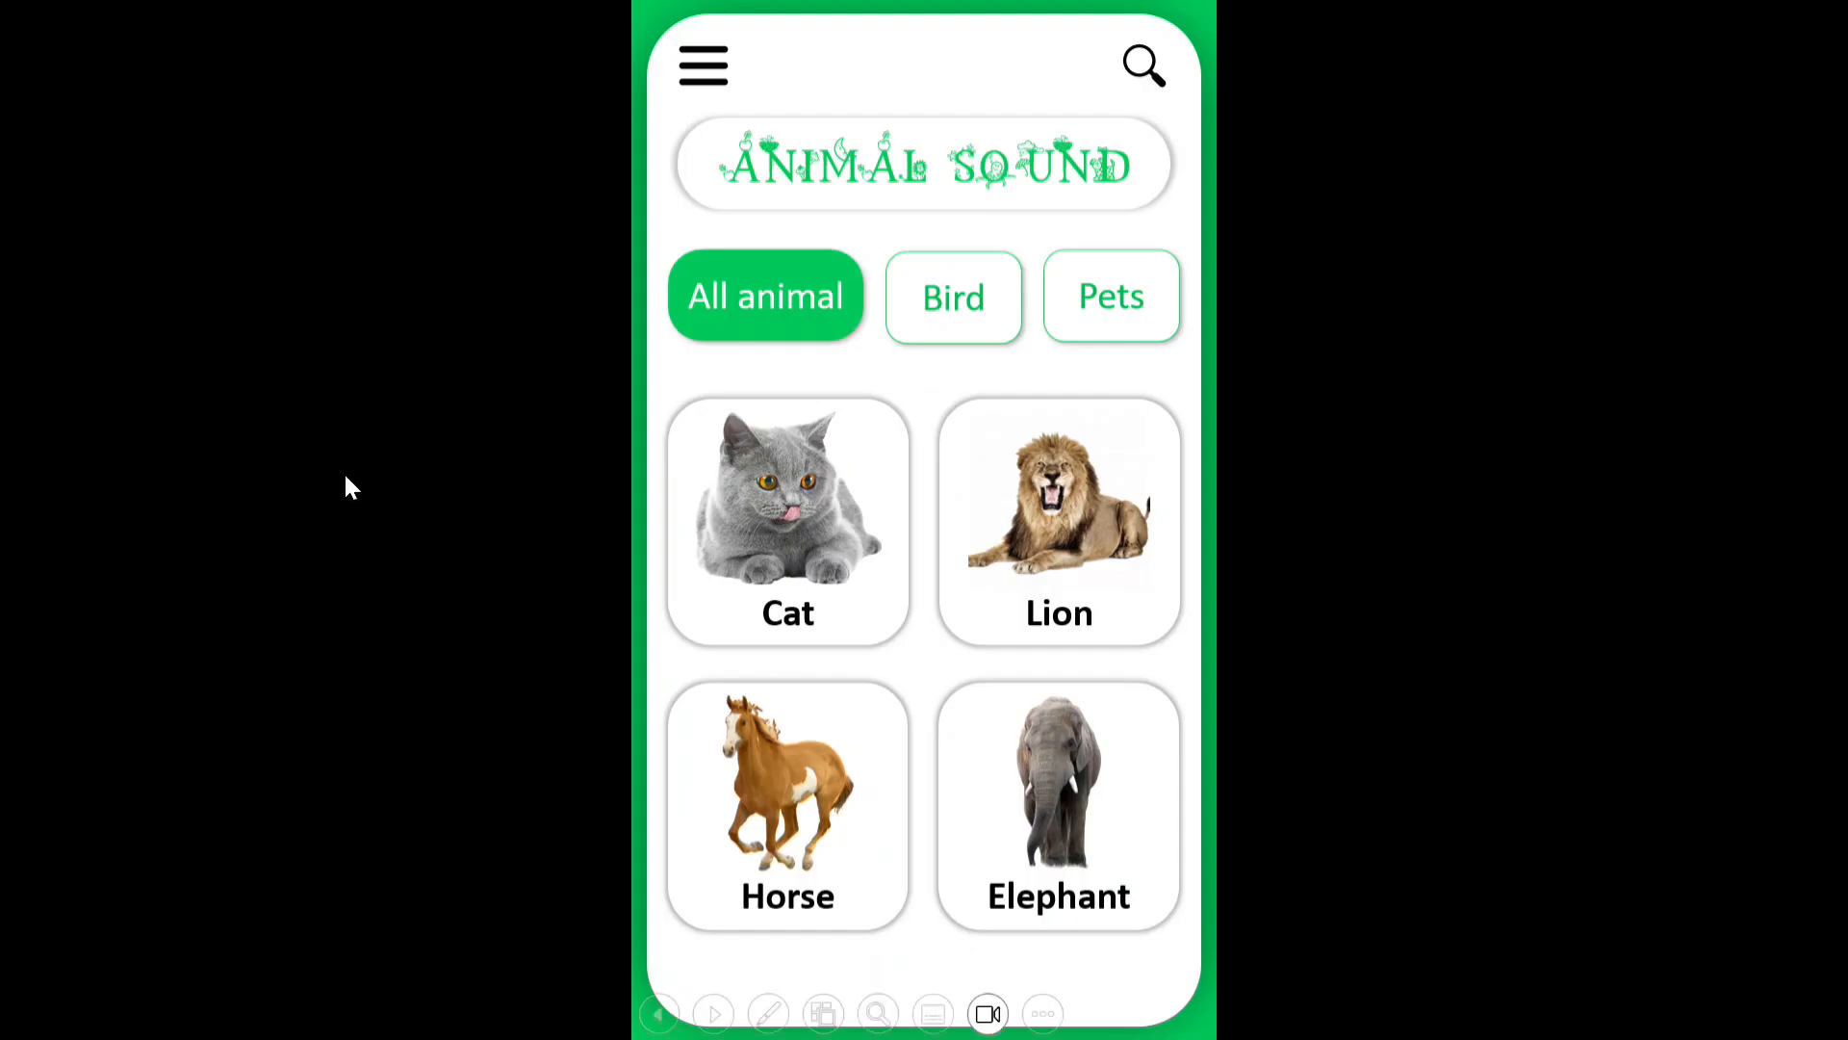